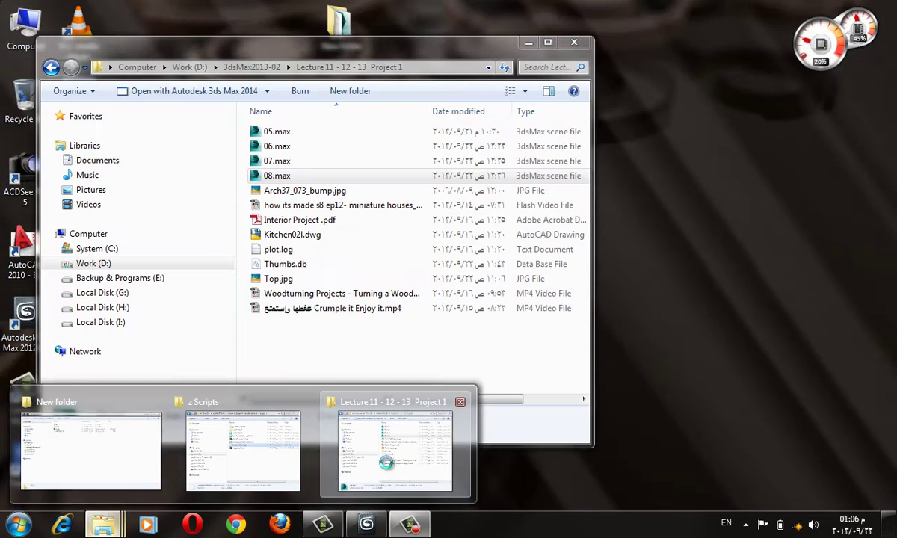
Check the 07.max and 06.max files in the Lecture 11 - 12 - 13 Project 1 folder, then minimise it to reveal 08.max.
click(388, 467)
click(303, 161)
click(299, 146)
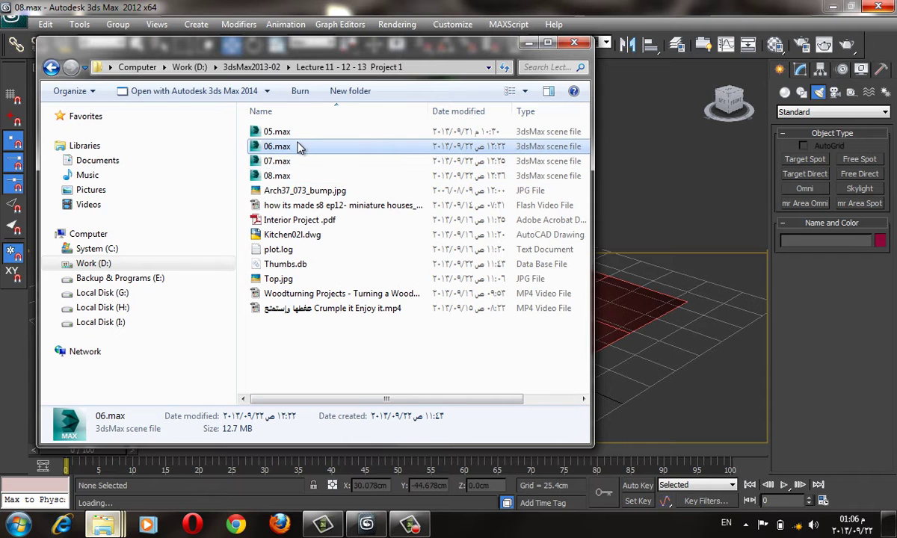
click(341, 334)
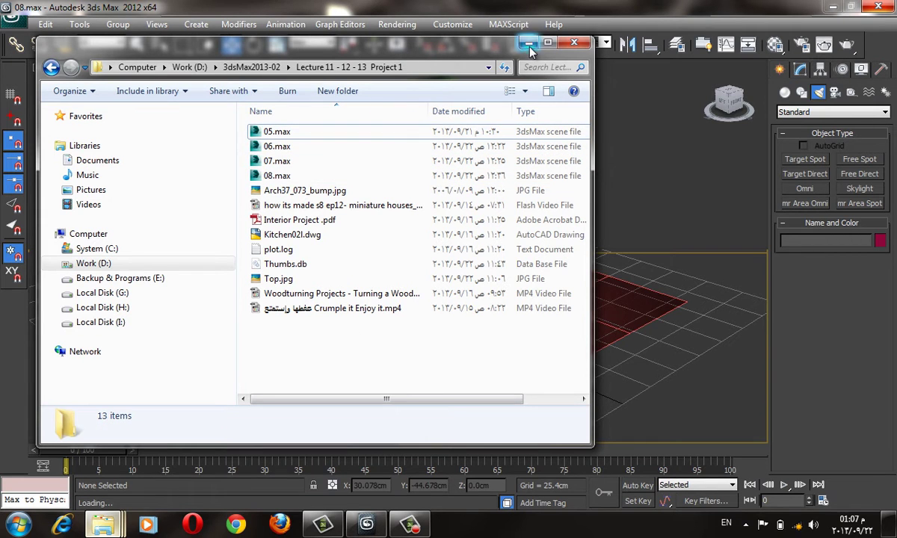
click(681, 423)
mouse_move(410, 525)
click(368, 497)
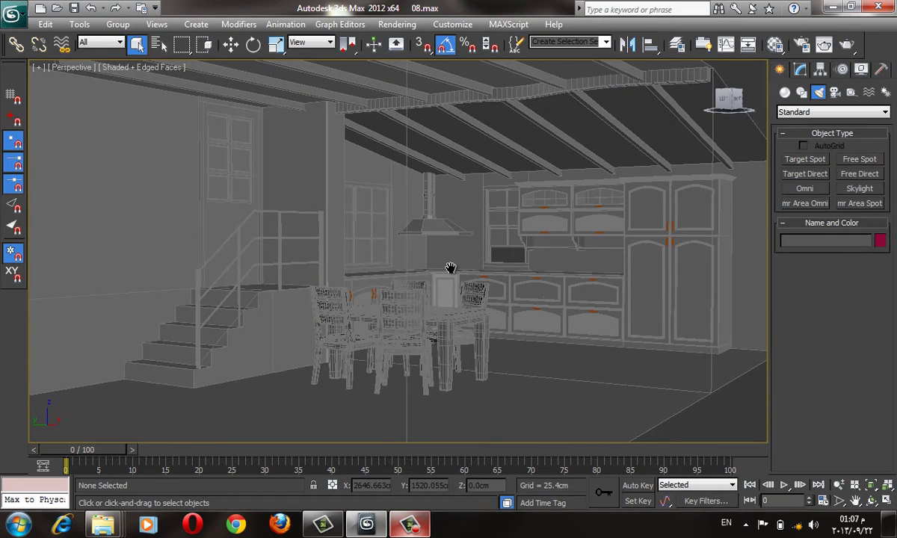
Frame the woven cabinet door panel, toggling wireframe and edged-face display to examine its texture.
scroll(485, 276, up, 3)
key(F3)
key(F3)
key(F4)
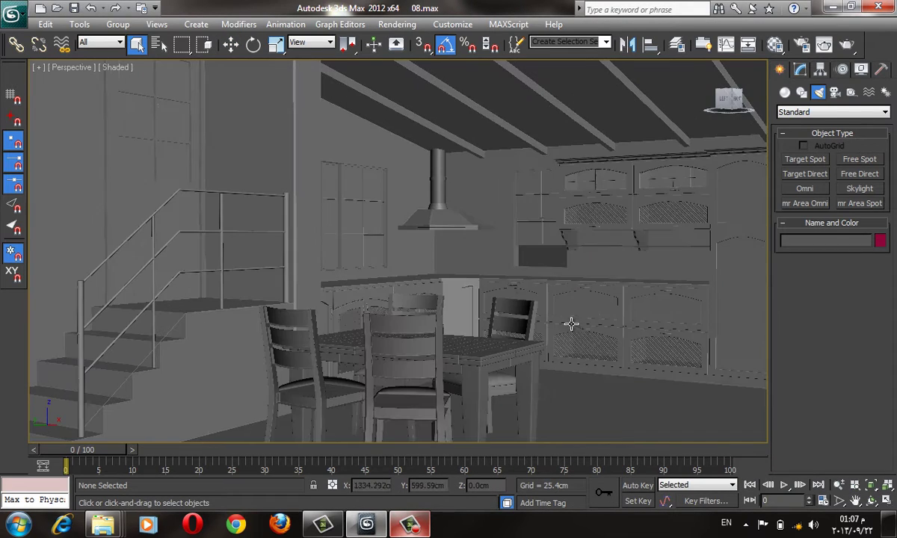
key(F4)
key(F4)
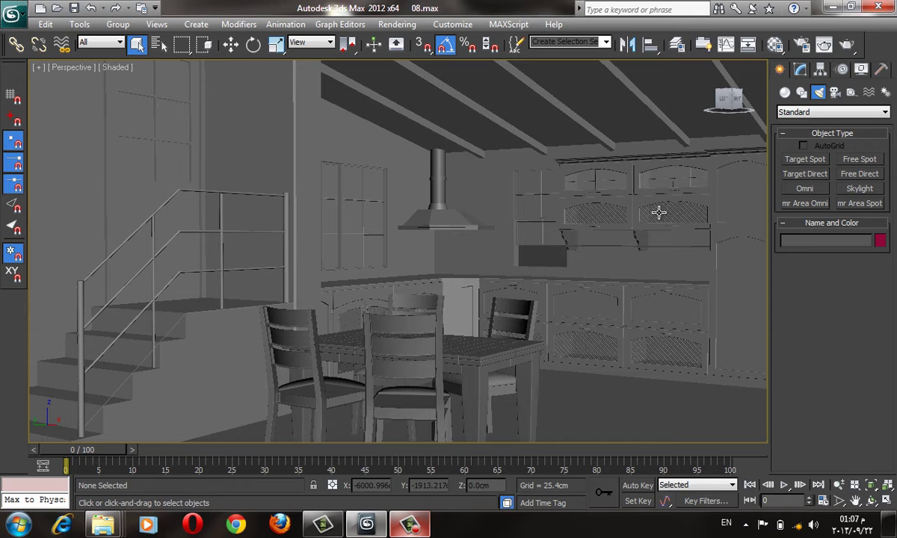
click(659, 213)
key(z)
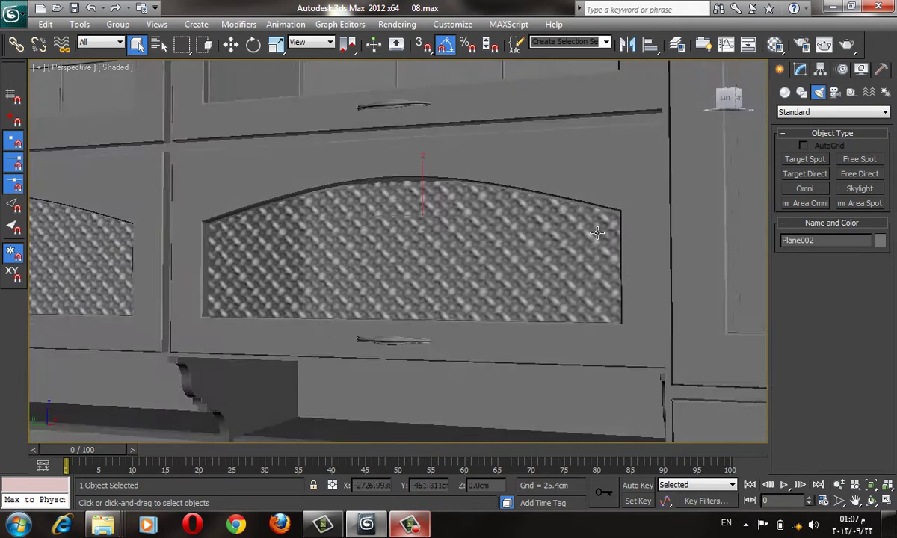
mouse_move(597, 234)
alt+middle_down()
mouse_move(566, 273)
mouse_move(643, 247)
alt+middle_up()
key(F4)
scroll(573, 318, down, 3)
key(F4)
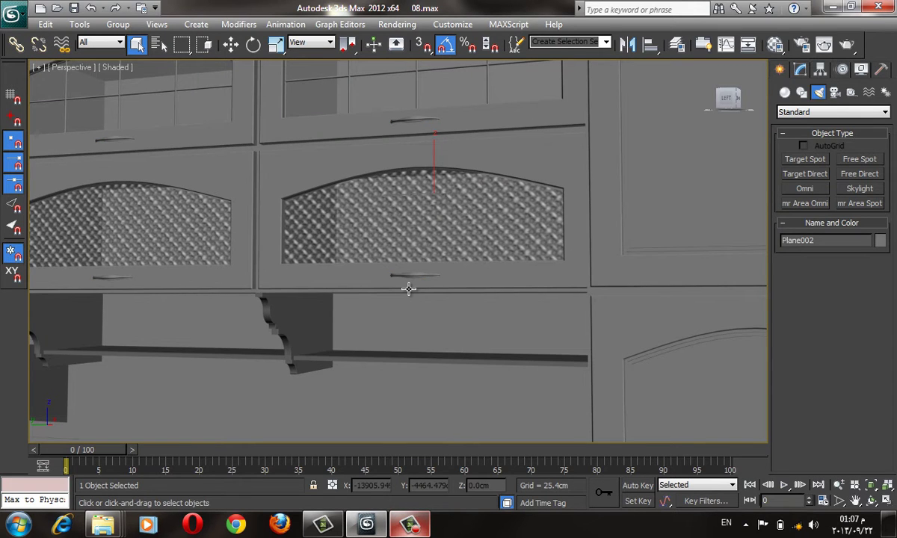
key(F4)
key(F4)
Pan and orbit to view the kitchen cabinets at an angle.
middle_drag(535, 242, 627, 228)
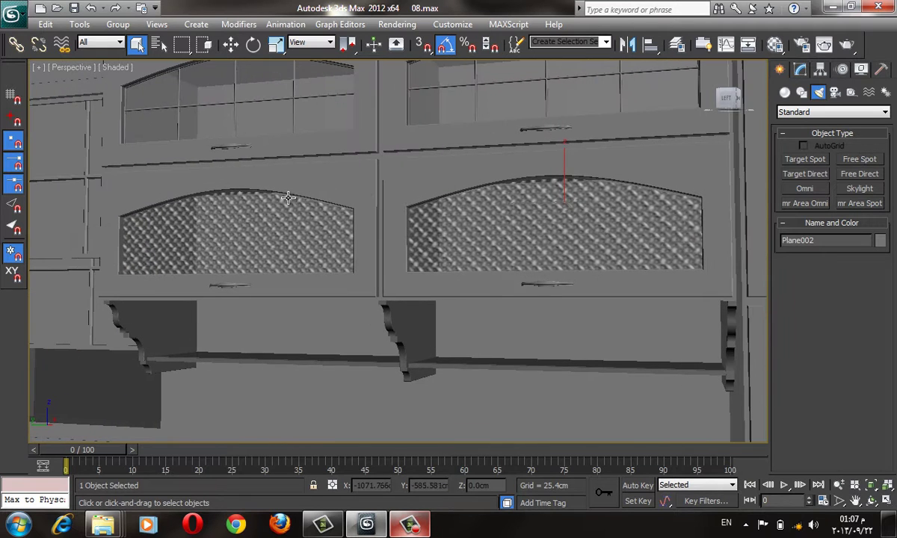
alt+middle_drag(288, 198, 337, 266)
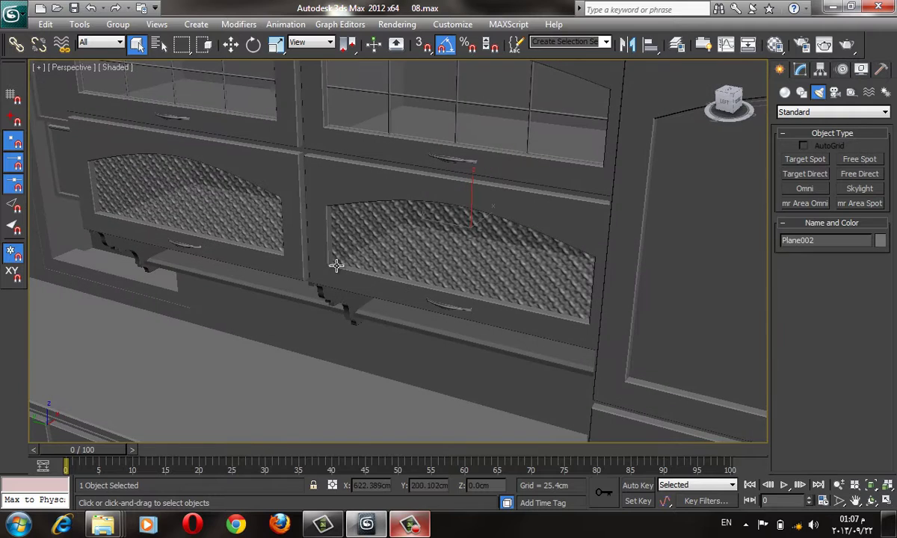
scroll(580, 290, down, 3)
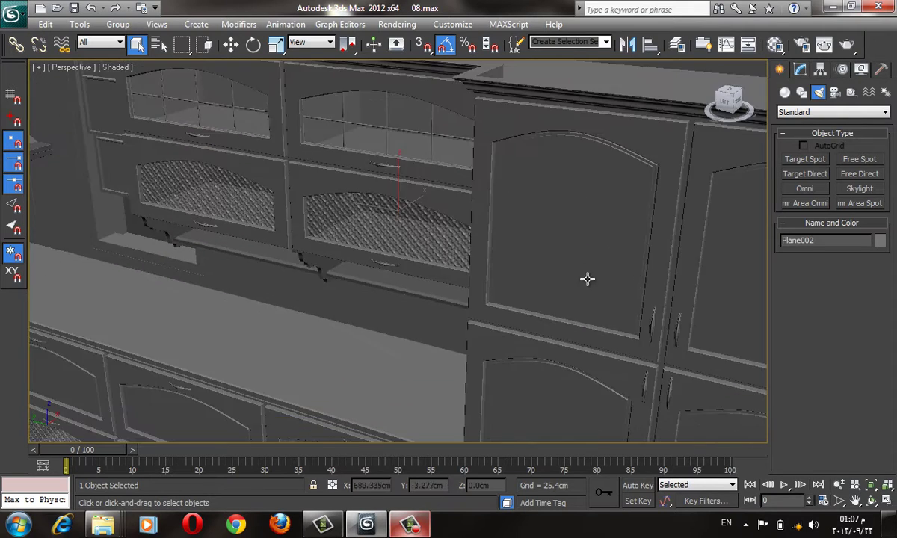
scroll(587, 278, down, 3)
scroll(439, 200, down, 2)
Draw Plane008 on the kitchen floor, about 88 × 87 cm with 4×4 segments.
click(785, 92)
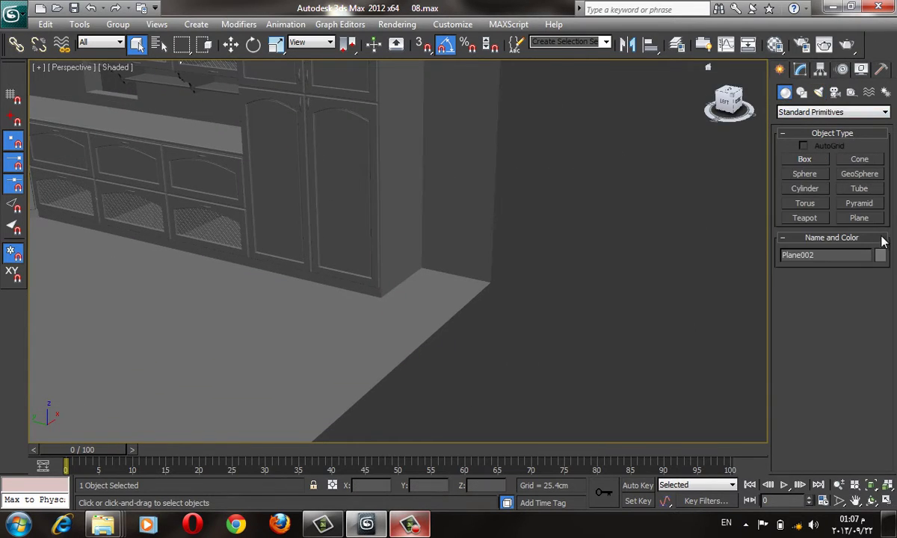
click(860, 218)
drag(613, 409, 641, 460)
scroll(484, 238, up, 3)
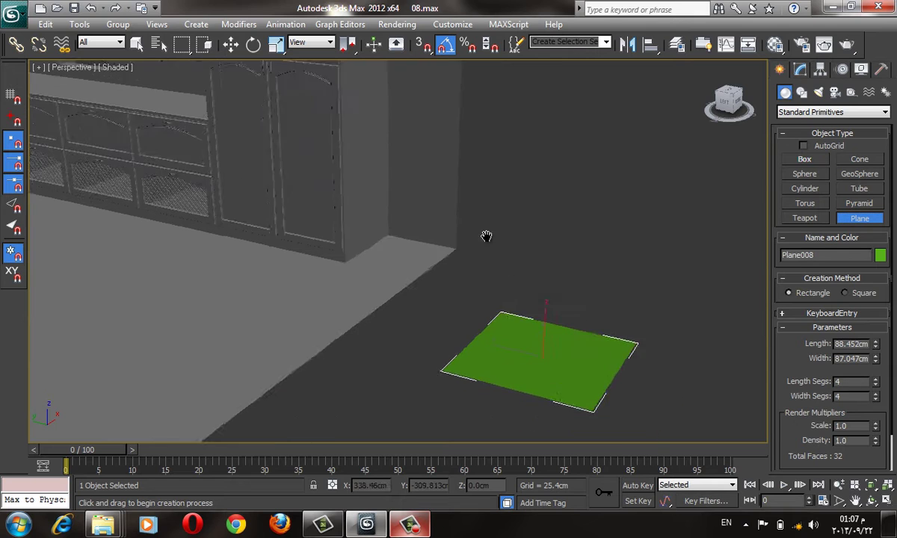
scroll(529, 315, up, 3)
key(F4)
scroll(733, 224, up, 1)
right_click(733, 224)
scroll(453, 275, down, 2)
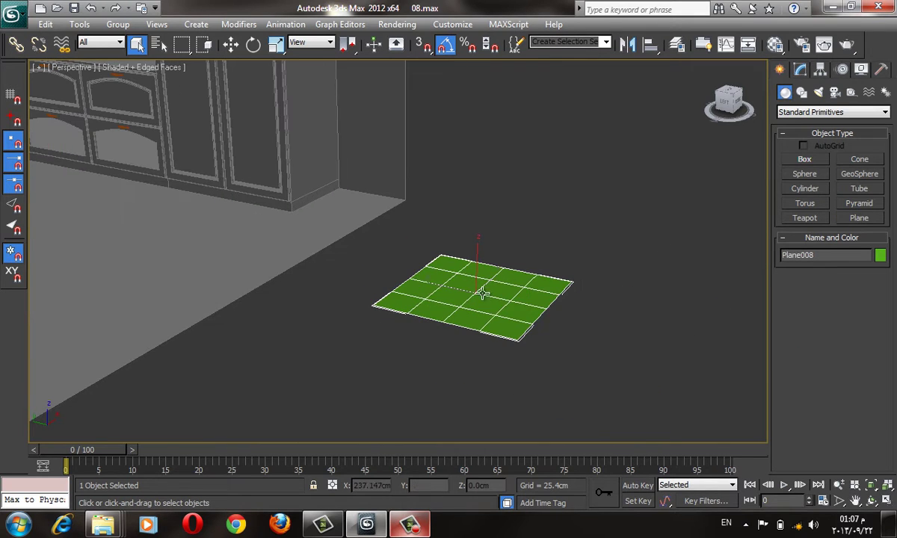
scroll(476, 284, up, 2)
Add a Displace modifier to Plane008.
click(800, 69)
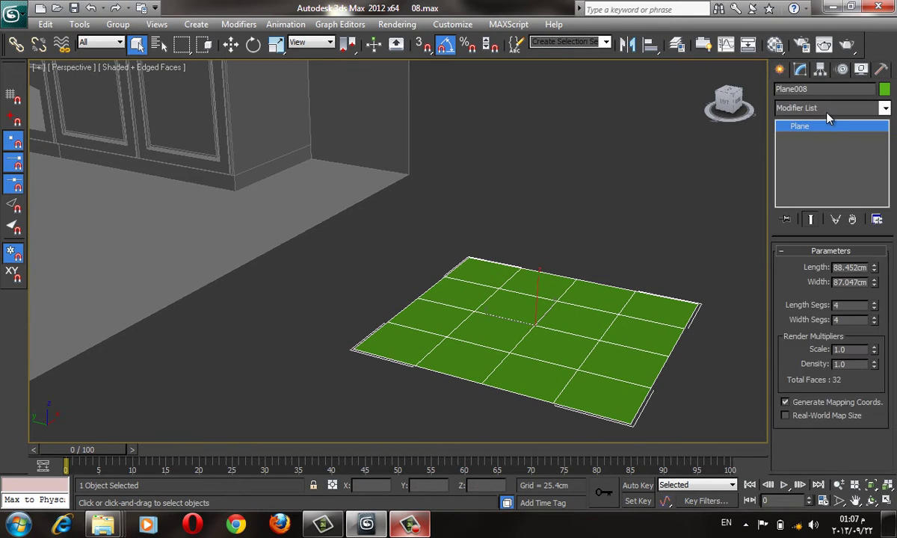
click(826, 108)
scroll(826, 119, down, 10)
click(802, 123)
scroll(569, 284, down, 1)
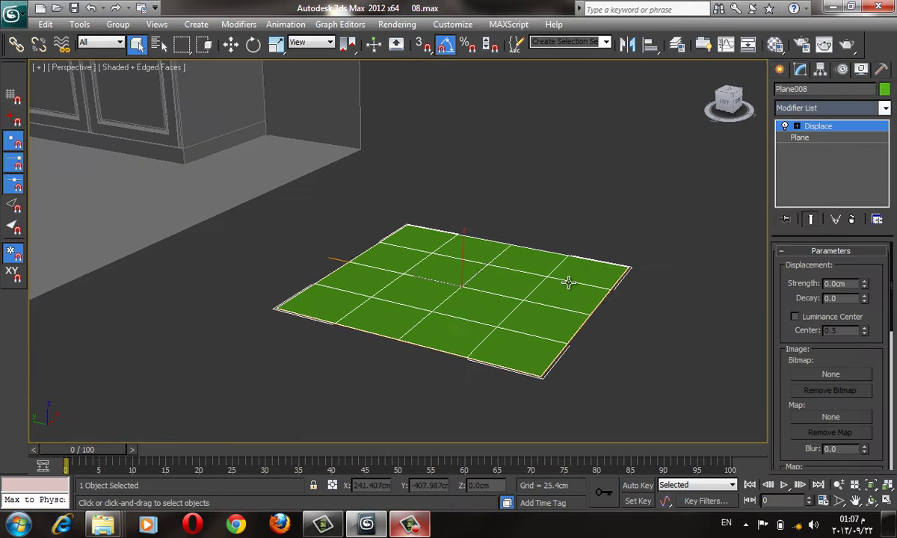
Copy material 02 - Default's Arch37_073_bump.jpg diffuse map and paste it as an instance into the Displace map.
key(m)
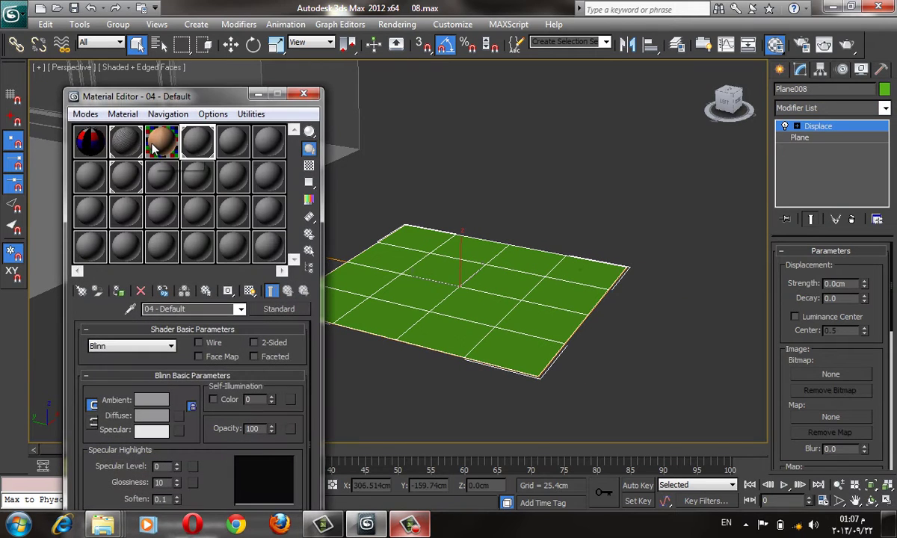
click(126, 140)
scroll(217, 418, down, 5)
scroll(223, 442, up, 2)
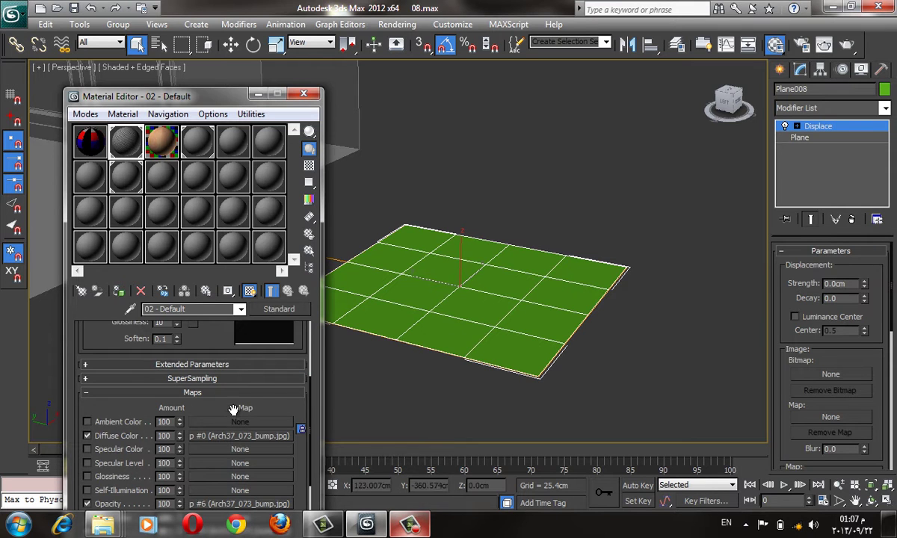
scroll(222, 441, down, 2)
right_click(229, 374)
click(299, 399)
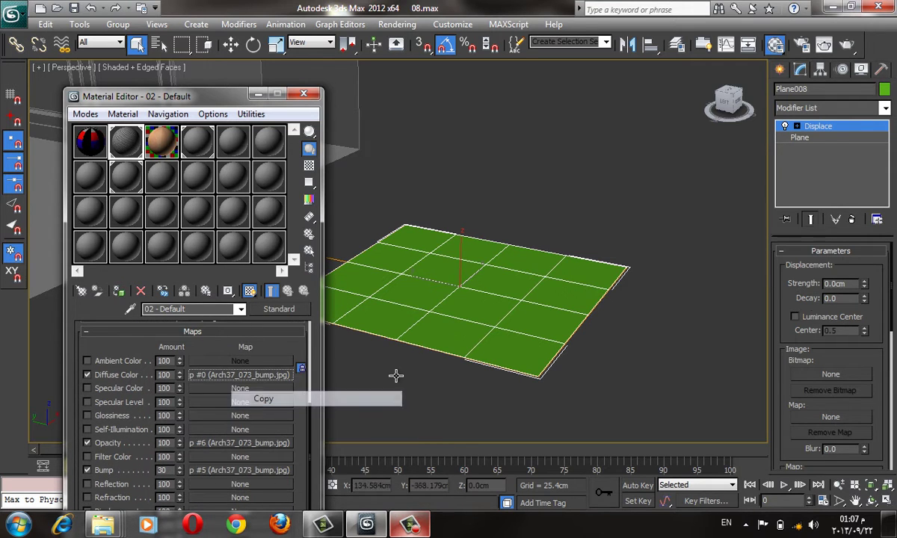
right_click(855, 421)
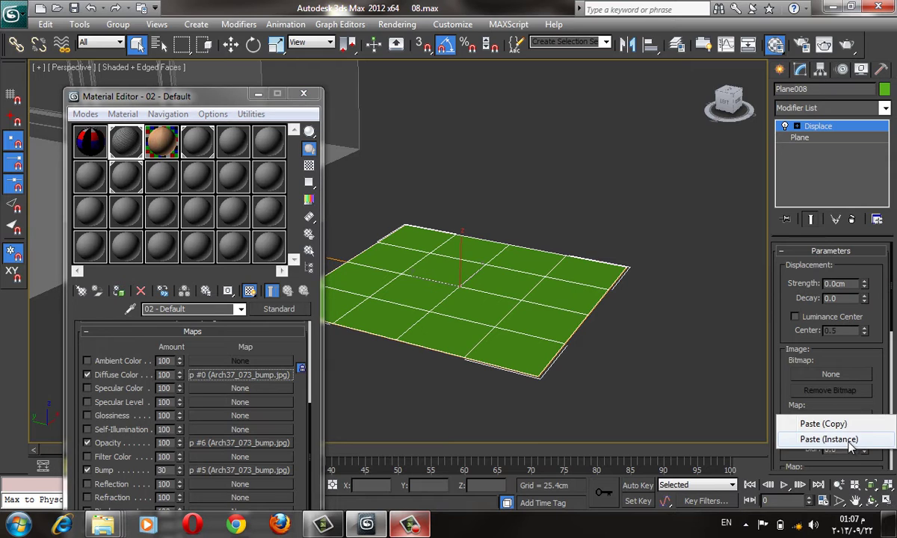
click(849, 442)
click(836, 139)
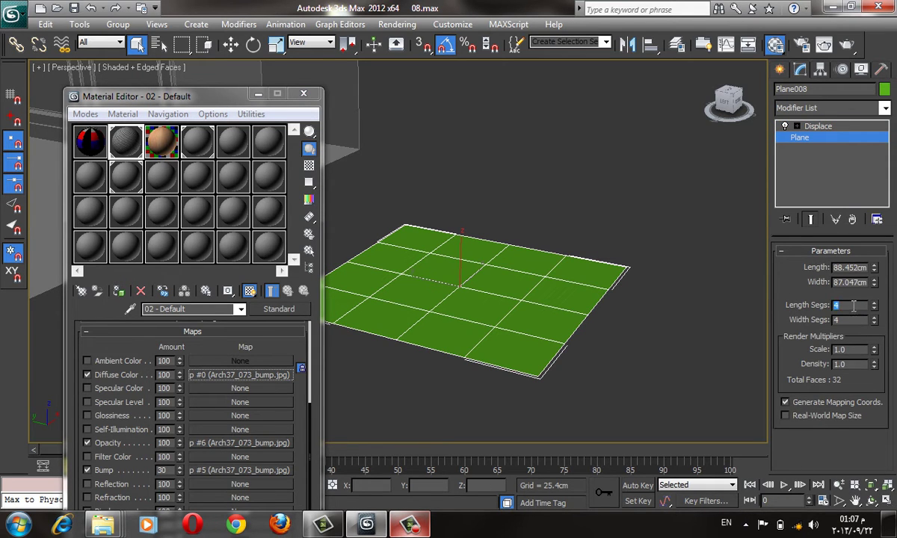
Give Plane008 50 length and 50 width segments.
text(50)
key(Tab)
text(50)
key(Tab)
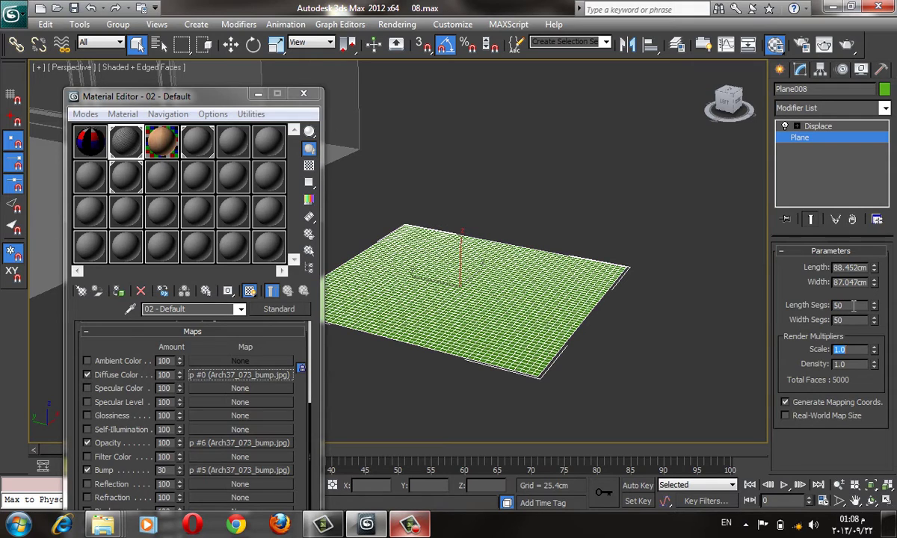
Raise the Displace strength to 1.27cm so the plane becomes bumpy.
click(823, 127)
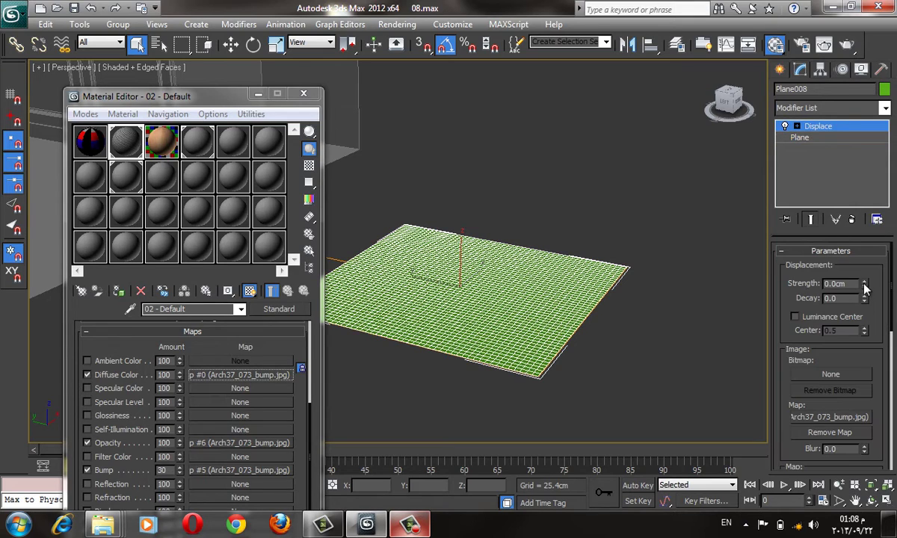
drag(866, 290, 840, 248)
key(F4)
mouse_move(585, 253)
alt+middle_down()
mouse_move(600, 316)
mouse_move(557, 265)
alt+middle_up()
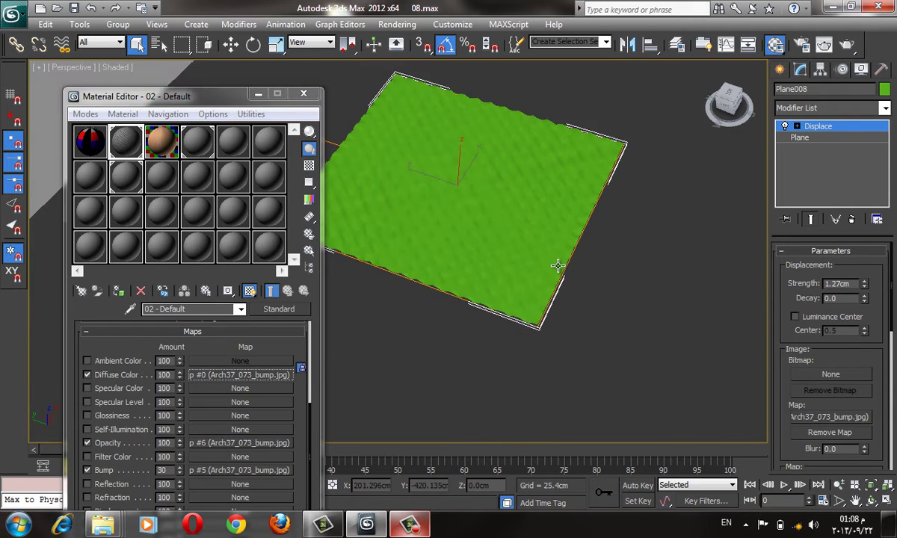
scroll(558, 265, up, 5)
scroll(551, 294, down, 5)
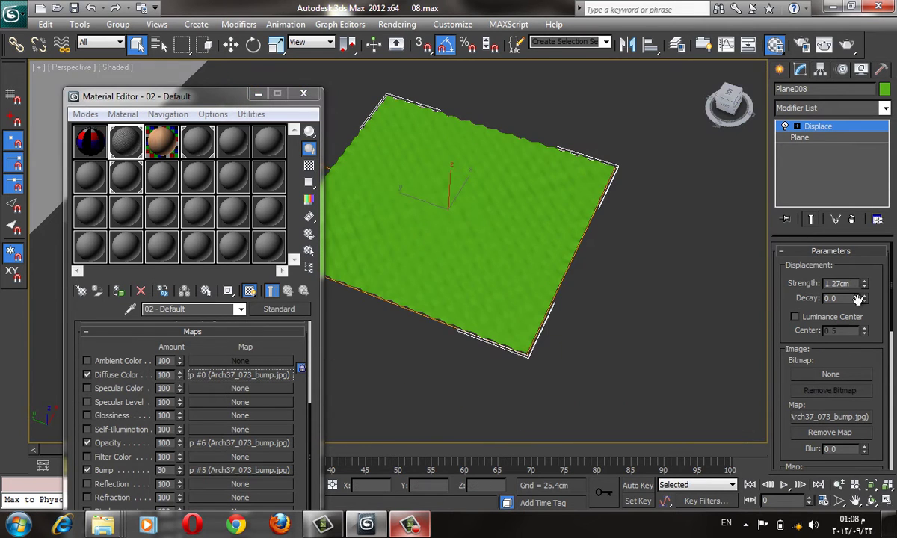
Widen Plane008 to about 103.6 cm.
click(823, 139)
drag(876, 288, 876, 254)
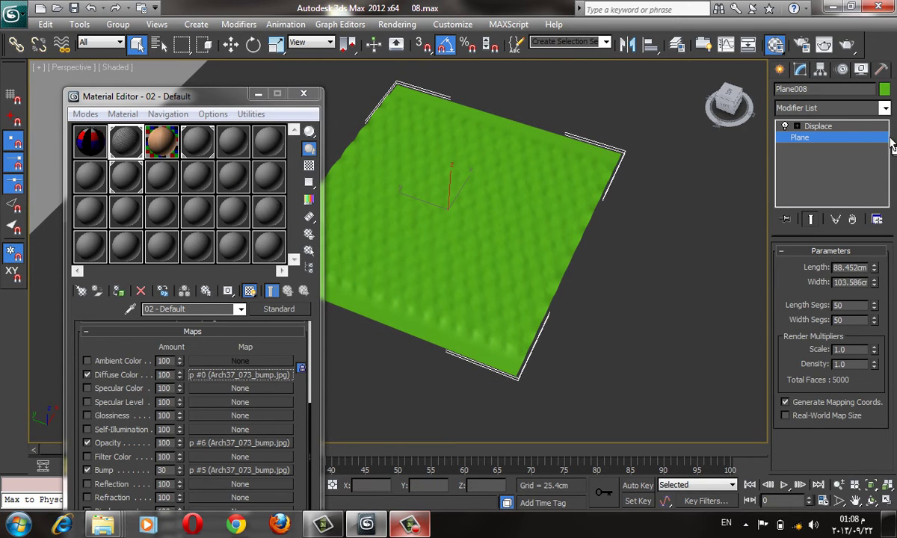
click(860, 126)
key(F4)
Increase Plane008's segments to 80 × 80 for a finer displaced mesh.
click(825, 139)
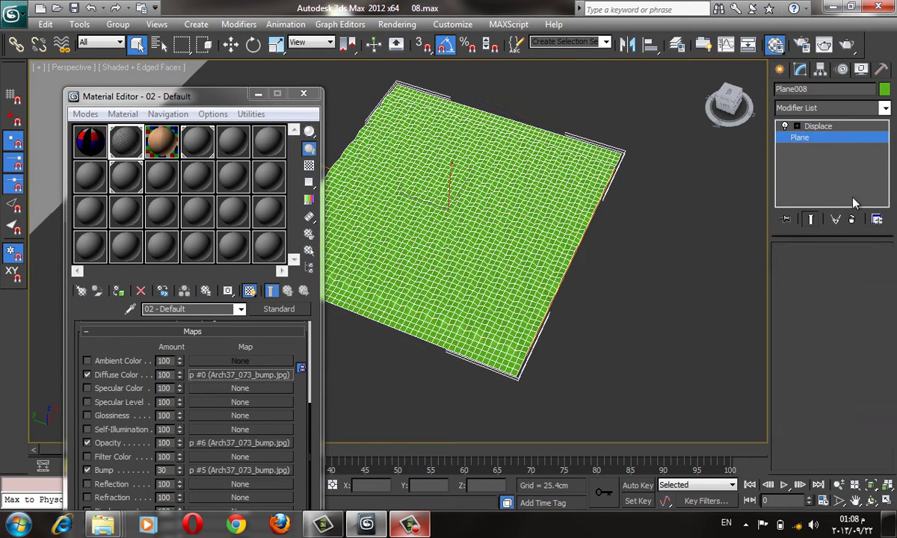
click(849, 305)
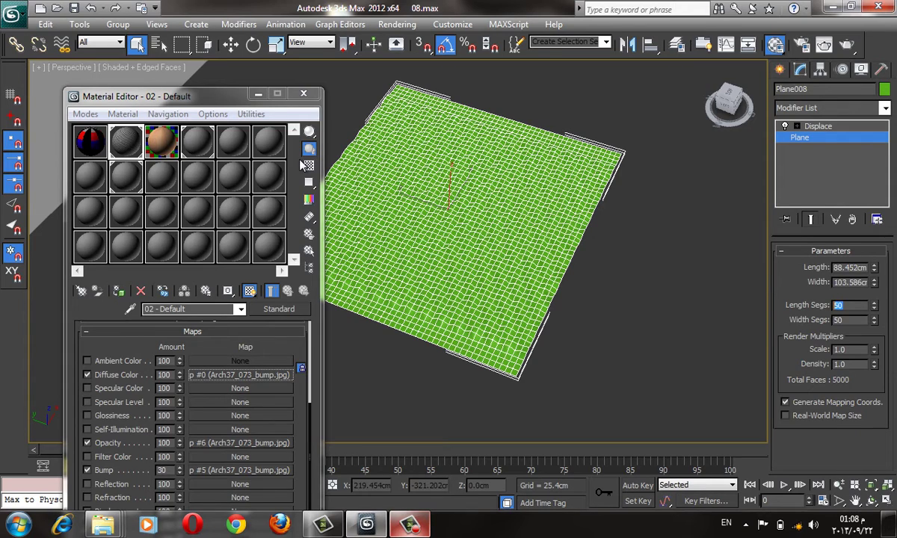
text(80)
key(Tab)
text(80)
key(Tab)
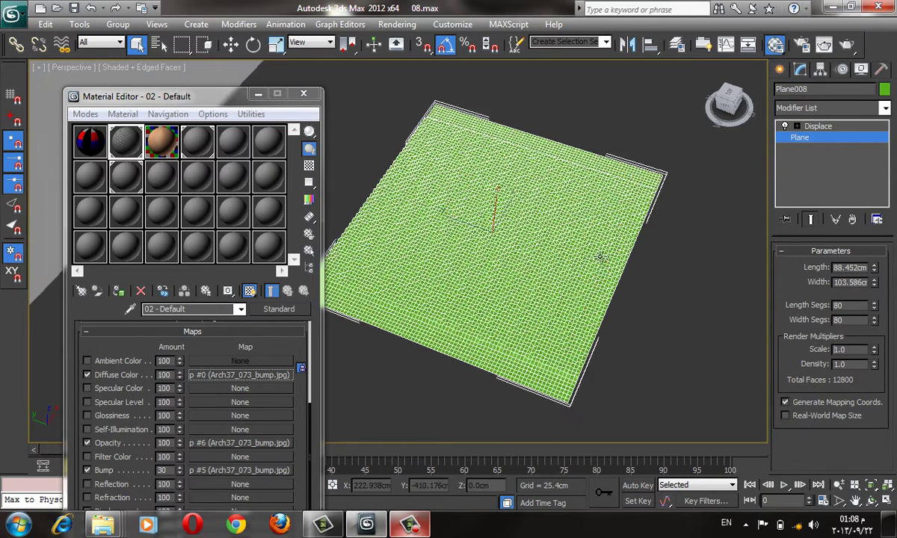
key(F4)
click(819, 126)
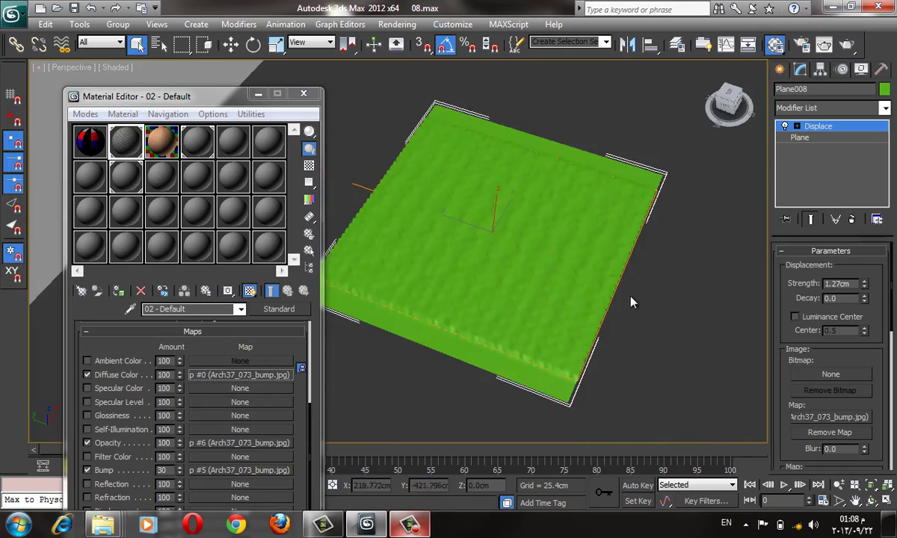
key(F4)
Orbit low over the bumpy plane and frame it with Zoom Extents (Z).
alt+middle_drag(671, 228, 648, 263)
scroll(648, 262, up, 5)
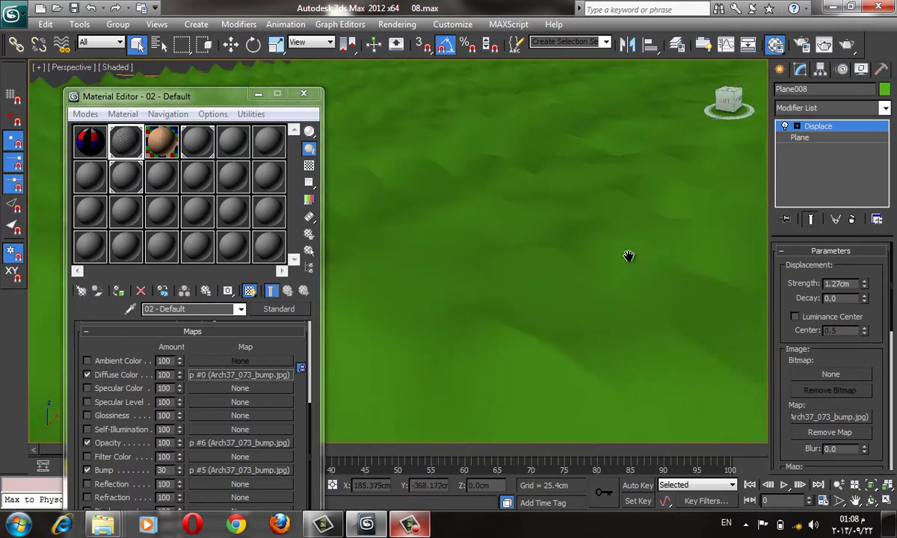
scroll(599, 290, down, 2)
scroll(616, 291, down, 3)
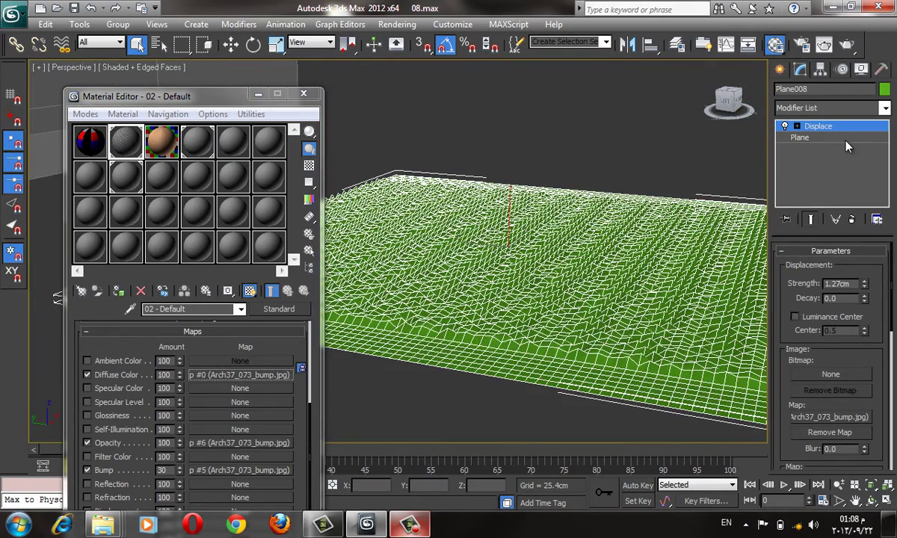
key(z)
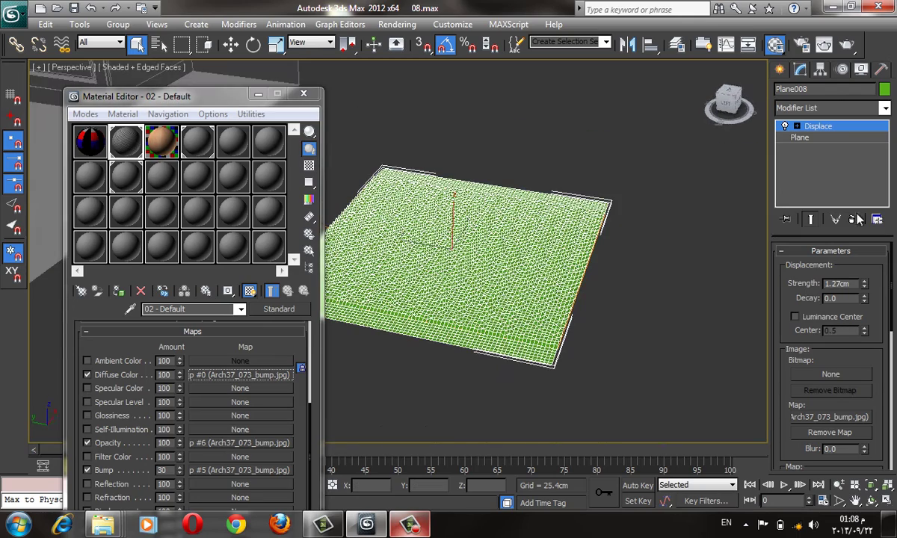
scroll(883, 366, down, 5)
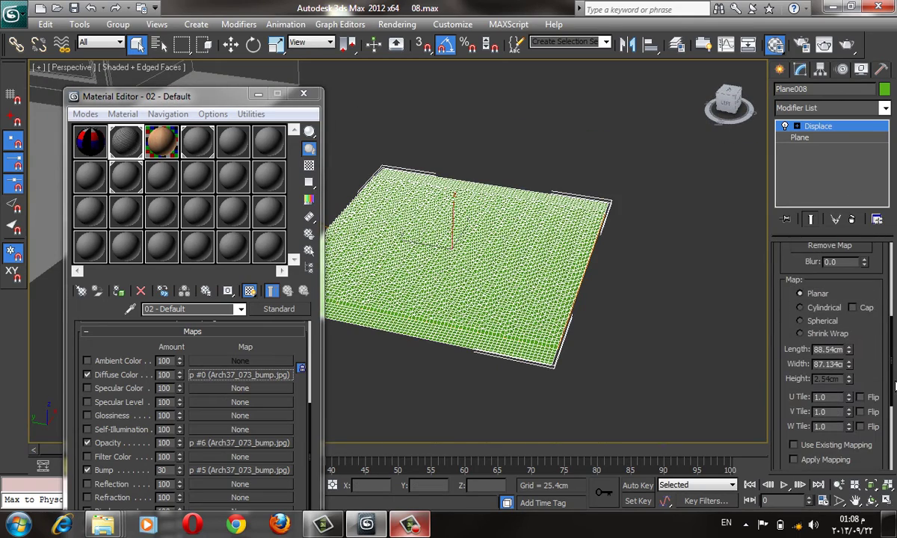
Set the Displace map's length and width to 150 × 150 cm, after first trying 100 cm.
double_click(838, 349)
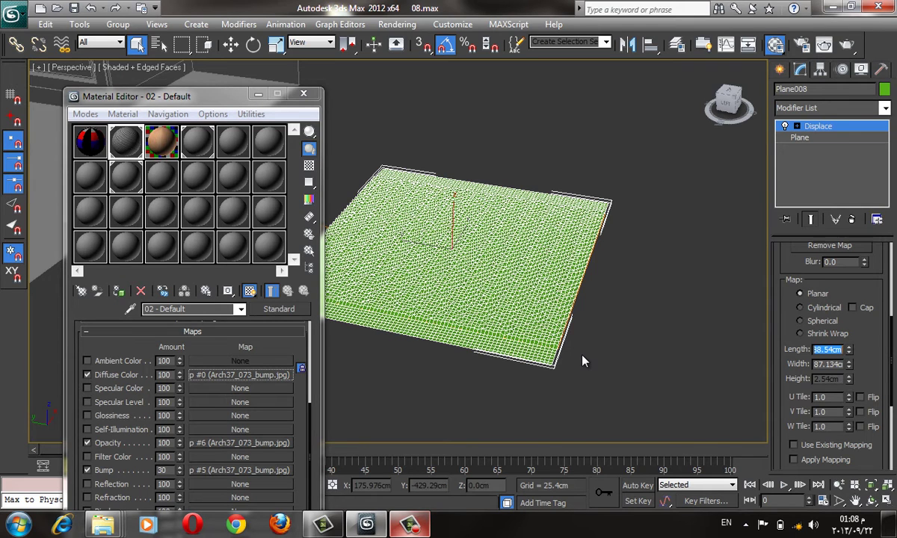
text(100)
key(Tab)
text(100)
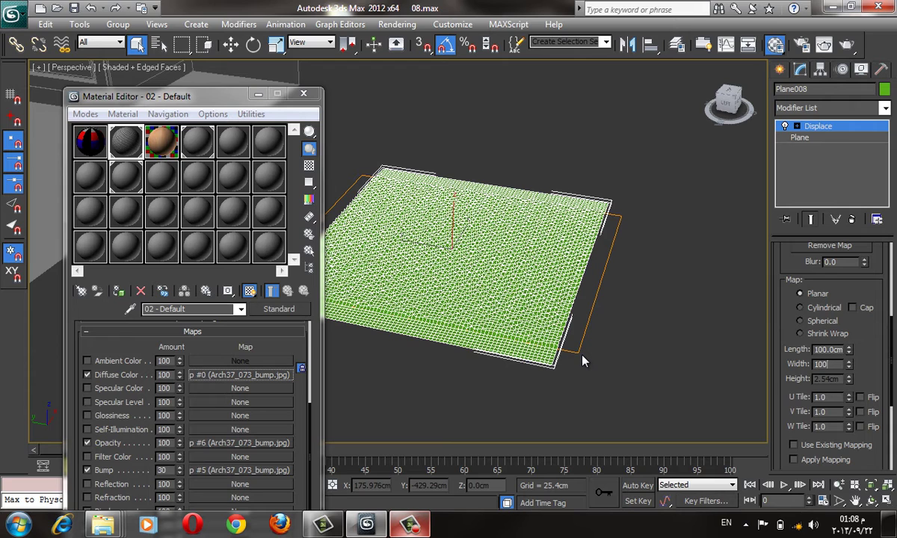
key(Tab)
click(266, 212)
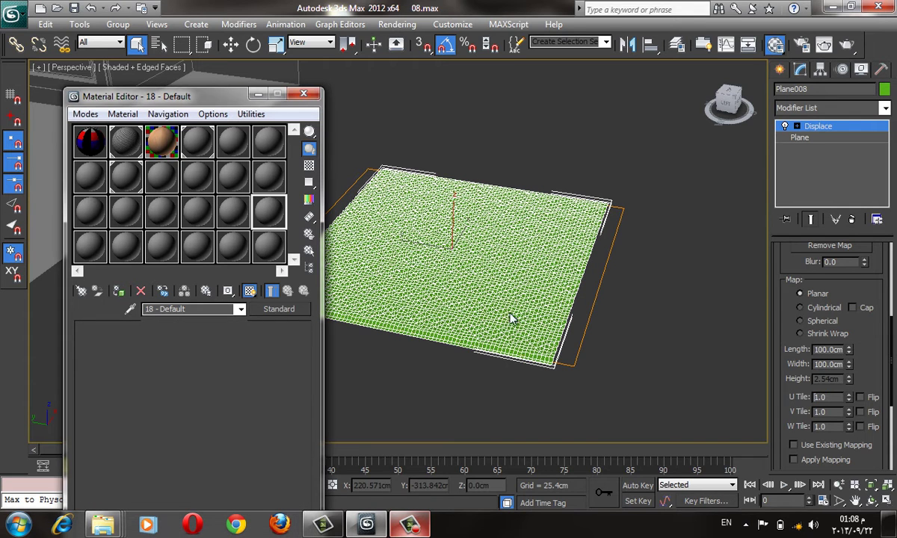
double_click(829, 350)
text(150)
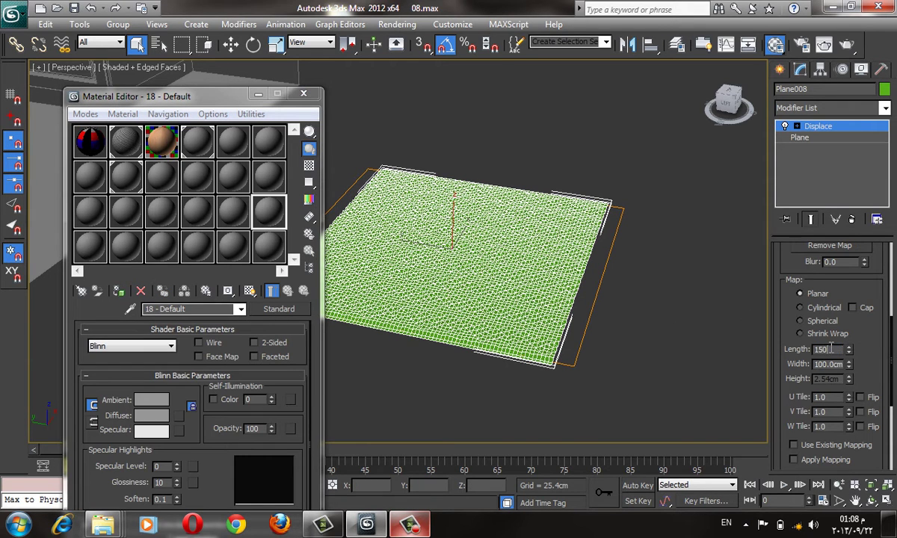
key(Tab)
text(150)
key(Tab)
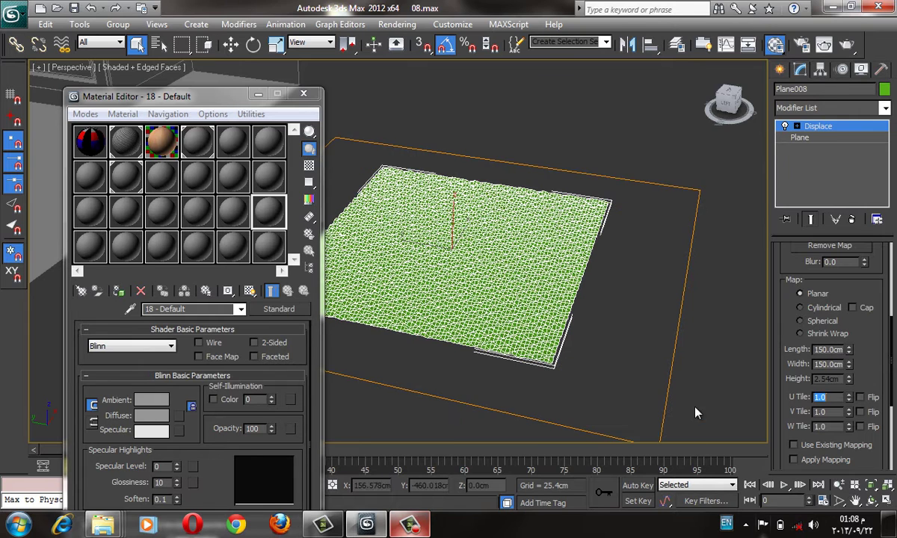
Hide edges and reposition the view to review the enlarged relief on the green plane.
click(637, 393)
key(F4)
alt+middle_drag(533, 288, 527, 322)
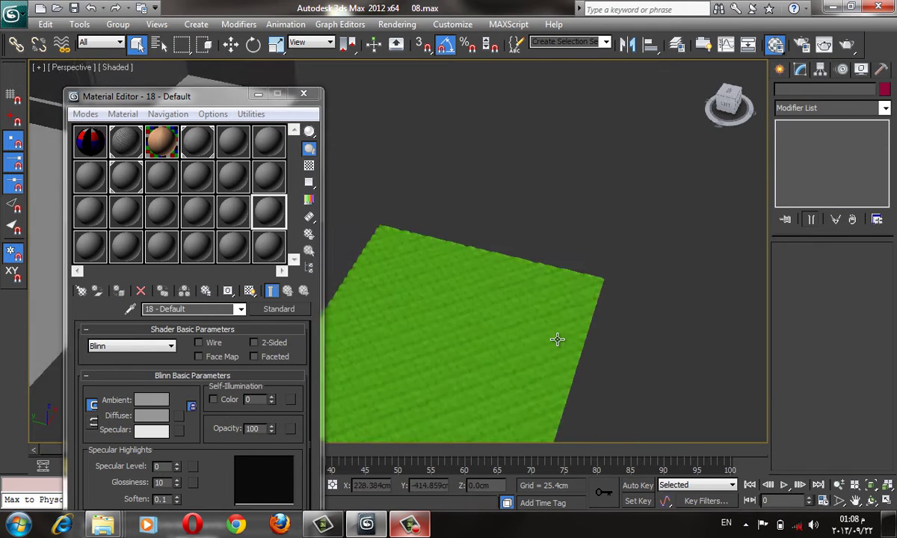
click(514, 364)
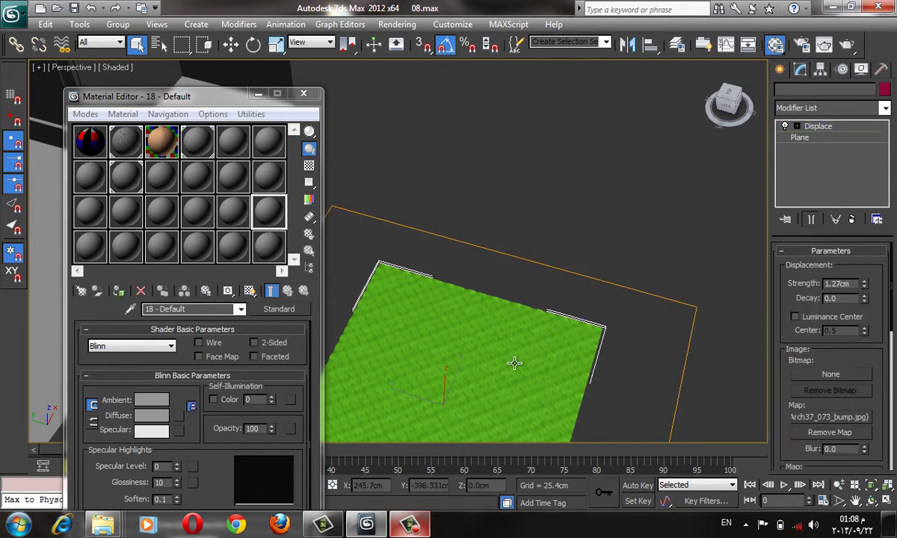
middle_drag(515, 362, 526, 276)
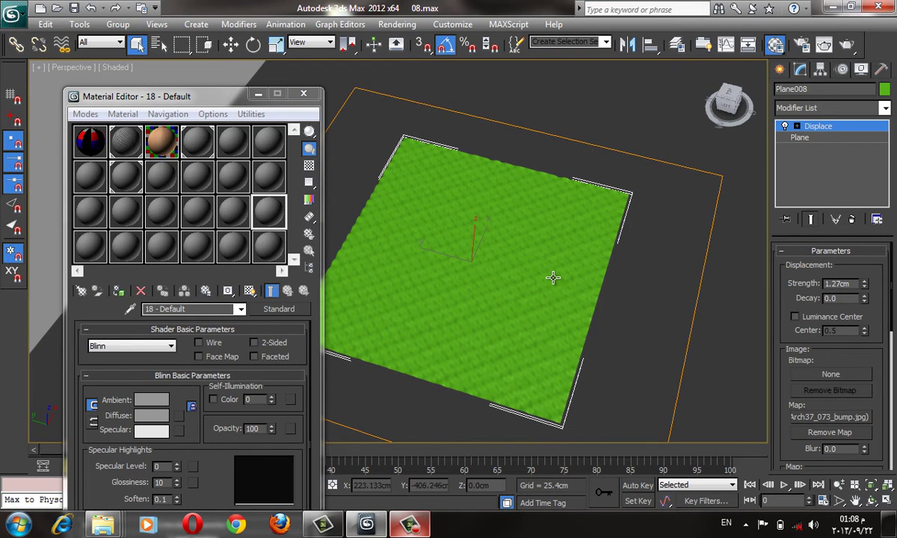
click(160, 145)
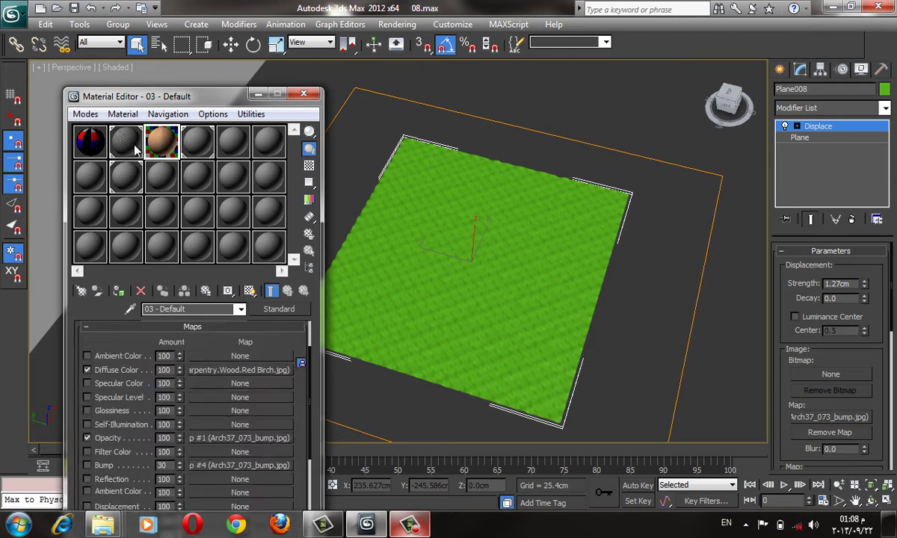
In material 02's diffuse bitmap, change U Tiling from 8.0 to 12.0.
click(129, 143)
click(229, 370)
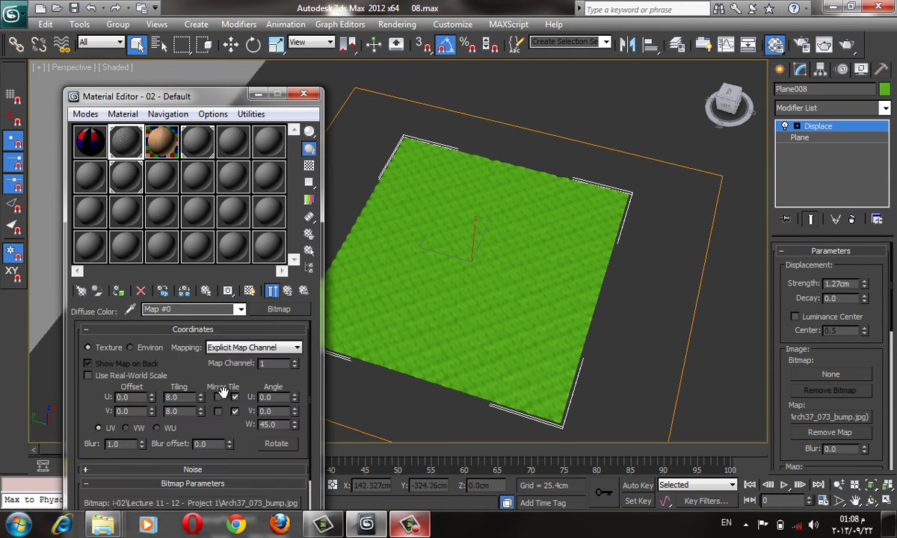
click(171, 397)
text(12)
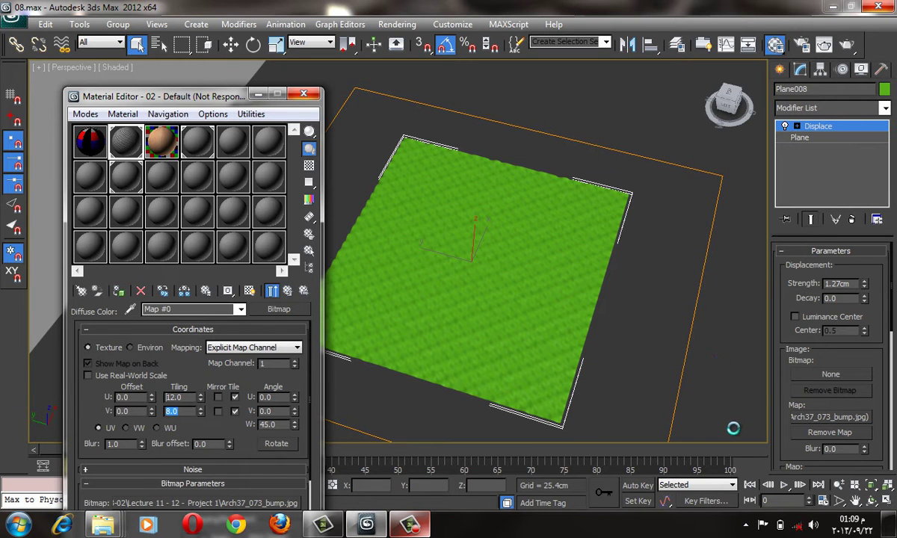
click(409, 524)
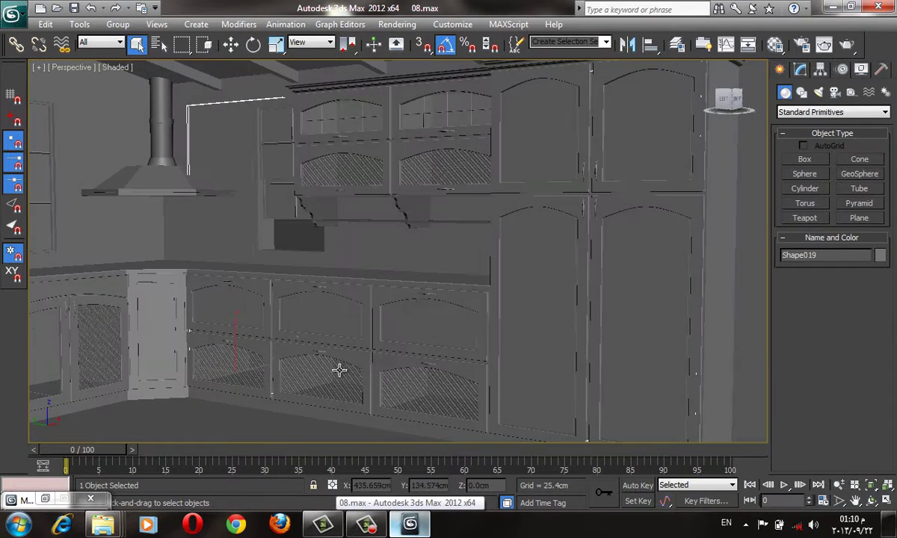
Zoom in on the cabinet handle Circle008.
scroll(299, 337, down, 3)
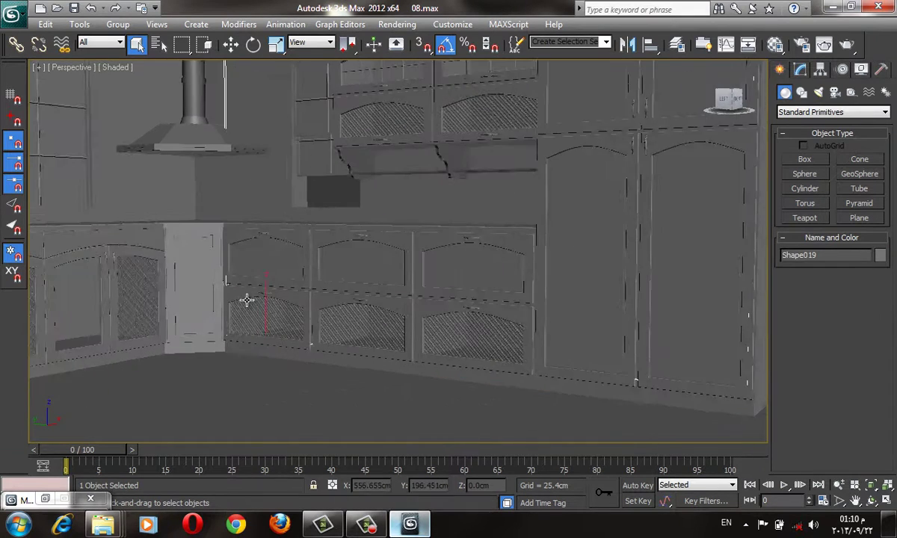
scroll(271, 391, down, 2)
scroll(262, 299, down, 2)
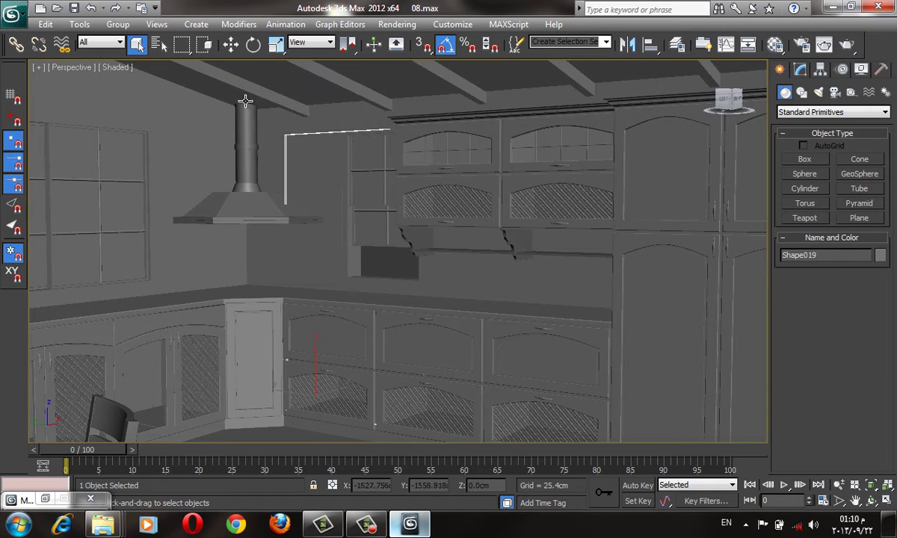
scroll(628, 329, up, 2)
scroll(643, 299, up, 2)
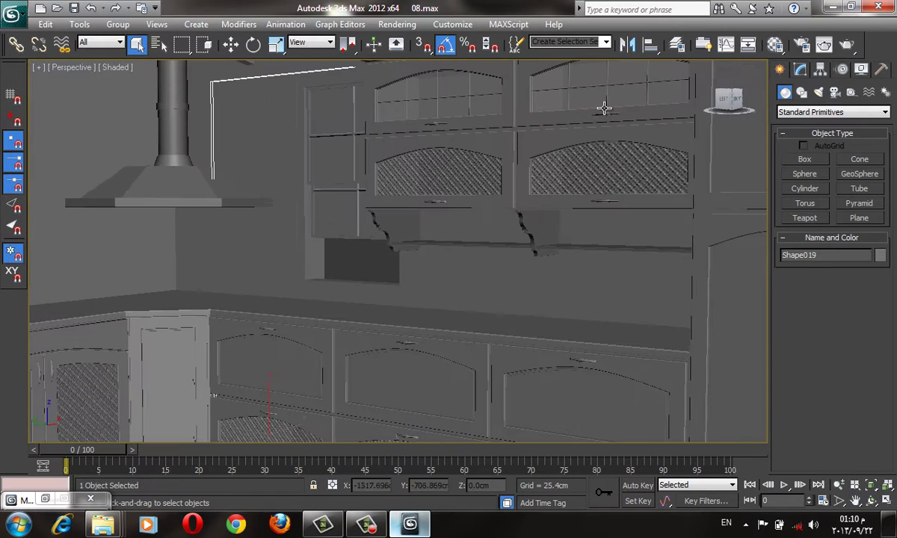
click(604, 116)
key(z)
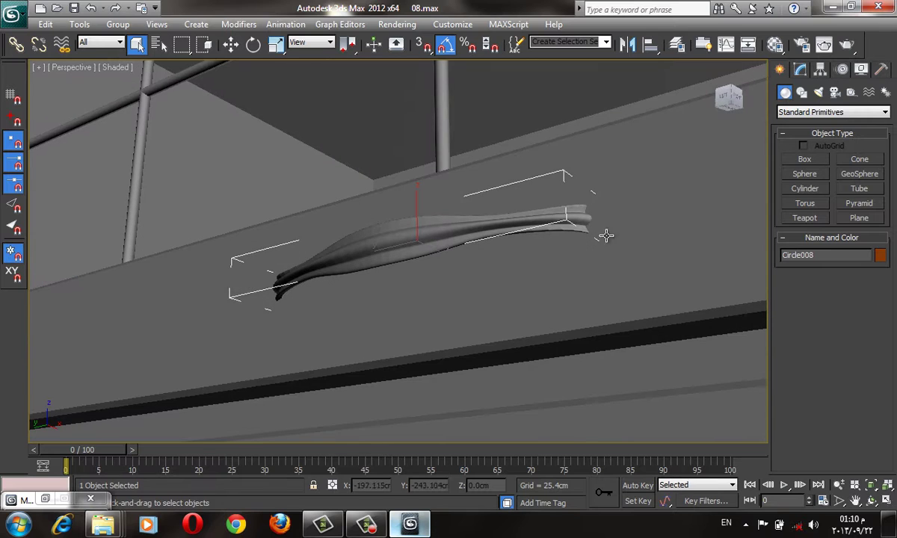
Orbit from the handle out to the whole cabinet wall, range hood and dining table.
scroll(456, 232, down, 2)
scroll(464, 225, down, 2)
scroll(464, 230, down, 2)
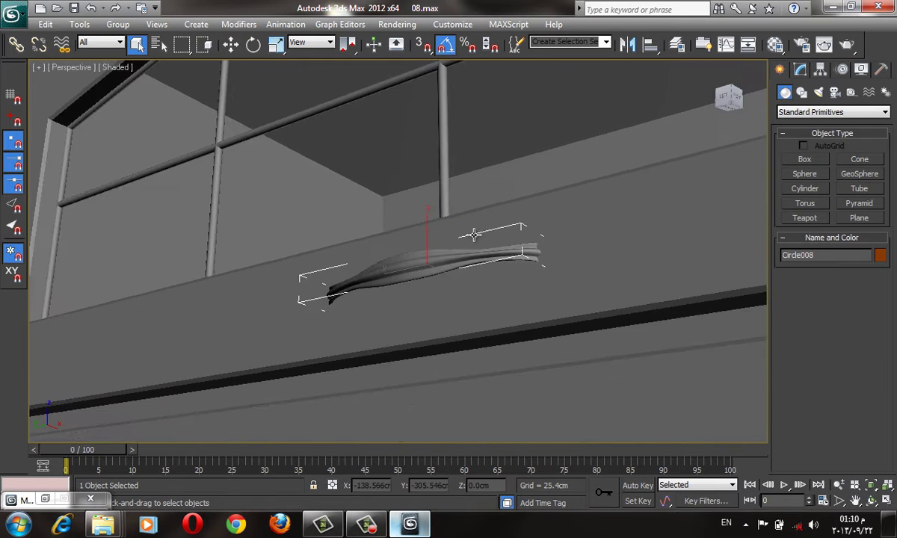
scroll(442, 135, down, 1)
mouse_move(310, 186)
alt+middle_down()
mouse_move(540, 154)
mouse_move(527, 91)
alt+middle_up()
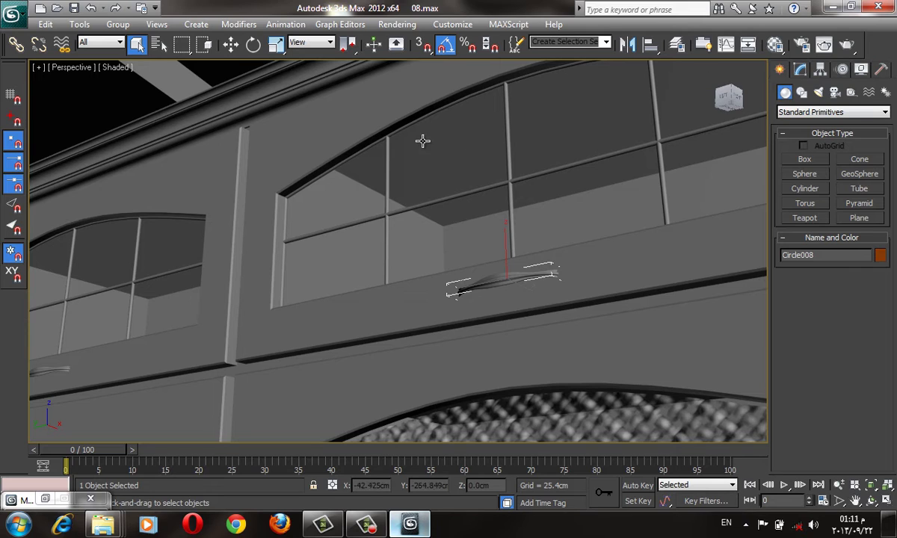
right_click(437, 180)
key(Escape)
mouse_move(517, 252)
alt+middle_down()
mouse_move(544, 298)
mouse_move(597, 246)
mouse_move(582, 183)
mouse_move(581, 224)
alt+middle_up()
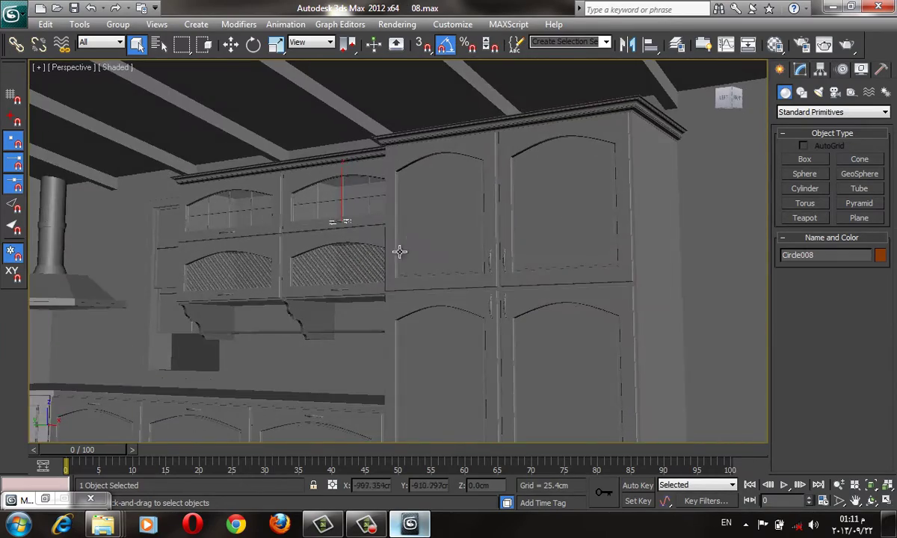
mouse_move(400, 252)
alt+middle_down()
mouse_move(395, 294)
mouse_move(287, 310)
mouse_move(392, 273)
mouse_move(432, 297)
alt+middle_up()
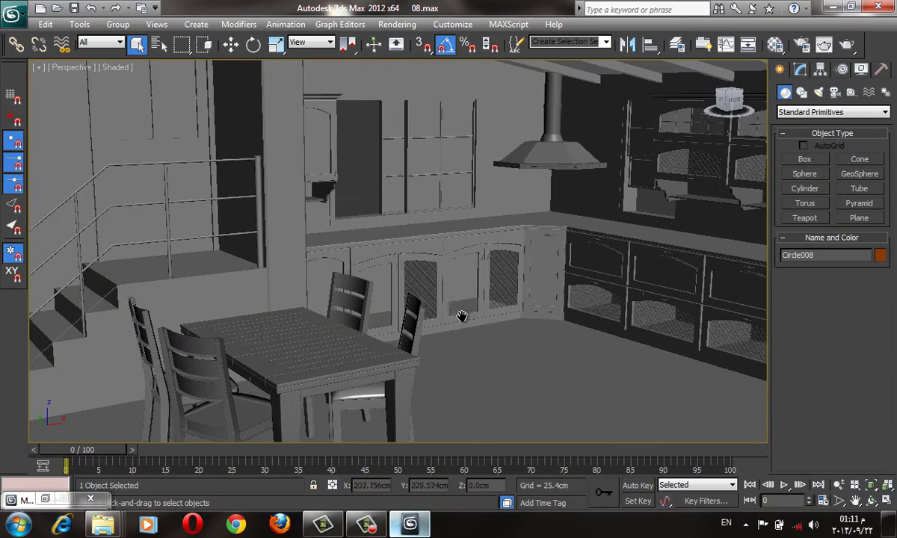
Frame the right-wall shelf Line004, then orbit down over the dining table.
click(726, 204)
key(z)
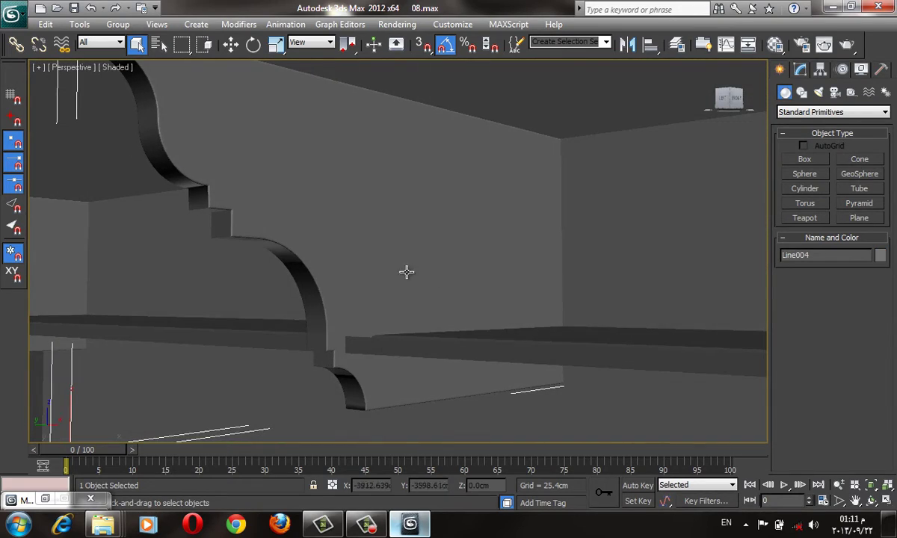
key(F4)
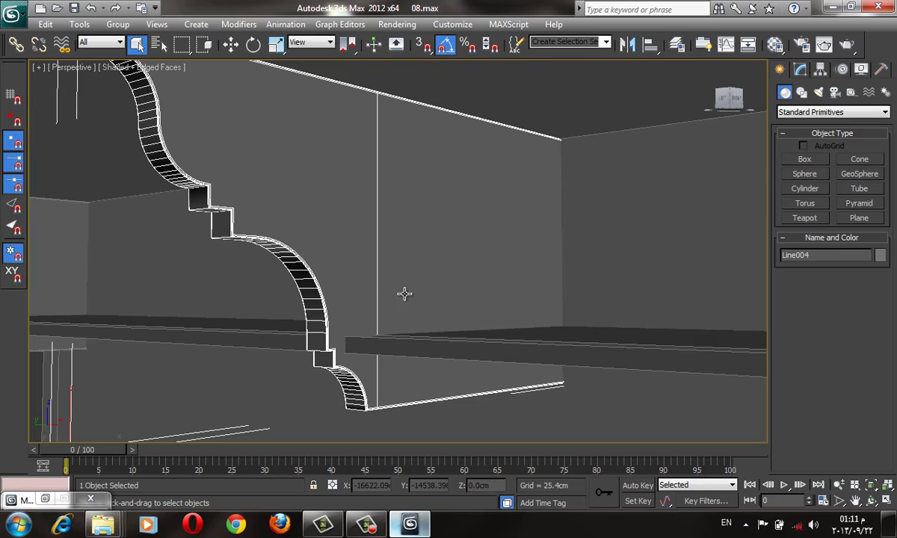
scroll(599, 313, down, 3)
scroll(531, 271, down, 2)
scroll(285, 362, down, 2)
scroll(397, 323, down, 1)
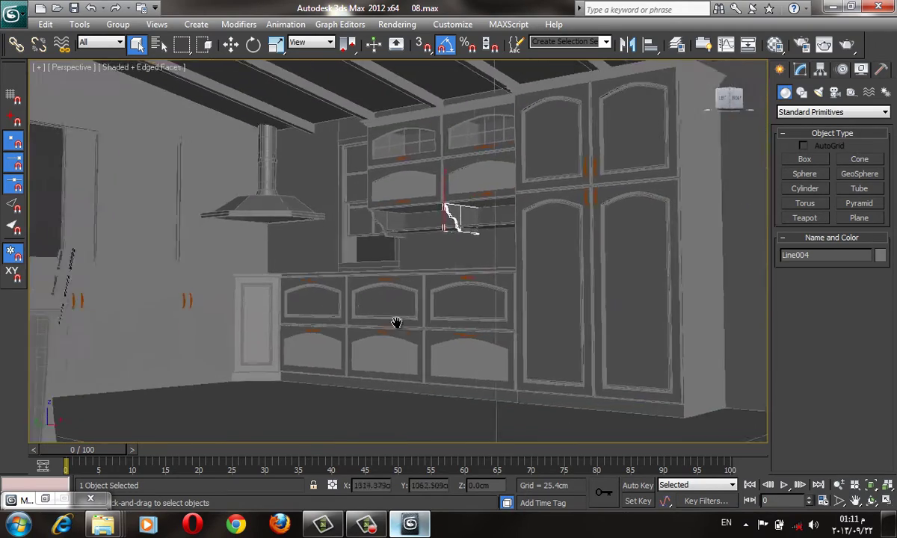
mouse_move(397, 324)
alt+middle_down()
mouse_move(557, 315)
mouse_move(357, 369)
mouse_move(469, 245)
alt+middle_up()
scroll(557, 315, up, 2)
key(F4)
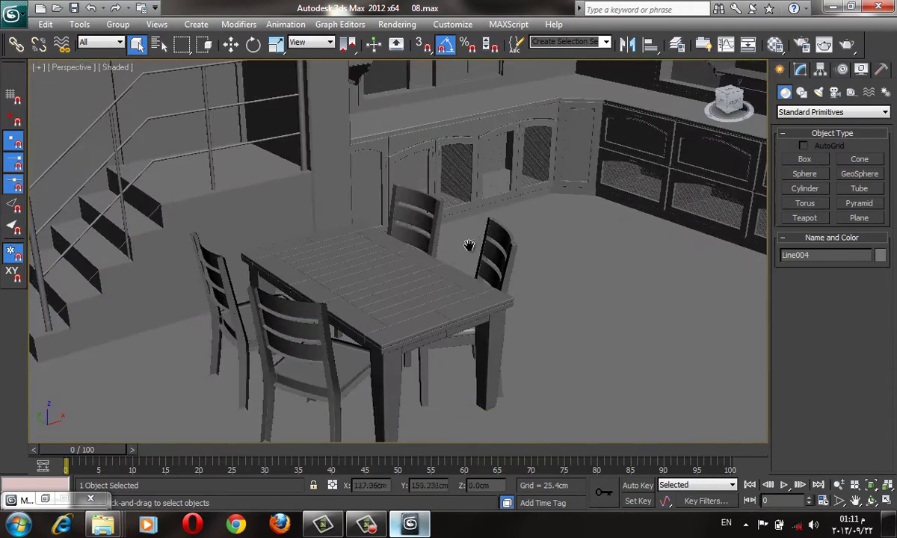
Orbit and zoom the Perspective view to look down onto the dining table and chairs.
key(z)
click(378, 311)
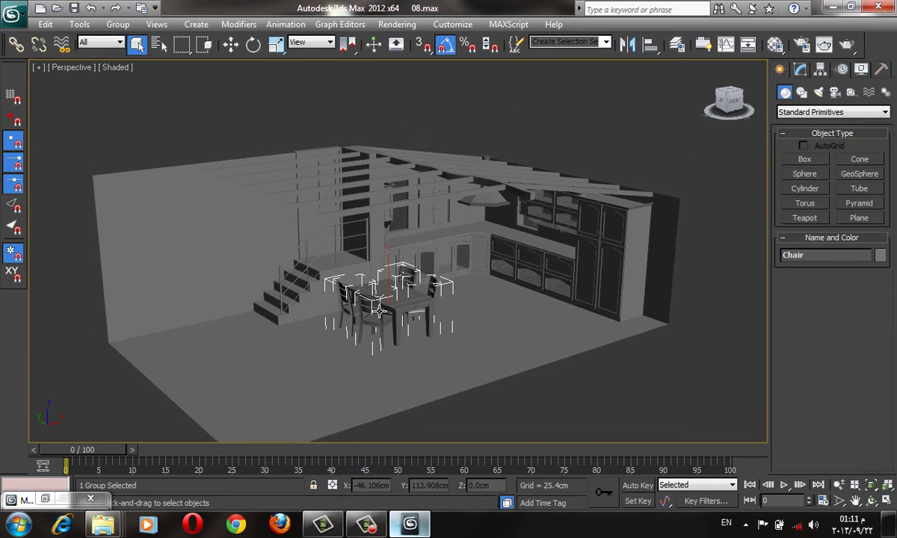
scroll(374, 313, up, 5)
alt+middle_drag(371, 315, 397, 280)
scroll(396, 281, down, 5)
middle_drag(421, 249, 414, 267)
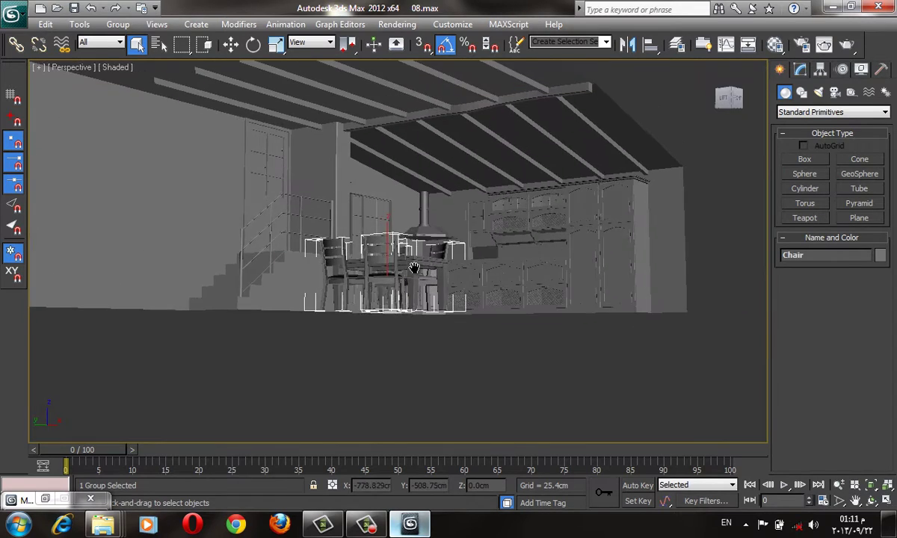
scroll(414, 271, up, 2)
scroll(414, 292, up, 1)
scroll(414, 314, up, 1)
scroll(413, 333, up, 1)
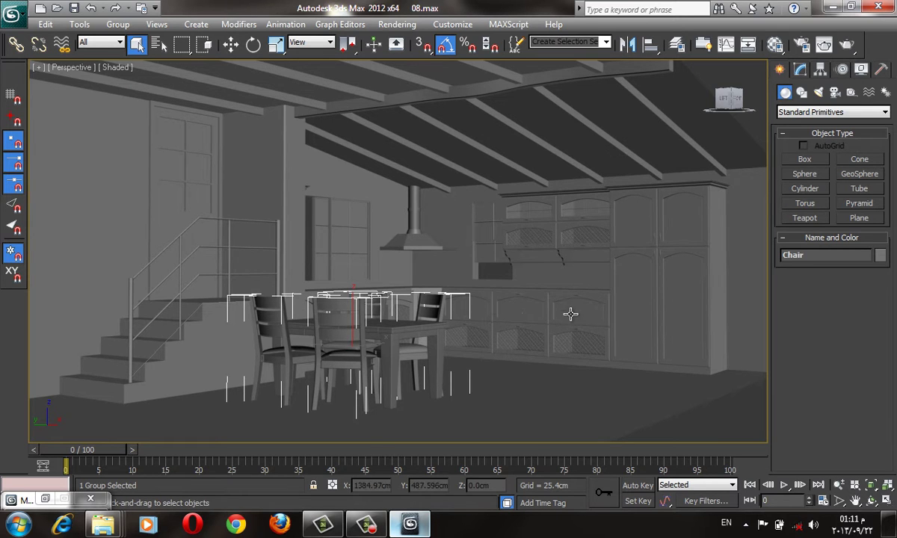
scroll(565, 305, up, 2)
scroll(567, 299, up, 2)
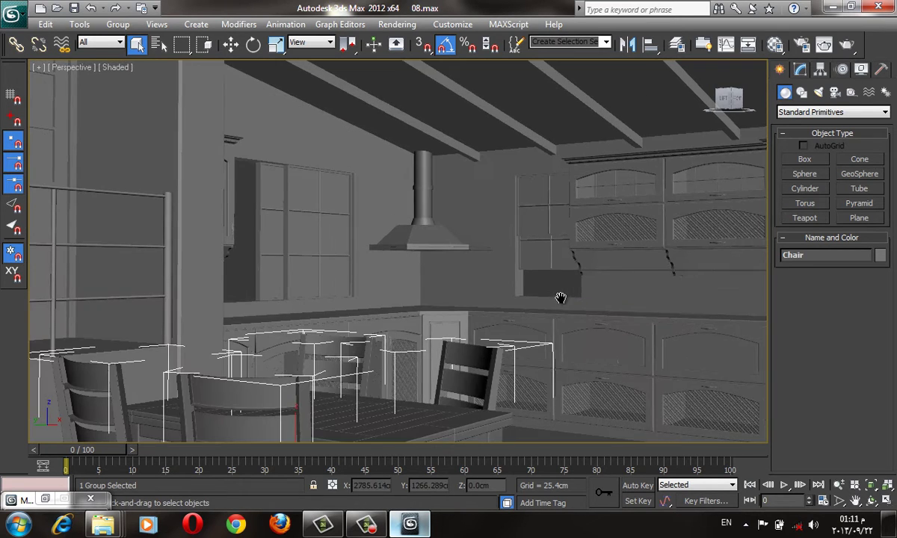
scroll(561, 299, up, 2)
mouse_move(427, 230)
alt+middle_down()
mouse_move(385, 268)
mouse_move(394, 288)
alt+middle_up()
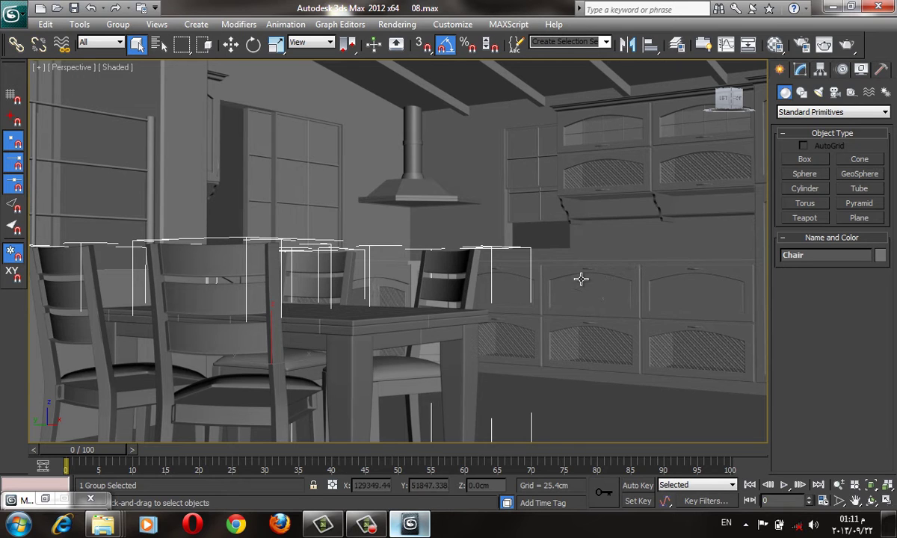
alt+middle_drag(570, 244, 555, 227)
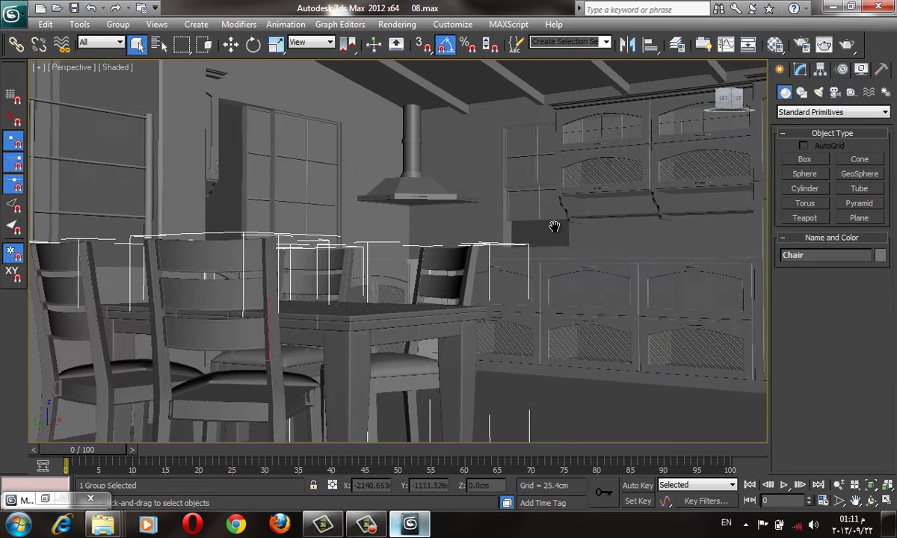
alt+middle_drag(593, 261, 606, 285)
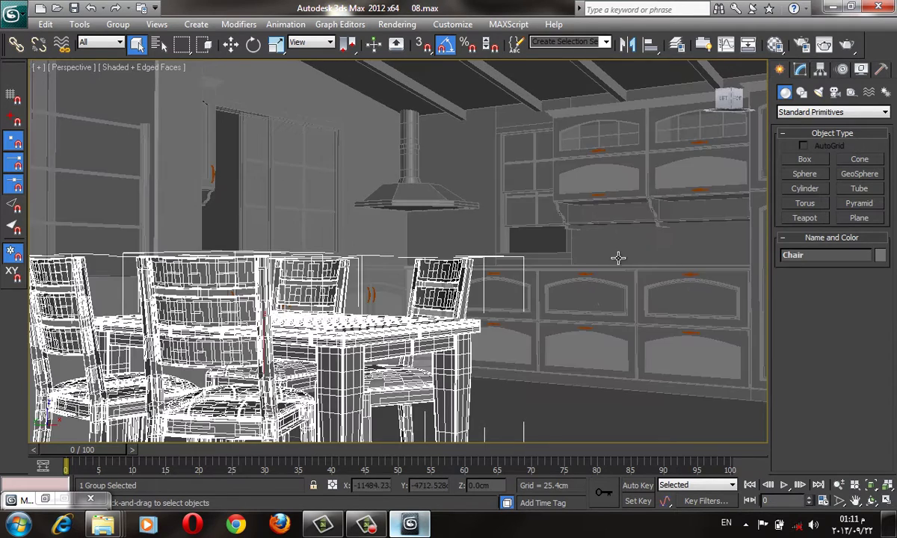
alt+middle_drag(533, 197, 527, 212)
scroll(645, 222, down, 2)
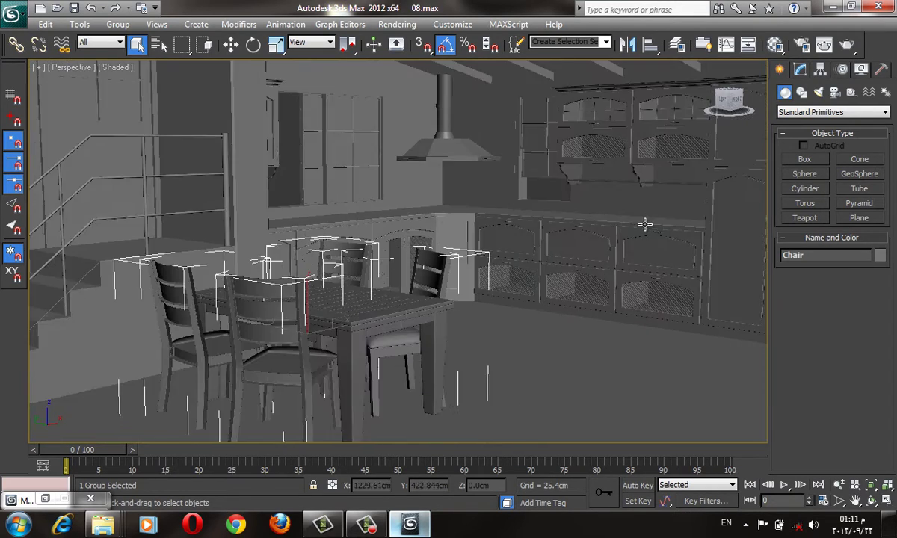
scroll(639, 225, down, 2)
scroll(627, 226, down, 1)
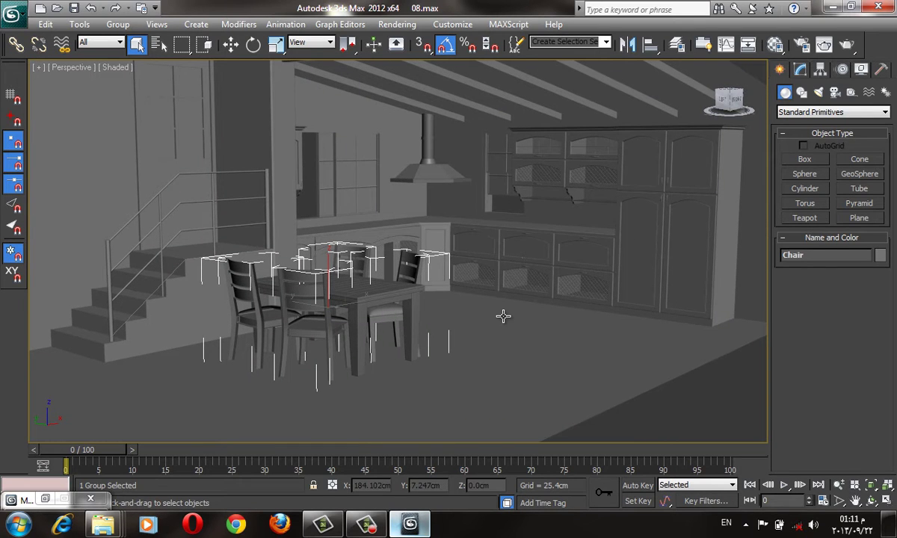
scroll(677, 287, up, 2)
scroll(658, 288, up, 2)
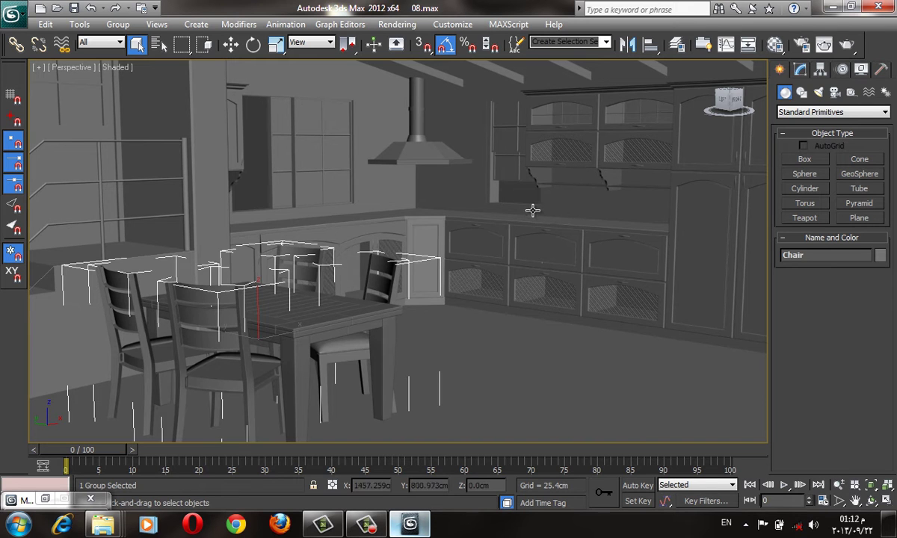
scroll(491, 172, up, 1)
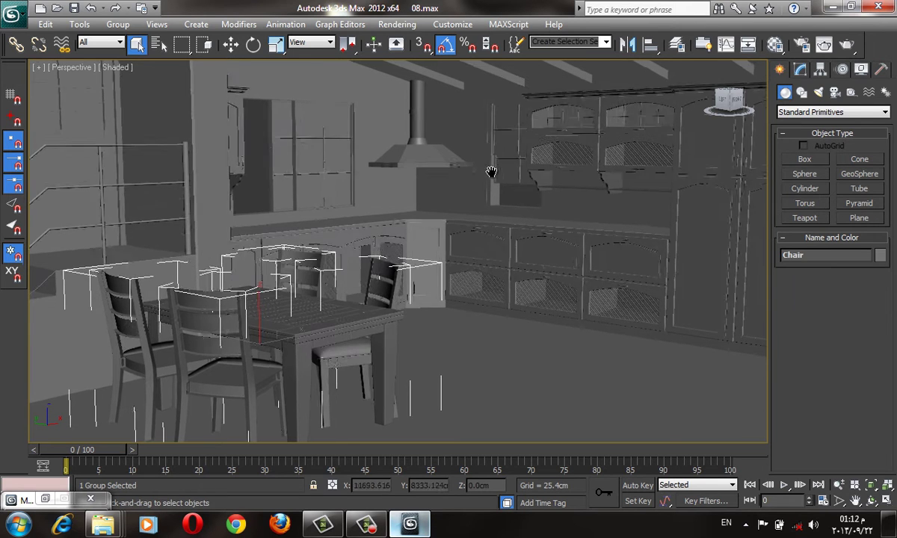
scroll(471, 202, up, 1)
Turn off Edged Faces and pan to frame the table, chairs and cabinets.
key(F4)
key(F4)
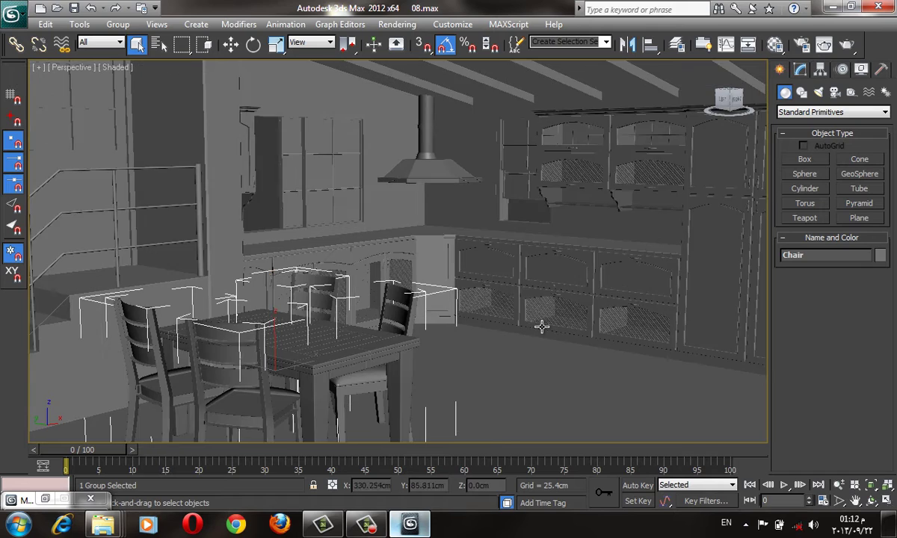
middle_drag(540, 326, 548, 268)
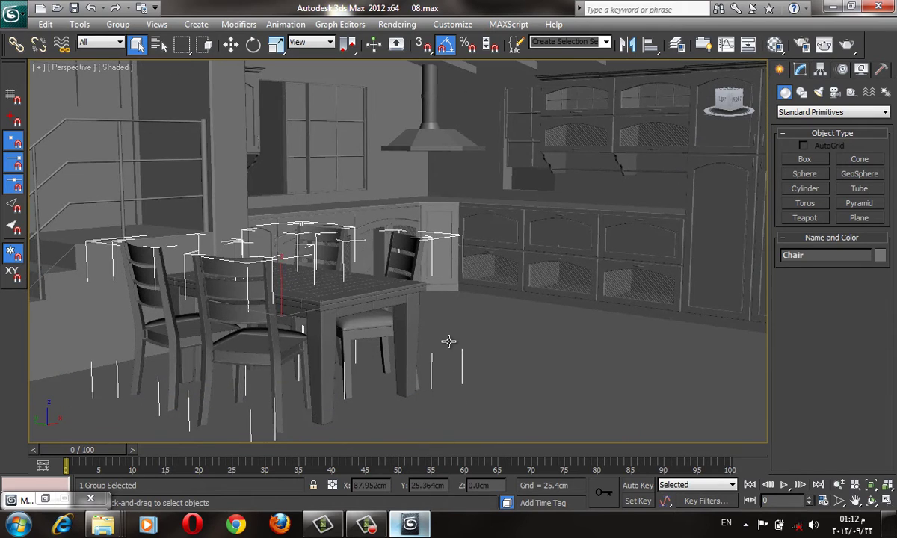
mouse_move(532, 294)
middle_down()
mouse_move(532, 307)
mouse_move(563, 314)
middle_up()
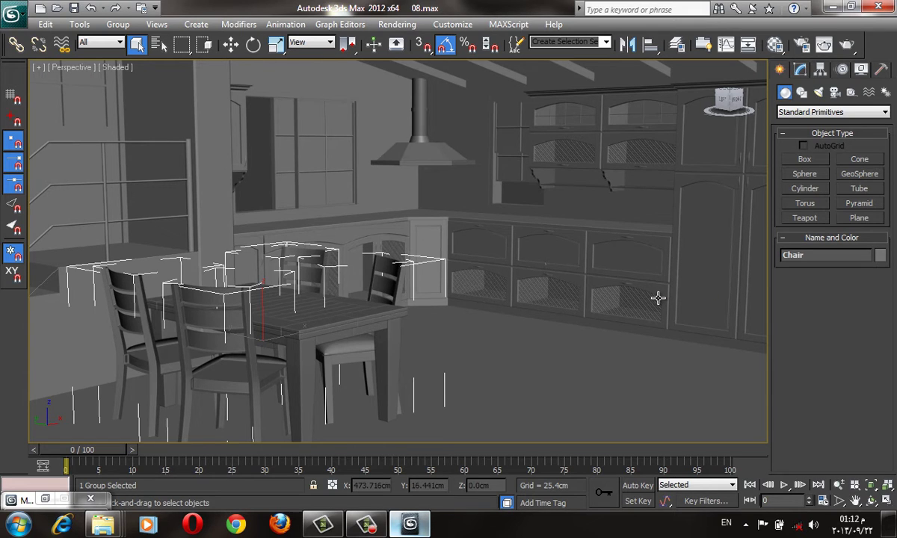
mouse_move(658, 299)
middle_down()
mouse_move(621, 307)
mouse_move(634, 265)
middle_up()
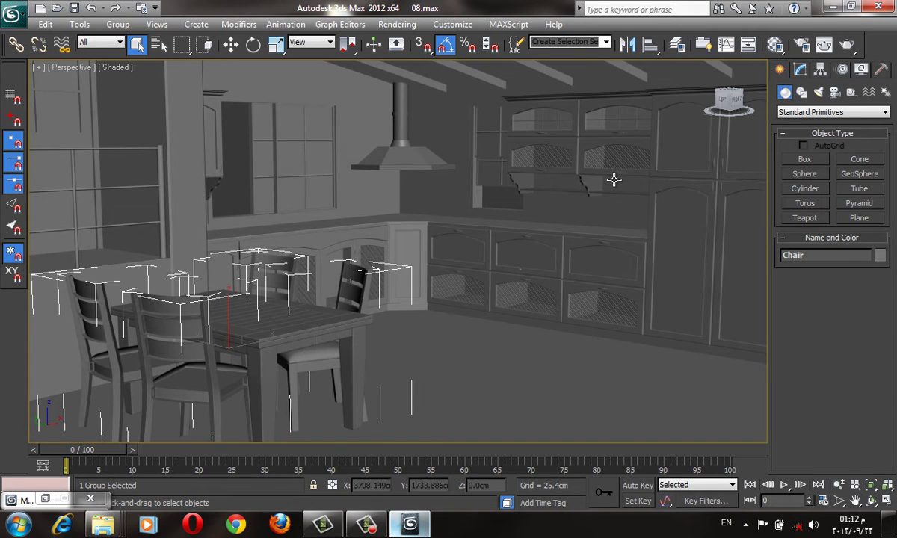
middle_drag(615, 180, 614, 191)
Copy wood material 03 - Default into the fourth sample slot.
key(m)
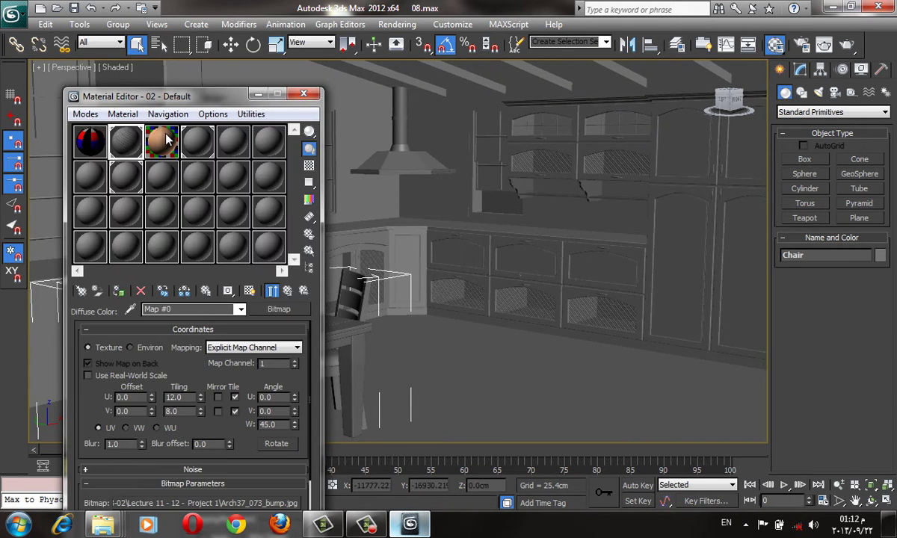
click(162, 142)
drag(228, 101, 539, 53)
double_click(471, 92)
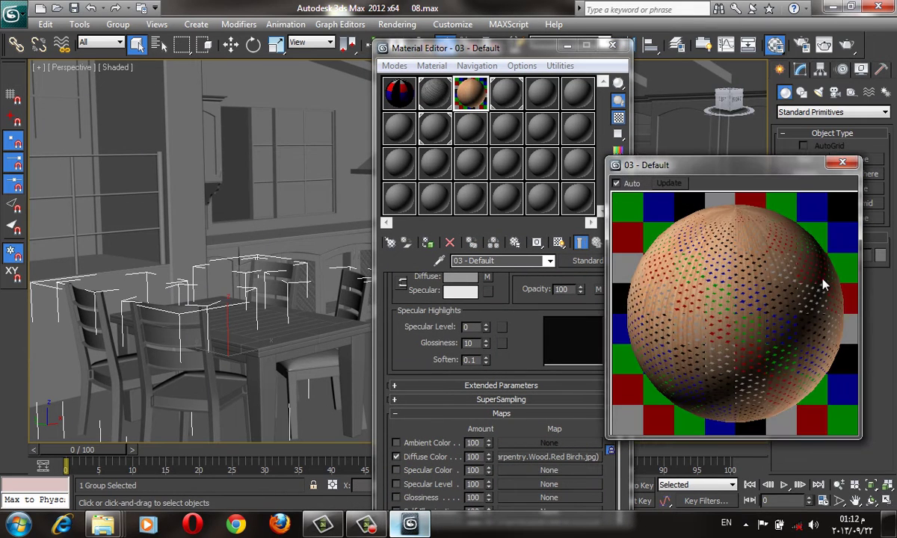
click(843, 162)
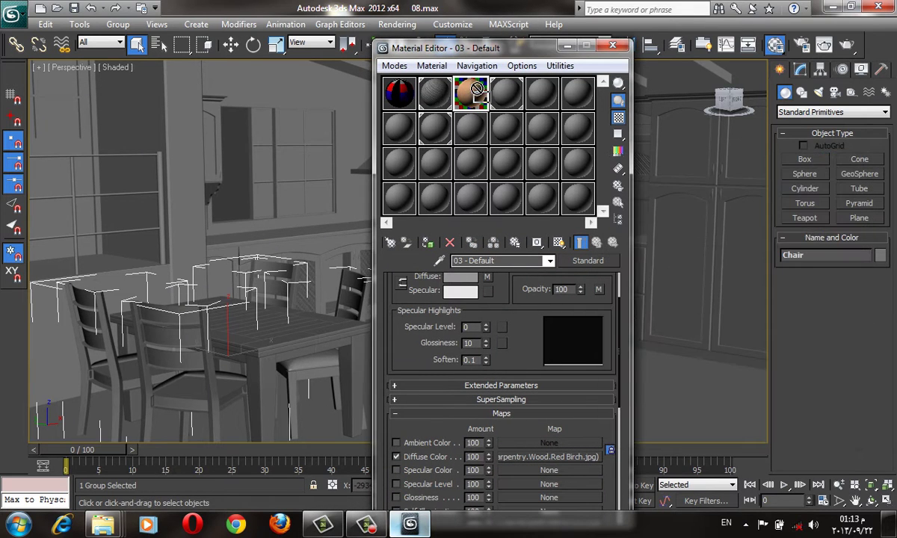
click(506, 93)
click(501, 428)
Switch off its Opacity map, copy it into the fifth slot, and show the diffuse bitmap settings.
scroll(385, 433, down, 3)
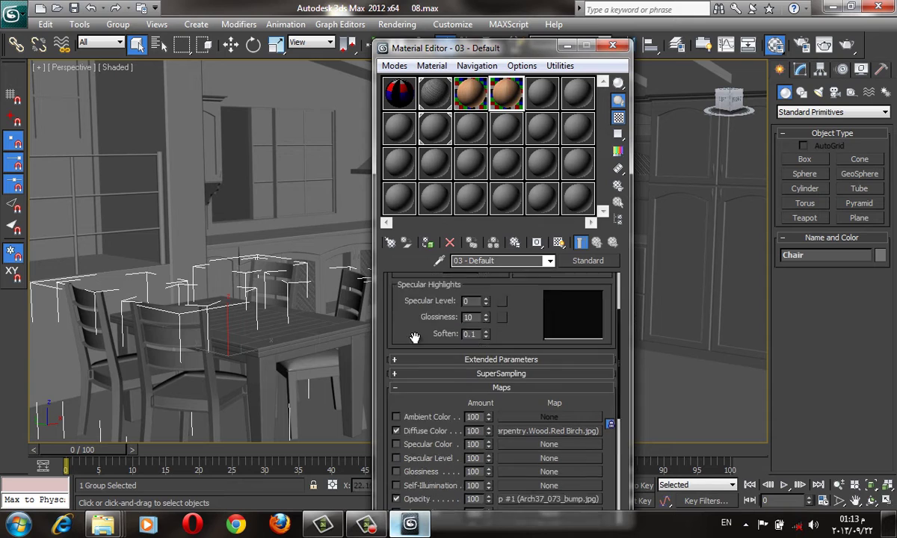
scroll(397, 427, down, 2)
click(396, 414)
double_click(470, 93)
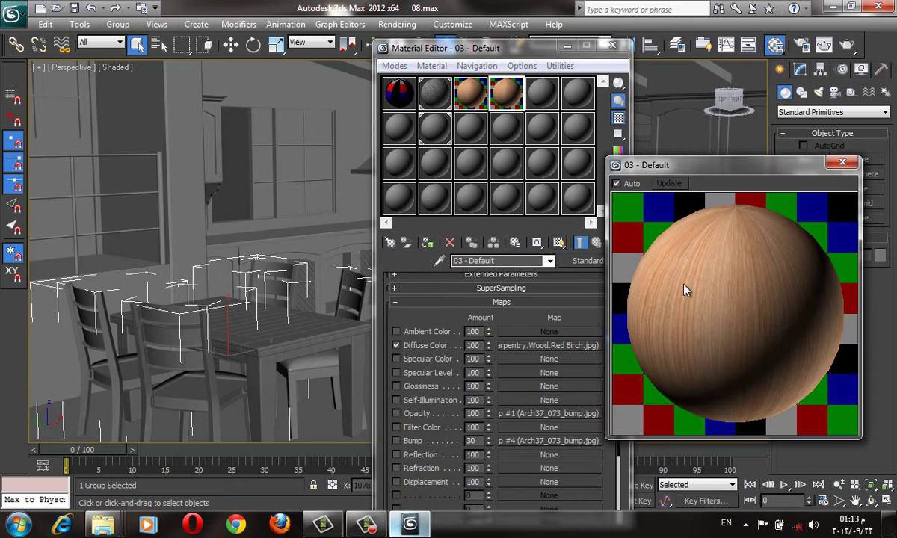
click(843, 163)
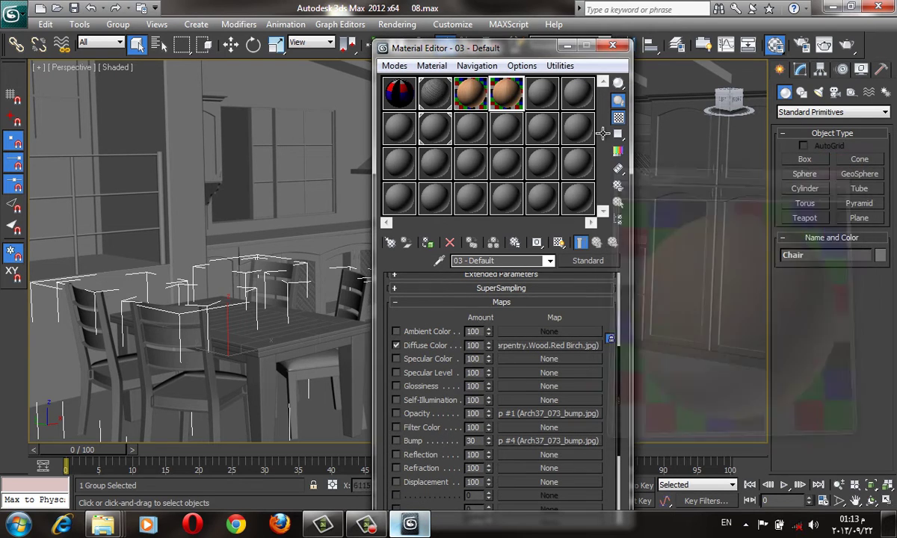
click(540, 94)
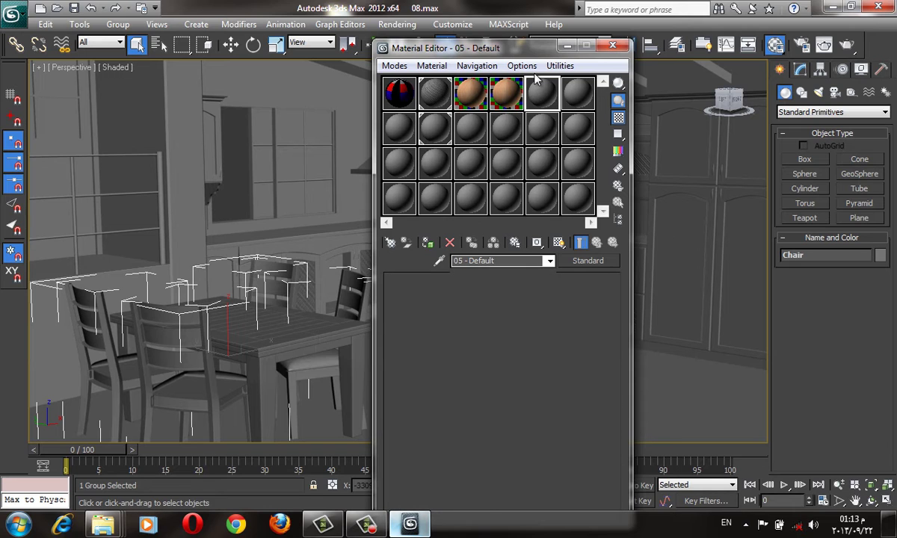
drag(535, 80, 541, 93)
click(557, 348)
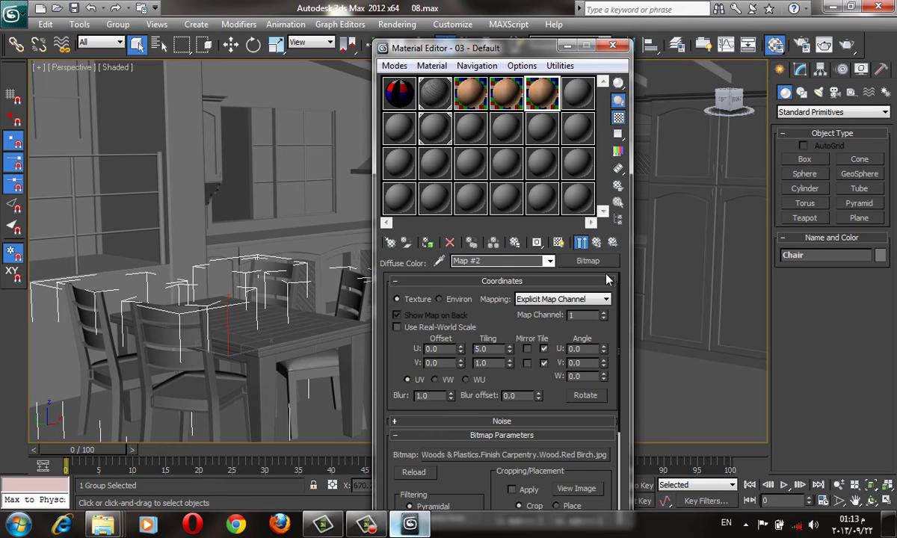
Replace the Red Birch diffuse bitmap with an RGB Multiply map, keeping the bitmap as sub-map.
click(588, 260)
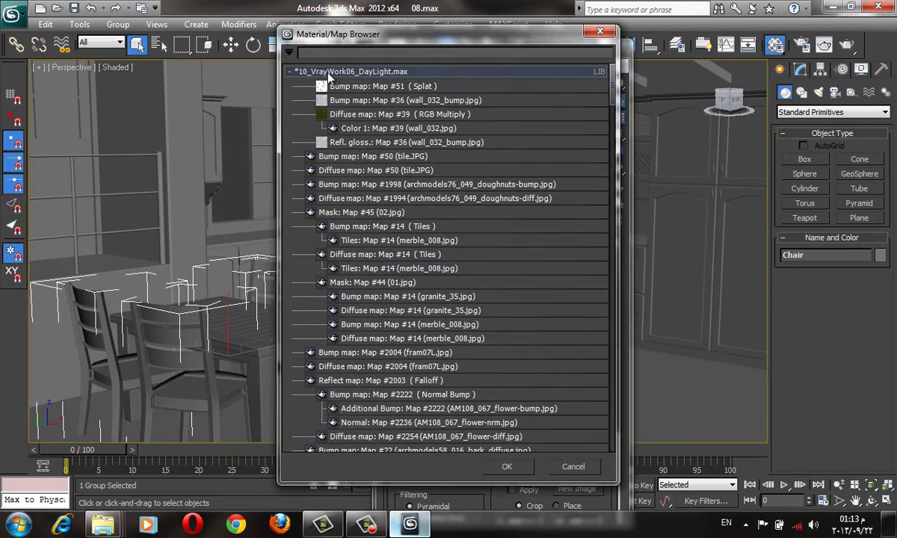
click(289, 71)
click(291, 126)
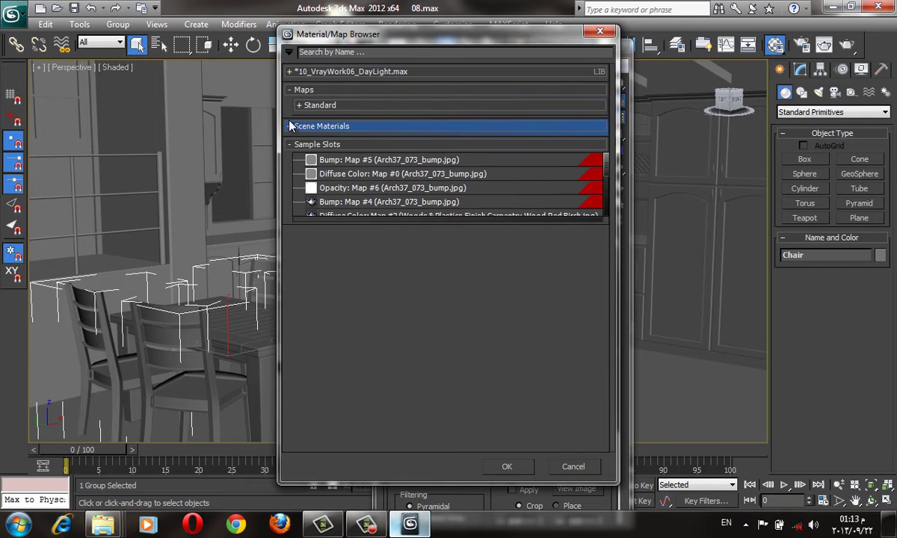
click(299, 106)
scroll(385, 361, down, 2)
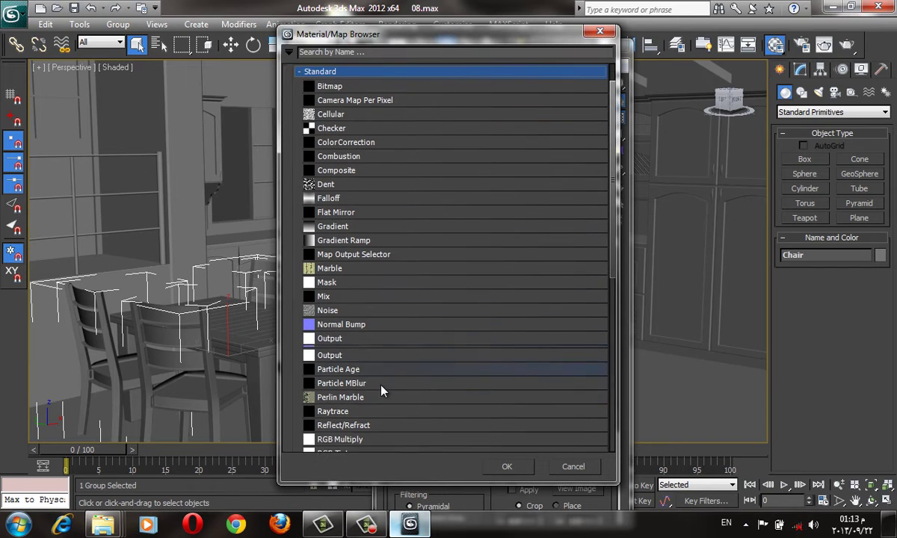
scroll(396, 374, down, 2)
double_click(411, 389)
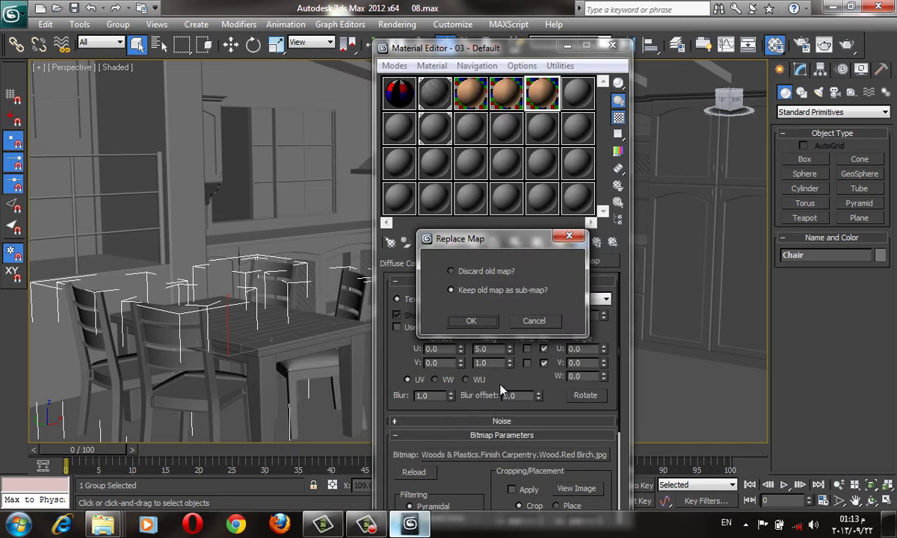
click(471, 321)
double_click(526, 93)
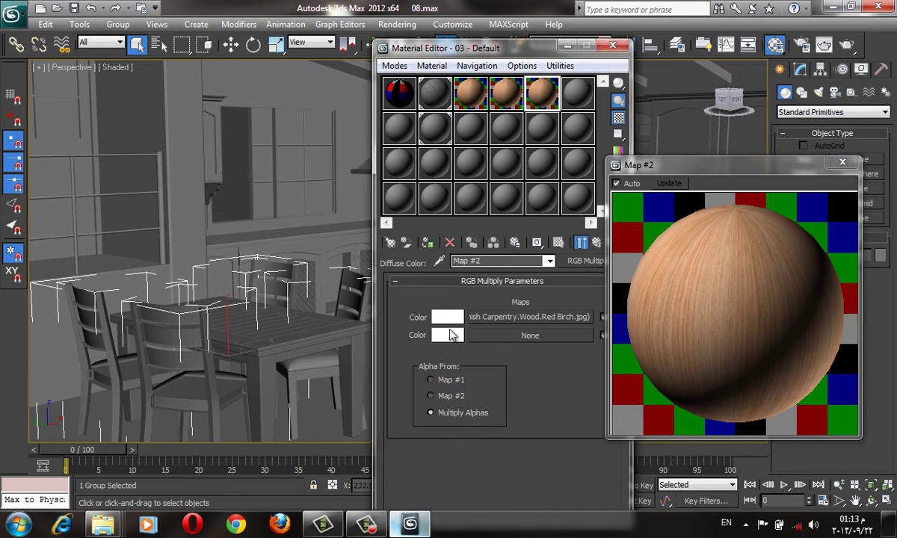
Set the RGB Multiply Color 2 to dark reddish brown 116, 71, 65.
click(451, 335)
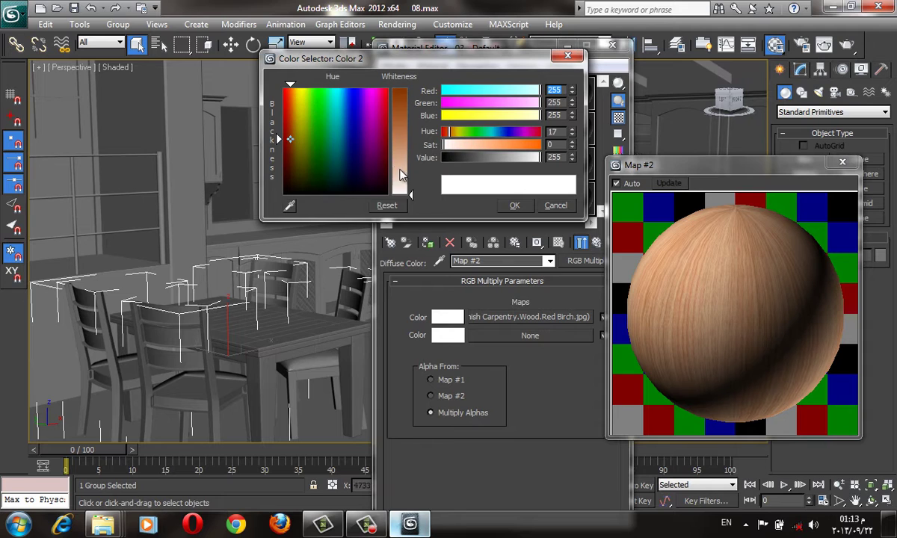
drag(410, 193, 404, 105)
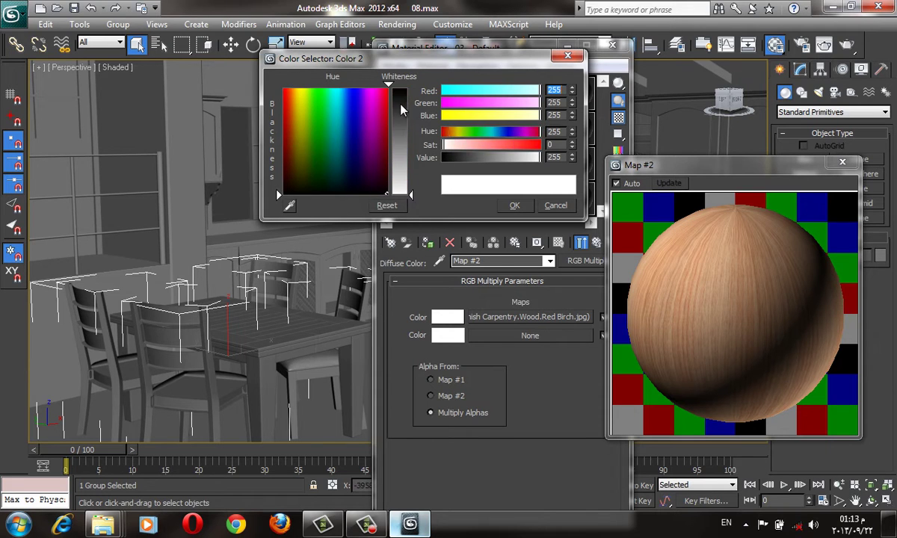
click(402, 141)
drag(284, 174, 288, 171)
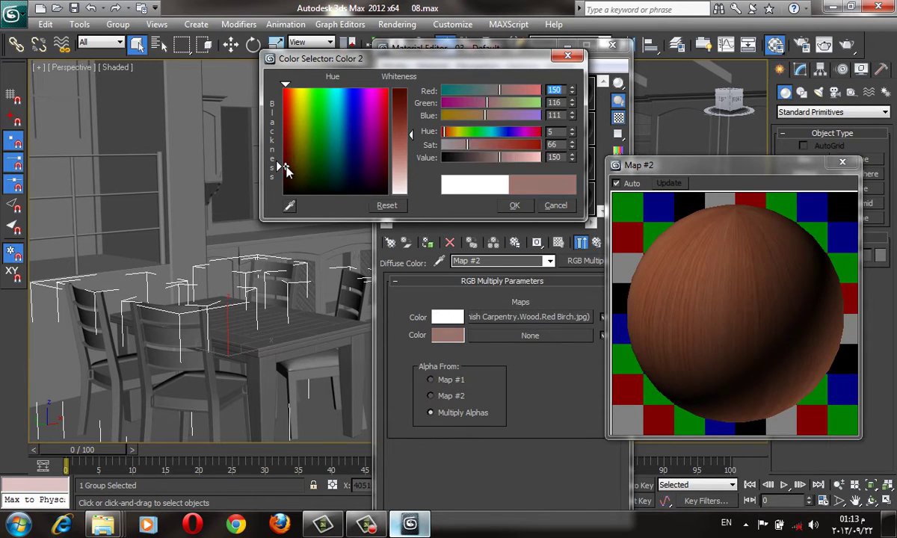
click(401, 116)
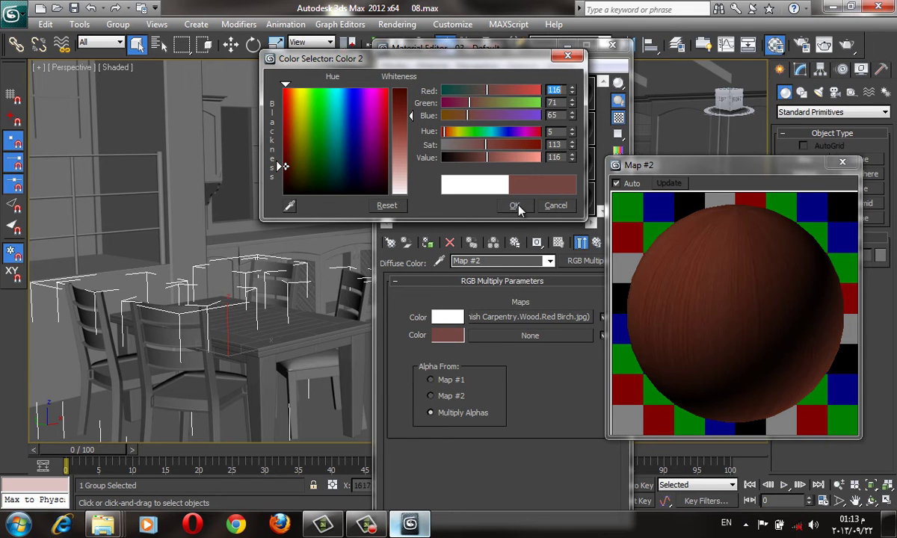
click(514, 205)
Compare the original and tinted wood in magnified previews, then close both previews.
double_click(506, 92)
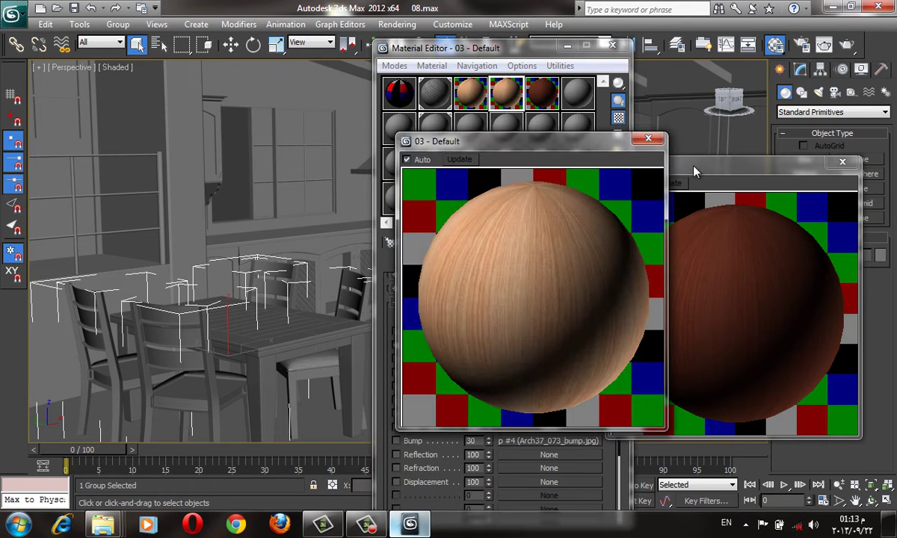
drag(534, 161, 439, 199)
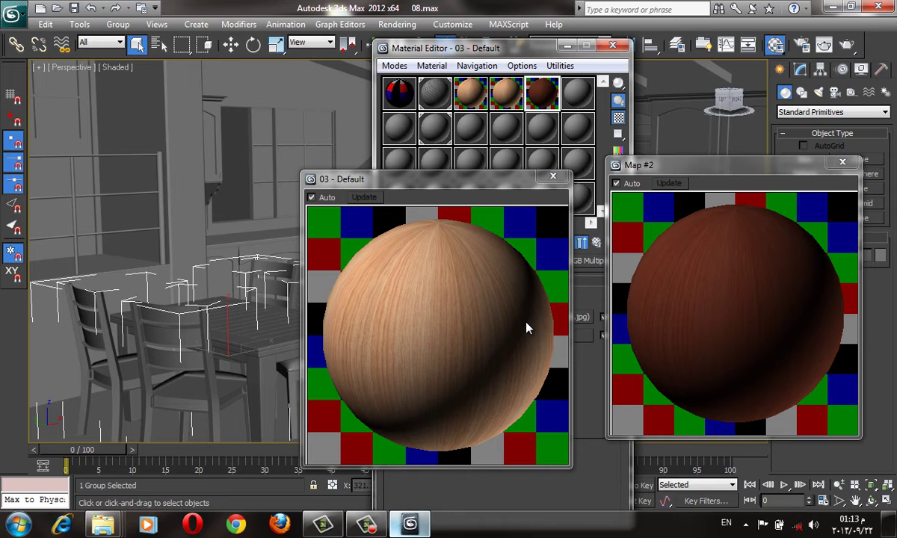
click(553, 176)
click(843, 163)
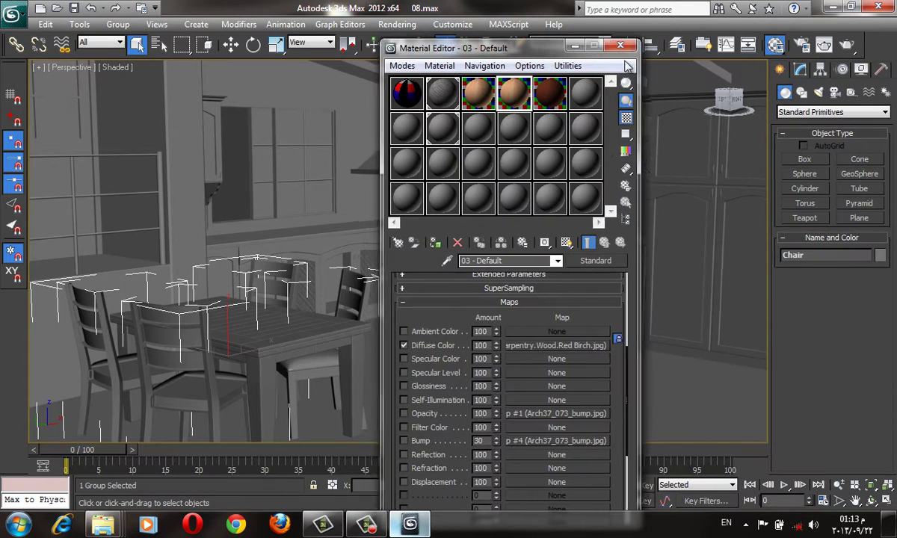
Move the Material Editor aside, zoom the viewport out, and minimize the editor.
mouse_move(511, 54)
mouse_down()
mouse_move(709, 65)
mouse_move(702, 65)
mouse_up()
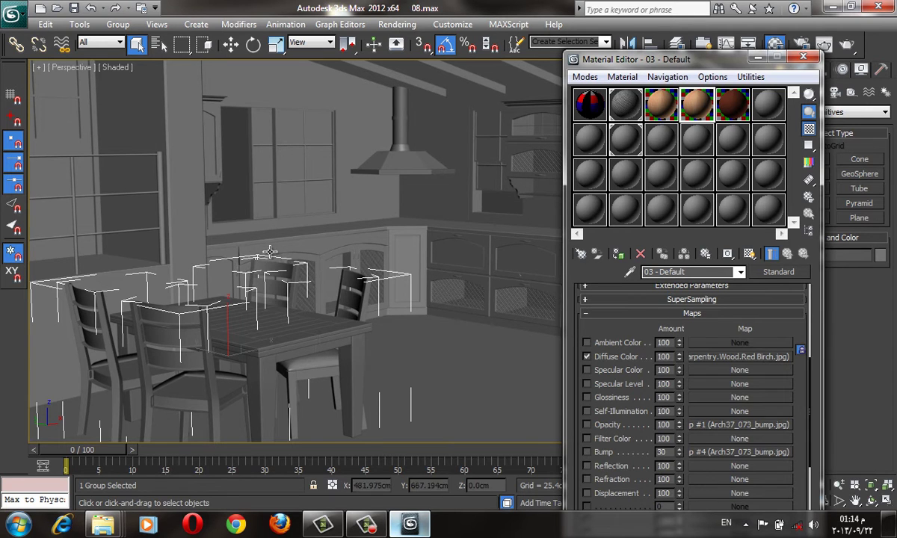
scroll(250, 250, down, 3)
scroll(247, 246, down, 3)
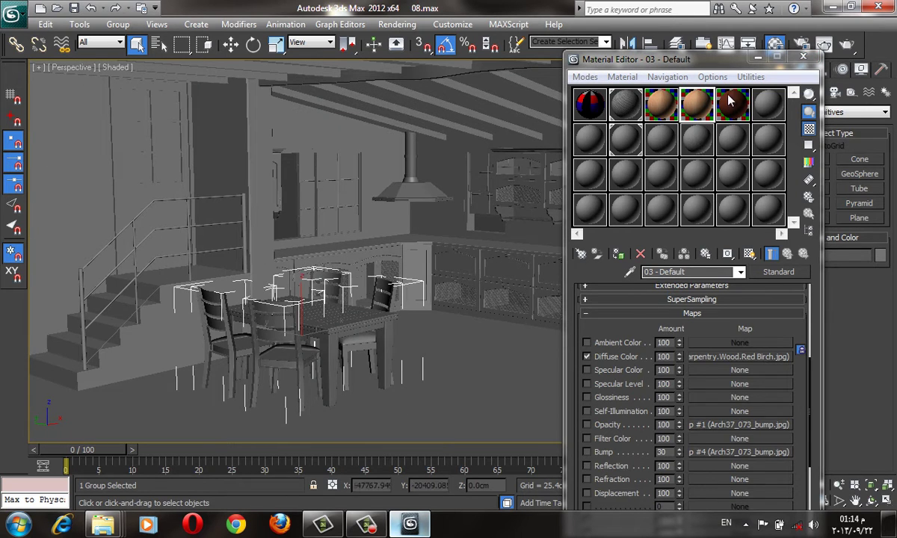
drag(703, 60, 701, 48)
click(756, 47)
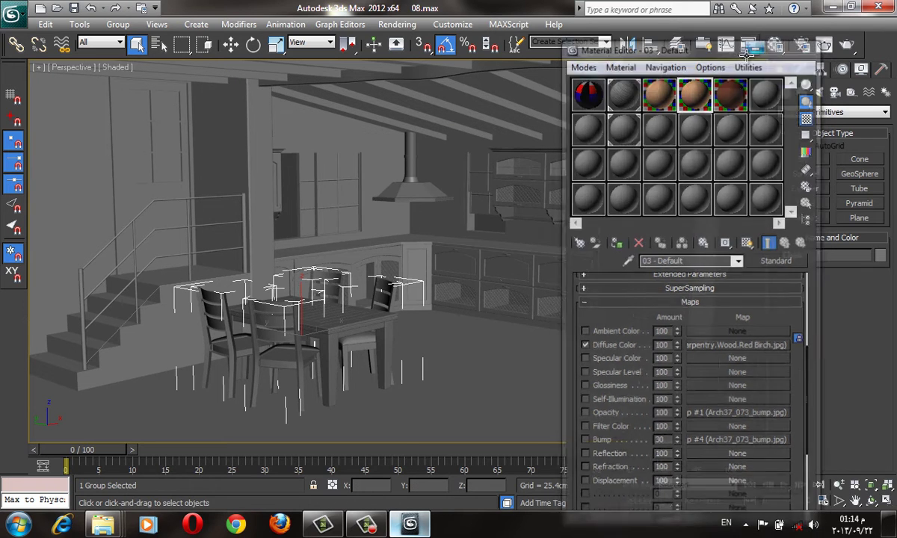
Show the Top view in wireframe, zoomed and panned to centre the whole kitchen plan.
key(t)
key(z)
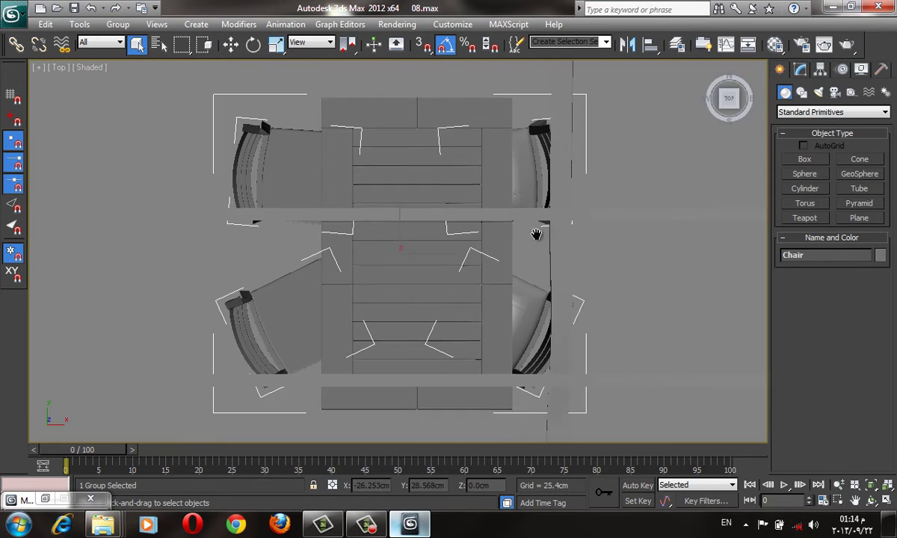
key(F3)
scroll(575, 240, down, 5)
scroll(573, 303, down, 2)
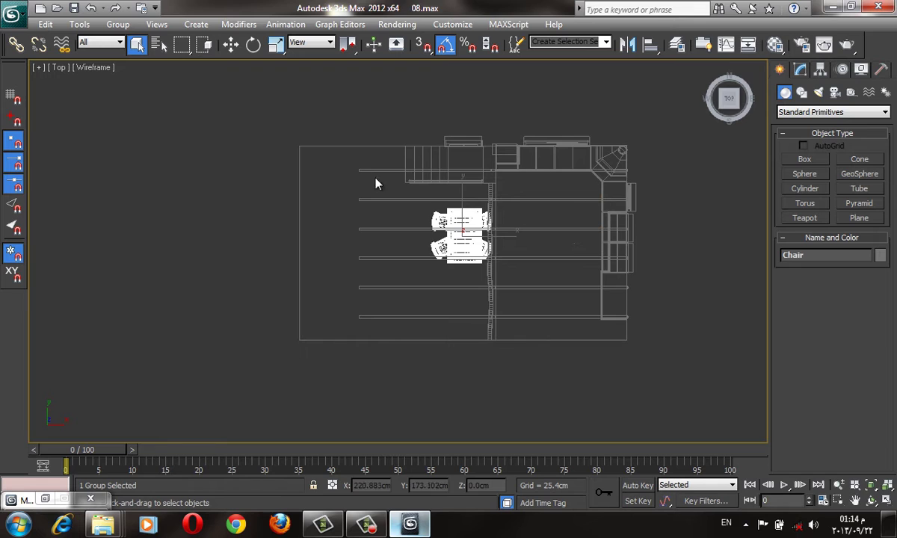
scroll(397, 302, up, 1)
scroll(448, 310, up, 2)
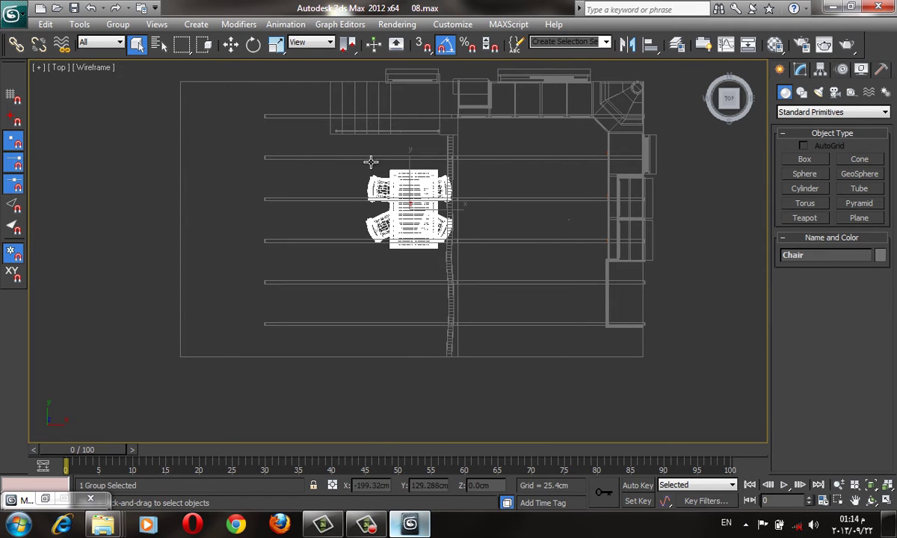
middle_drag(462, 240, 458, 271)
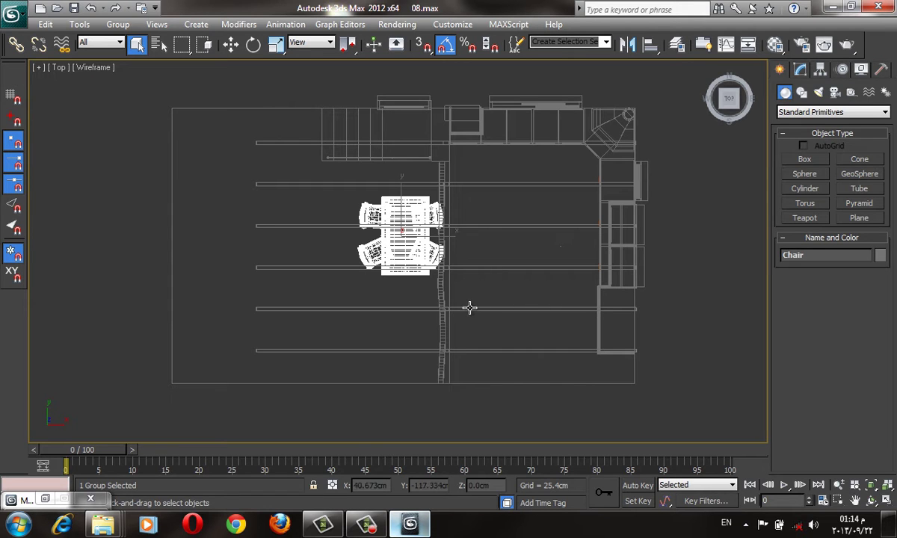
Launch AutoCAD 2010 from the Start menu search.
click(19, 525)
mouse_move(91, 250)
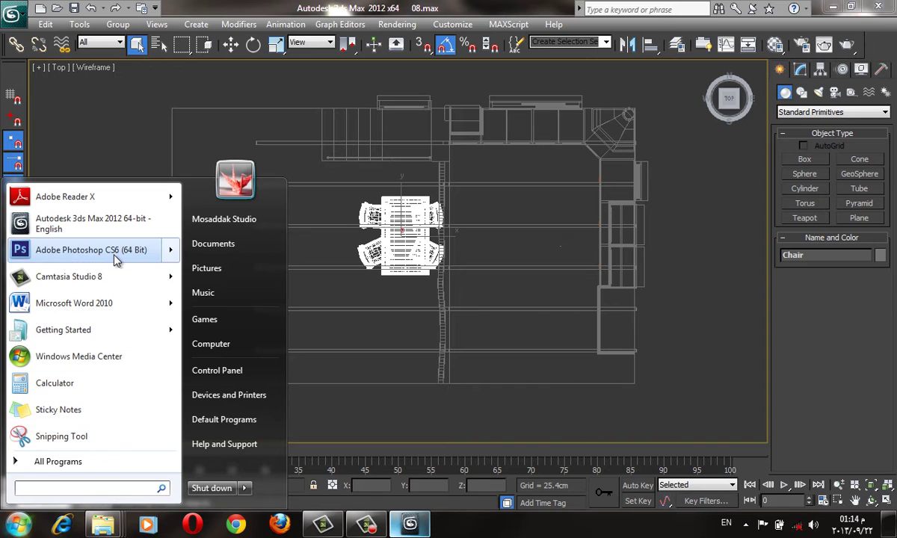
text(AUTOCAS)
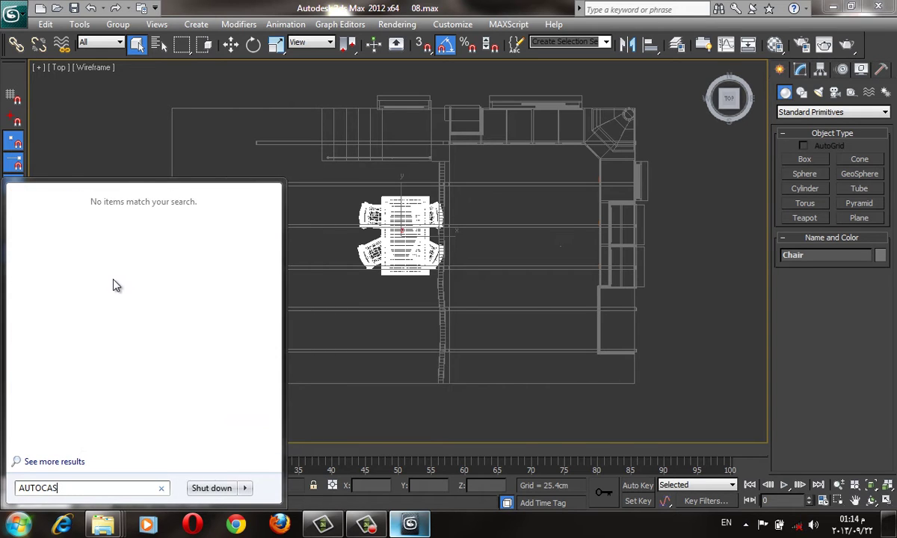
key(BackSpace)
text(D)
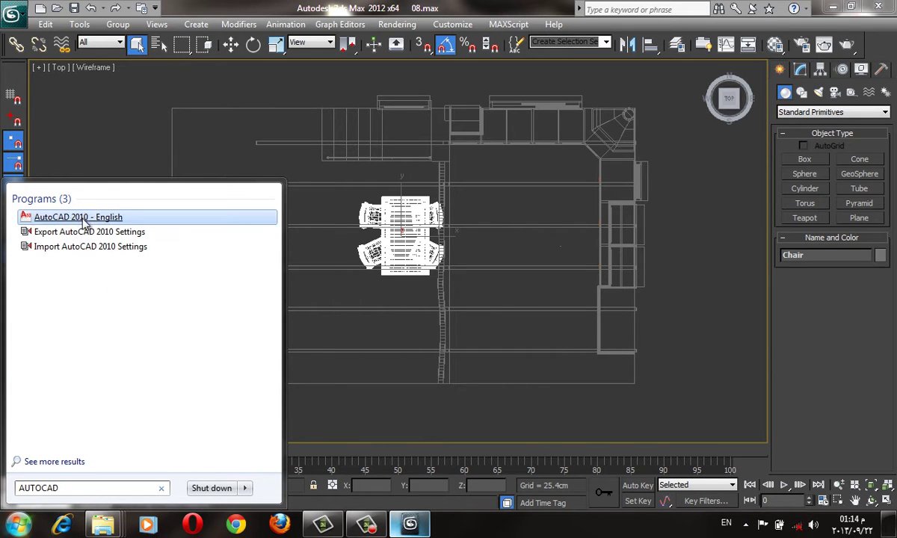
click(80, 208)
Deselect the chairs, orbit a Perspective wireframe view of the kitchen, and bring up the Material Editor.
click(673, 336)
scroll(628, 318, up, 3)
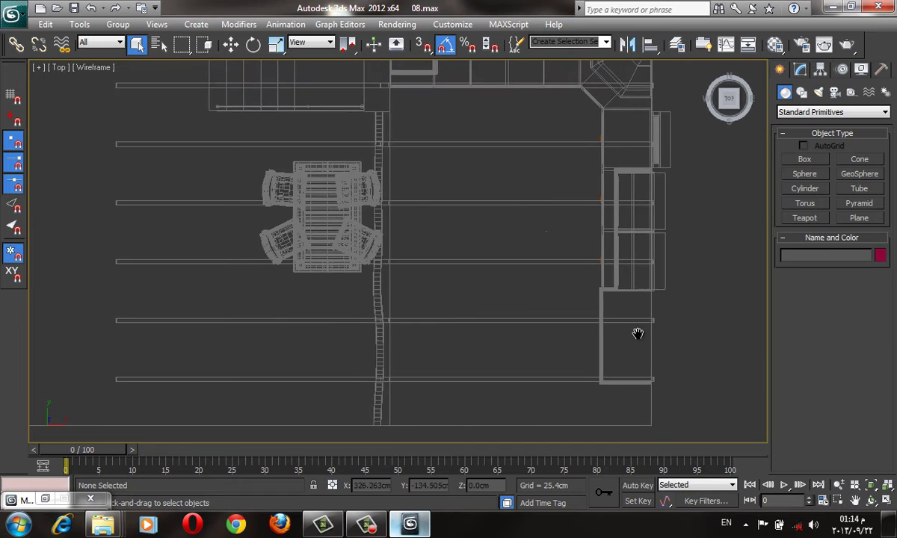
scroll(590, 240, down, 2)
scroll(634, 257, down, 1)
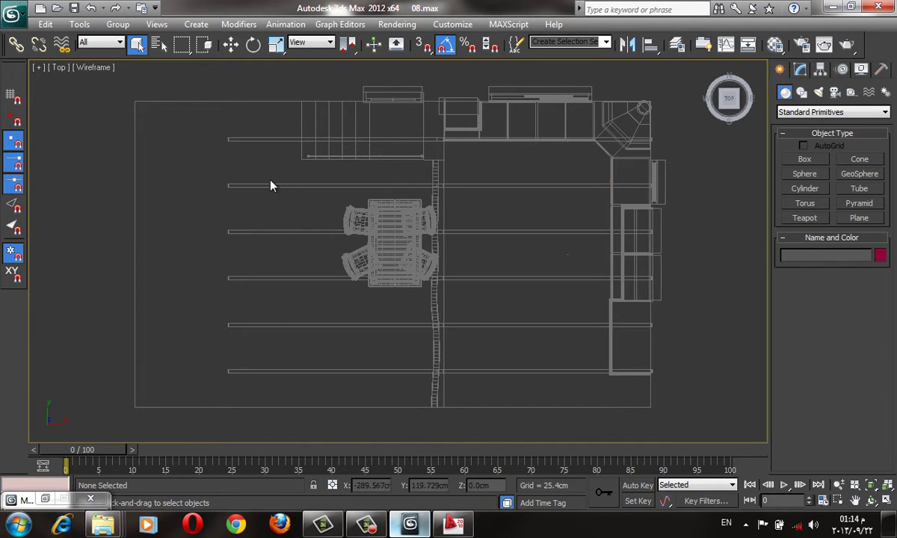
scroll(584, 300, down, 2)
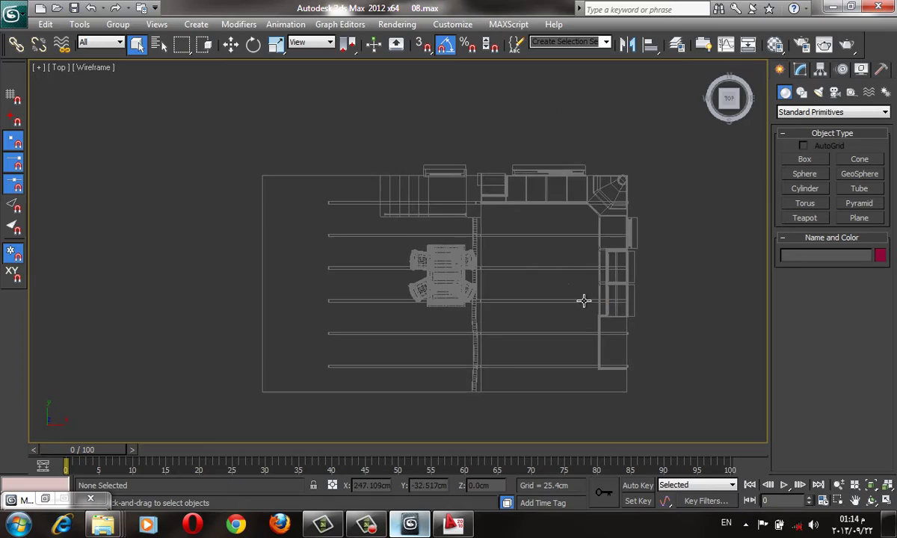
key(p)
alt+middle_drag(531, 277, 591, 176)
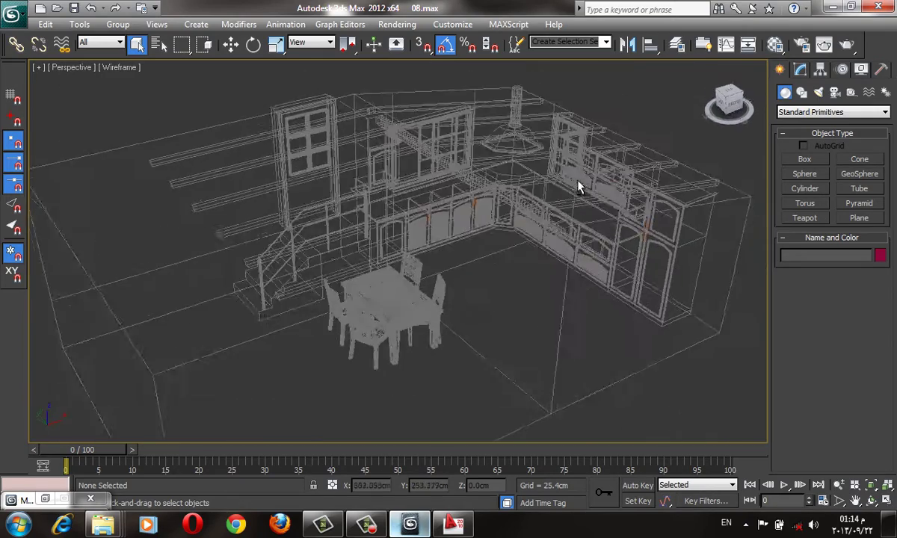
middle_drag(537, 224, 527, 219)
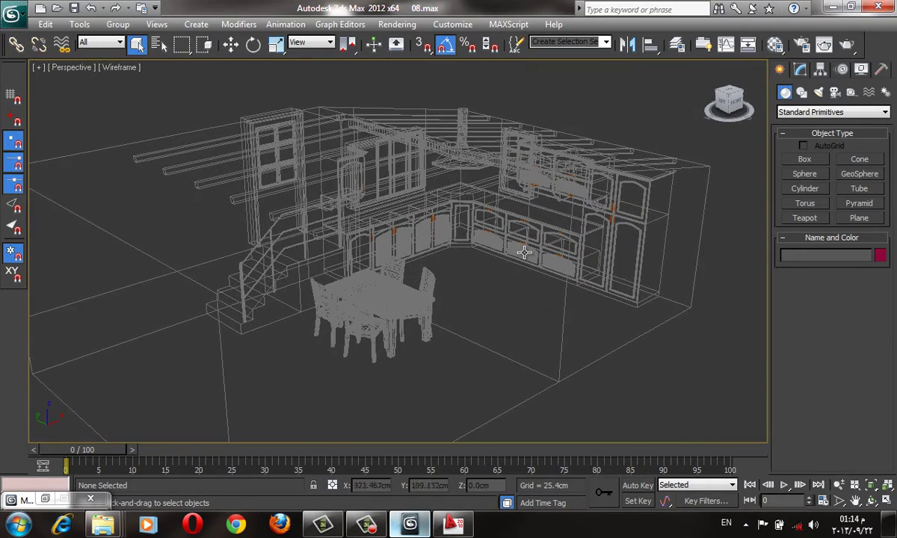
key(m)
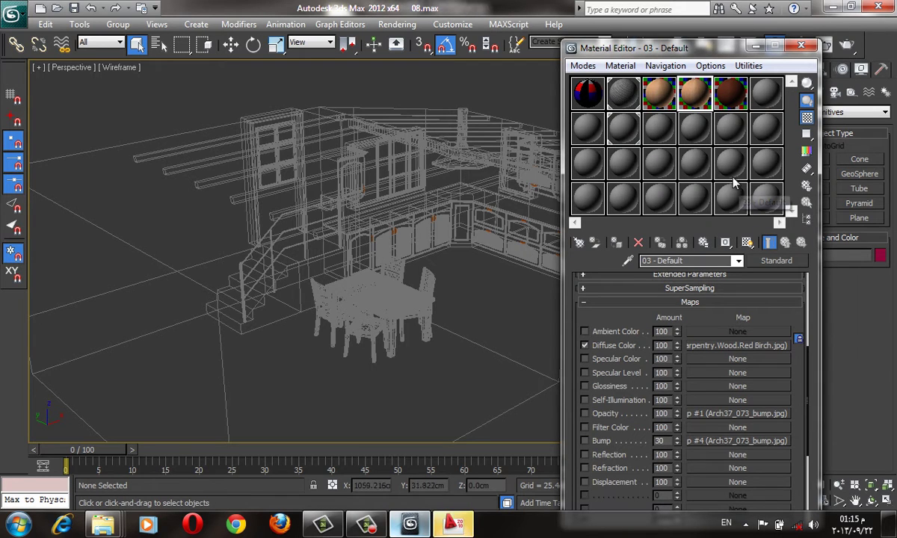
Give material 07 - Default a Bitmap in its Diffuse Color map channel.
click(695, 142)
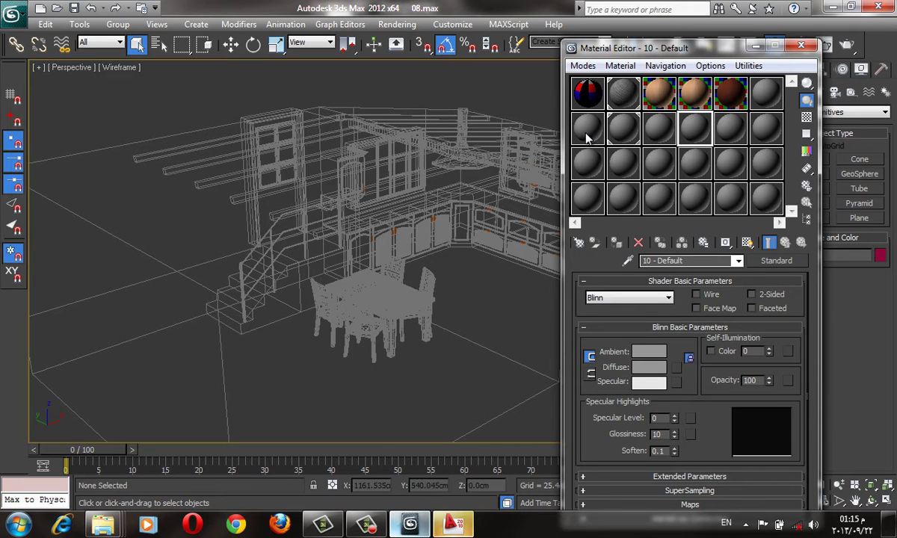
click(588, 127)
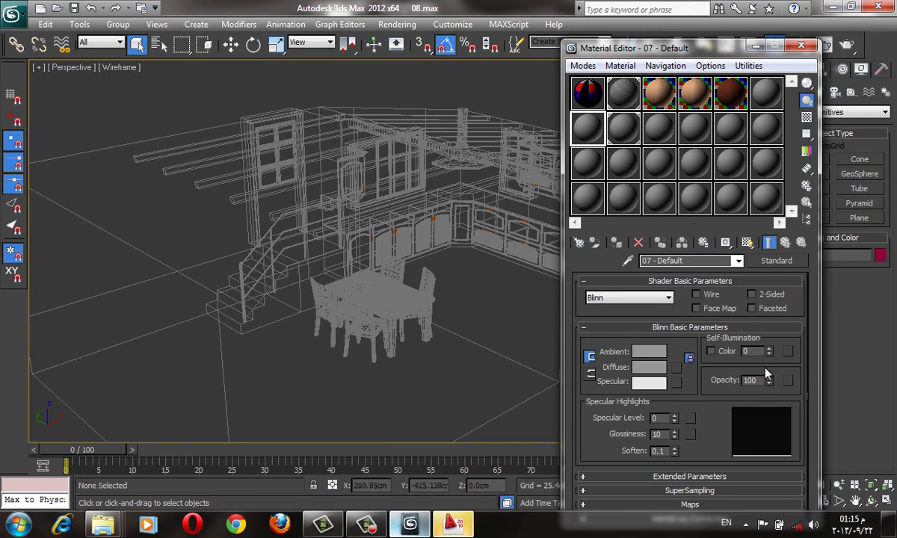
click(691, 505)
click(737, 321)
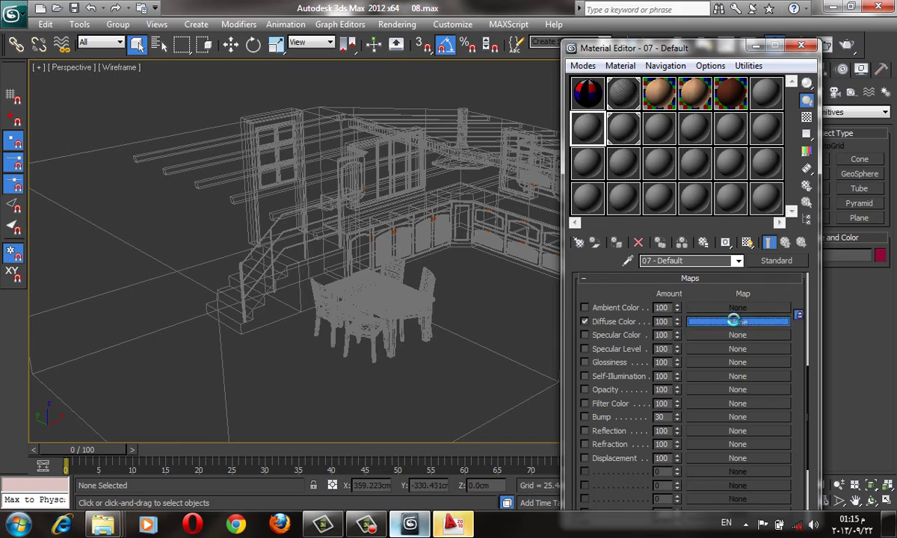
click(305, 108)
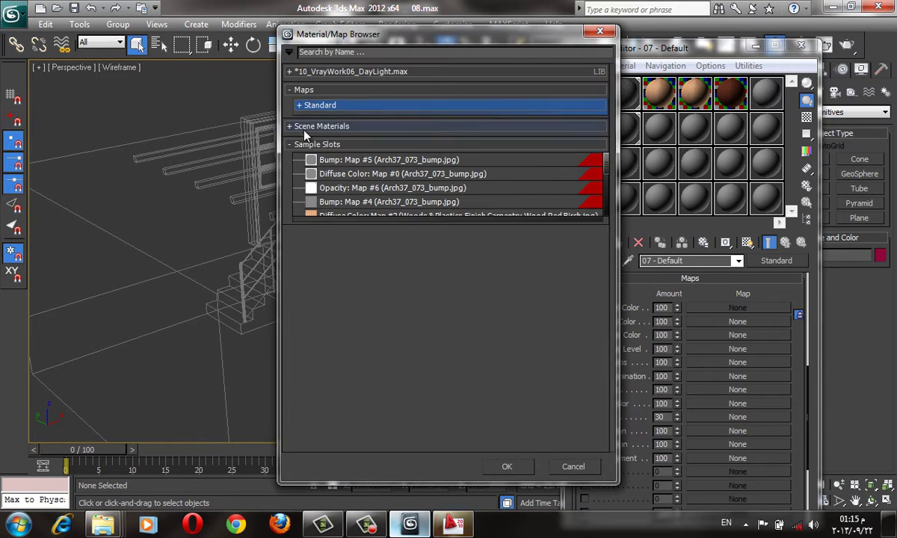
click(298, 107)
double_click(321, 122)
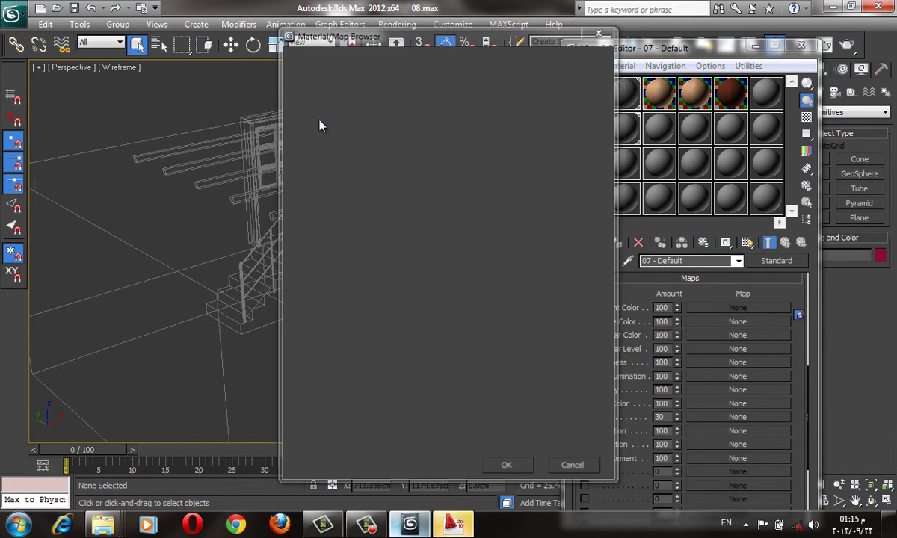
Load Archmaterials\marb04L.JPG as the diffuse bitmap, then make material 08 active.
click(291, 35)
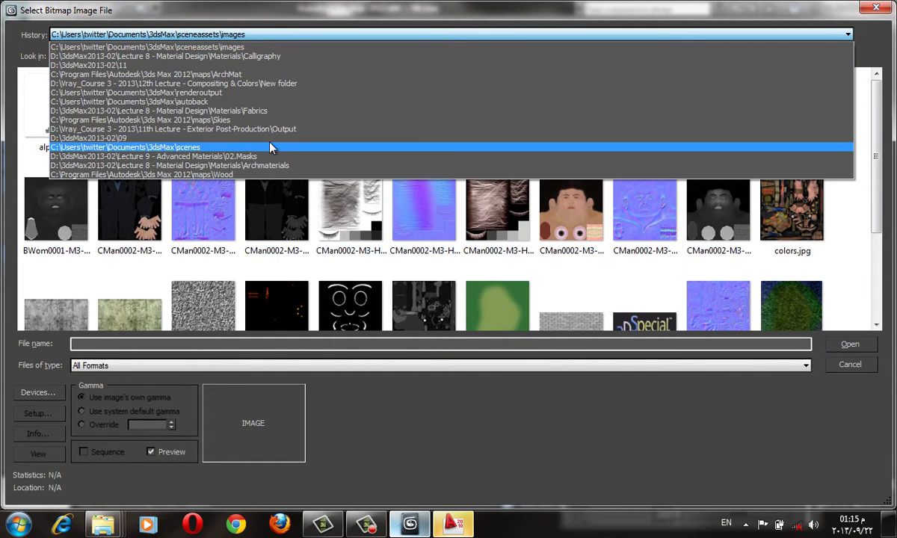
click(267, 111)
click(232, 56)
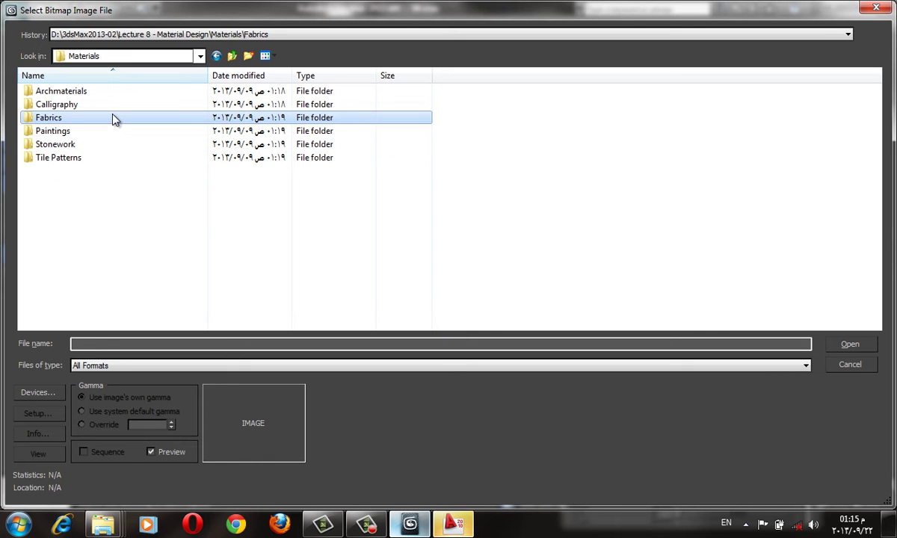
click(109, 96)
double_click(109, 101)
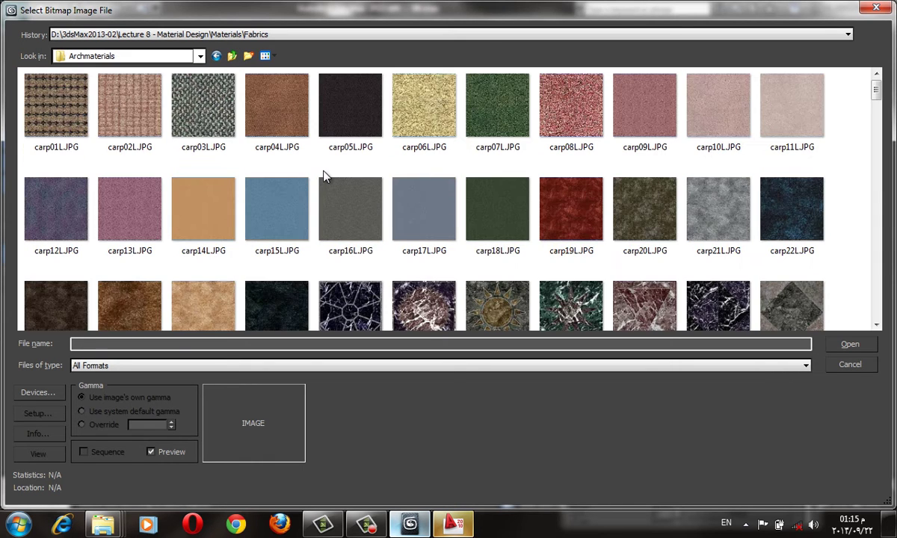
scroll(325, 176, down, 5)
click(326, 176)
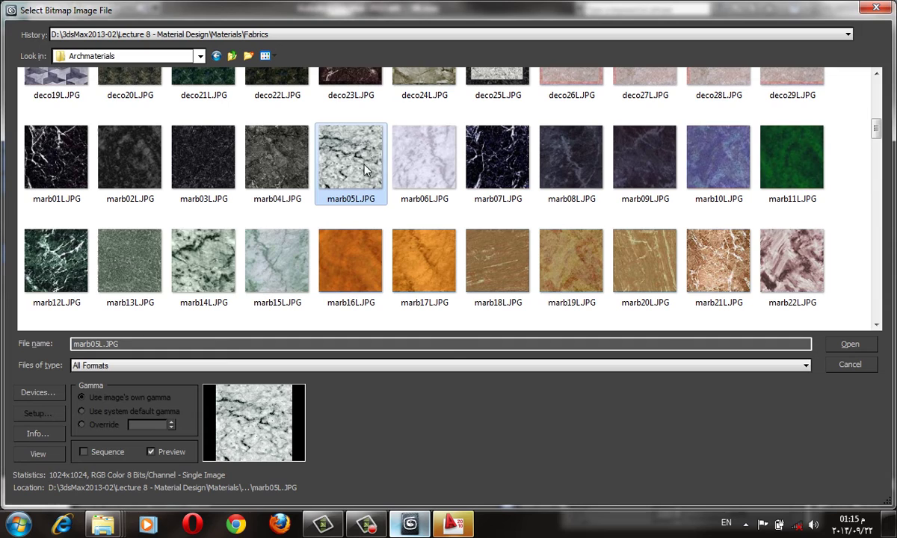
click(254, 180)
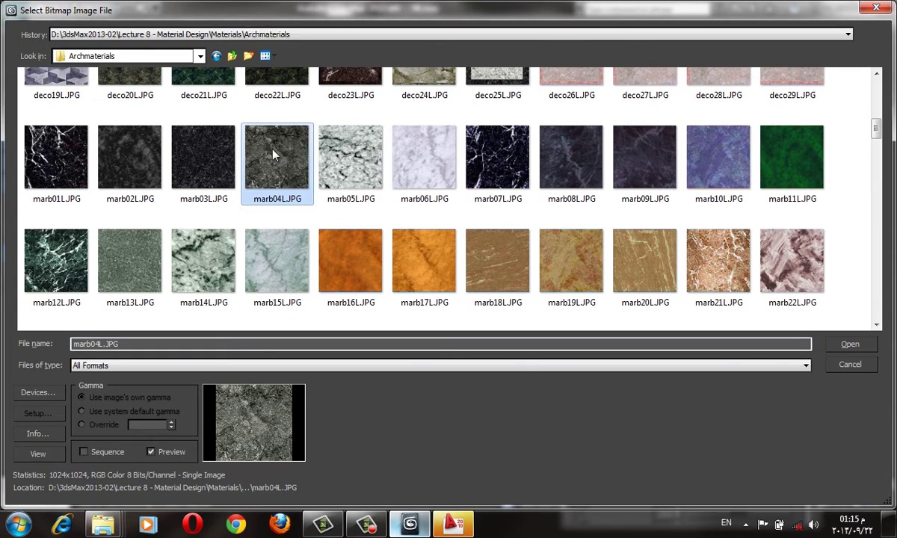
double_click(255, 140)
click(632, 134)
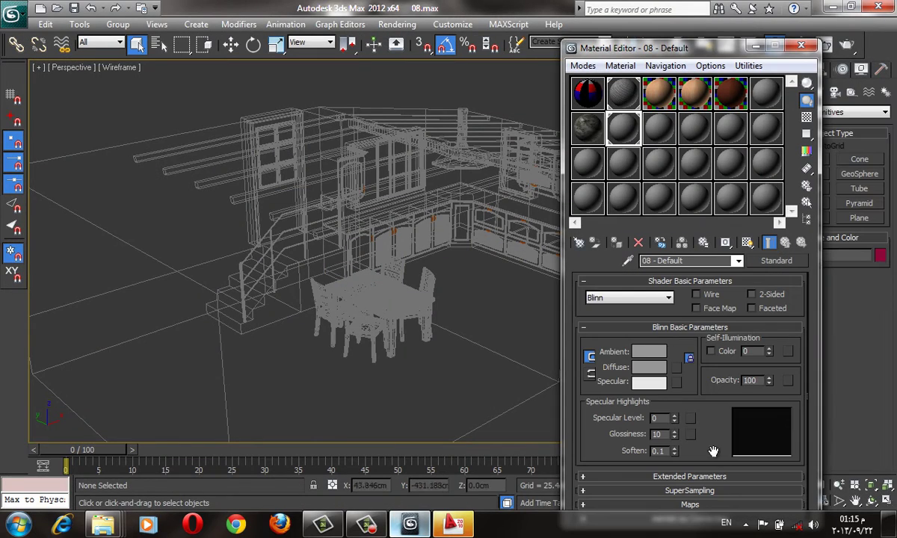
Give material 08 - Default the marb06L.JPG marble bitmap as its diffuse map.
click(690, 507)
click(737, 322)
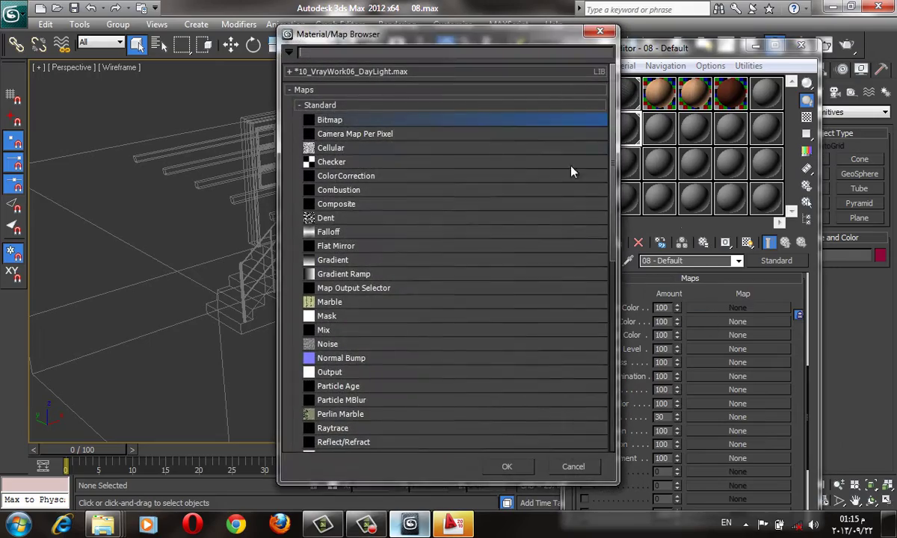
double_click(388, 122)
scroll(371, 202, down, 5)
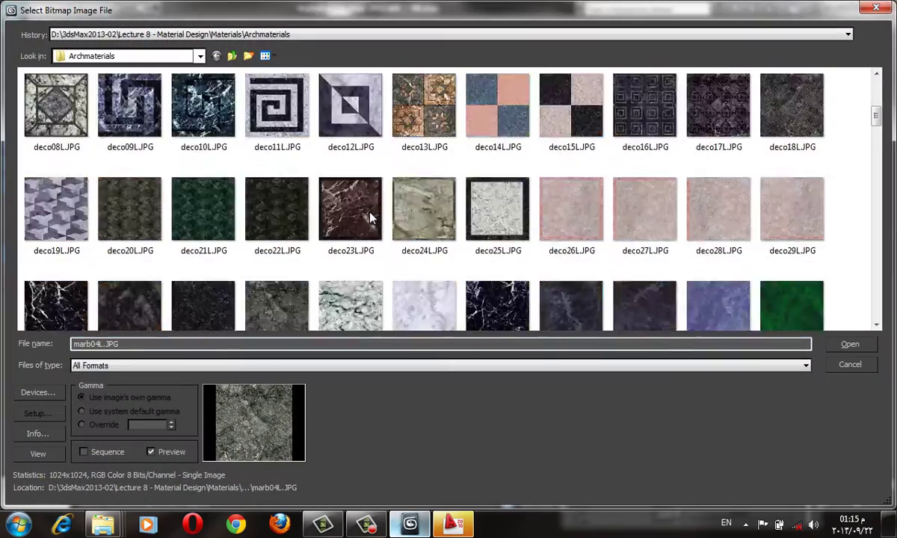
scroll(371, 210, down, 5)
double_click(416, 191)
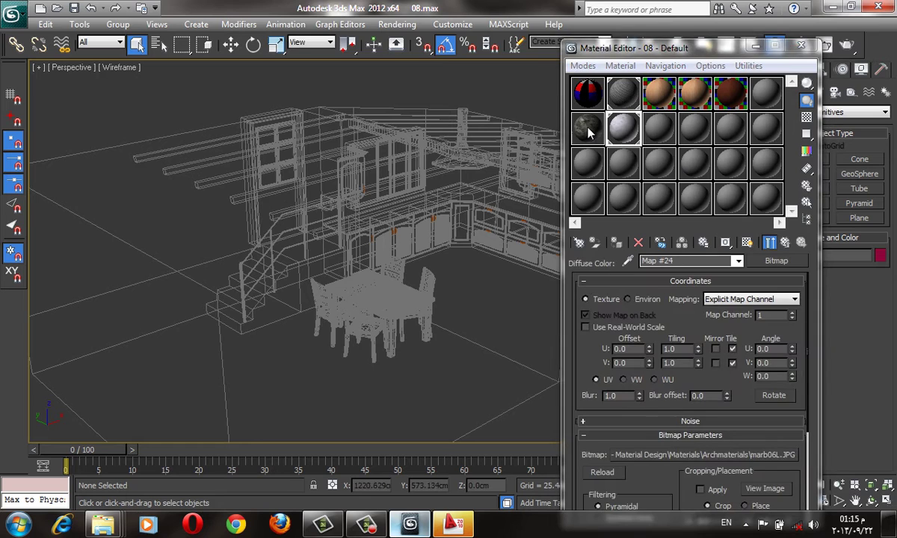
Switch material 07 to an Anisotropic shader, specular level 45, glossiness 41, then minimize the editor.
click(589, 131)
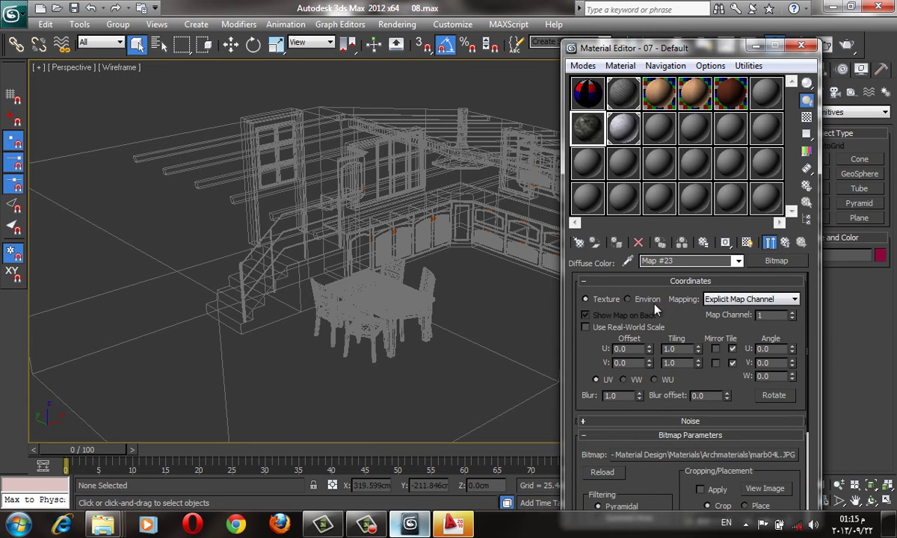
click(786, 243)
scroll(606, 329, up, 5)
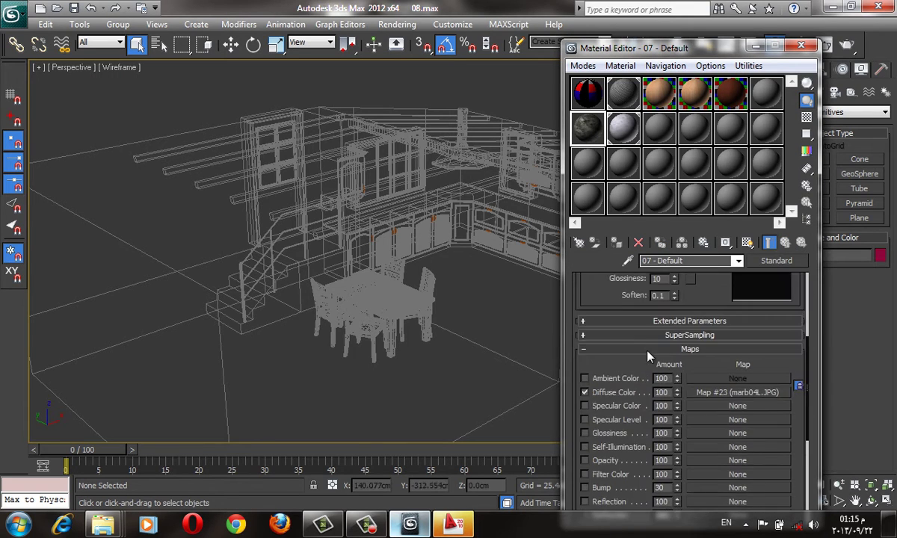
scroll(603, 295, up, 5)
scroll(649, 302, up, 5)
click(649, 299)
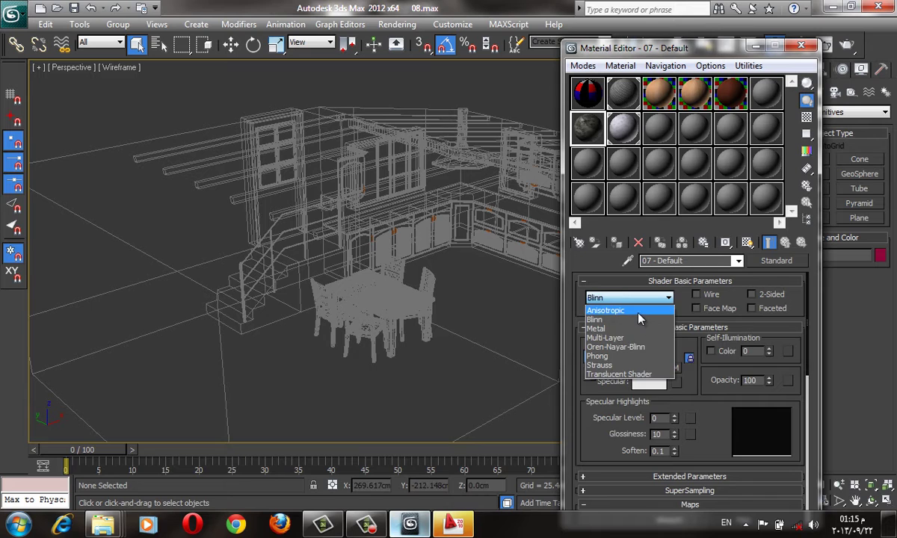
click(602, 308)
double_click(589, 129)
drag(688, 168, 323, 172)
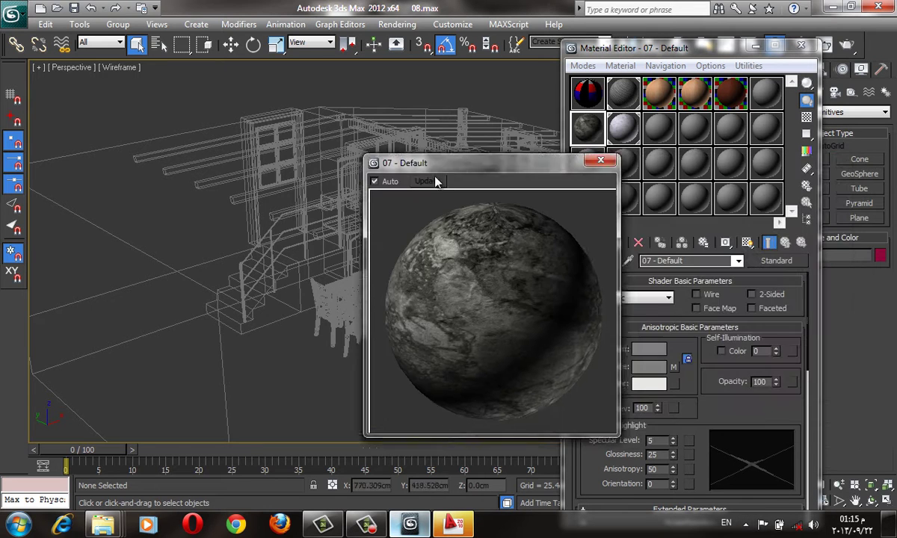
drag(676, 441, 673, 404)
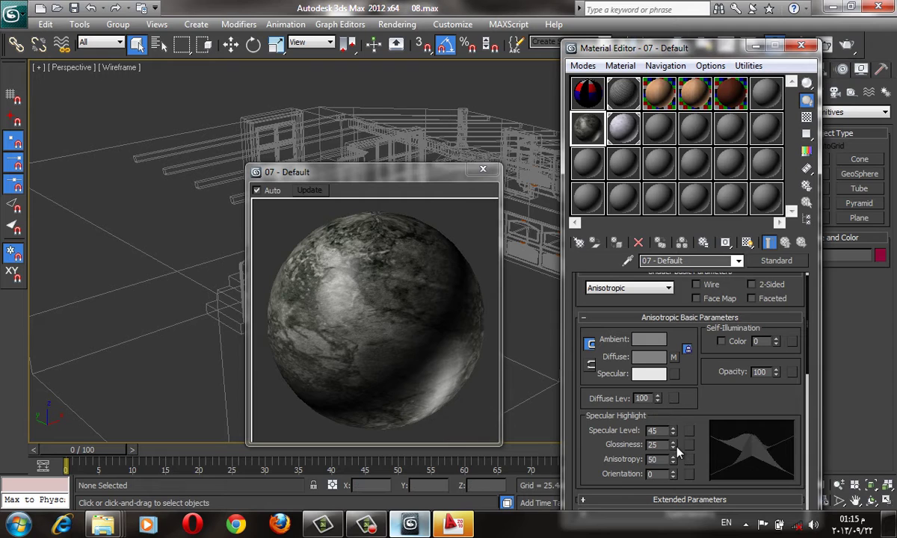
drag(673, 446, 673, 426)
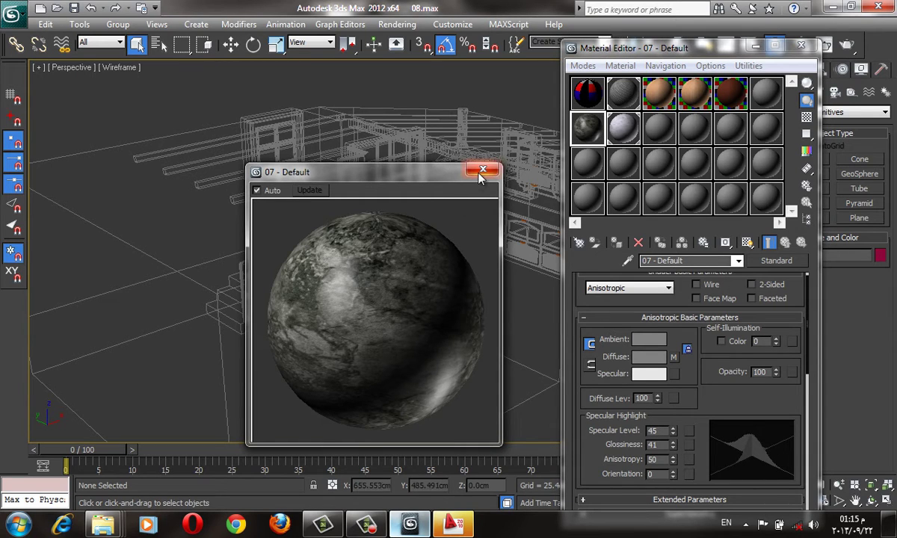
click(756, 48)
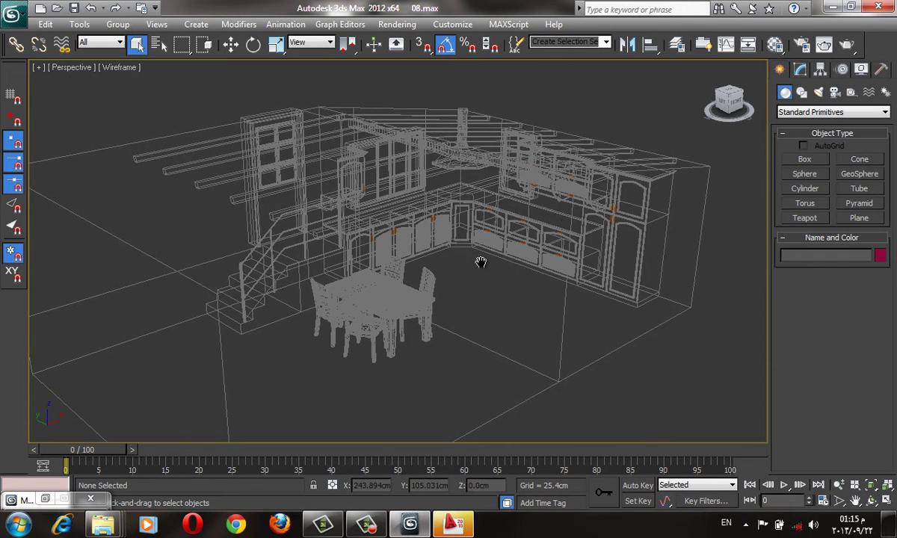
Frame the kitchen plan in Top view and grab a still image of the viewport.
middle_drag(481, 262, 479, 271)
key(t)
scroll(479, 270, down, 3)
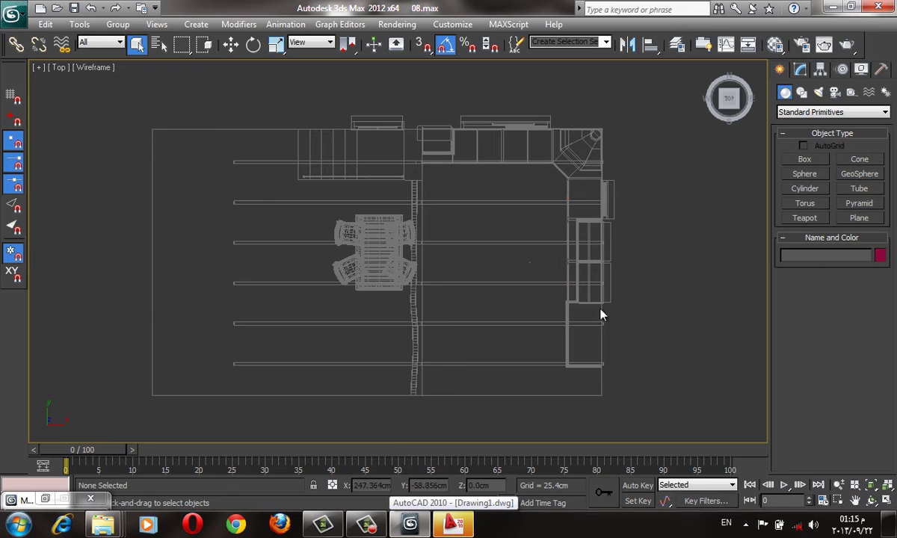
middle_drag(555, 214, 564, 216)
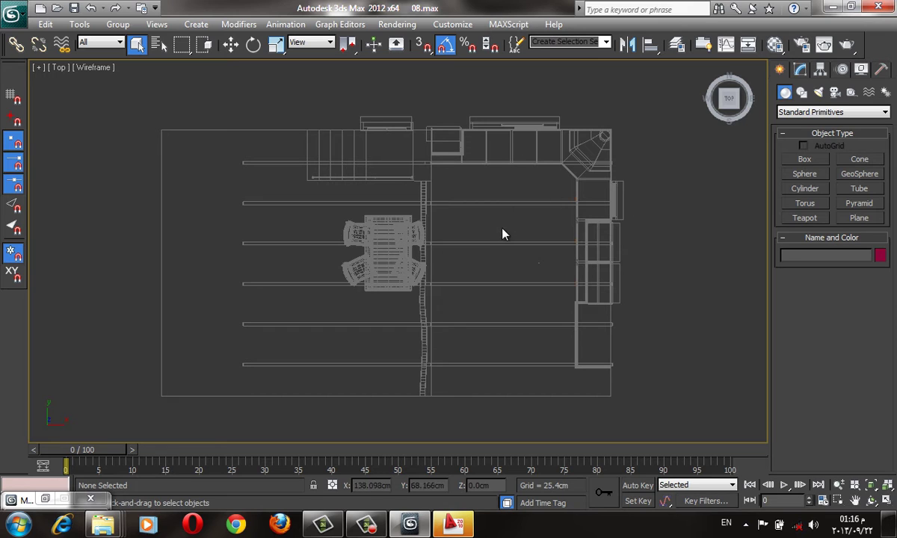
click(78, 25)
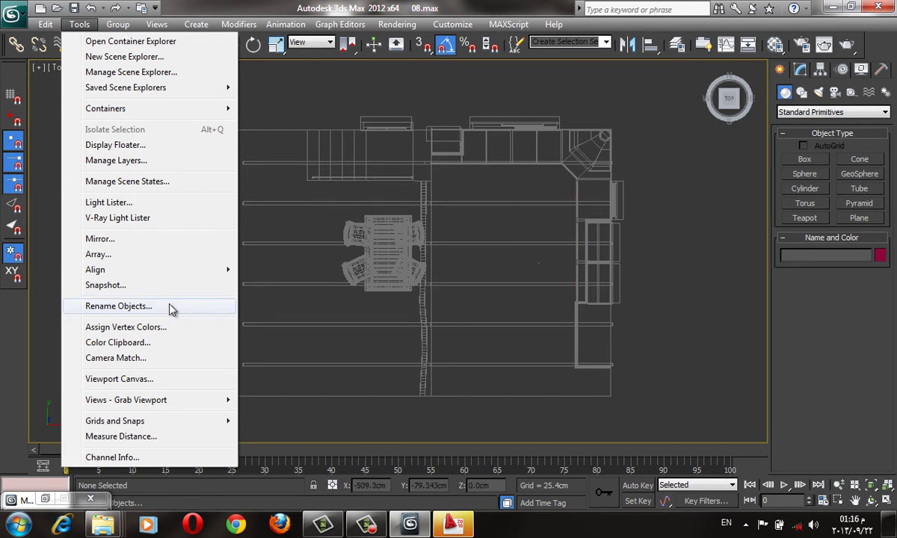
mouse_move(125, 400)
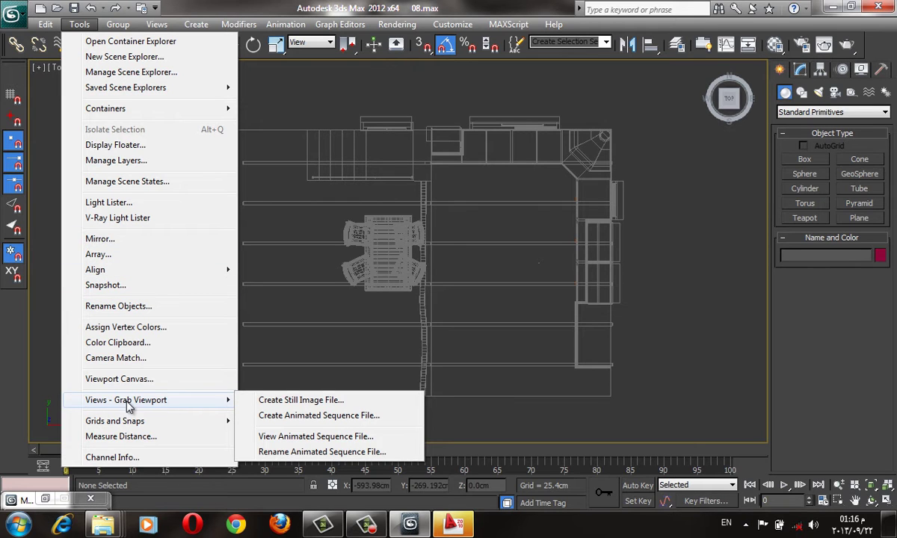
click(278, 400)
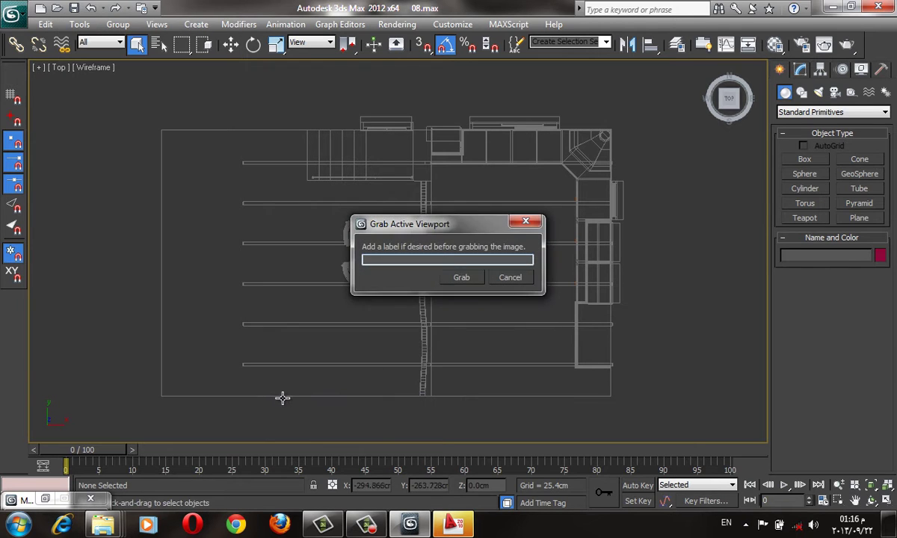
click(452, 278)
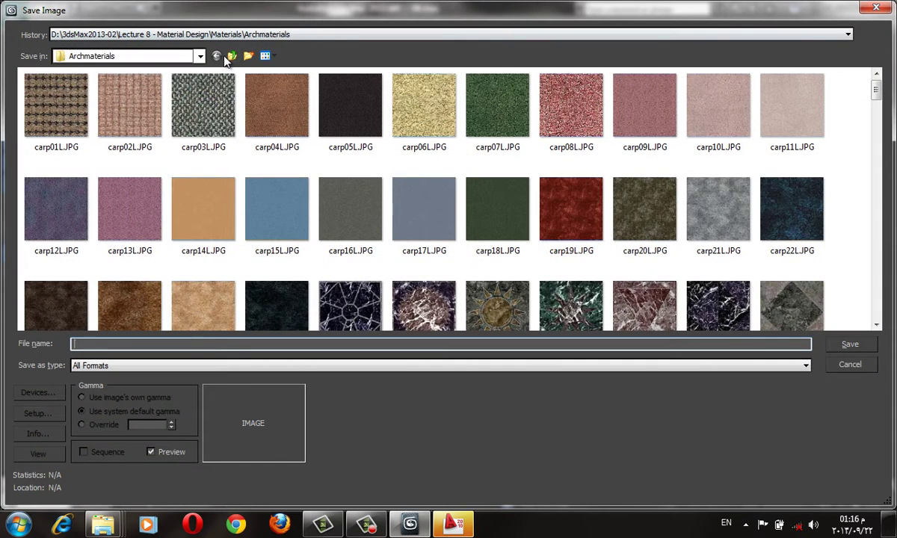
Save the capture as TOP.jpg at quality 100 on the D: drive root, then switch to AutoCAD 2010.
click(231, 58)
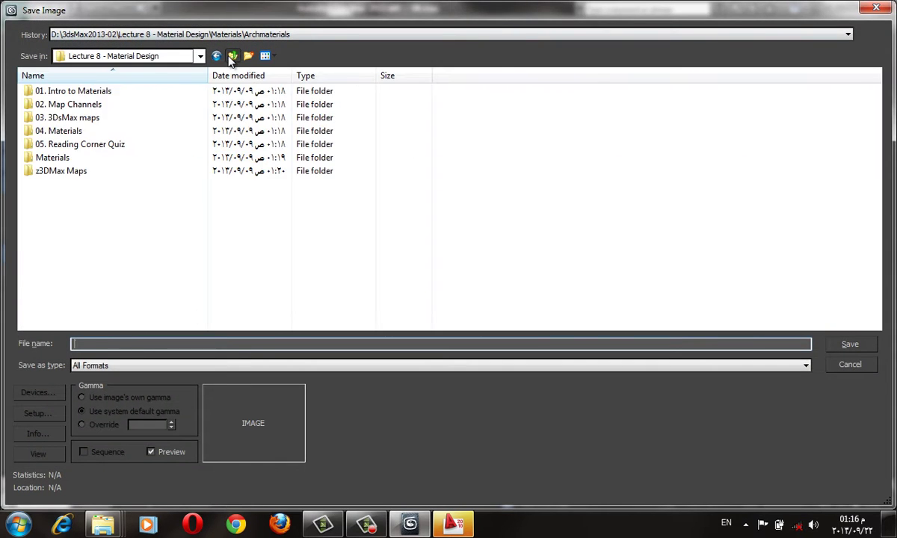
click(232, 57)
click(232, 57)
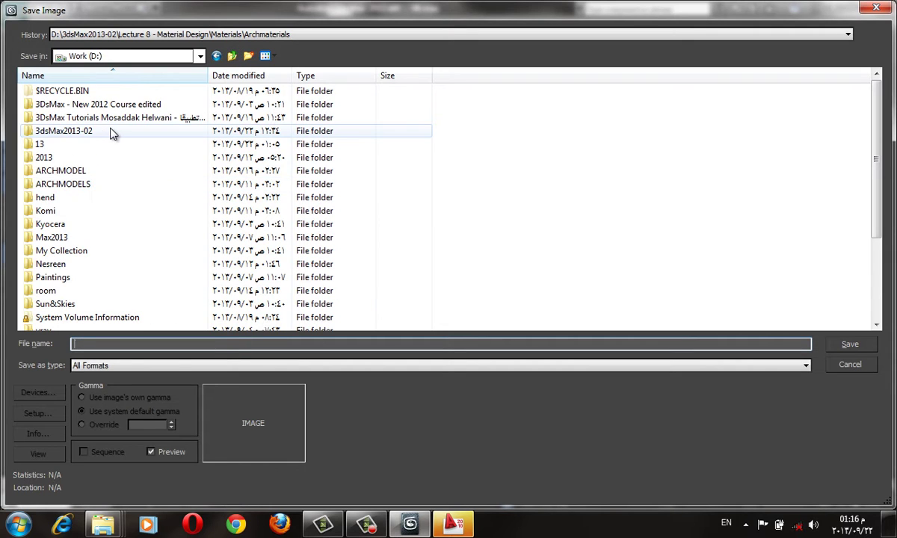
scroll(135, 172, down, 1)
scroll(146, 224, down, 1)
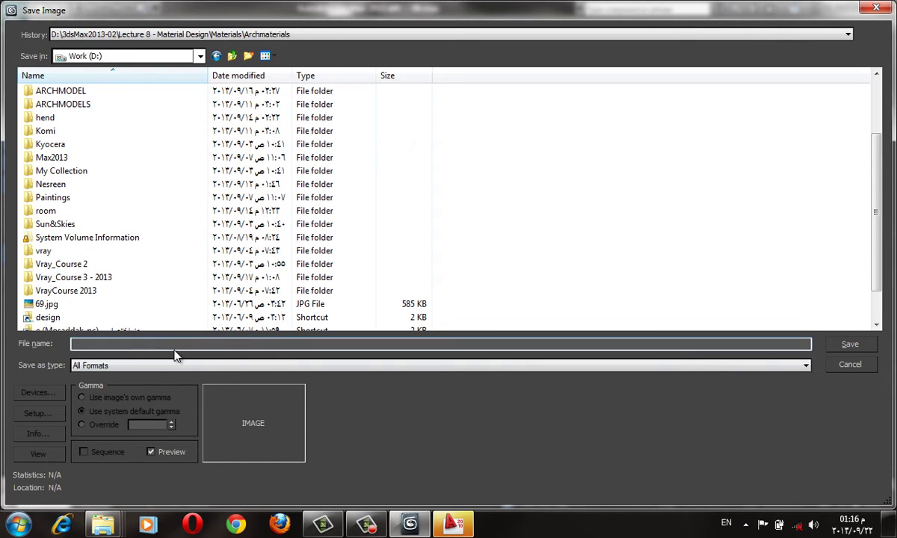
text(TOP)
key(Return)
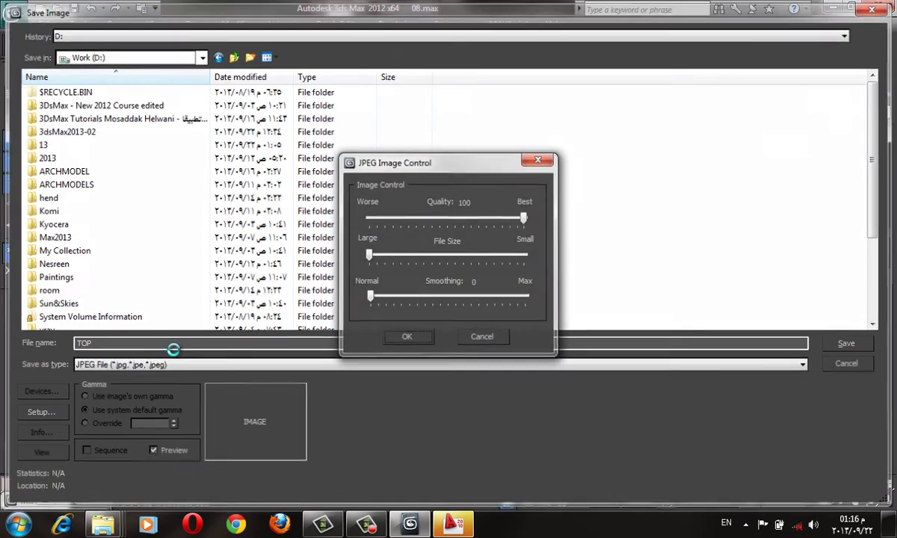
key(Return)
click(456, 524)
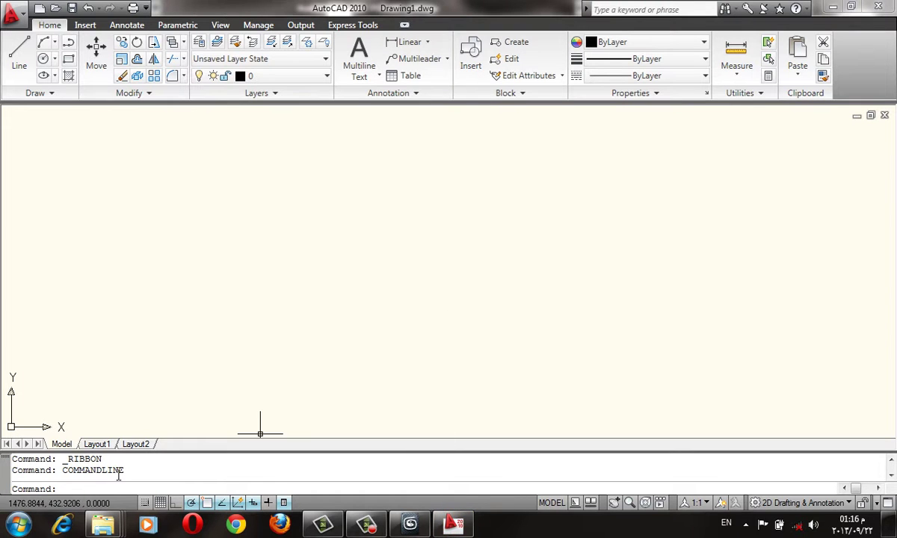
Insert TOP.jpg from the Work (D:) drive into Drawing1, accepting insertion point, scale and rotation.
click(16, 524)
click(228, 343)
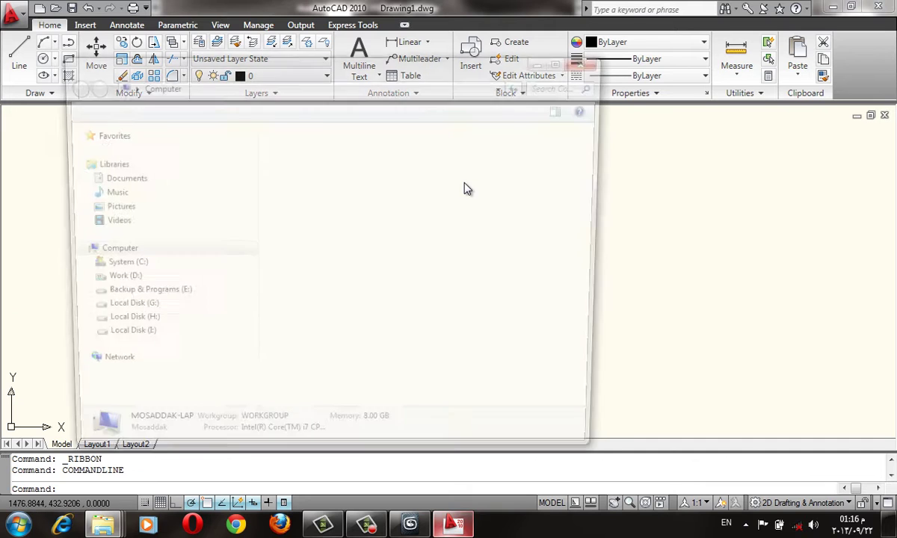
double_click(365, 200)
scroll(362, 261, down, 5)
click(359, 402)
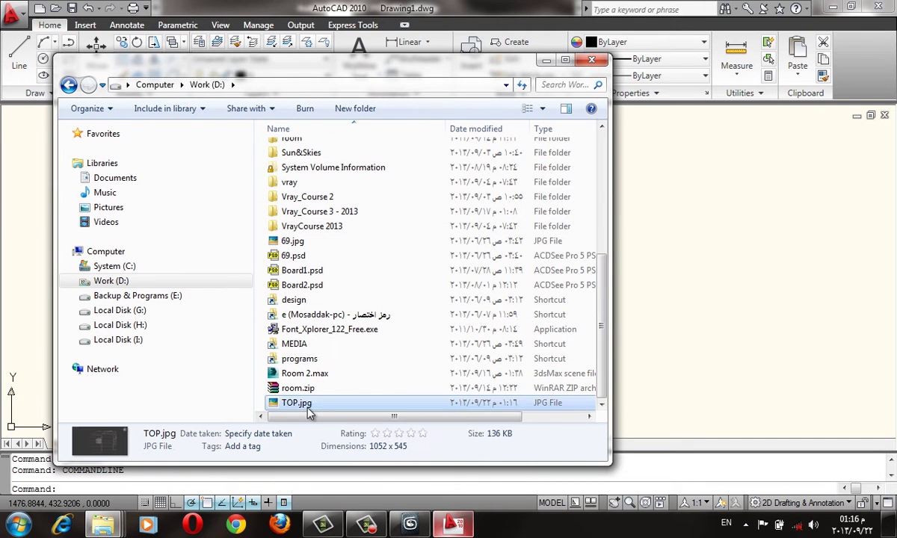
drag(658, 323, 661, 320)
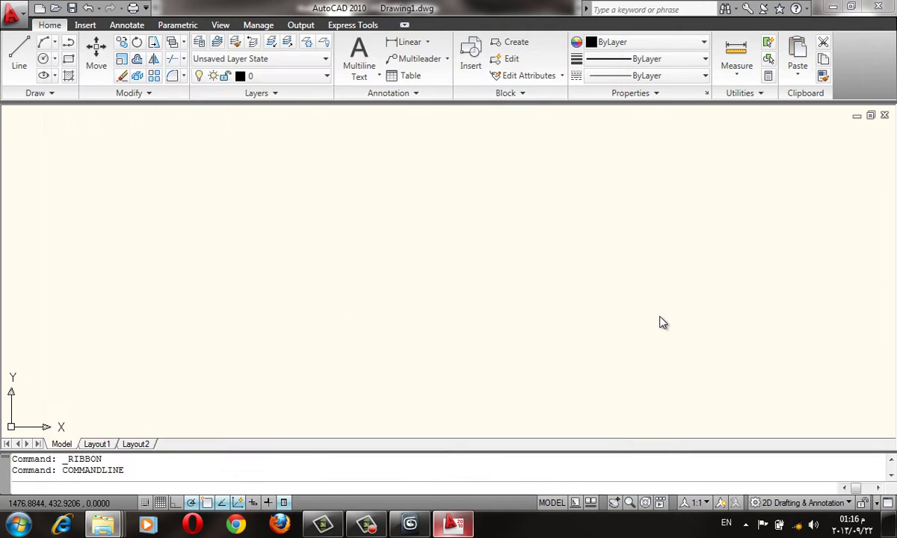
click(310, 347)
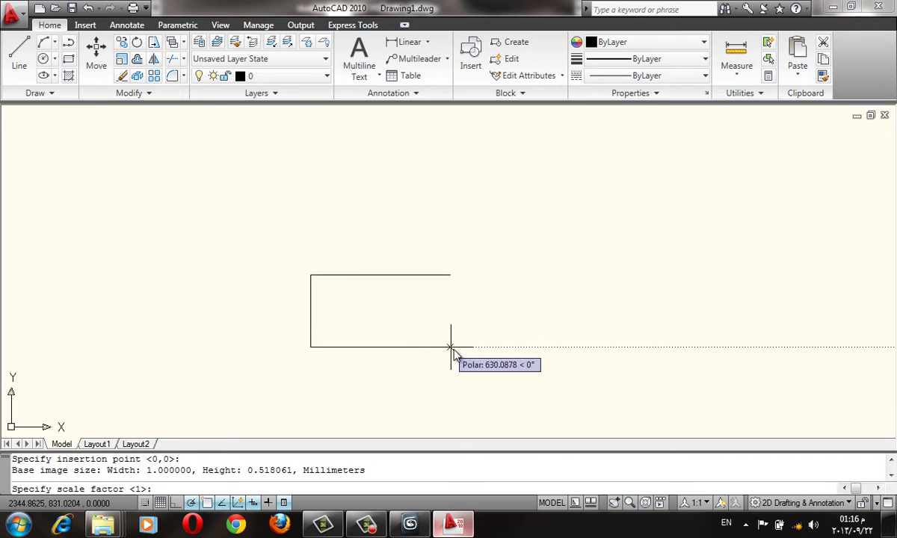
click(462, 350)
click(467, 353)
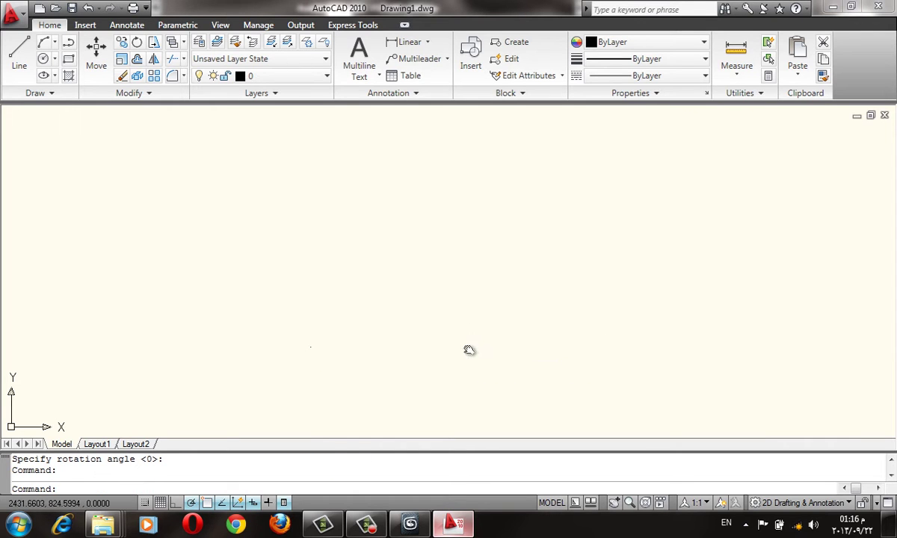
Zoom out to the whole image, regenerate with RE, and select the inserted plan image.
middle_click(469, 350)
text(RE)
key(Return)
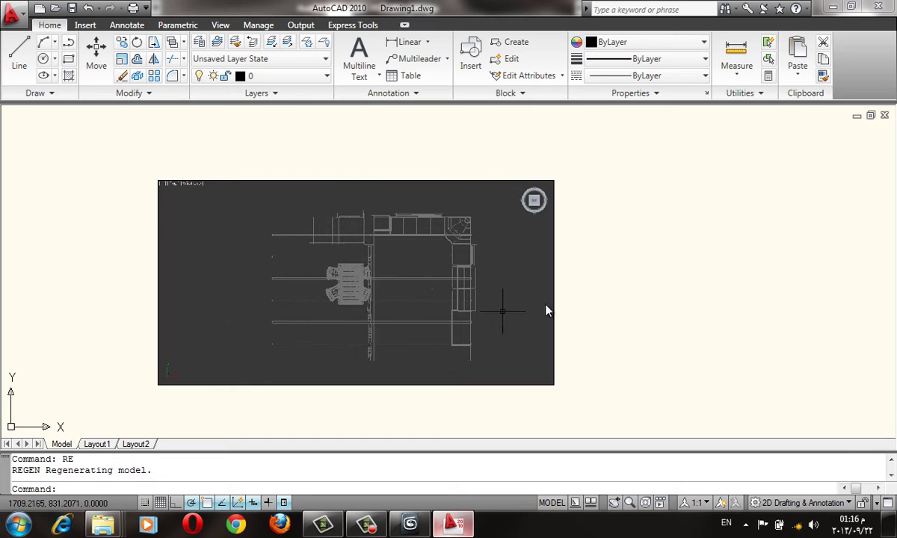
click(596, 287)
click(480, 321)
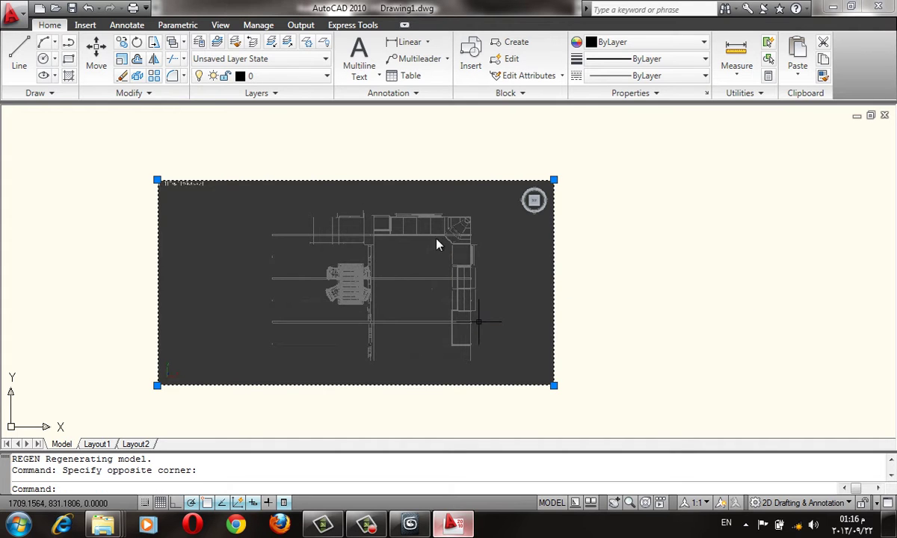
scroll(404, 187, up, 1)
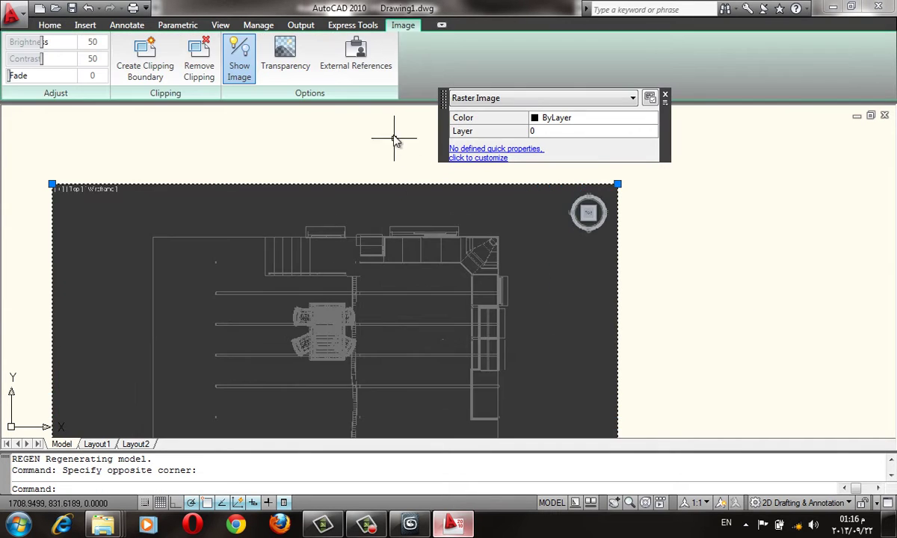
text(sc)
key(Return)
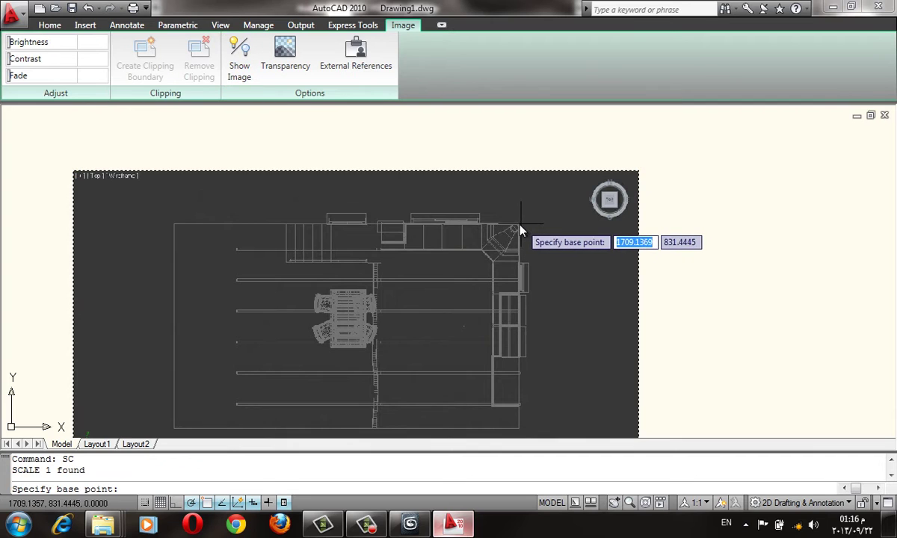
Scale the plan image by reference so its Ortho-picked top span from right to left measures 720 units.
click(521, 231)
text(r)
key(Return)
click(520, 225)
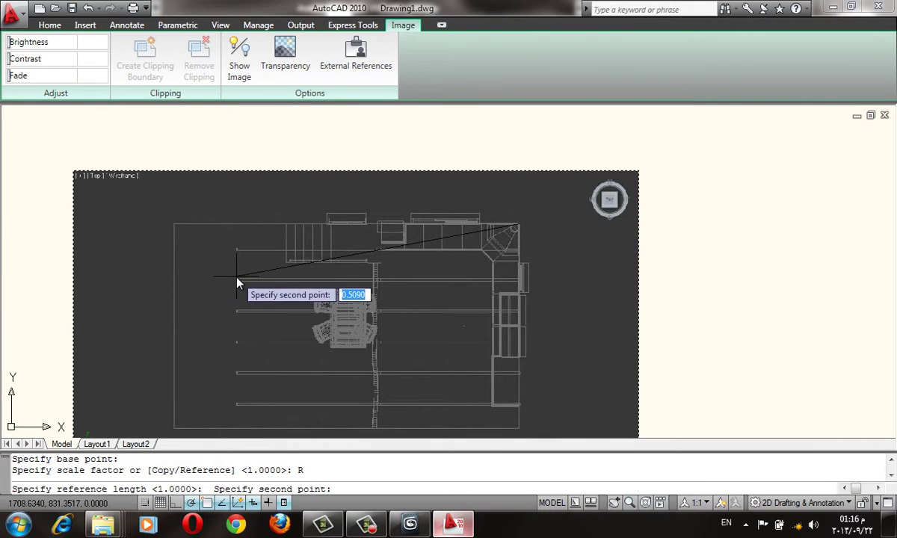
key(F8)
click(175, 234)
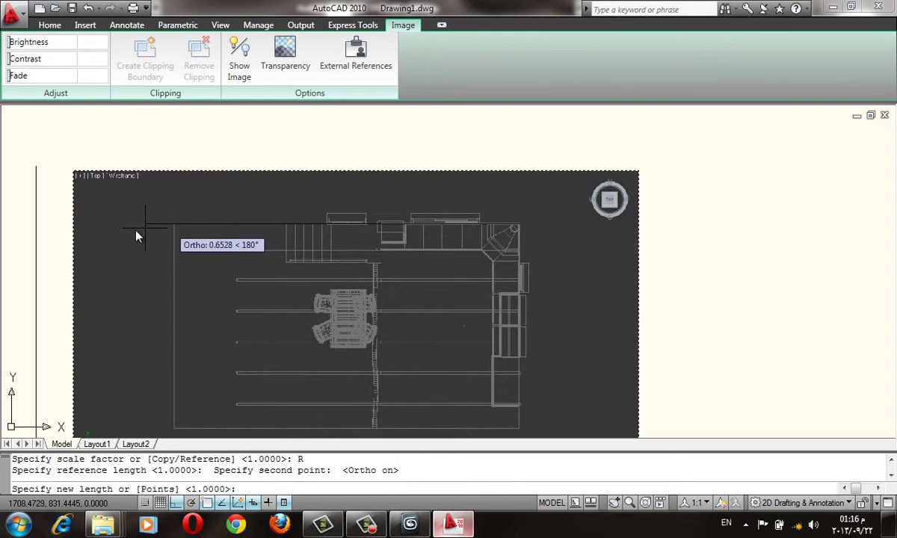
text(720)
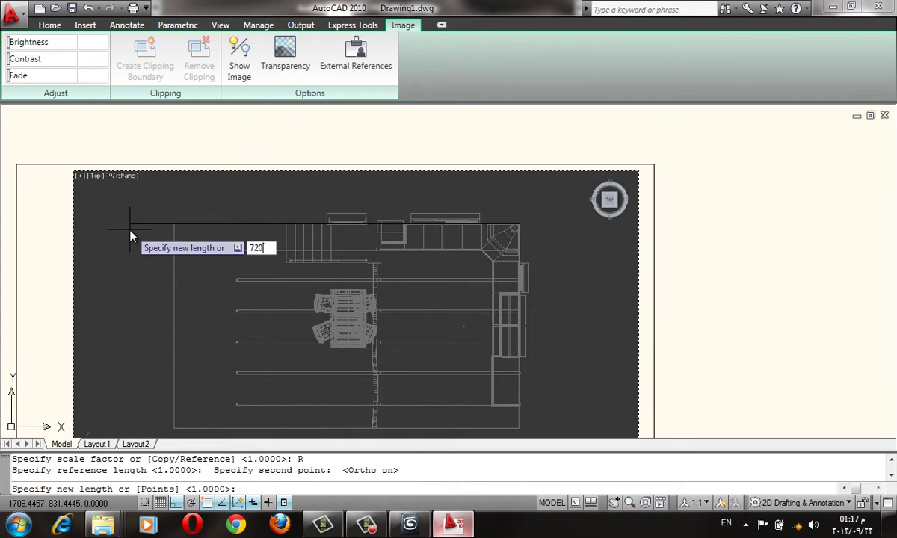
key(Return)
middle_click(112, 232)
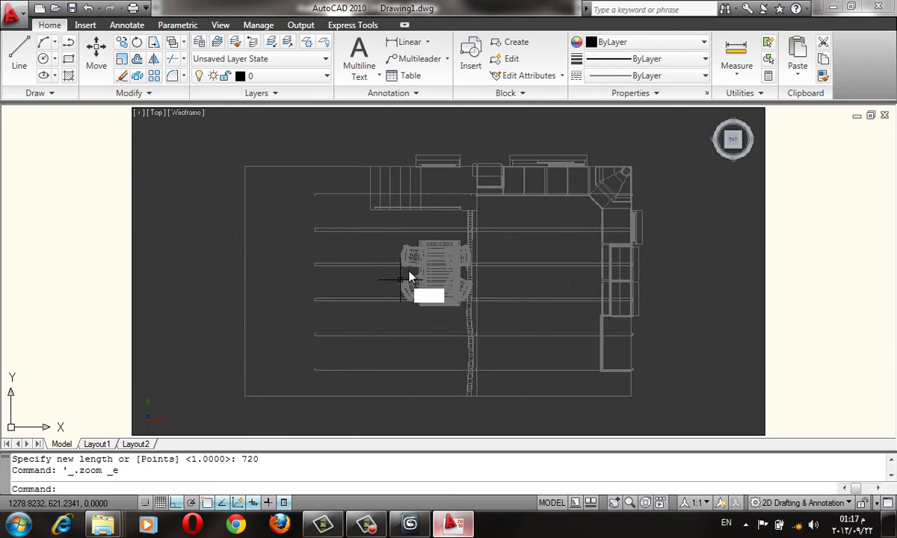
text(RE)
key(Return)
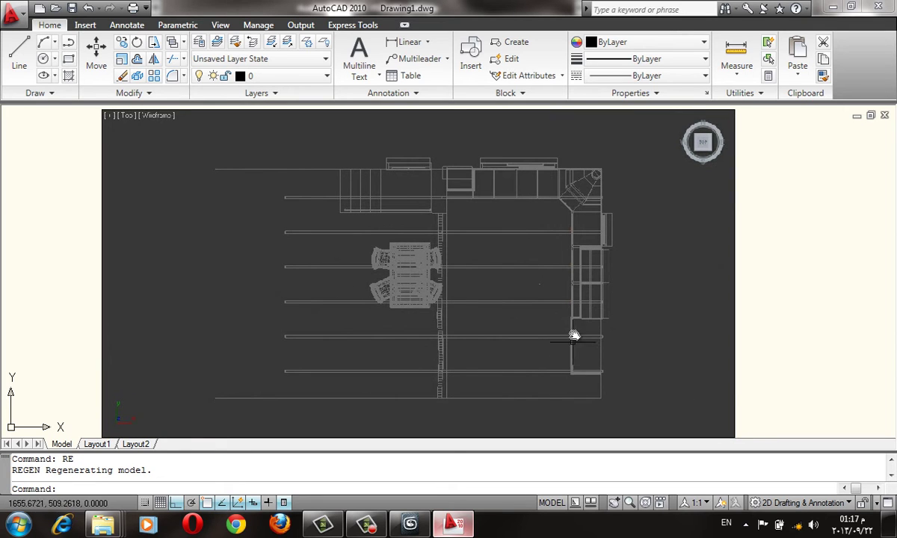
Start a PL outline at the lower right, running up the cabinets, diagonally past the corner, then leftward.
text(PL)
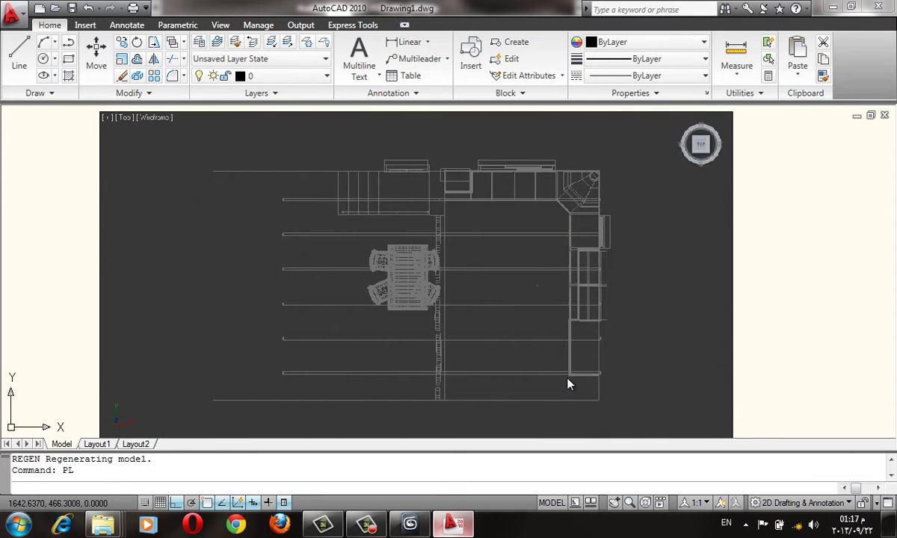
key(Return)
click(570, 374)
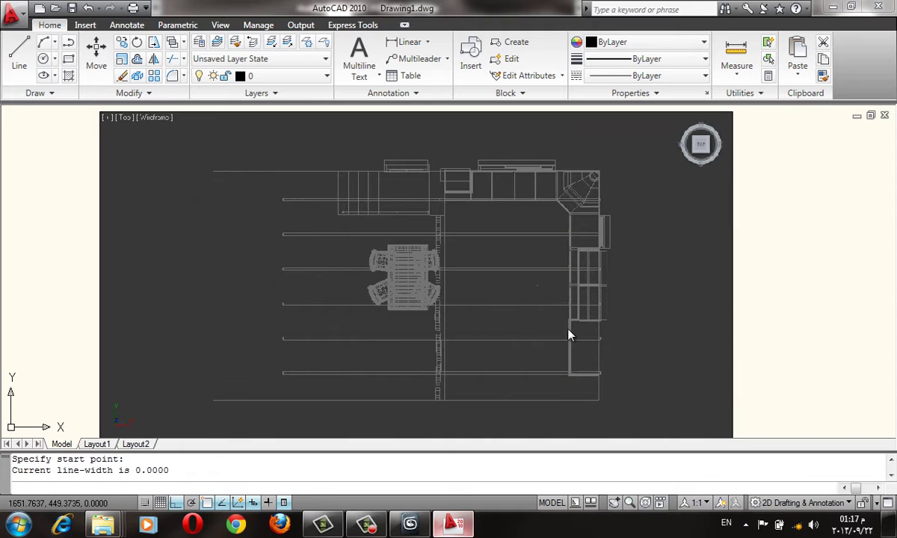
click(569, 216)
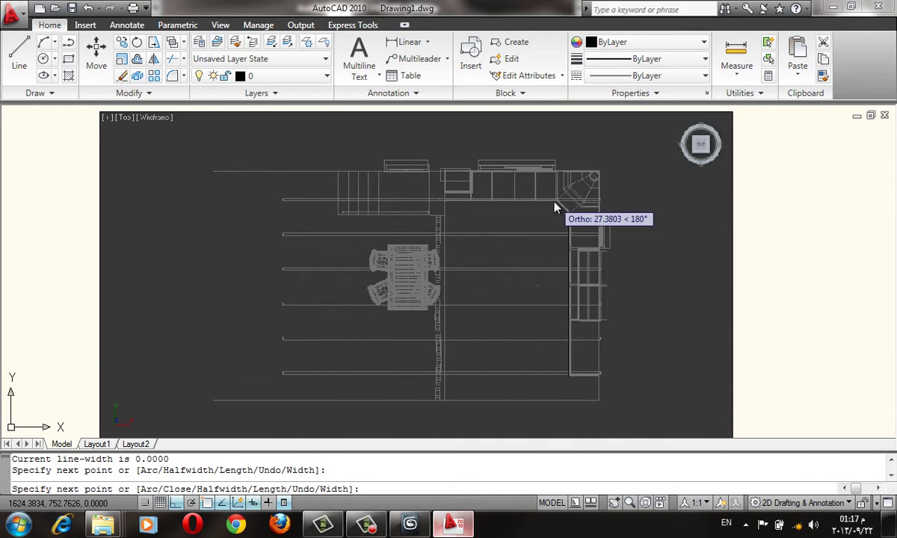
scroll(555, 208, up, 3)
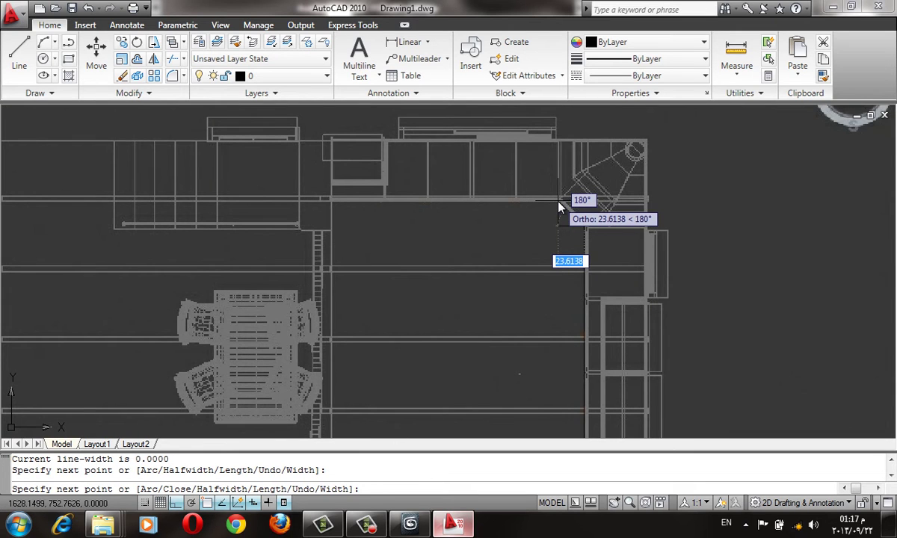
key(F8)
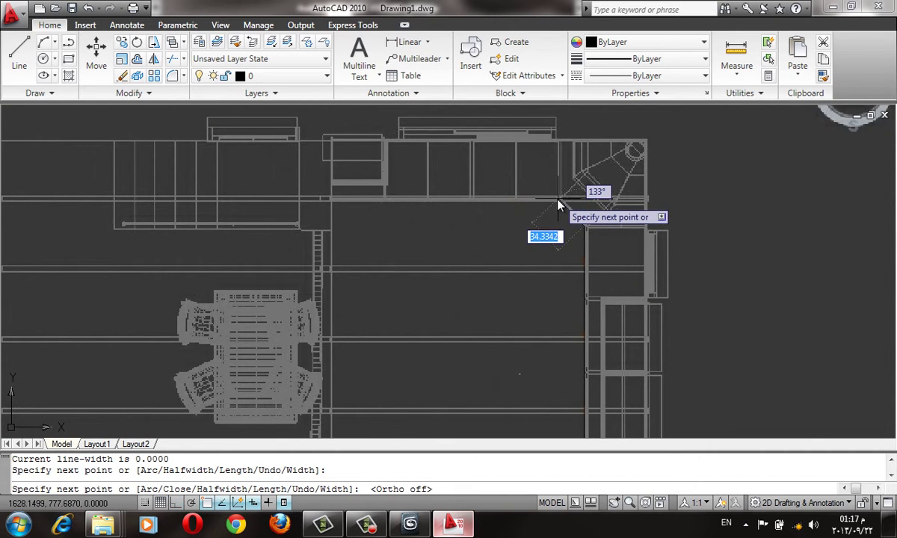
click(558, 201)
key(F8)
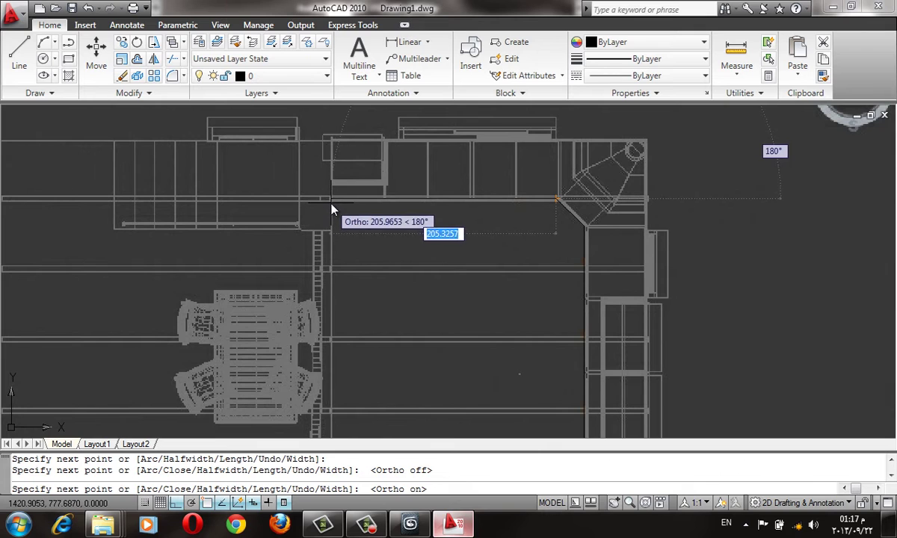
click(333, 209)
click(331, 257)
Continue the outline to the left end, down to the bottom-left corner, and across the bottom.
scroll(331, 258, down, 2)
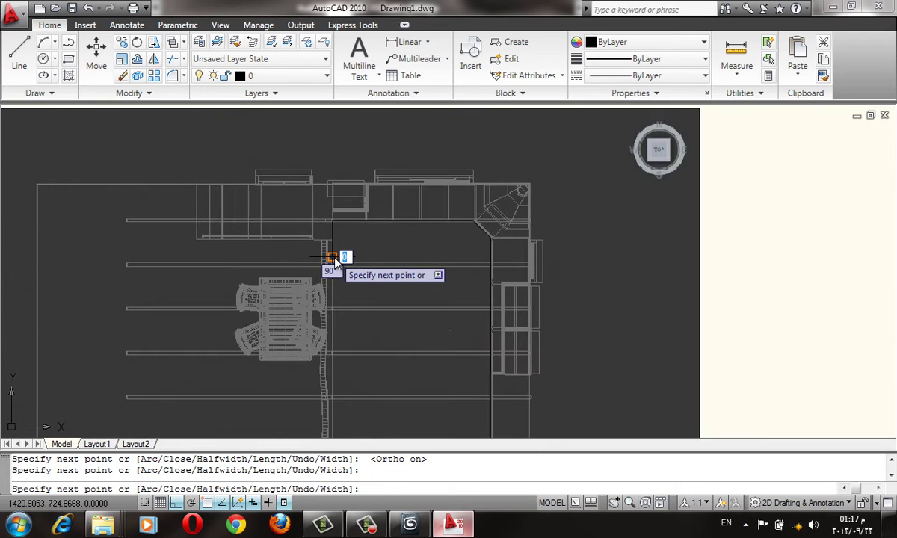
click(171, 257)
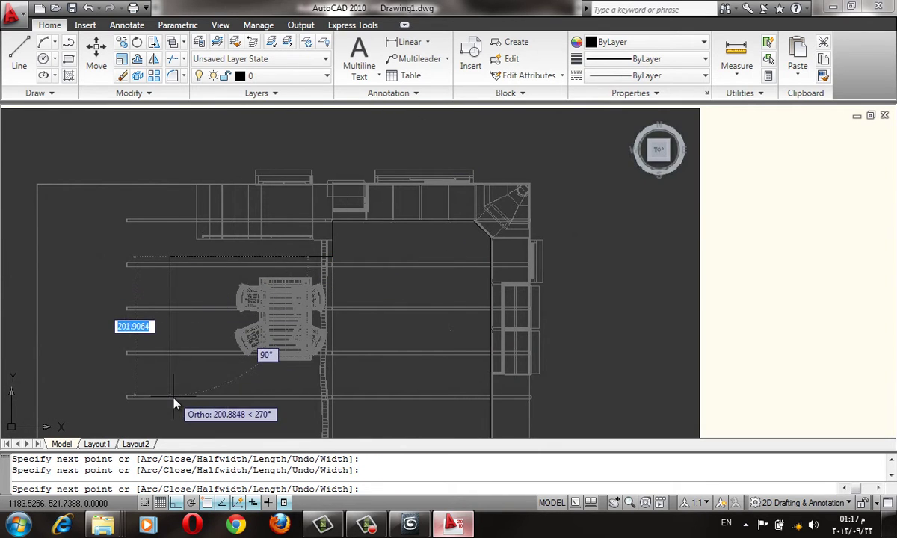
scroll(172, 404, down, 2)
middle_drag(175, 407, 194, 346)
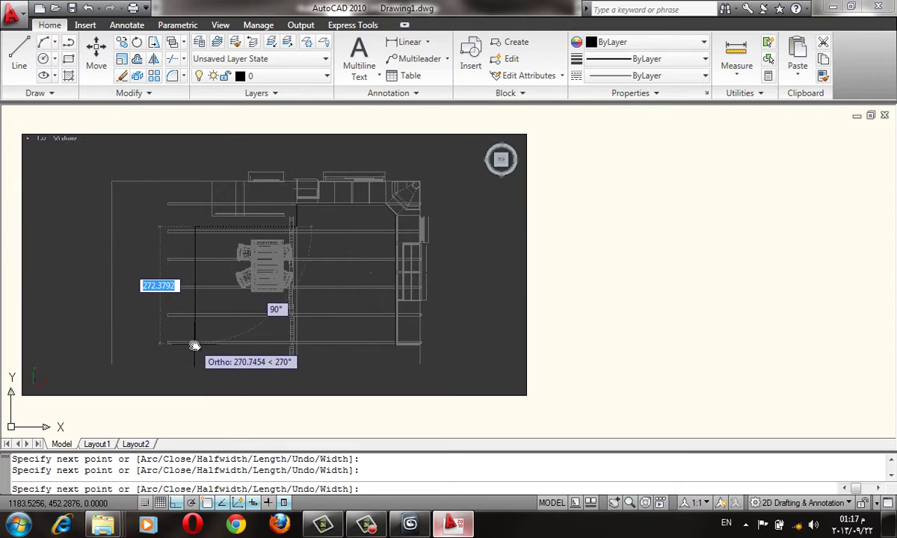
click(194, 345)
click(404, 350)
key(Return)
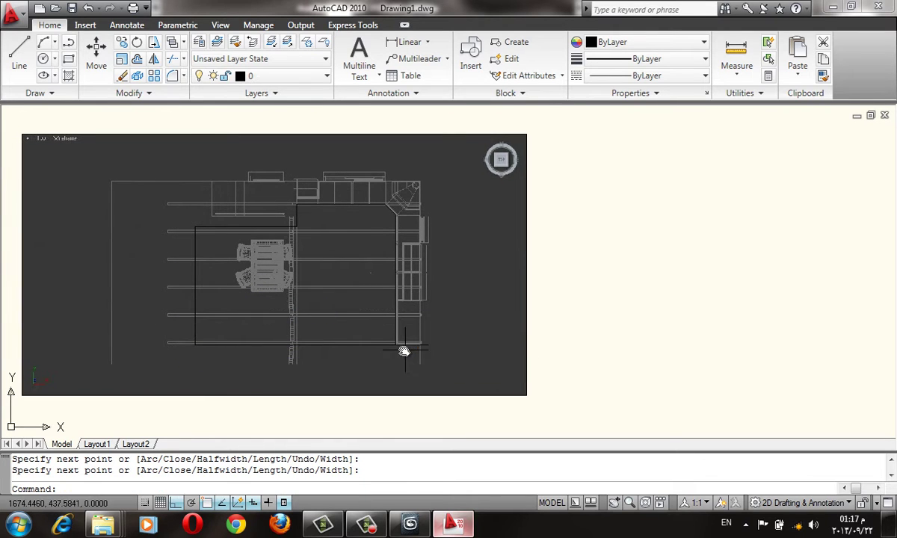
Start and cancel a trim, bringing the outline's lower-right corner into view.
scroll(404, 351, up, 5)
text(tr)
key(Return)
key(Return)
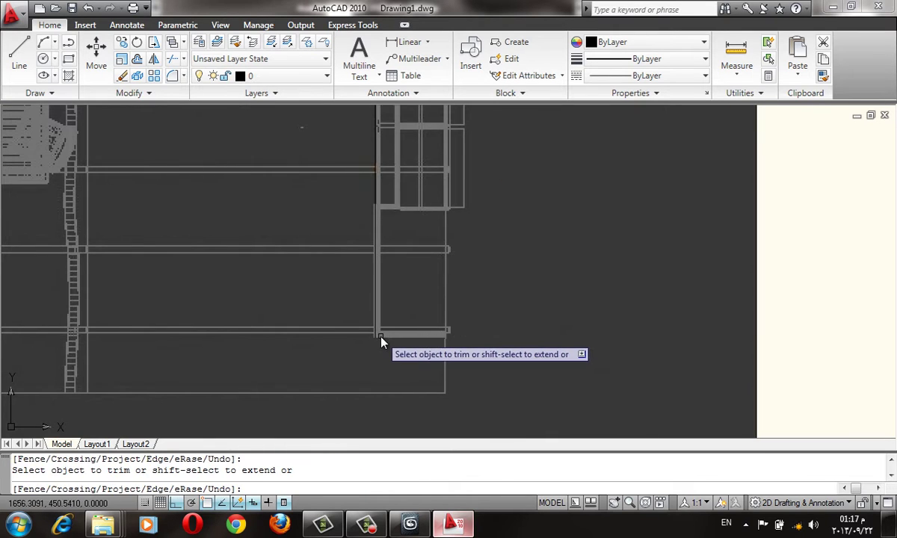
key(Escape)
middle_drag(374, 342, 532, 364)
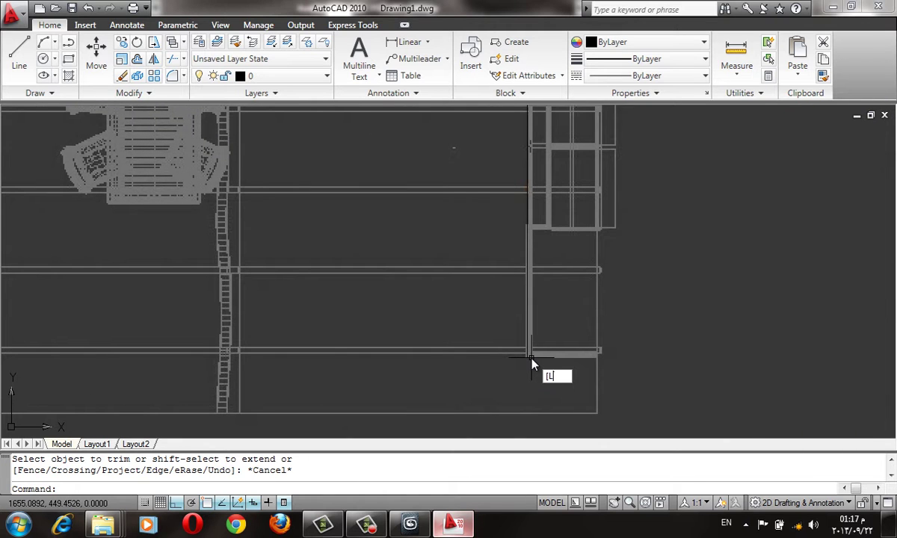
key(Escape)
With Osnap on, draw a new bottom-edge polyline from the bottom-right corner and select it.
text(pl)
key(Return)
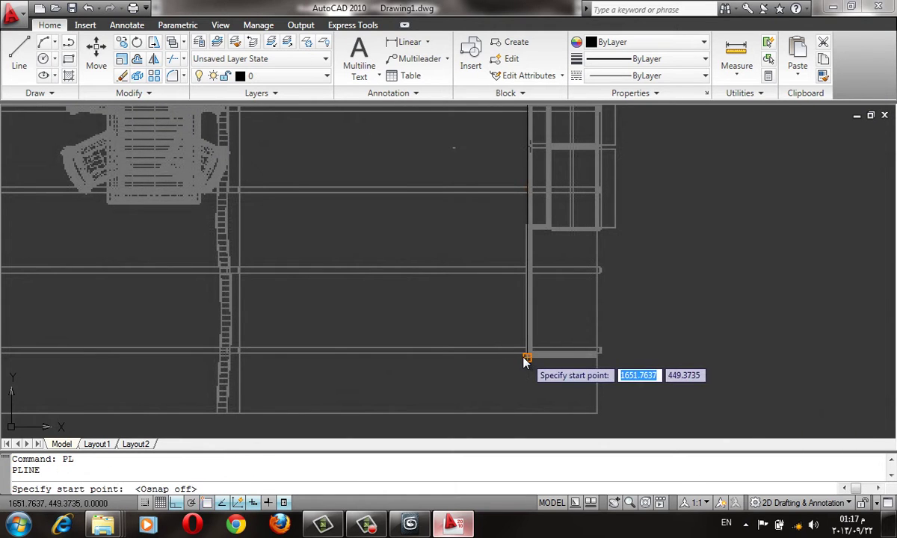
key(F3)
click(526, 361)
scroll(112, 396, down, 5)
scroll(418, 337, up, 5)
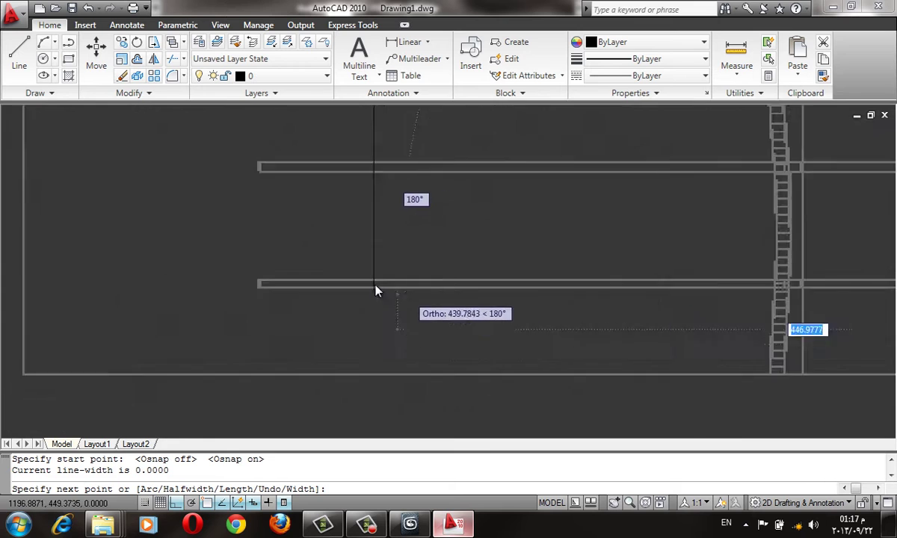
click(361, 299)
key(Escape)
scroll(449, 344, down, 5)
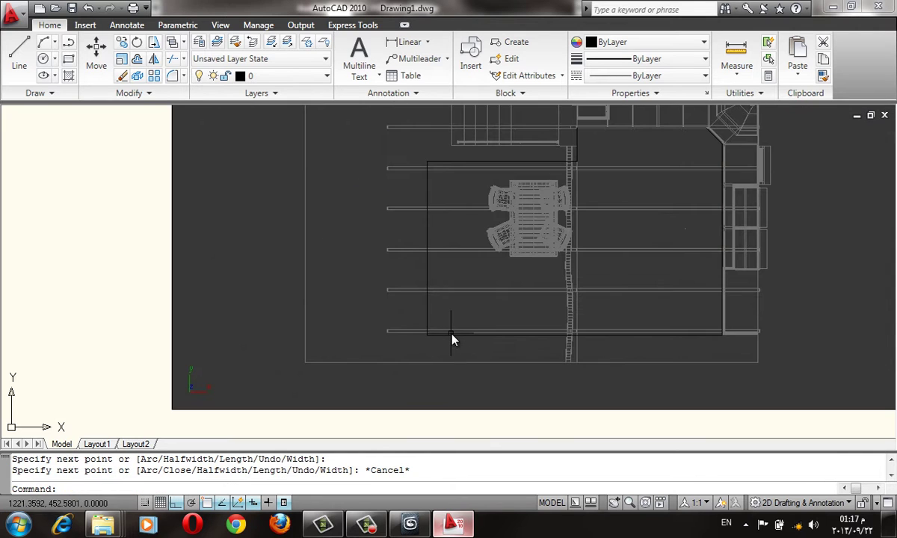
click(452, 334)
Join the outline pieces into a single polyline.
text(j)
key(Return)
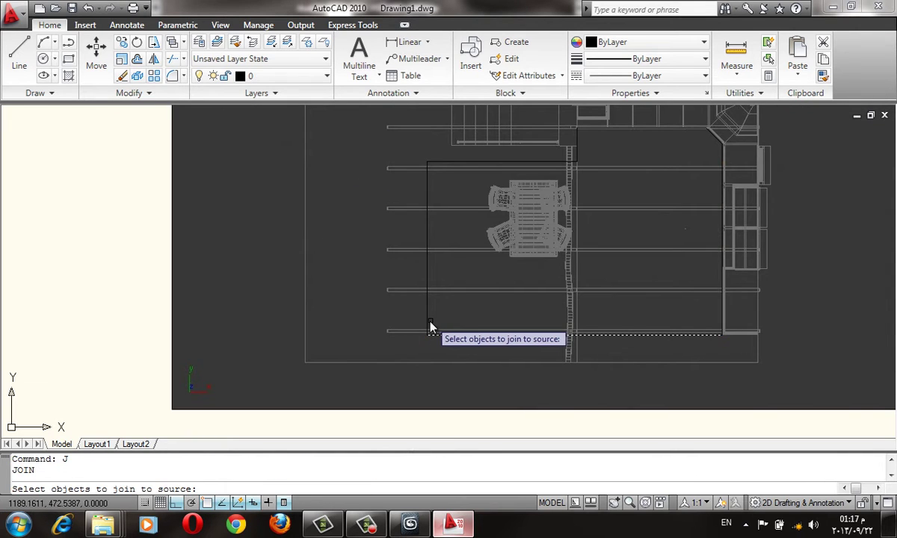
click(430, 326)
key(Return)
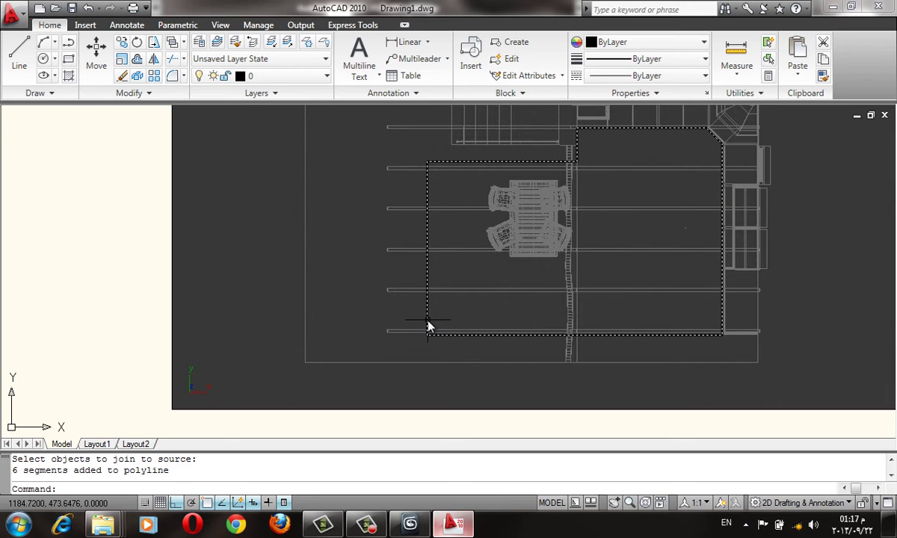
Offset the outline 20 units inward, then undo that copy.
text(o)
key(Return)
text(20)
key(Return)
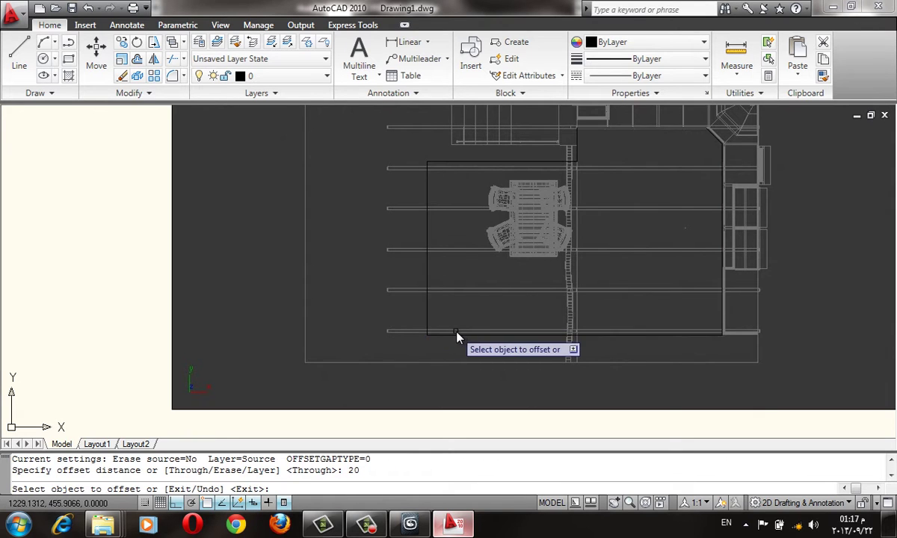
click(457, 335)
click(477, 283)
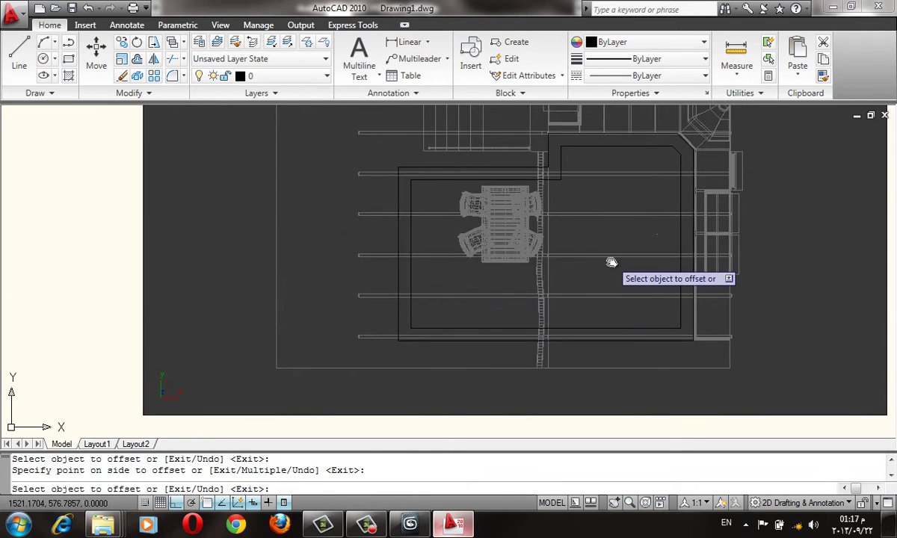
key(ctrl+z)
Offset the floor outline 10 units to the inner side.
text(o)
key(Return)
text(10)
key(Return)
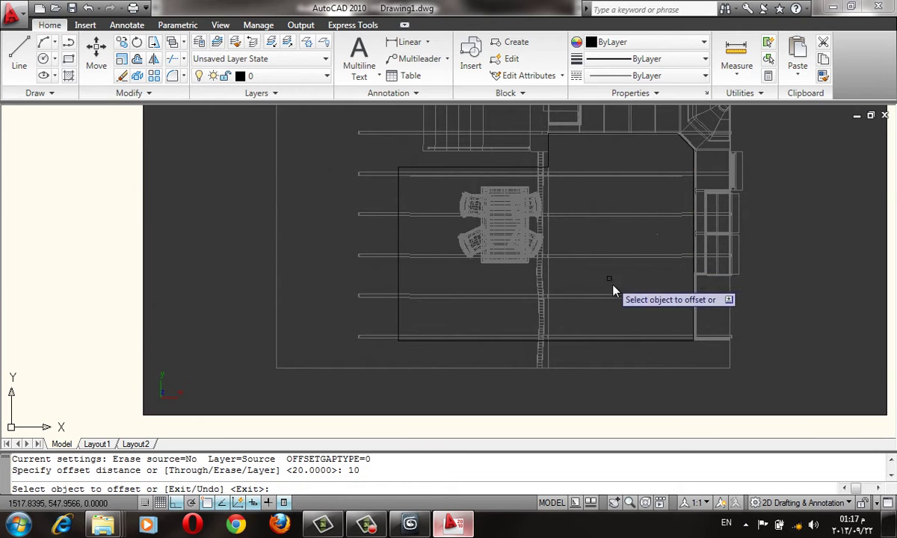
click(638, 342)
key(Escape)
text(o)
key(Return)
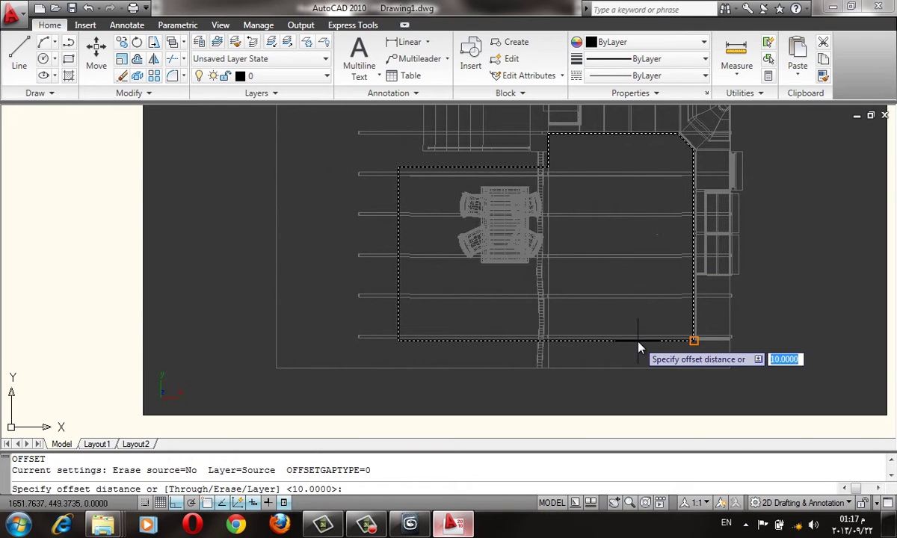
text(10)
key(Return)
click(638, 342)
click(637, 304)
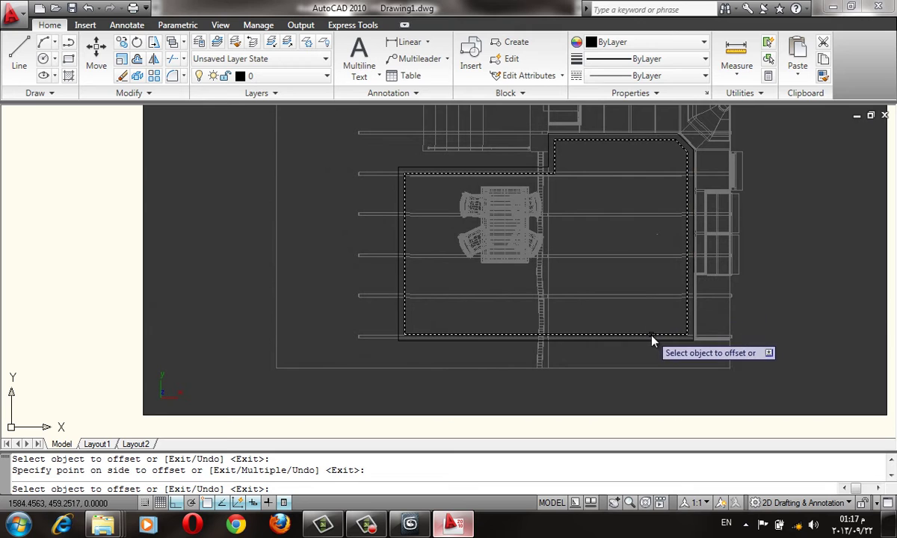
key(Escape)
Write the outer outline out as a block, then erase it and regenerate.
click(693, 323)
text(W)
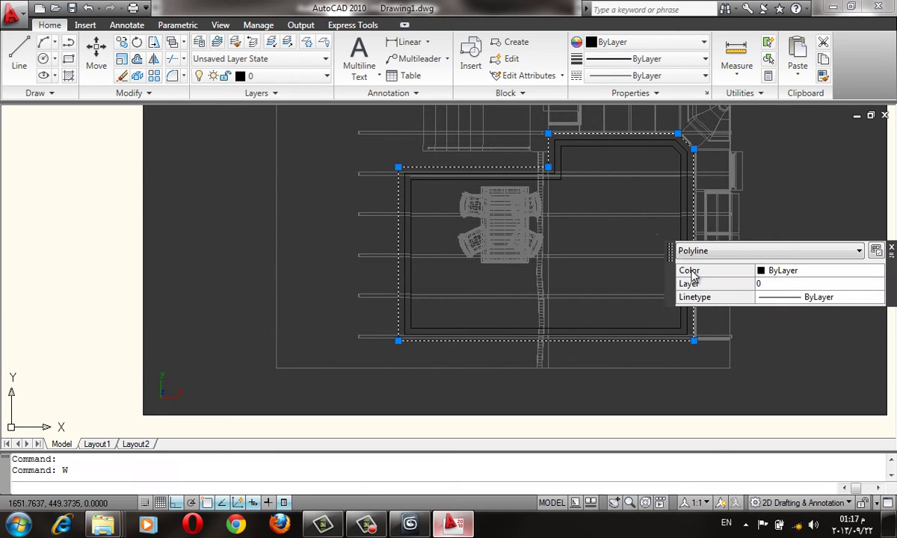
key(Return)
key(Return)
middle_drag(641, 192, 587, 208)
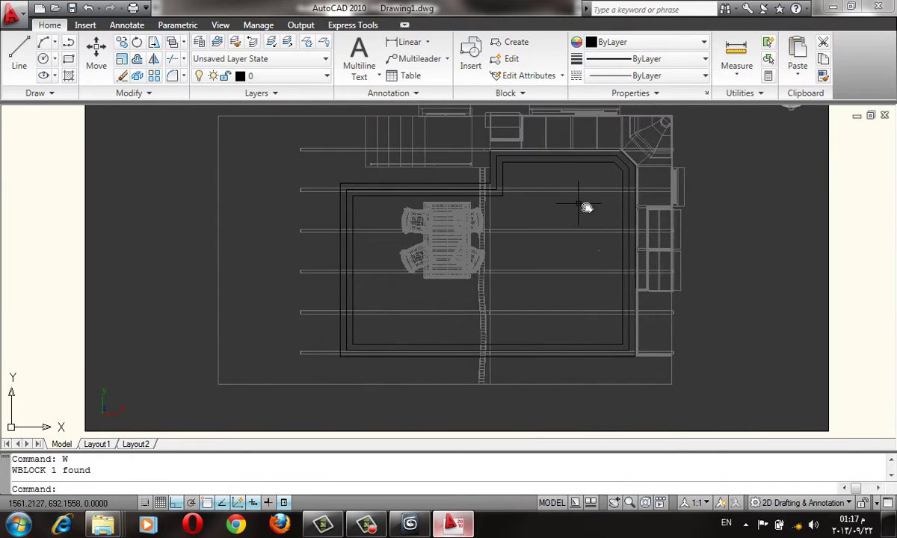
click(632, 168)
text(e)
key(Return)
text(re)
key(Return)
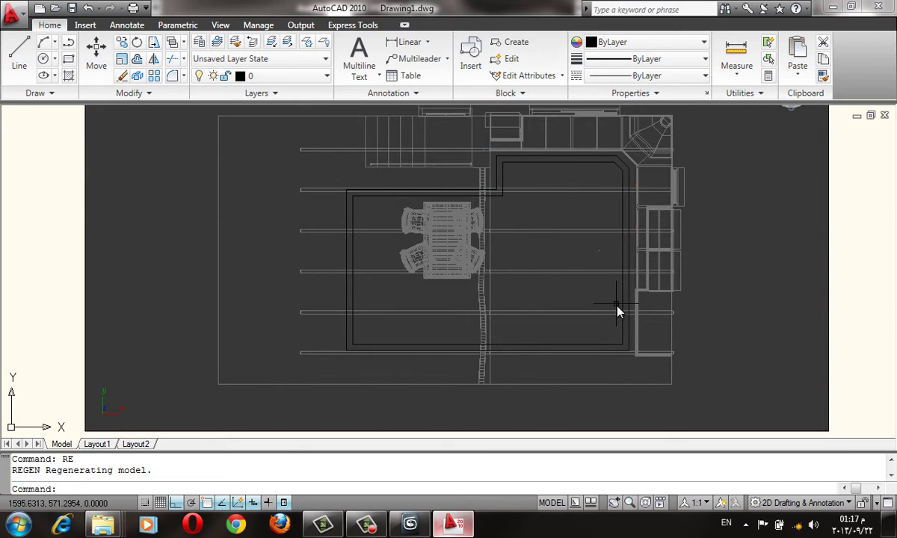
middle_drag(617, 310, 590, 316)
text(H)
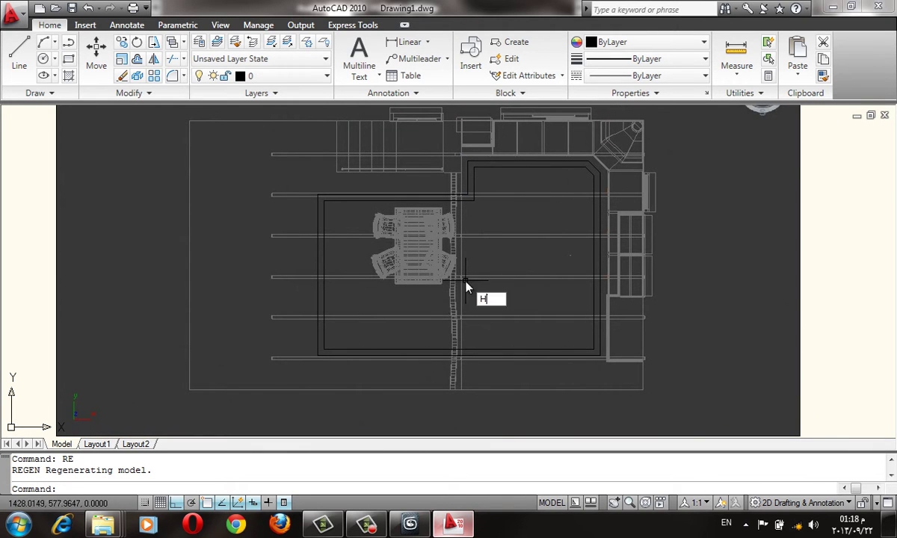
Hatch the inner outline with the ANSI37 crosshatch pattern and preview it.
key(Return)
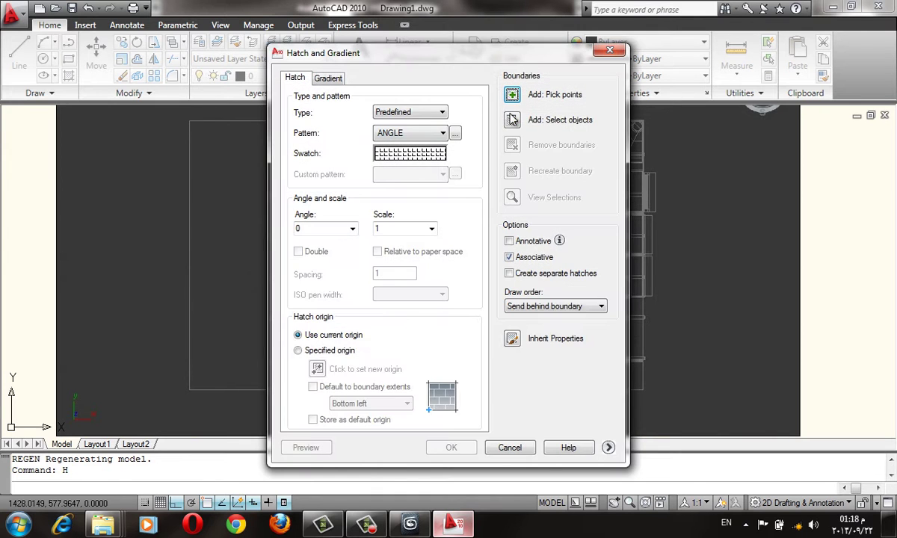
click(511, 119)
click(452, 208)
click(452, 207)
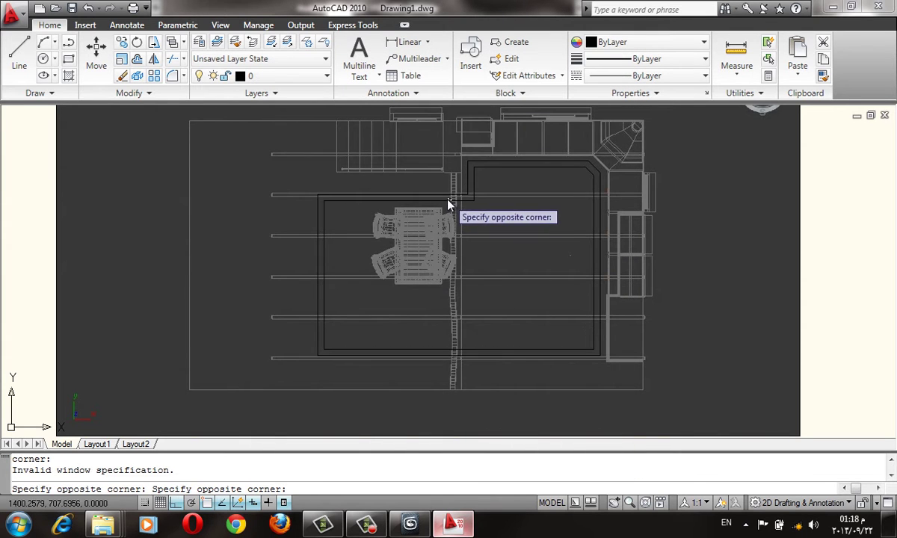
click(444, 202)
key(Return)
click(419, 153)
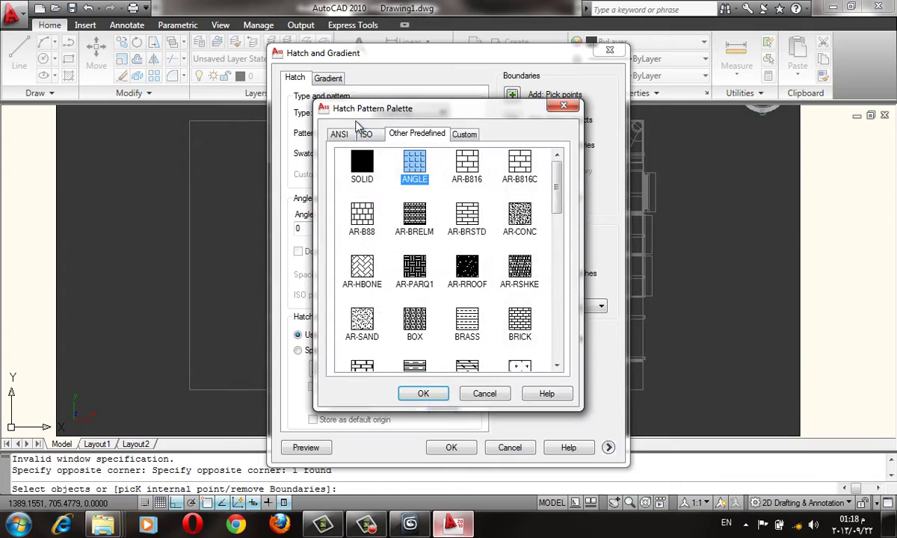
click(339, 134)
click(467, 215)
click(423, 393)
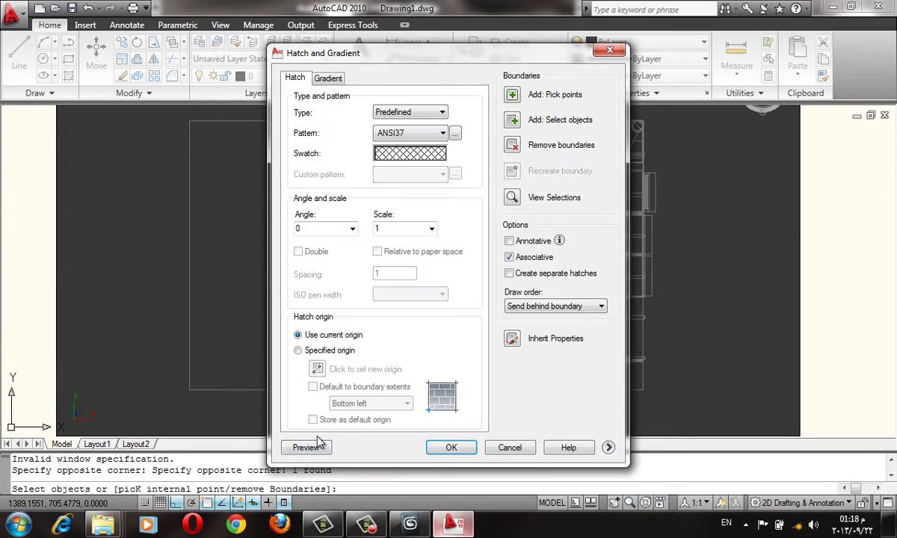
click(306, 447)
Try hatch scales 1 and 5 in previews, then apply the ANSI37 crosshatch to the floor.
scroll(499, 301, up, 3)
key(Escape)
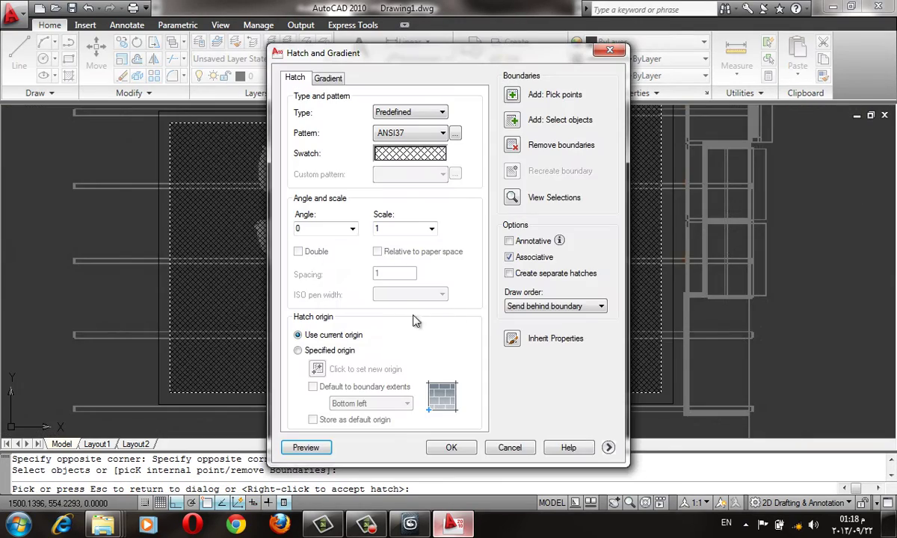
double_click(391, 231)
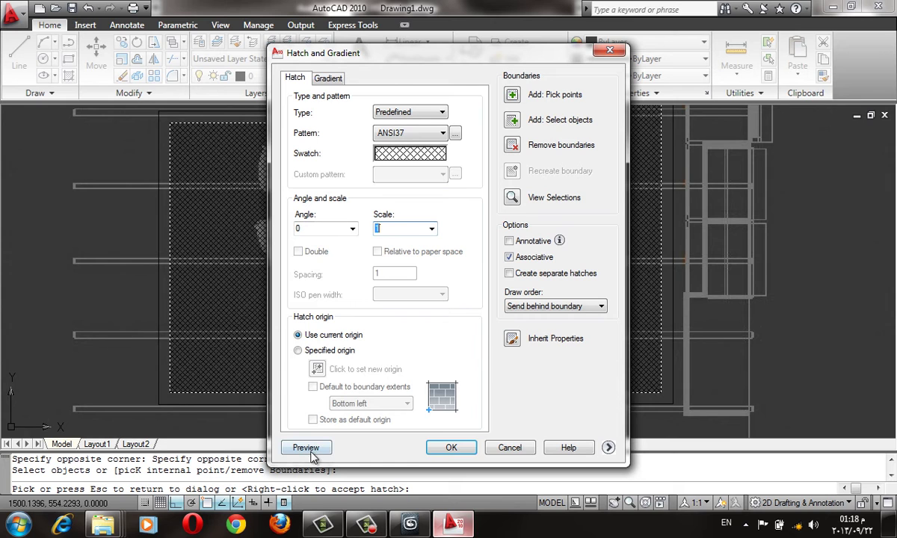
text(1)
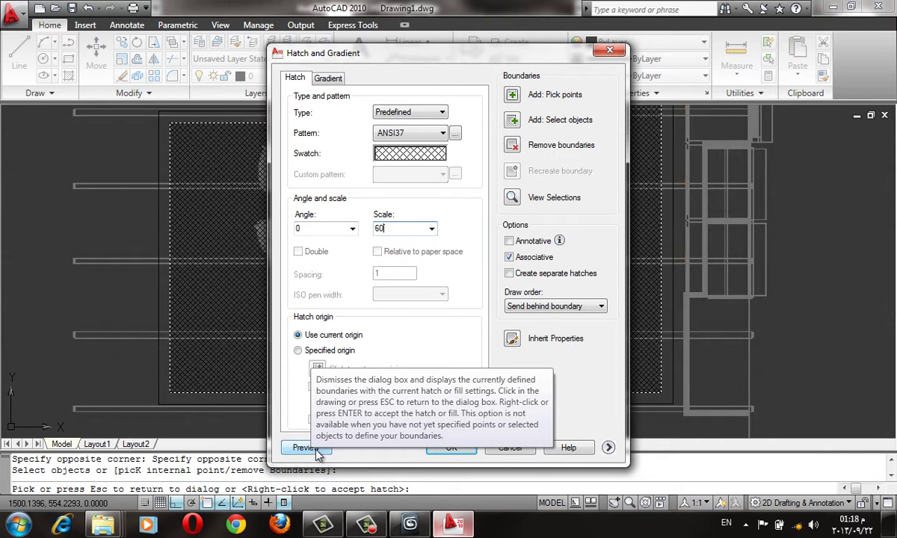
click(306, 448)
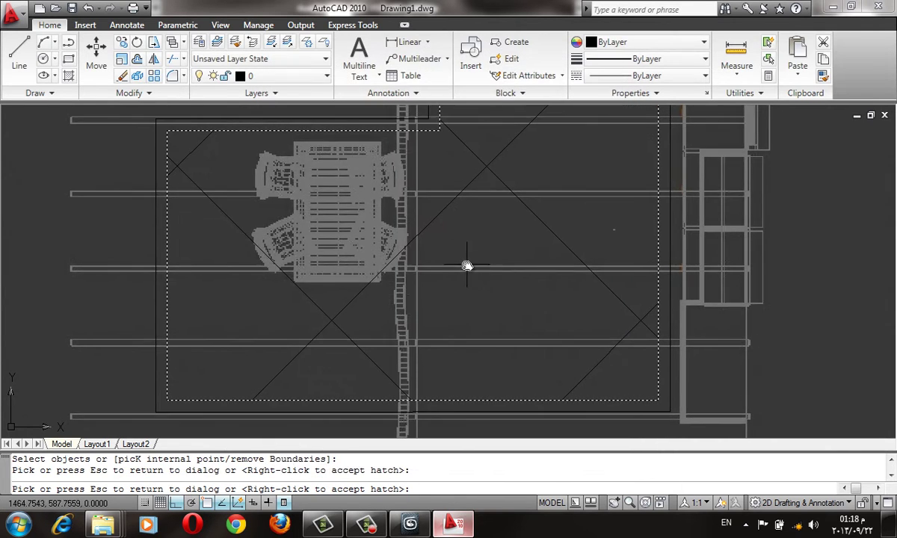
key(Escape)
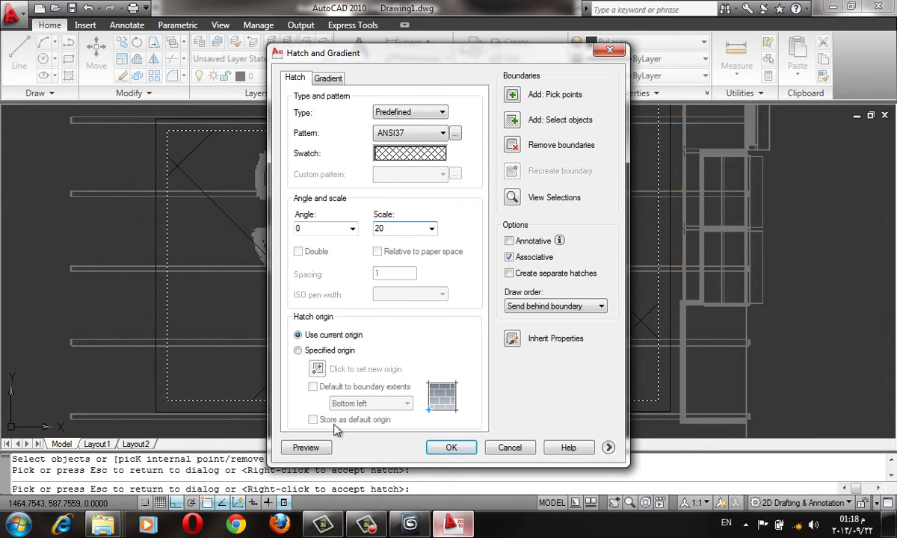
click(306, 448)
key(Escape)
double_click(401, 231)
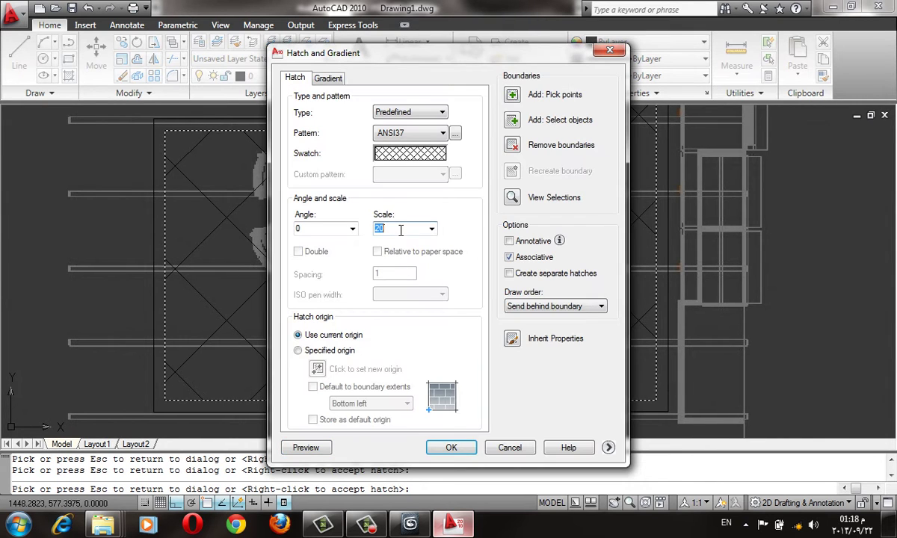
text(5)
click(306, 447)
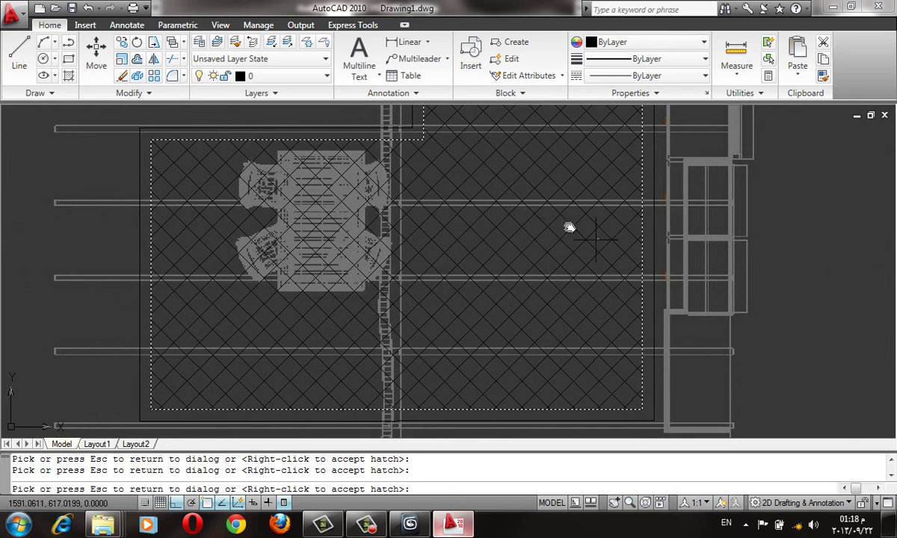
key(Escape)
double_click(378, 230)
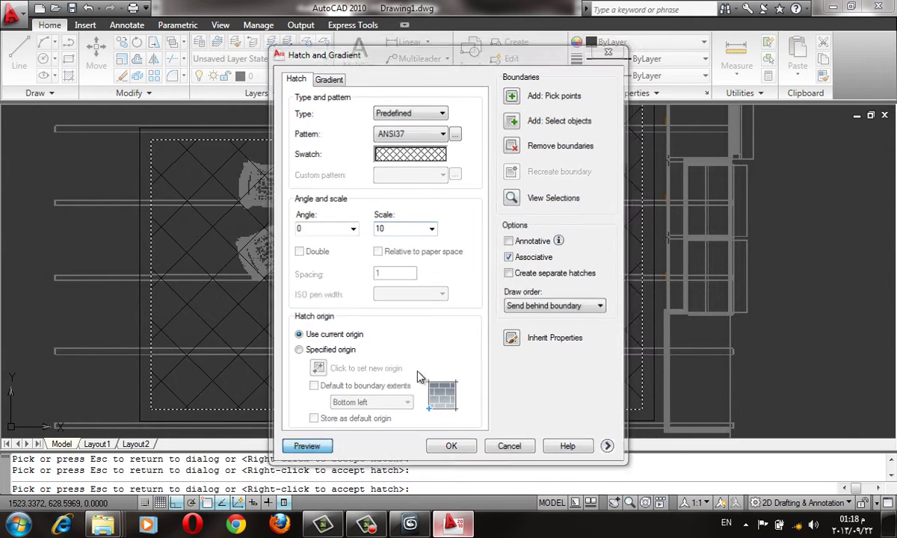
key(Return)
Start a new hatch and choose the SOLID fill pattern from the predefined patterns.
scroll(507, 275, down, 2)
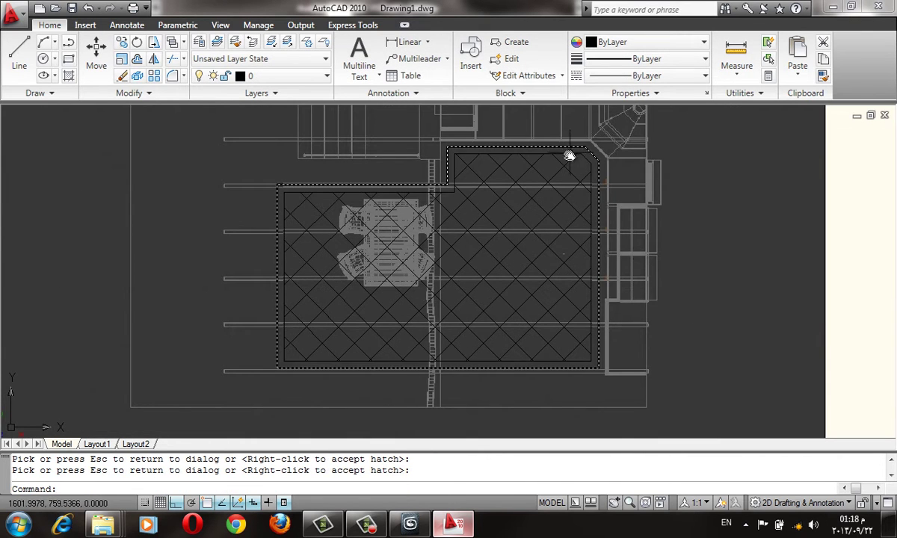
scroll(569, 166, up, 1)
middle_drag(569, 165, 582, 151)
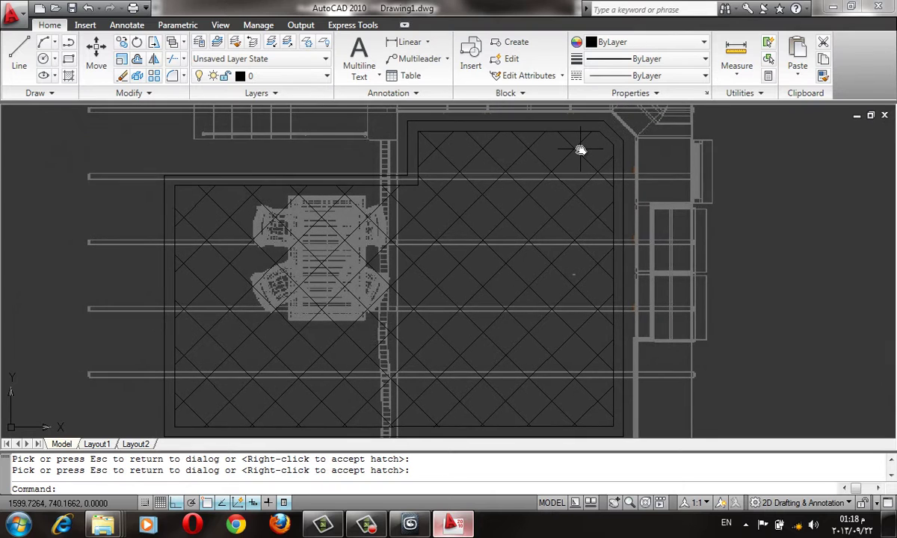
text(H)
key(Return)
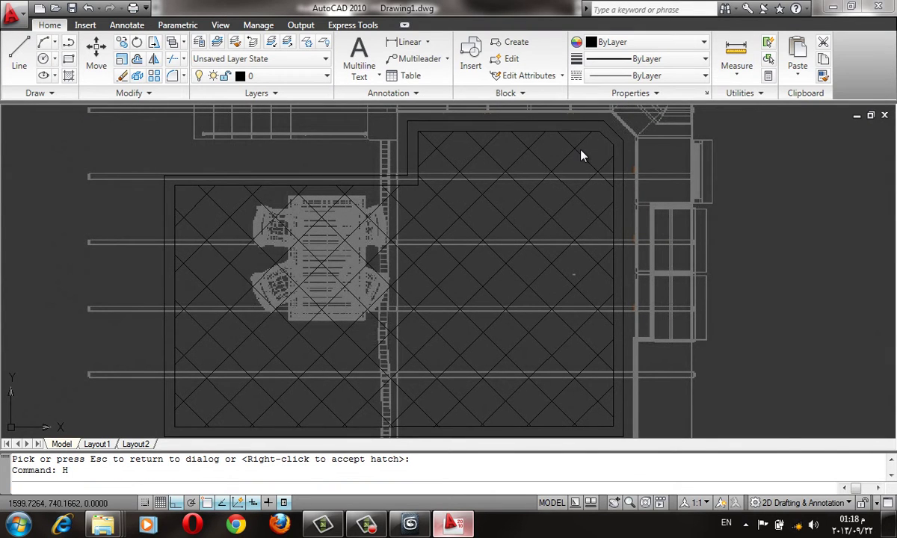
click(513, 118)
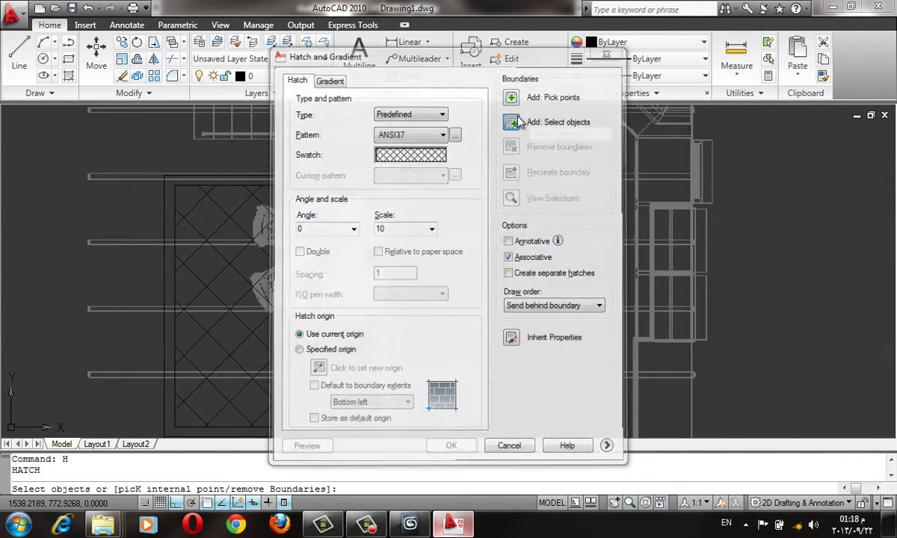
key(Escape)
click(409, 153)
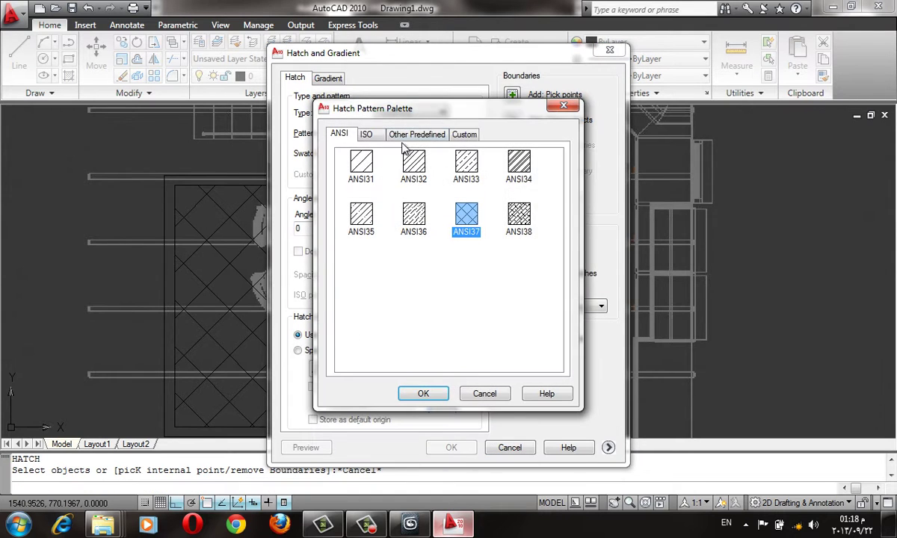
click(389, 135)
double_click(374, 191)
Pick points inside the 10-unit border band and apply the solid black fill.
click(508, 105)
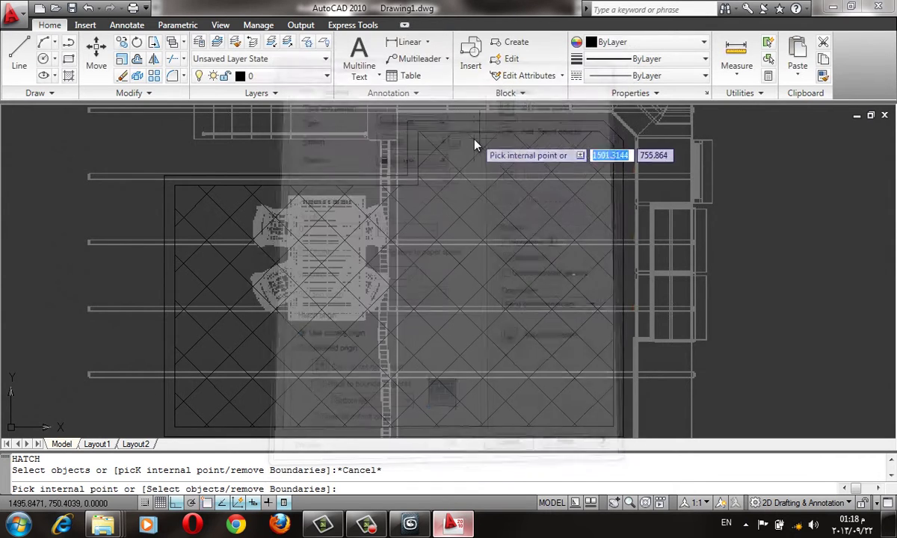
scroll(486, 187, down, 3)
click(568, 311)
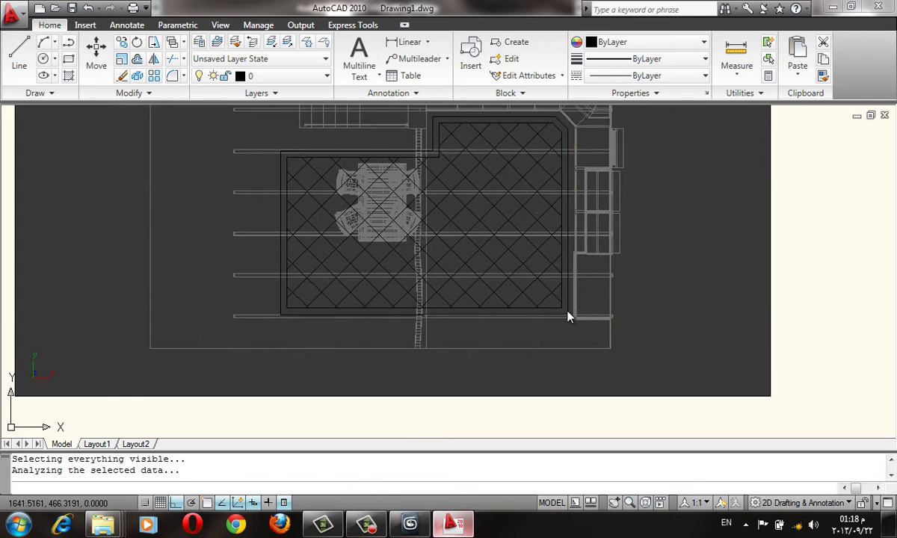
key(Return)
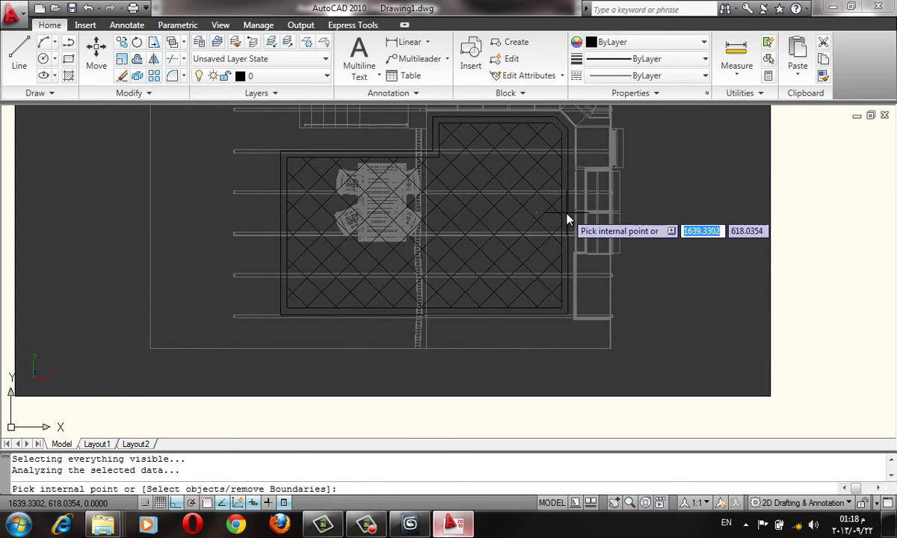
click(571, 216)
key(Return)
key(Return)
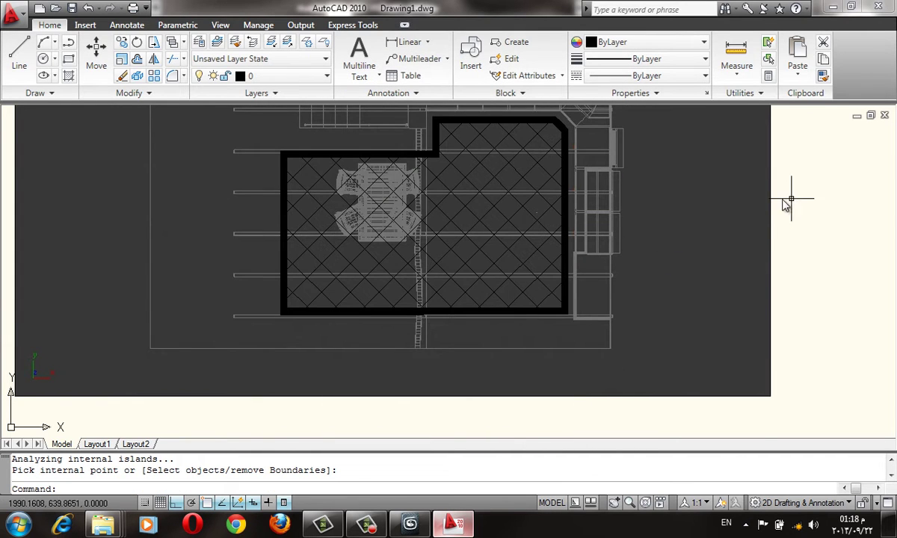
middle_drag(785, 202, 725, 238)
text(REC)
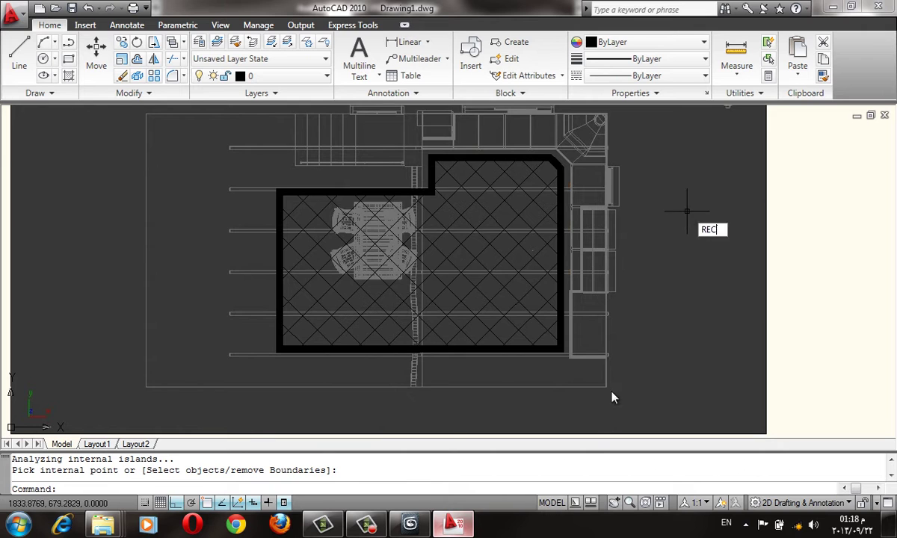
Abandon the rectangle and erase the dark background plan image.
key(Return)
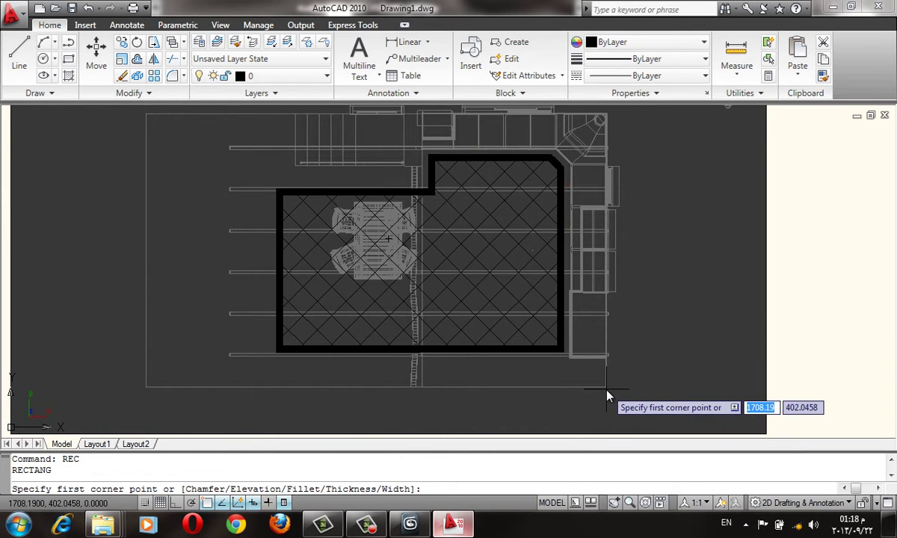
click(608, 396)
middle_drag(222, 238, 270, 294)
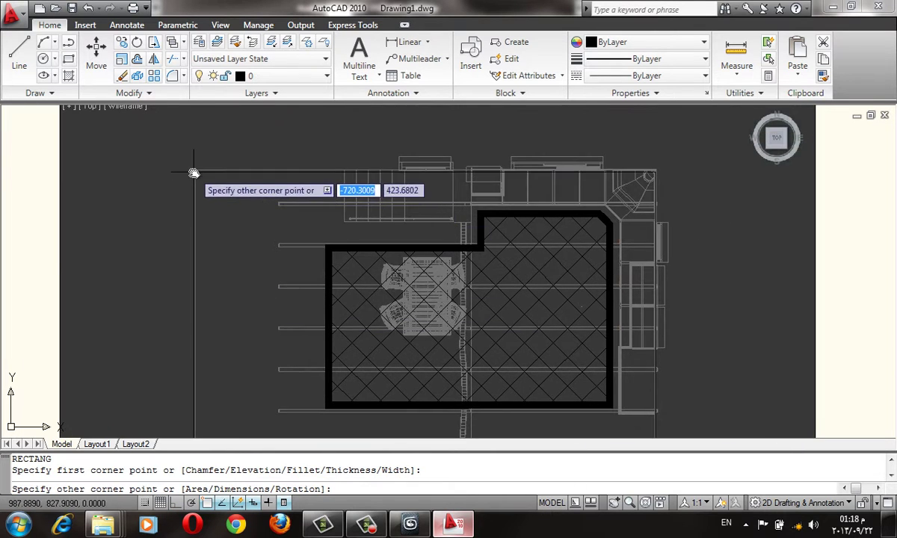
key(Escape)
scroll(229, 183, down, 4)
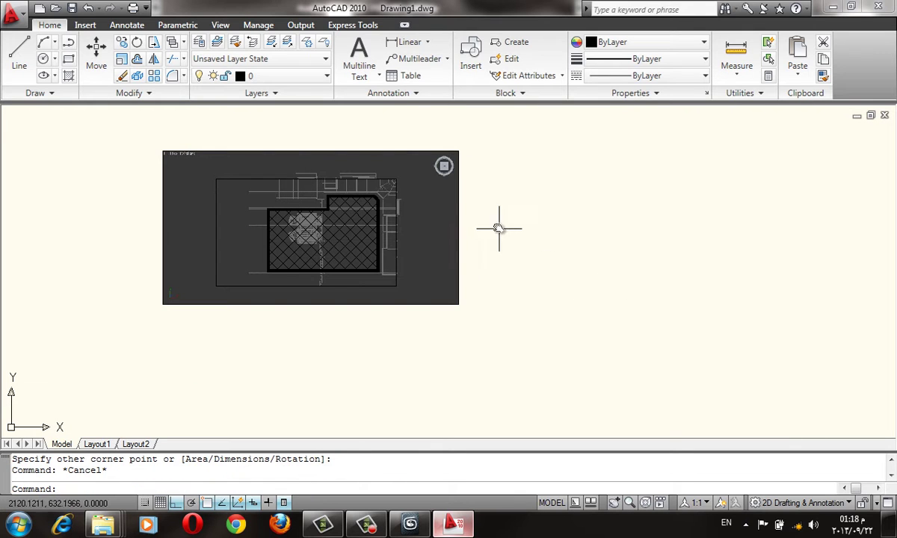
drag(498, 228, 421, 247)
text(e)
key(Return)
Regenerate the drawing with RE and recentre the hatched floor outline in the view.
text(re)
key(Return)
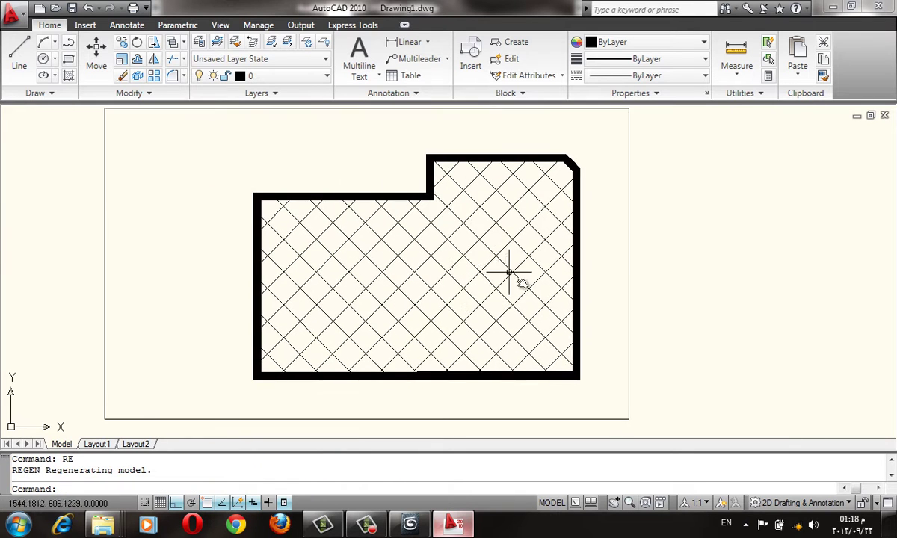
middle_drag(510, 272, 412, 267)
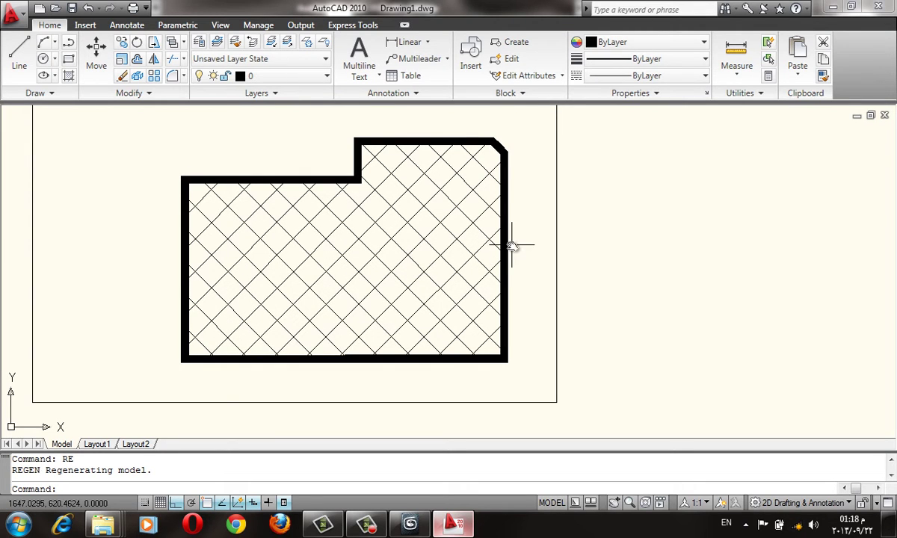
middle_drag(640, 261, 606, 266)
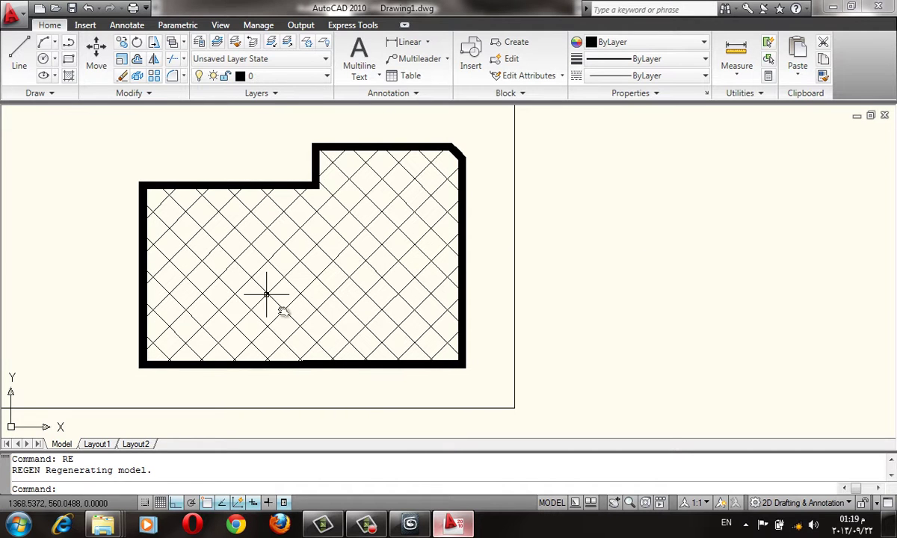
scroll(490, 335, down, 2)
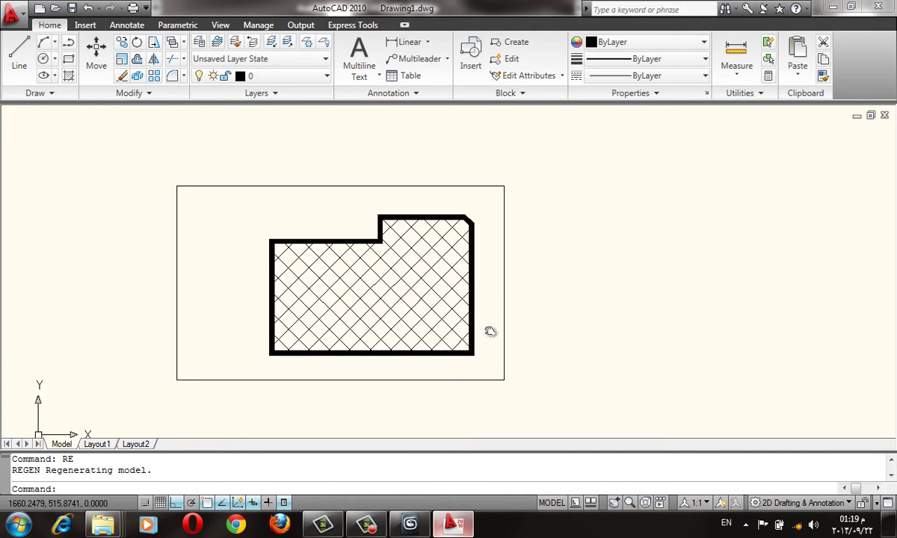
middle_drag(490, 334, 522, 334)
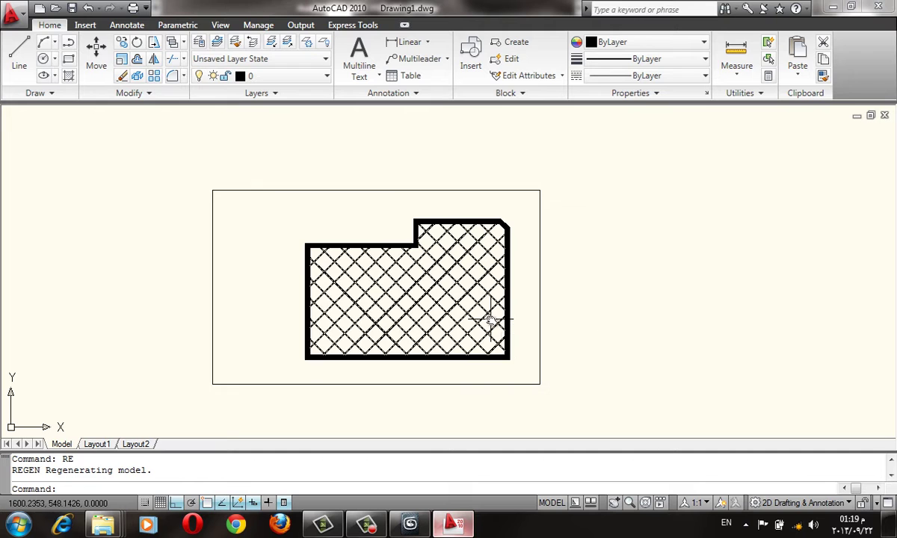
middle_drag(465, 260, 465, 260)
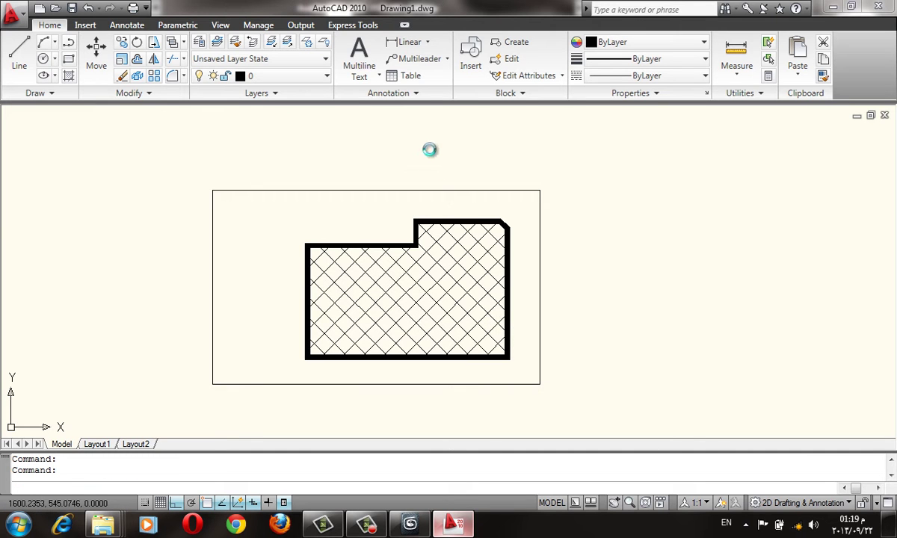
Set the plot output device to a JPG image at the default image size.
click(396, 127)
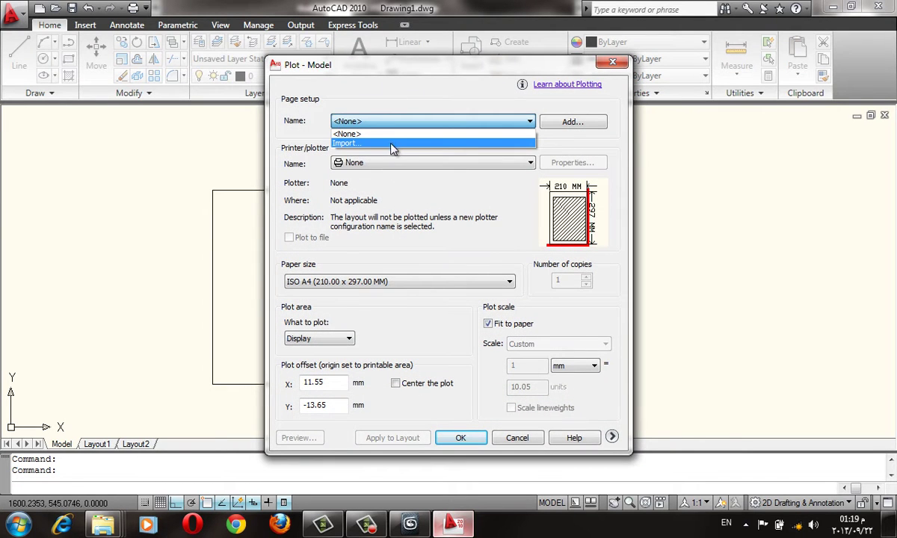
click(389, 139)
click(622, 389)
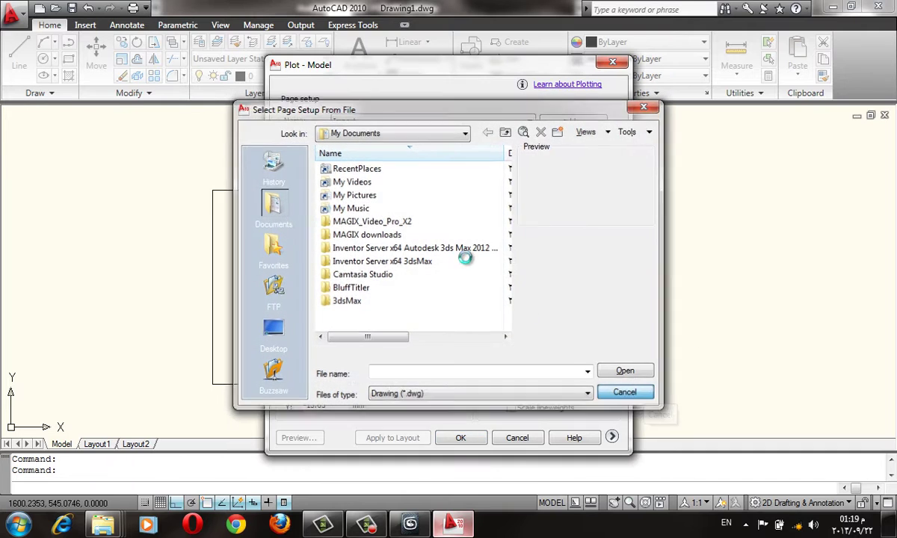
click(366, 163)
scroll(374, 210, down, 1)
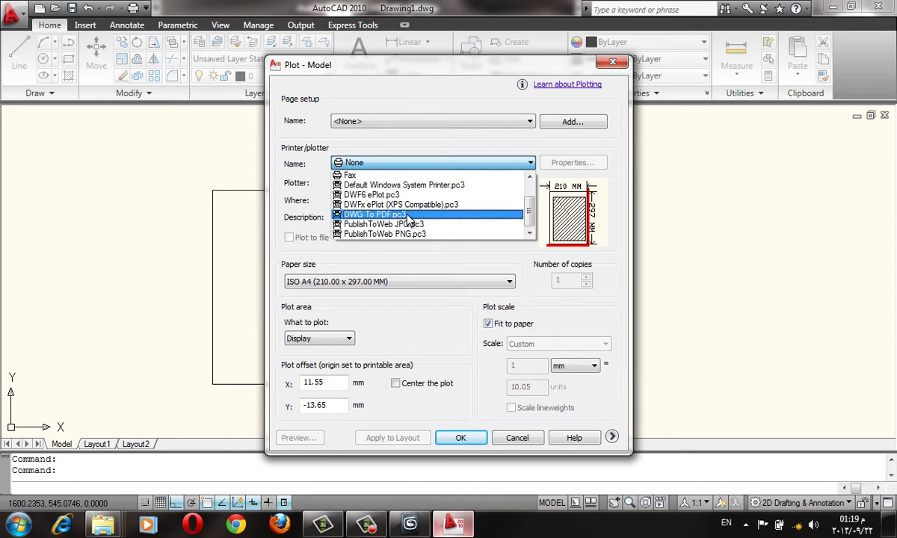
click(397, 224)
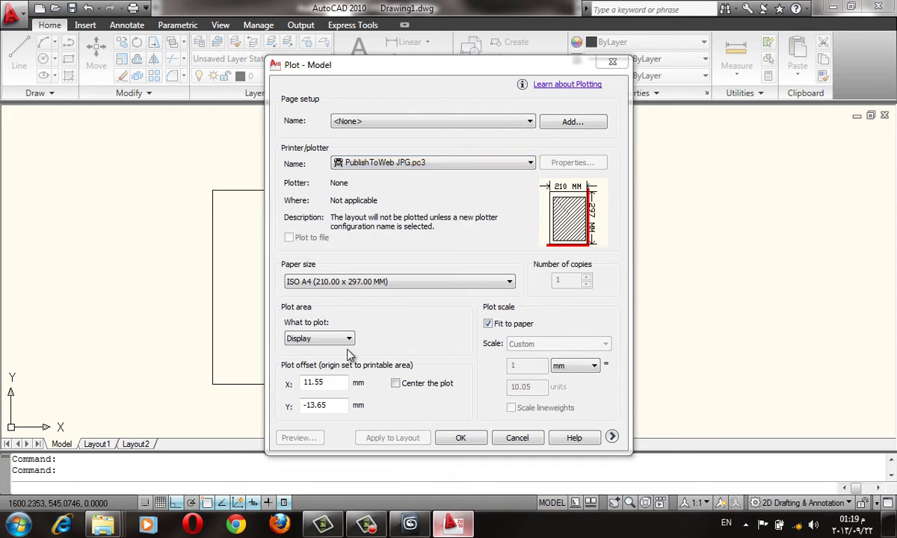
click(482, 220)
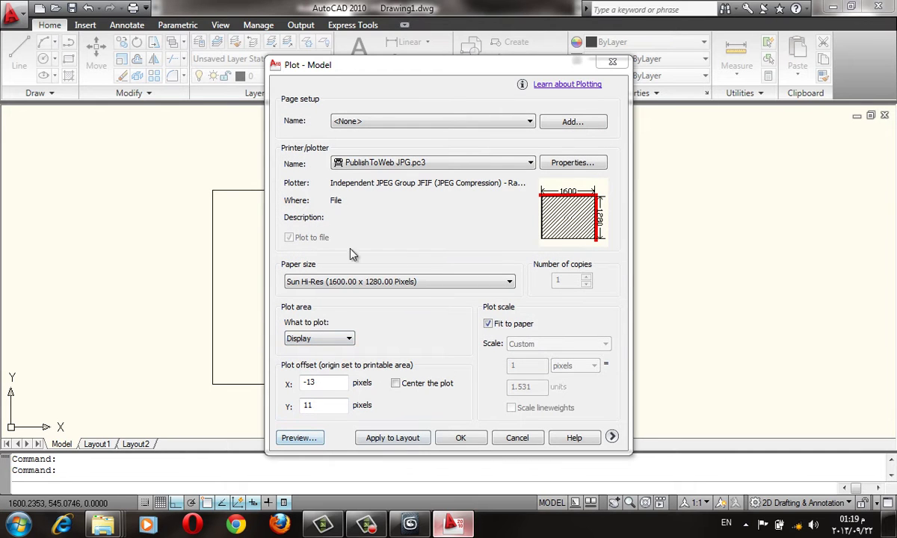
click(329, 282)
Plot a window around the floor outline, centred, in landscape orientation.
click(329, 341)
click(299, 374)
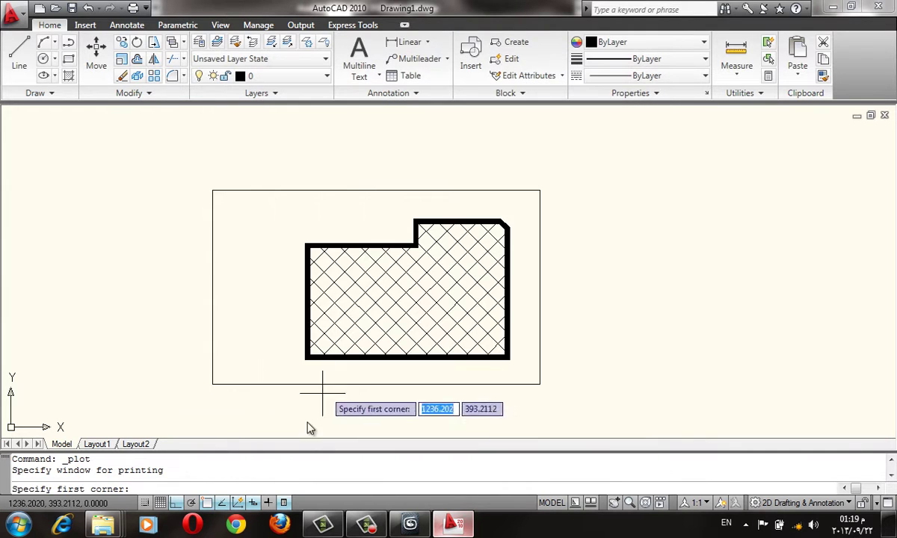
click(213, 384)
click(538, 190)
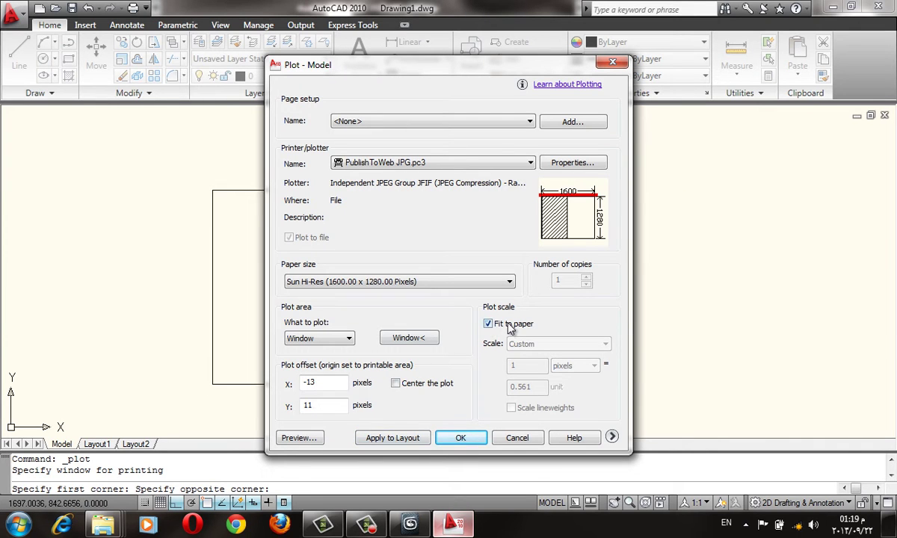
click(396, 383)
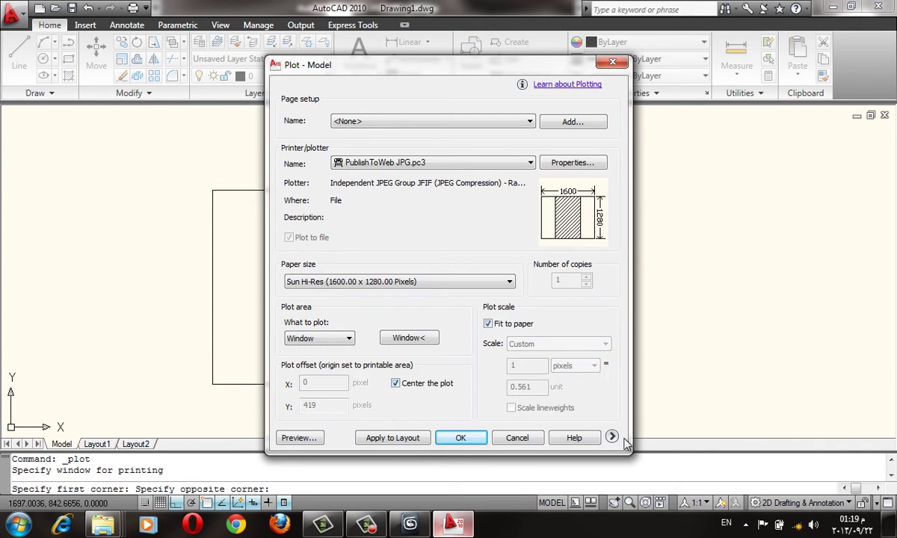
click(611, 437)
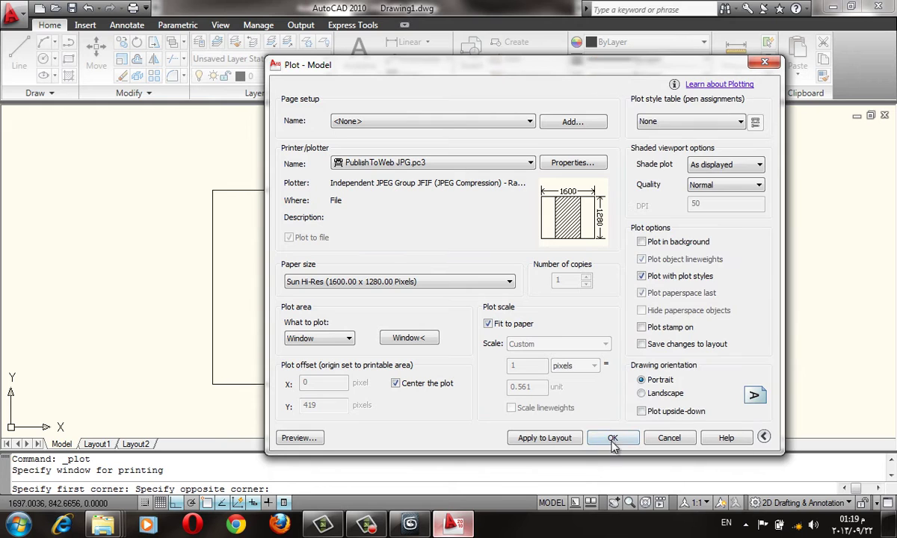
click(649, 393)
Preview the plot and save it as JPEG Drawing1-Model.jpg on Work (D:).
click(298, 437)
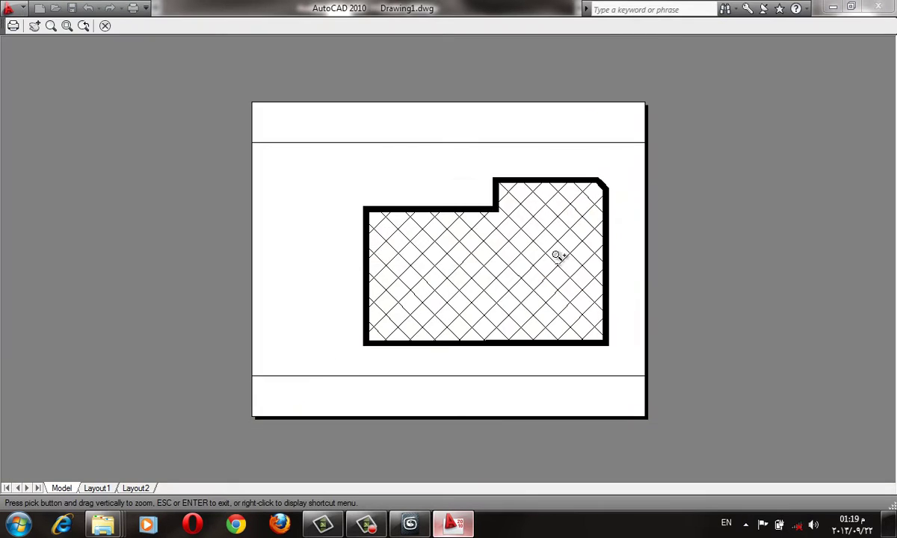
drag(557, 255, 571, 160)
click(12, 28)
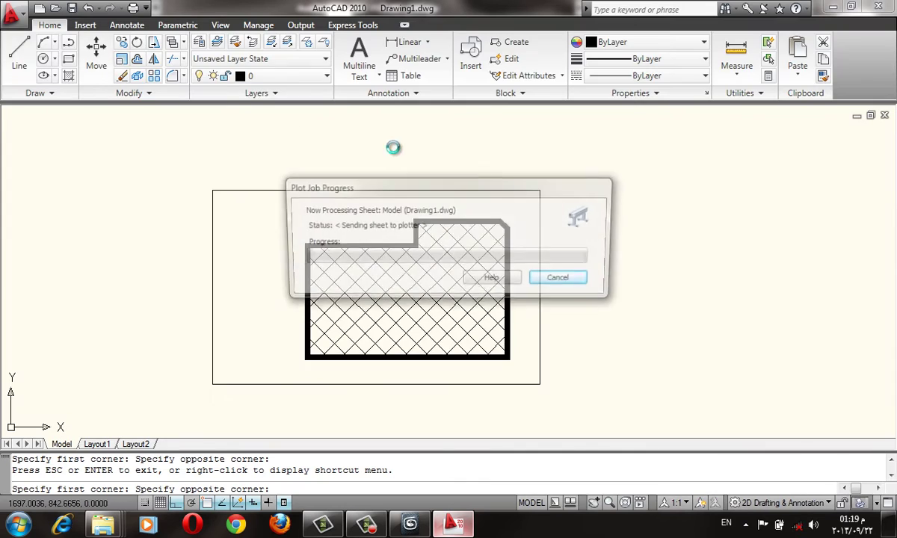
click(436, 118)
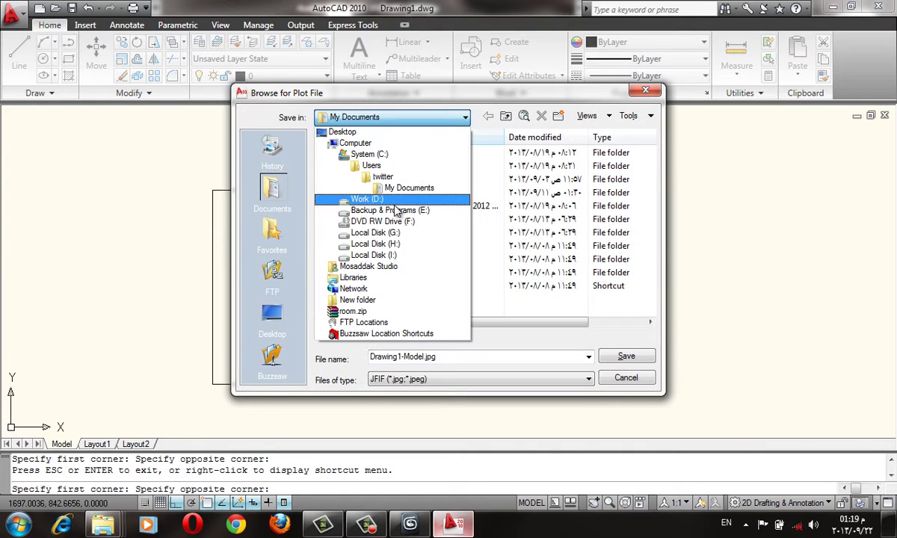
click(396, 202)
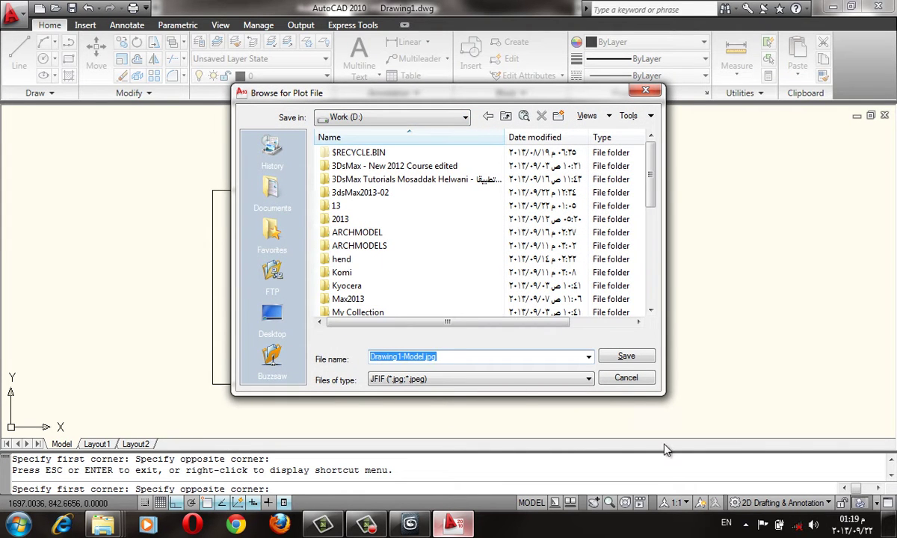
click(452, 380)
click(455, 387)
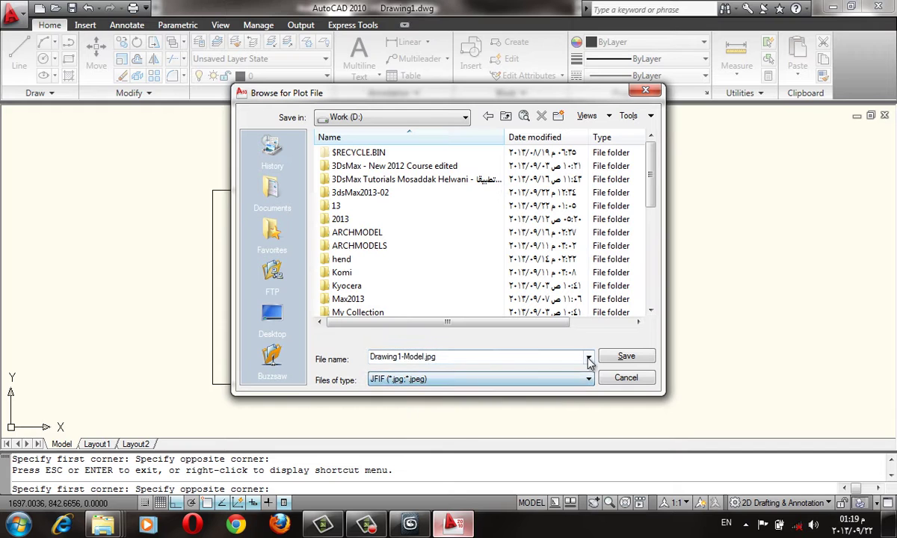
click(625, 357)
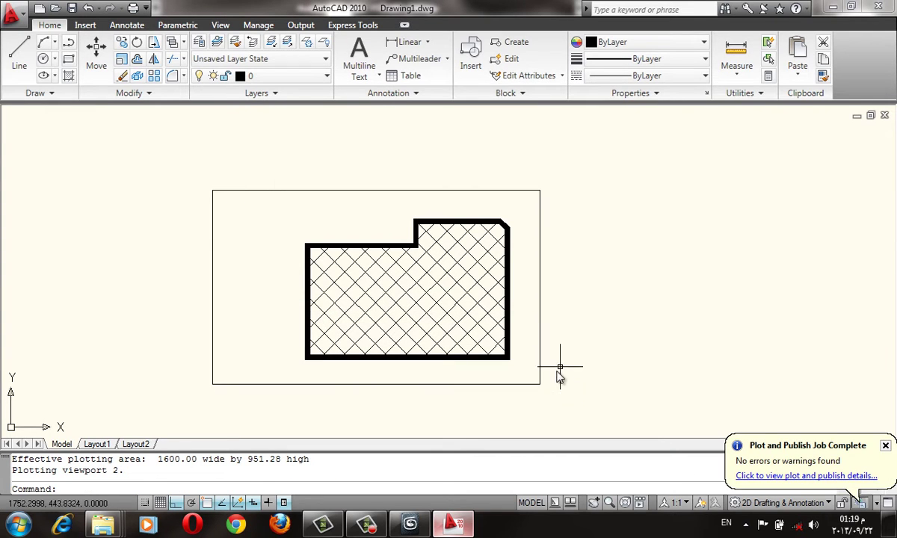
mouse_move(103, 525)
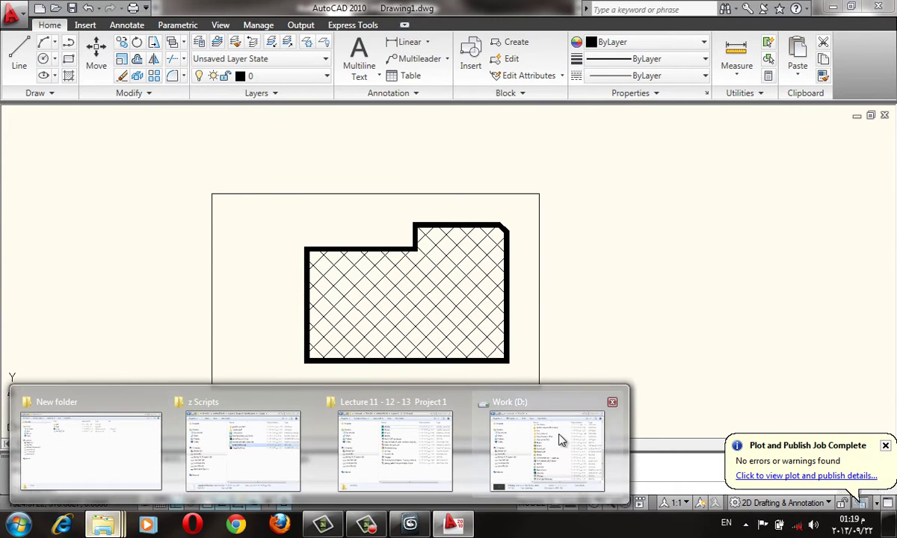
Open Drawing1-Model.jpg from Work (D:) in Picasa, zoom in to check it, then close it.
click(567, 427)
click(312, 405)
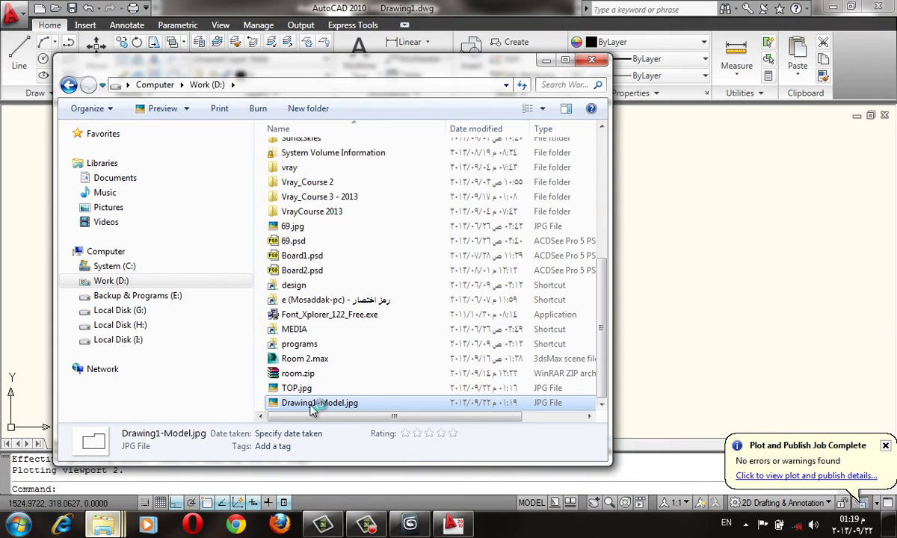
double_click(313, 405)
scroll(658, 197, up, 1)
scroll(552, 247, up, 1)
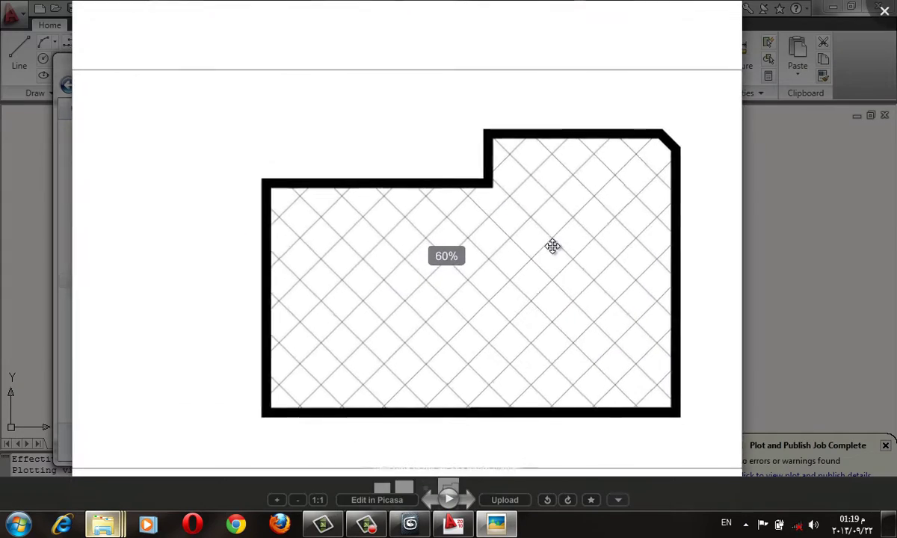
key(Escape)
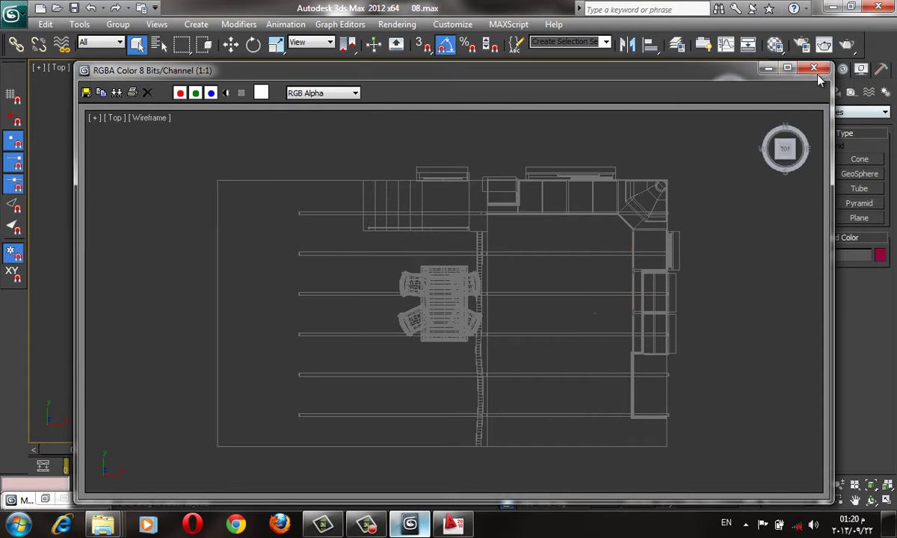
Turn material slot 09 into a Blend material.
click(815, 68)
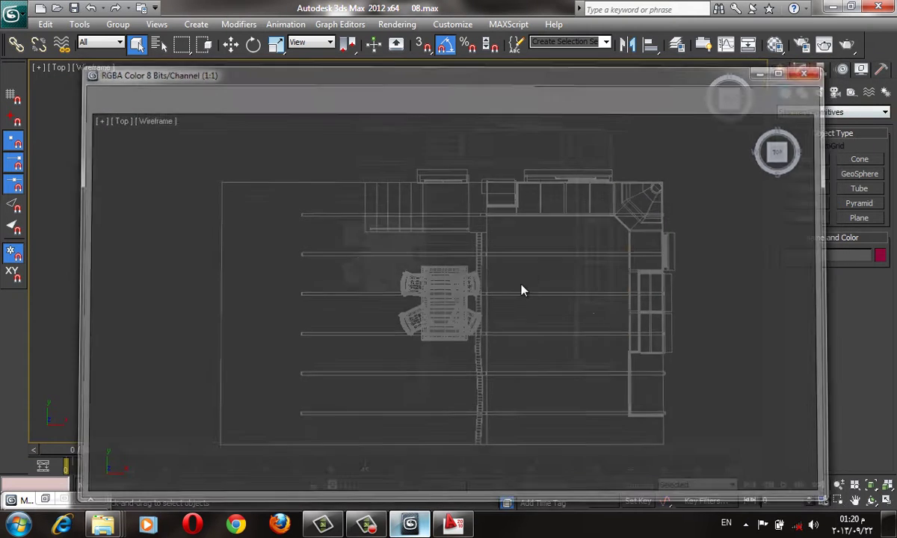
key(m)
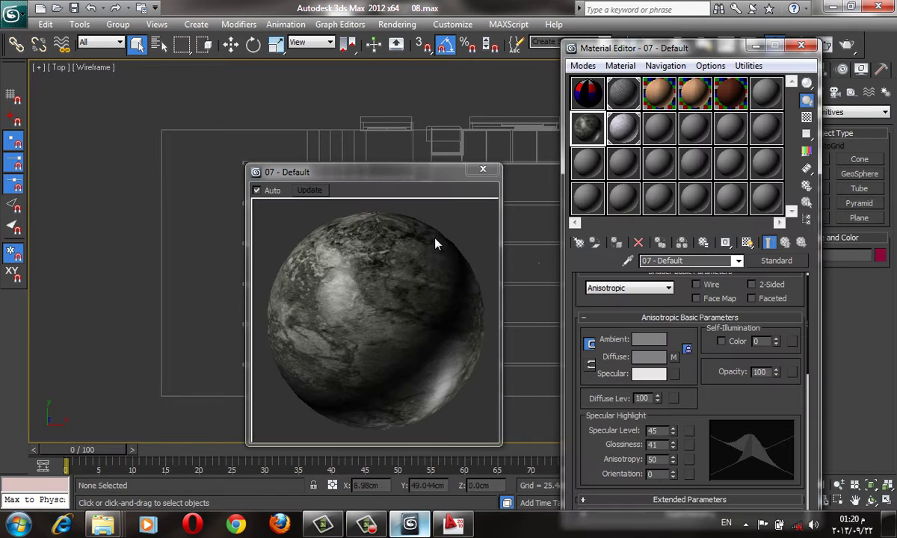
click(612, 132)
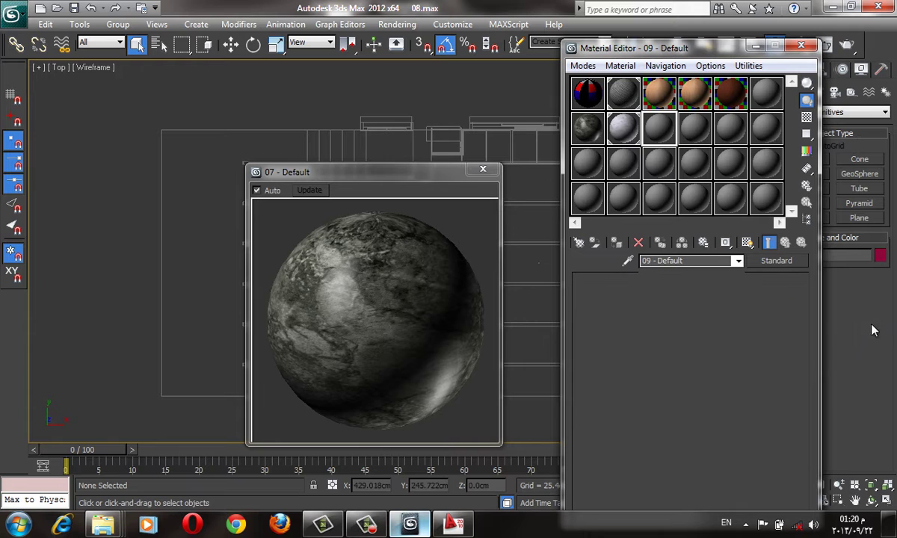
click(776, 260)
click(292, 127)
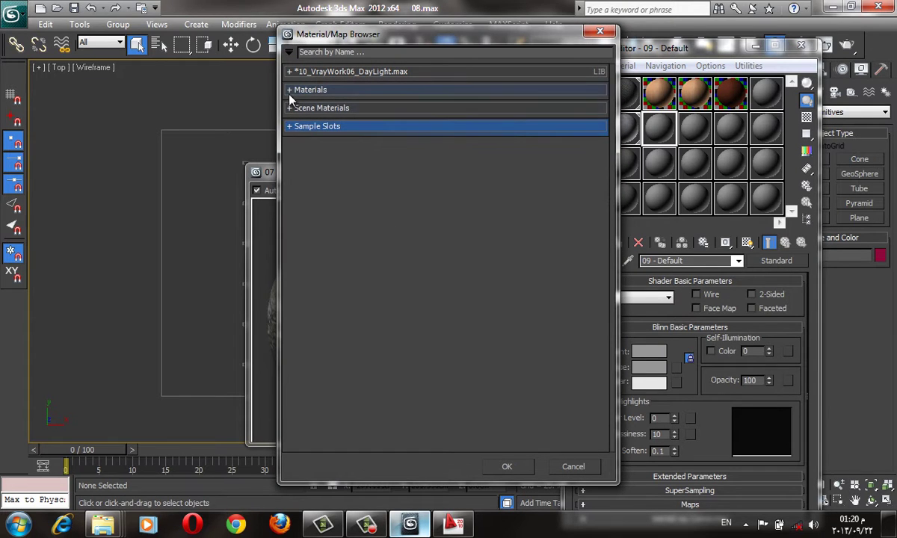
click(290, 91)
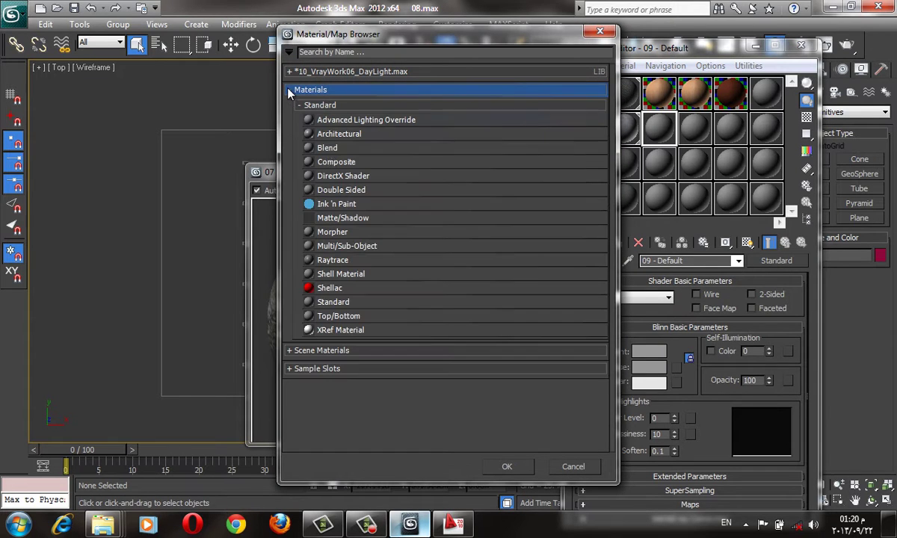
double_click(341, 148)
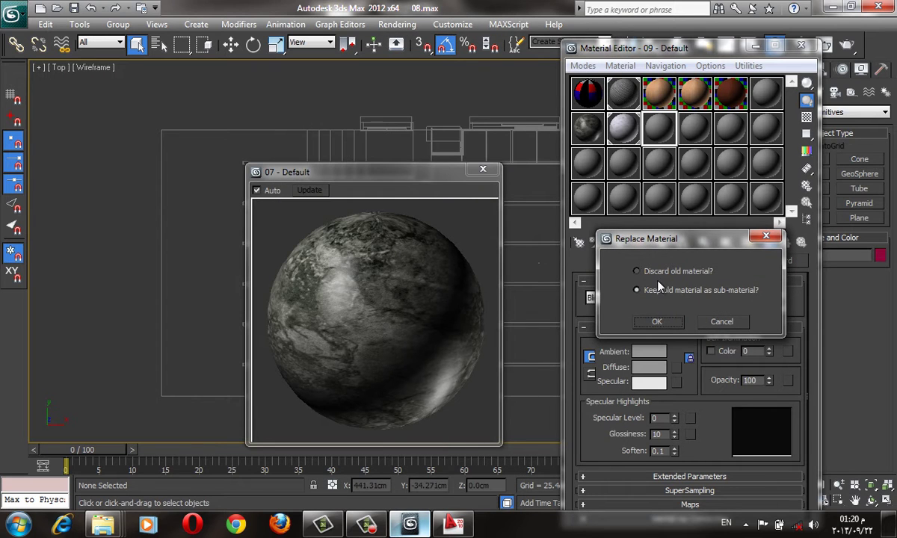
click(657, 321)
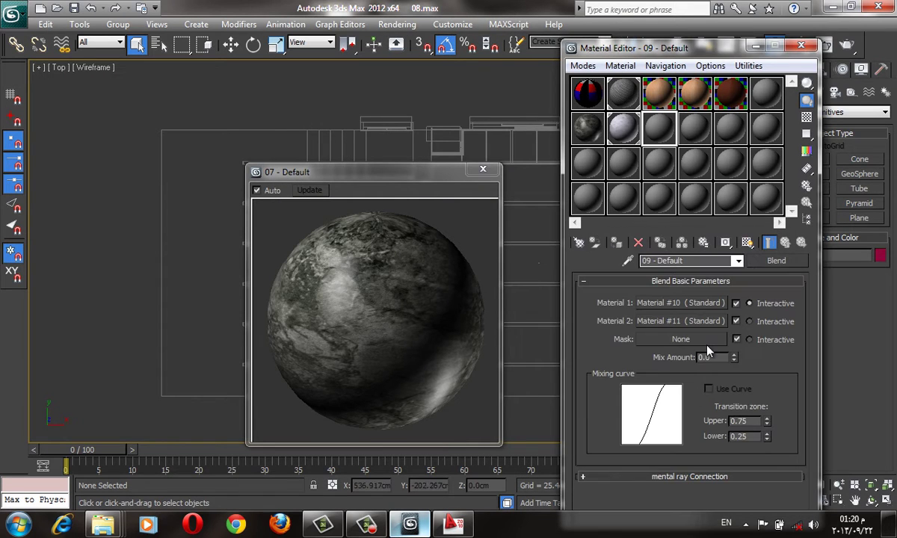
Load Drawing1-Model.jpg from Work (D:) as the Blend's bitmap mask.
click(661, 341)
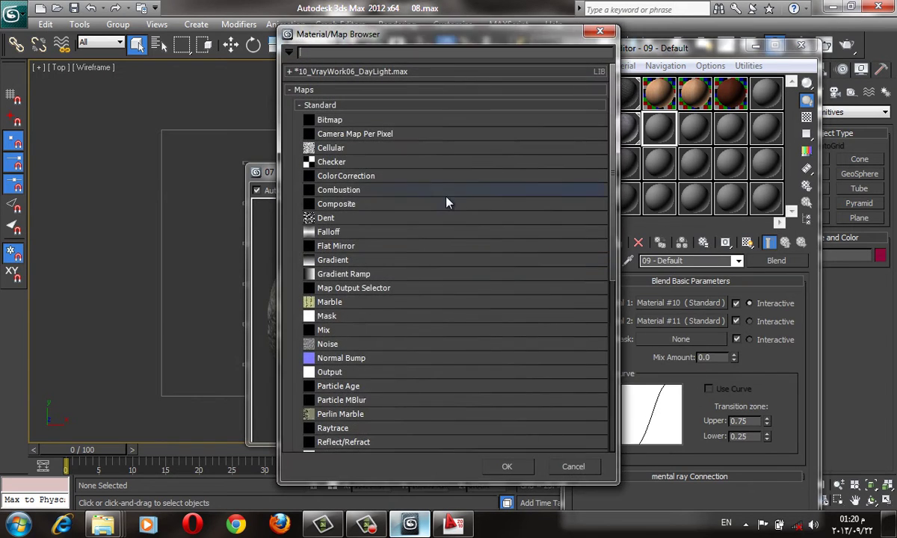
double_click(351, 120)
click(201, 33)
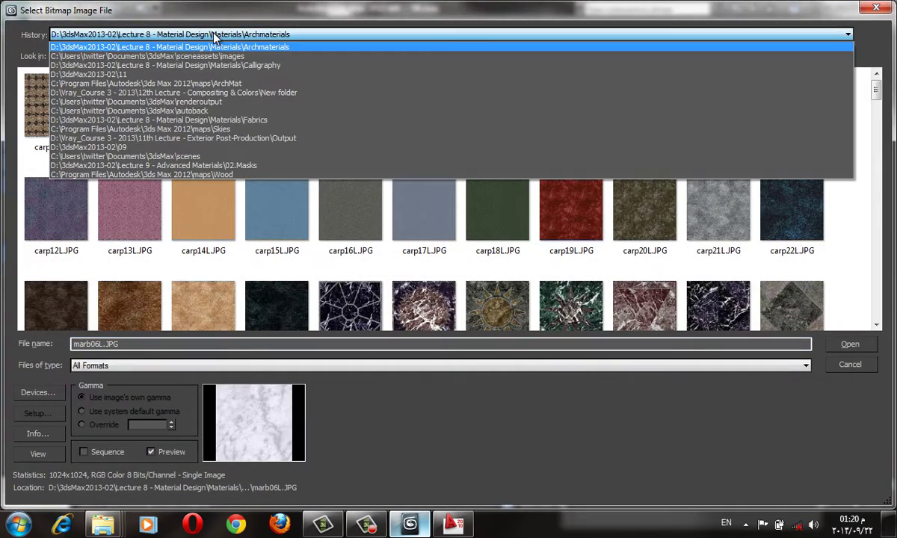
click(191, 54)
click(233, 56)
click(233, 56)
click(234, 56)
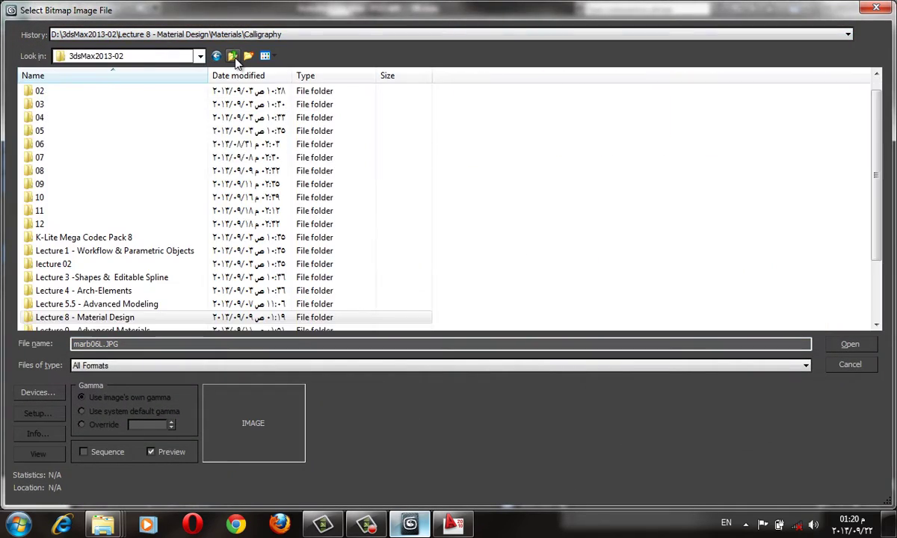
click(233, 56)
click(234, 57)
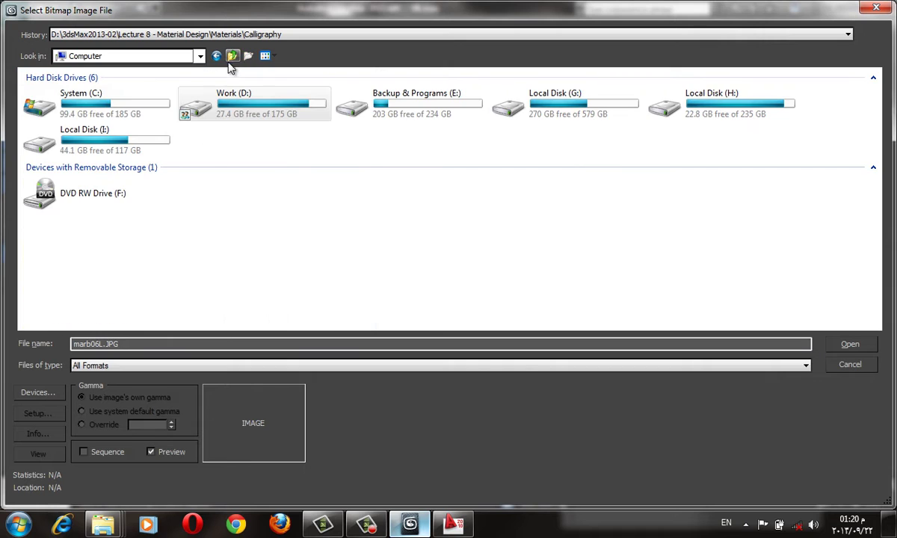
double_click(307, 111)
scroll(298, 184, down, 5)
click(97, 317)
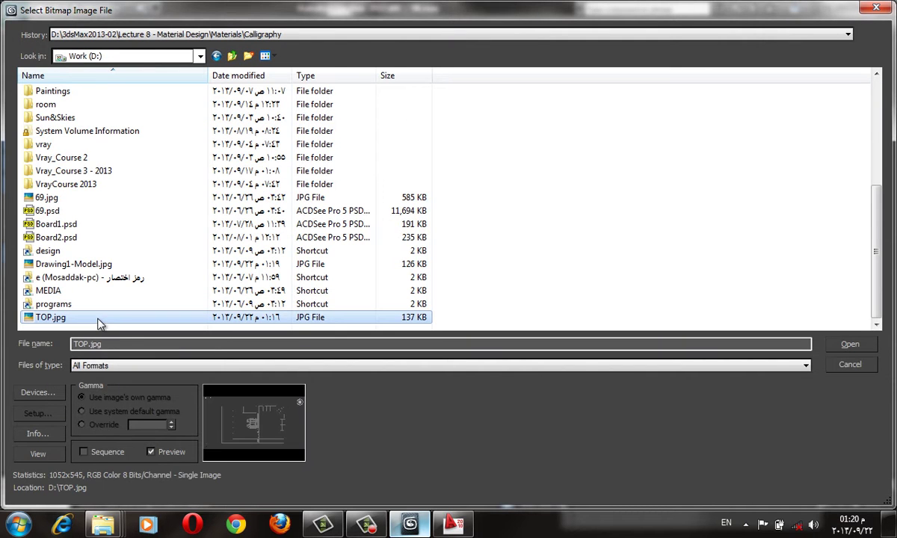
click(96, 266)
double_click(95, 265)
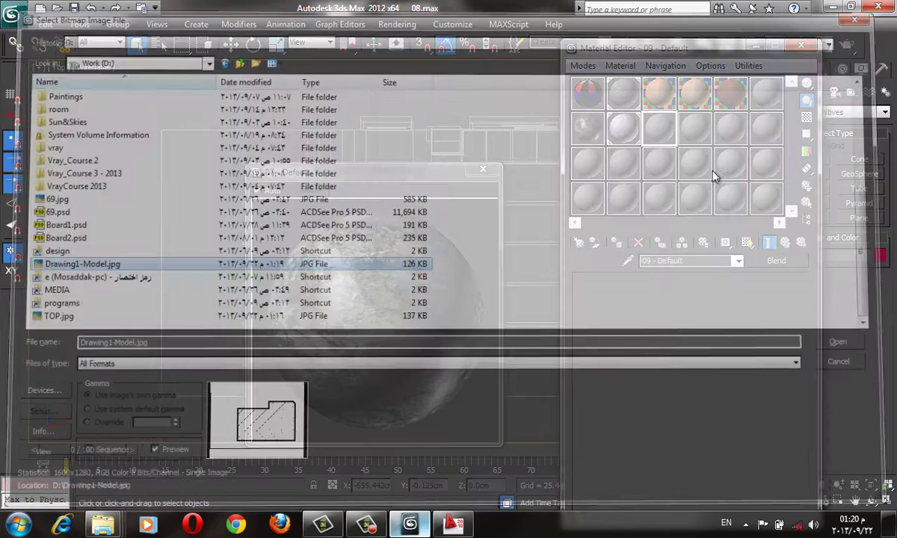
Instance 07 - Default into Material 1 and 08 - Default into Material 2.
click(785, 243)
drag(713, 327, 709, 323)
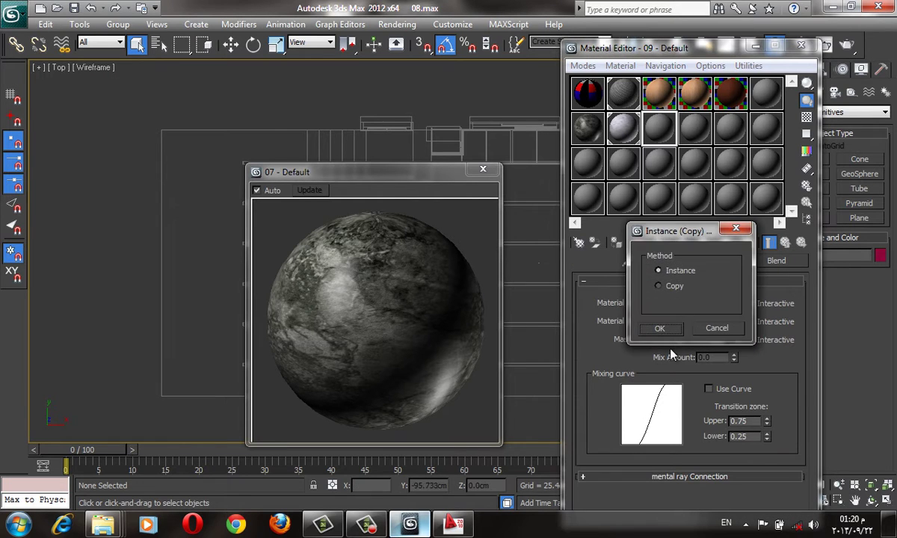
click(661, 329)
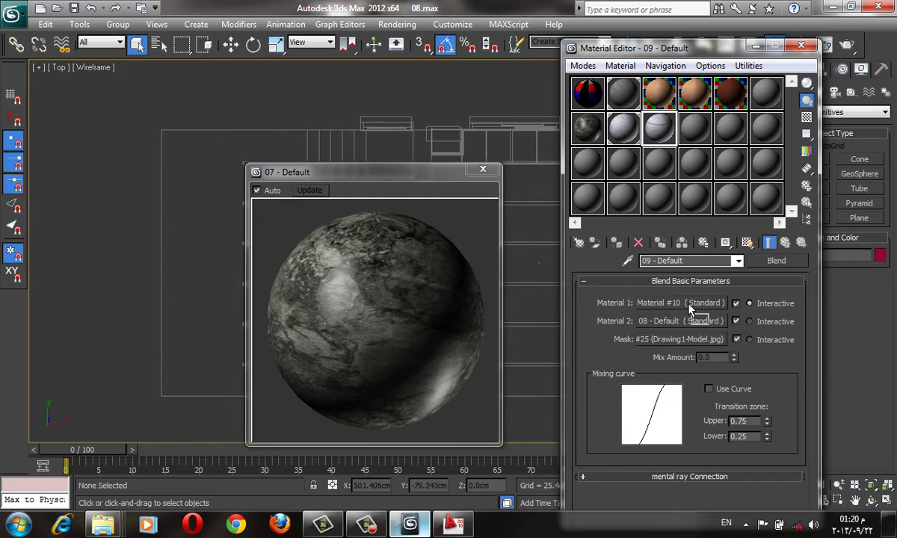
drag(690, 309, 690, 307)
click(660, 327)
Preview the Blend material enlarged on a cube sample.
double_click(660, 127)
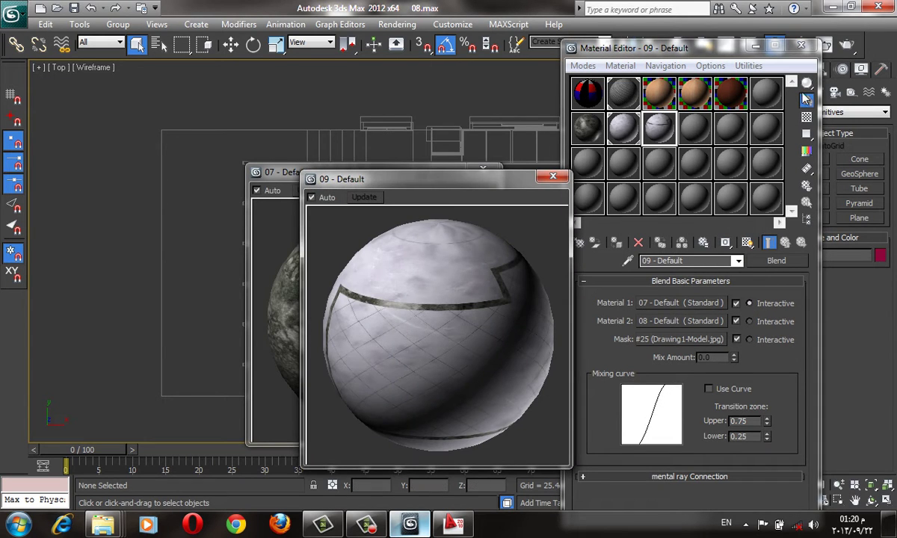
mouse_move(807, 83)
mouse_down()
mouse_move(856, 84)
mouse_move(813, 87)
mouse_up()
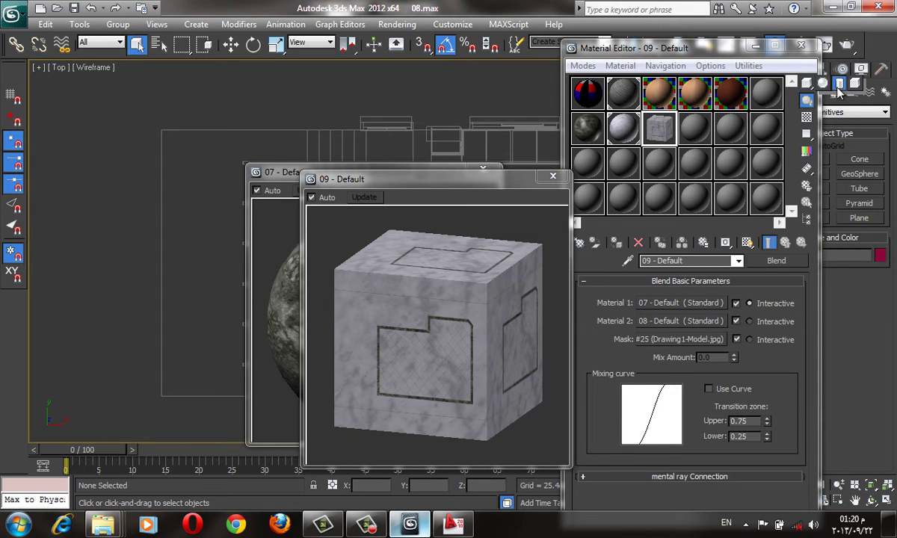
click(346, 384)
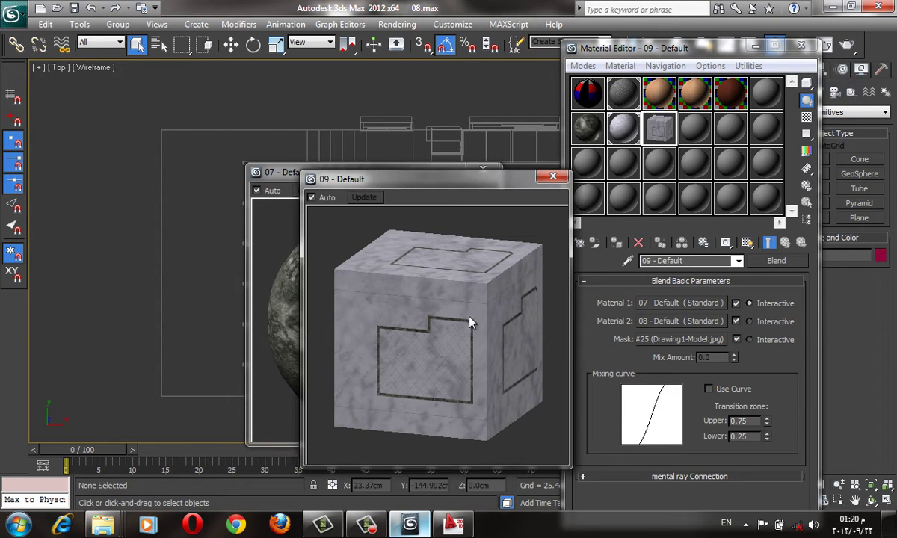
drag(485, 191, 425, 169)
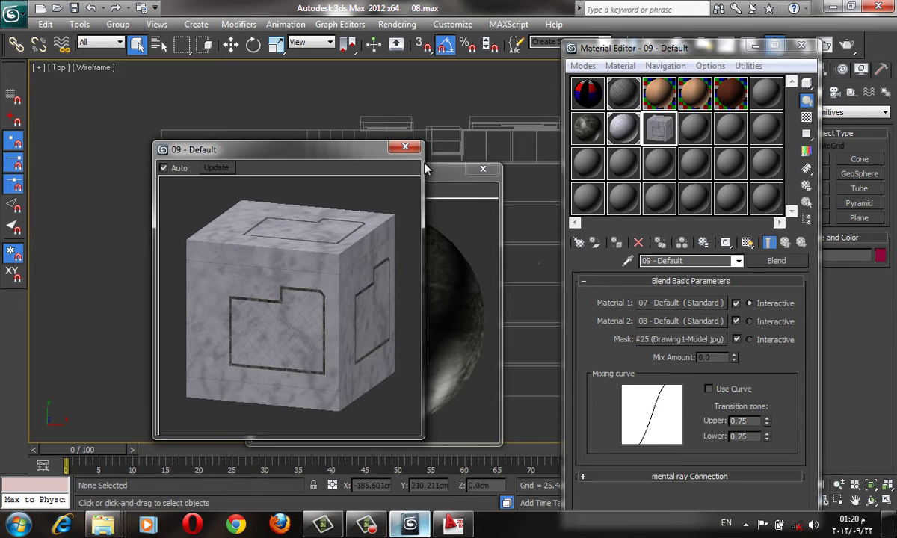
Close the material previews and select the room box in the perspective view.
click(476, 181)
click(483, 169)
click(405, 147)
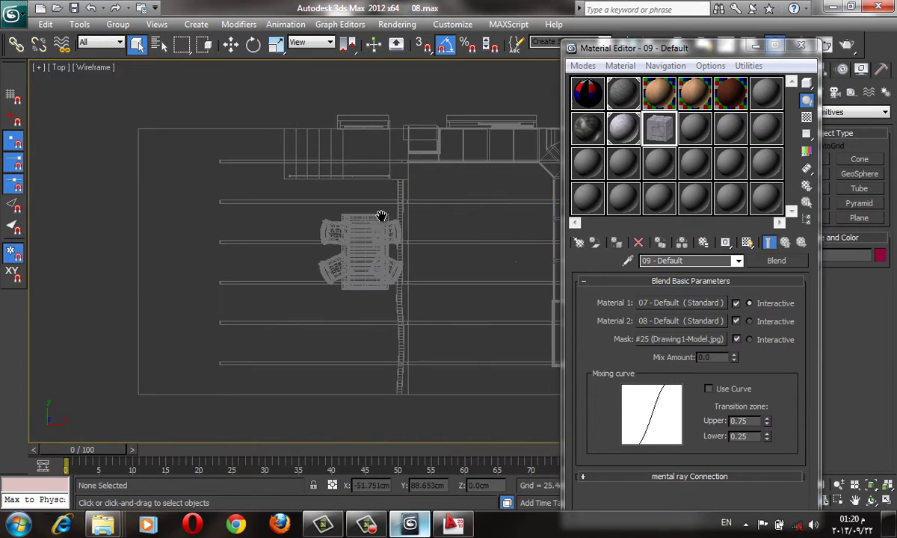
key(F3)
key(F3)
key(p)
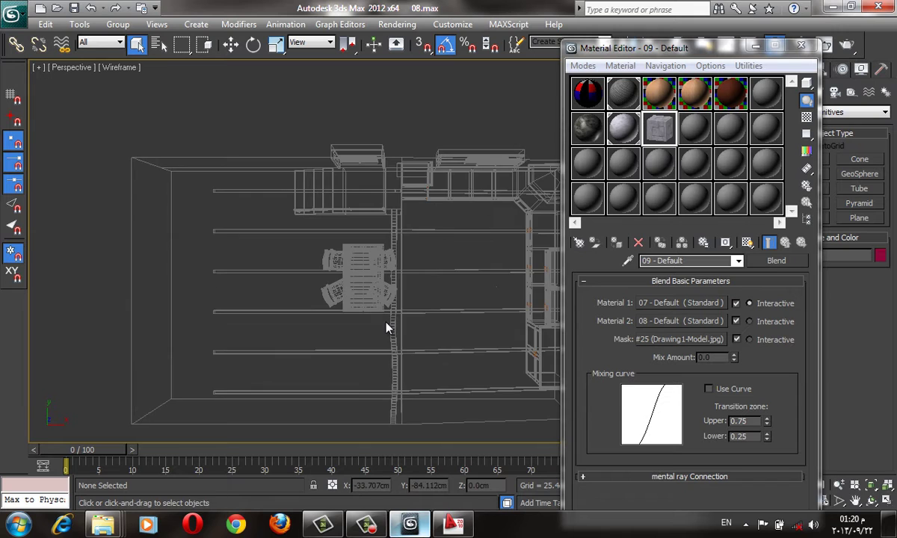
scroll(382, 329, up, 2)
alt+middle_drag(382, 330, 419, 241)
key(F3)
middle_drag(410, 367, 410, 292)
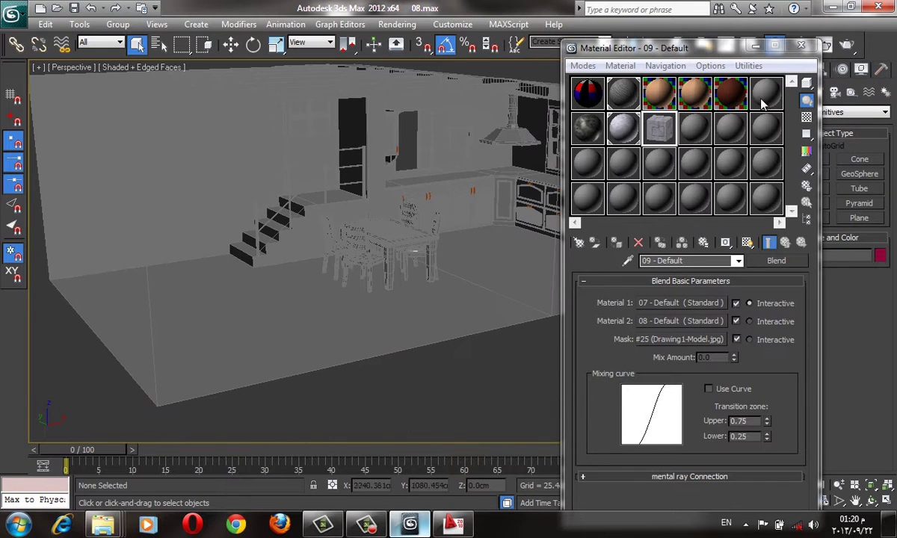
click(392, 329)
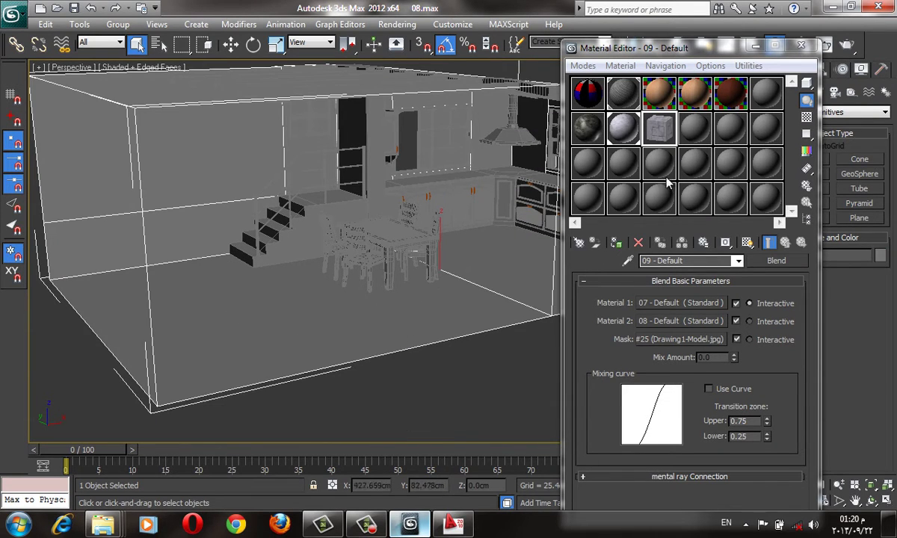
Select the floor polygons of the room box at Polygon level.
drag(698, 49, 614, 69)
click(795, 69)
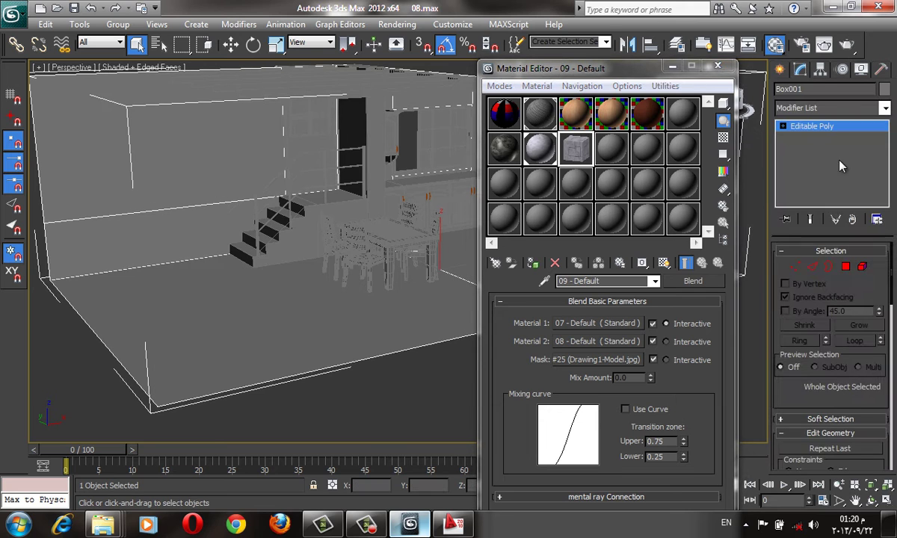
click(845, 267)
click(373, 320)
alt+middle_drag(372, 320, 348, 278)
alt+middle_drag(407, 297, 389, 293)
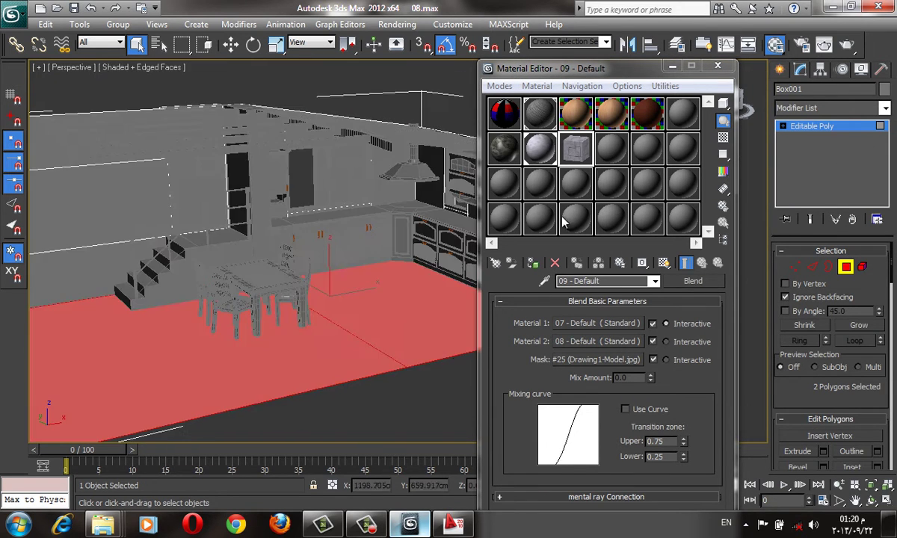
mouse_move(410, 367)
alt+middle_down()
mouse_move(401, 334)
mouse_move(575, 337)
mouse_move(644, 327)
alt+middle_up()
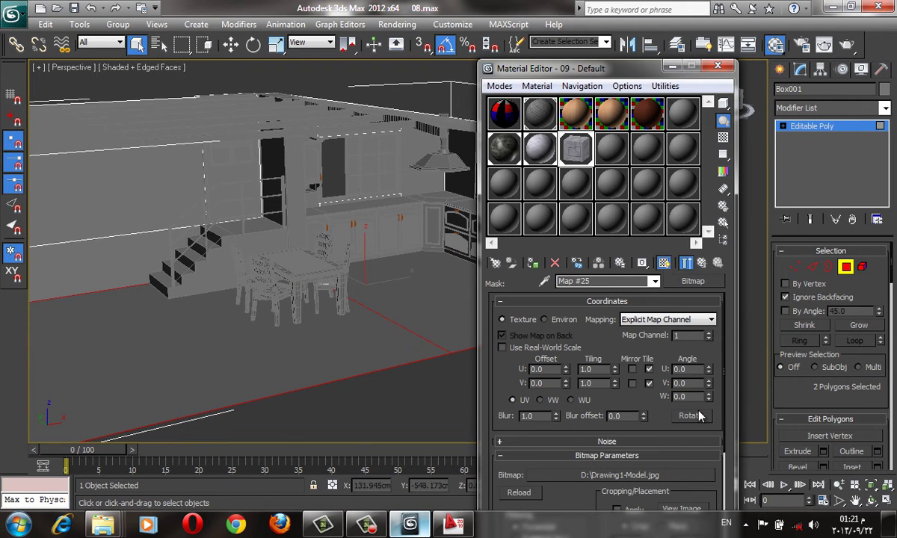
scroll(652, 407, down, 3)
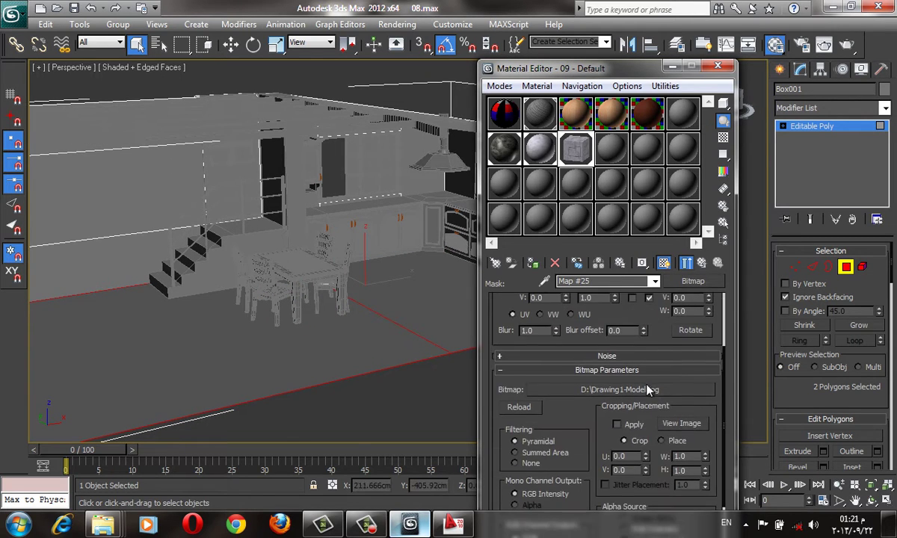
Show the Blend material shaded in the viewport and close the Material Editor.
click(701, 264)
alt+middle_drag(425, 347, 416, 366)
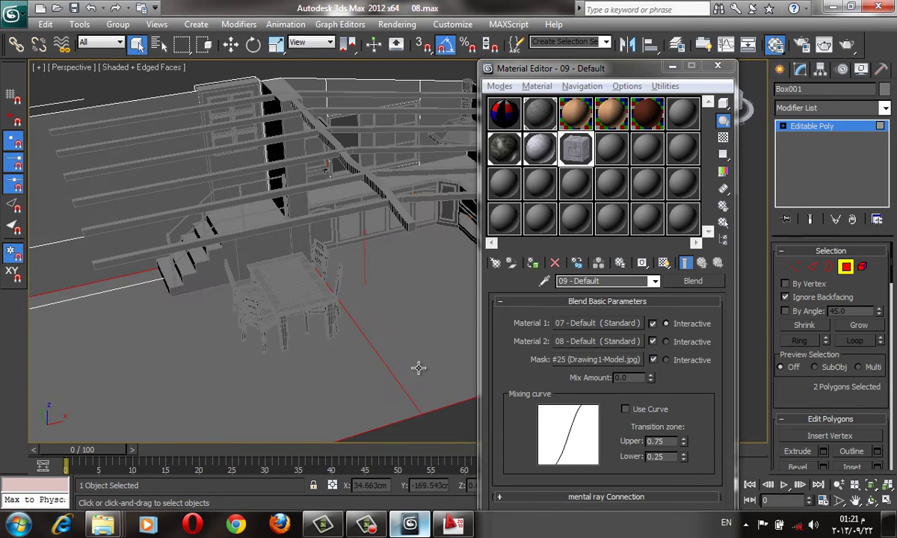
click(666, 265)
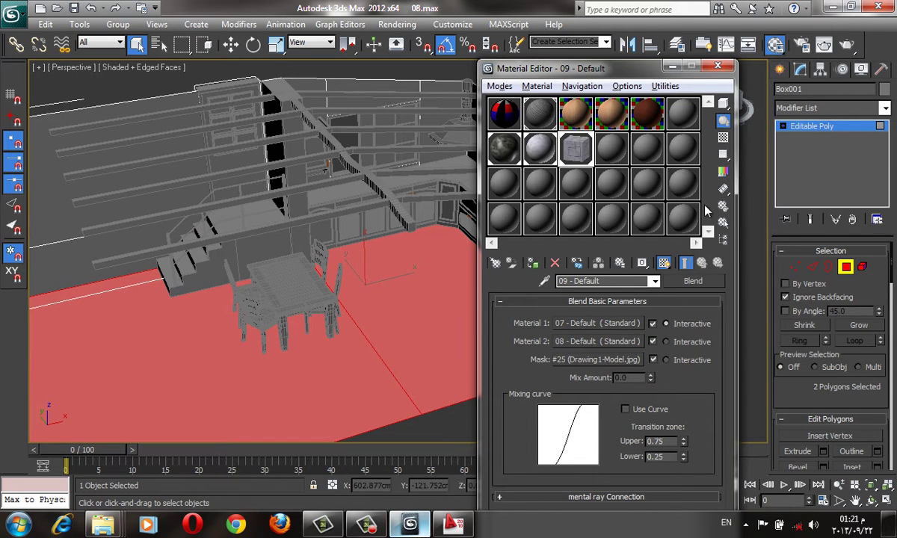
click(722, 68)
Add a UVW Map modifier to the floor from the Modifier List.
click(805, 109)
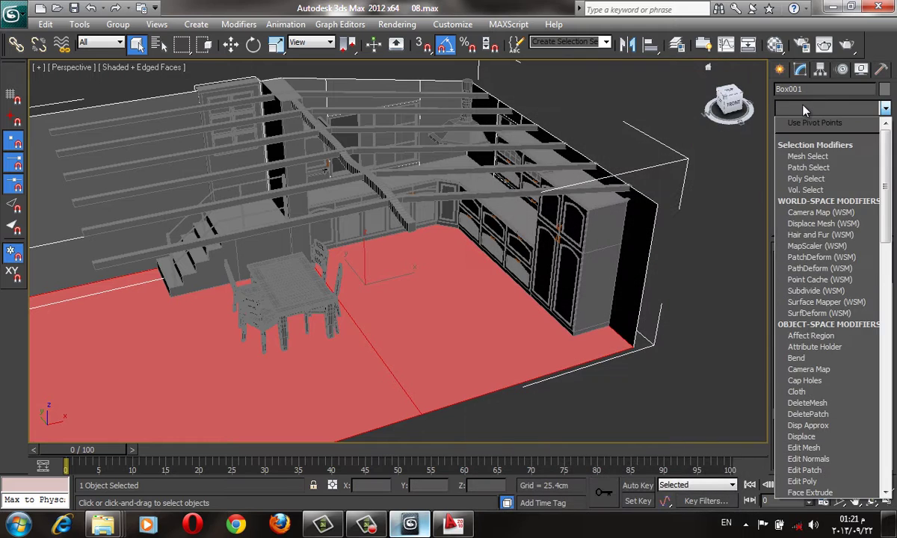
text(uvw)
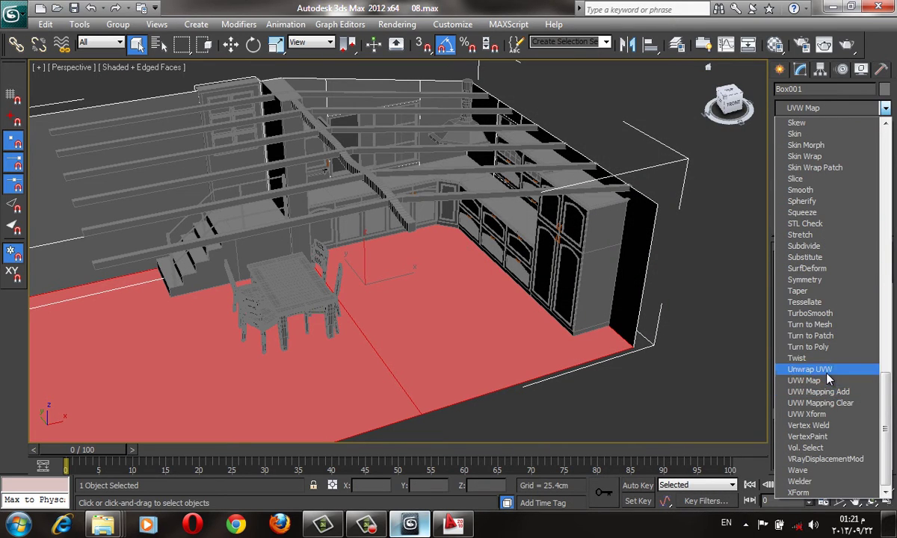
click(829, 382)
mouse_move(513, 327)
alt+middle_down()
mouse_move(464, 284)
mouse_move(504, 274)
mouse_move(479, 296)
alt+middle_up()
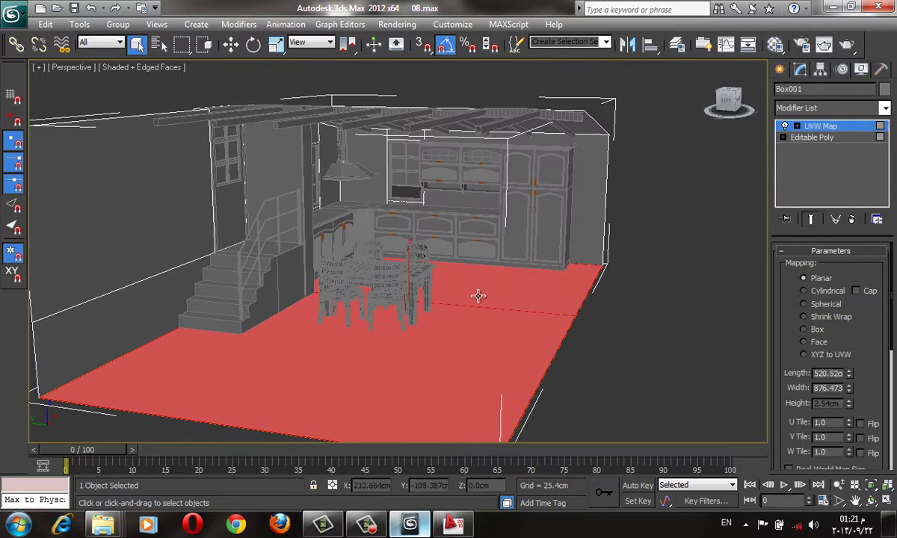
scroll(476, 298, up, 4)
Crop the Drawing1-Model.jpg mask's top and bottom edges to the outline (V 0.141, H 0.738).
key(m)
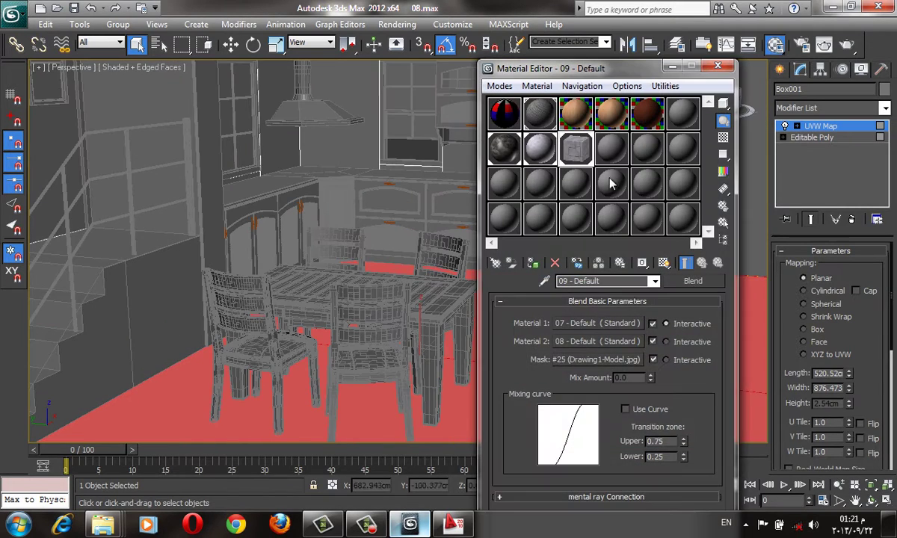
click(591, 360)
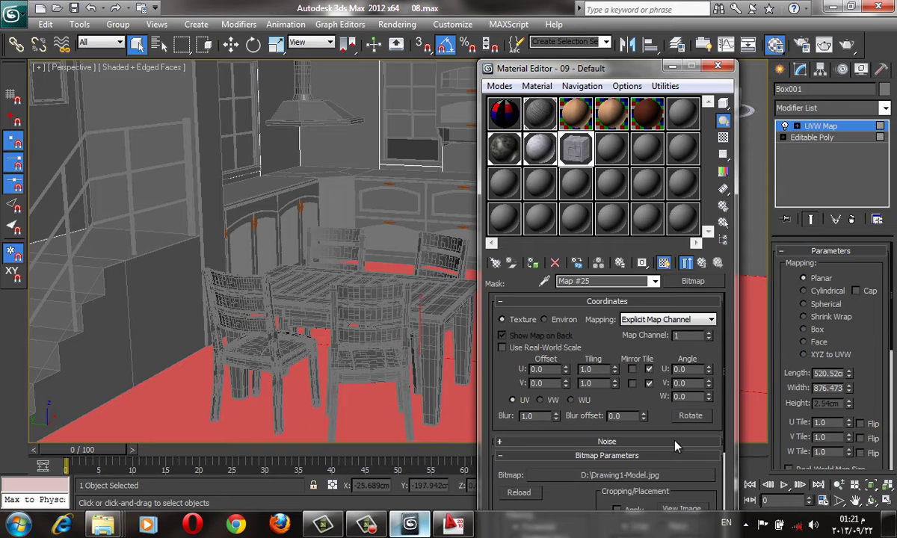
scroll(676, 447, down, 1)
scroll(675, 448, down, 3)
click(679, 465)
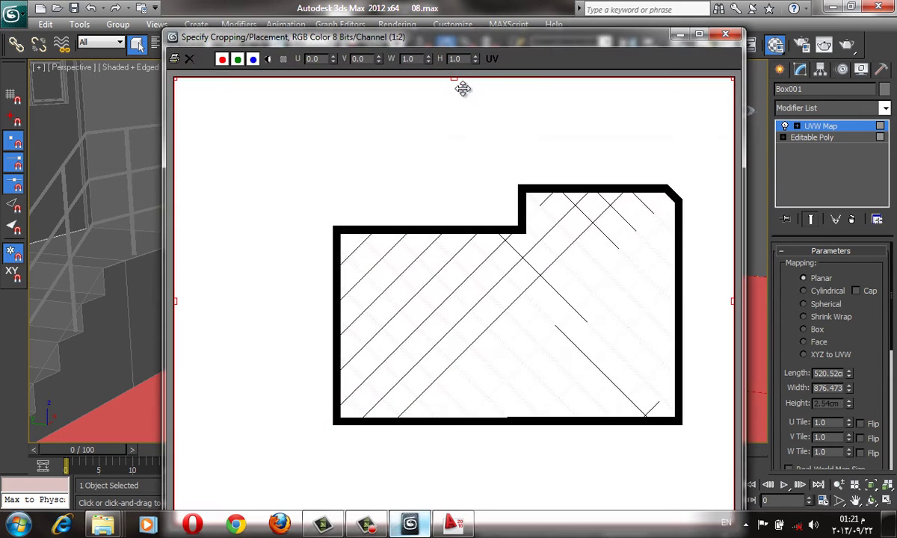
drag(500, 37, 480, 0)
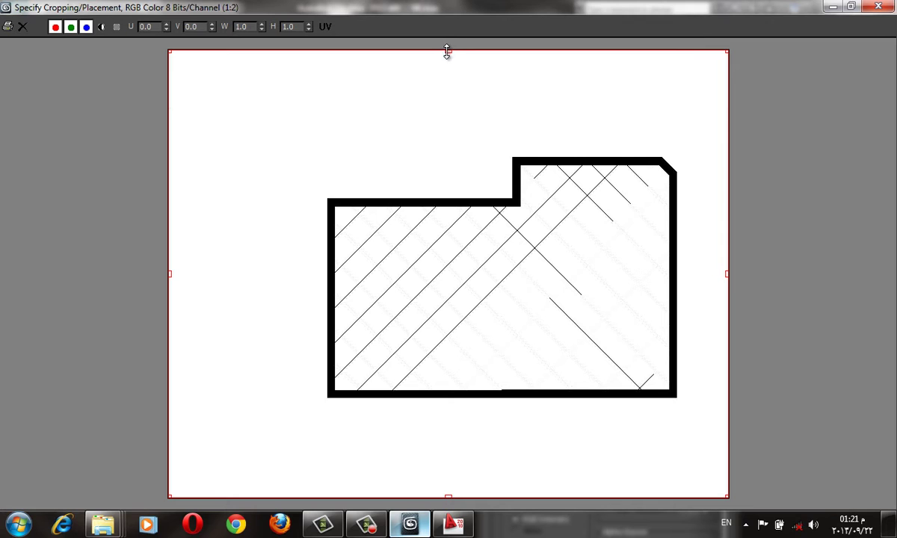
drag(448, 51, 454, 113)
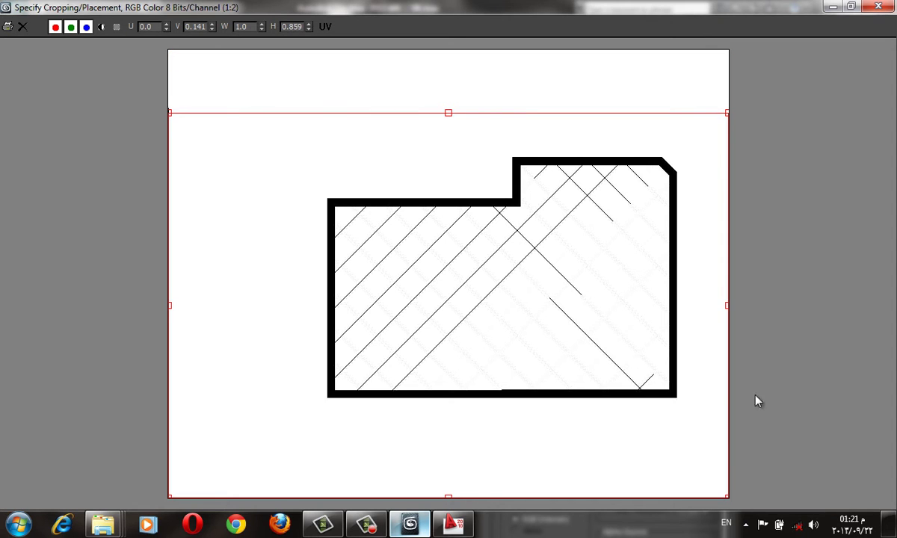
drag(448, 498, 448, 443)
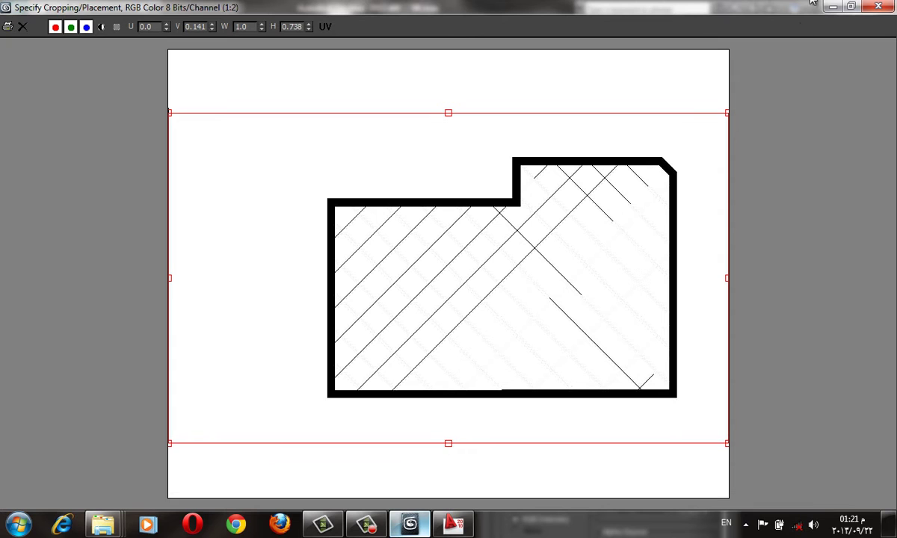
click(885, 6)
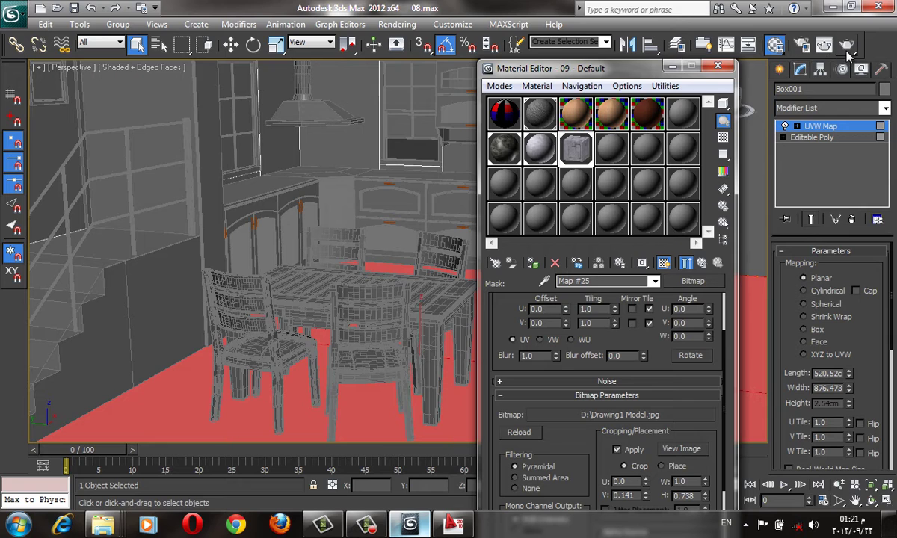
Render the perspective view past the missing maps and coordinates warnings, then close it.
click(718, 66)
alt+middle_drag(729, 178, 598, 247)
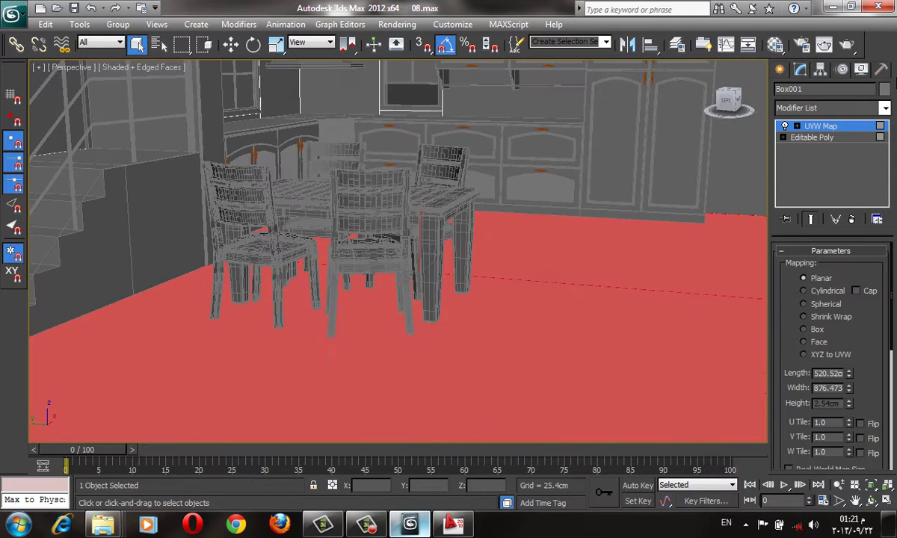
click(823, 44)
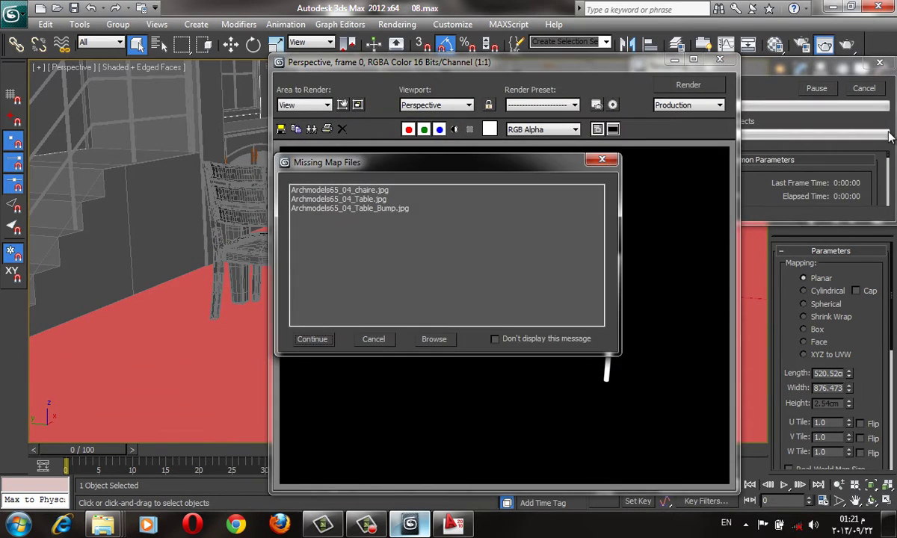
click(312, 339)
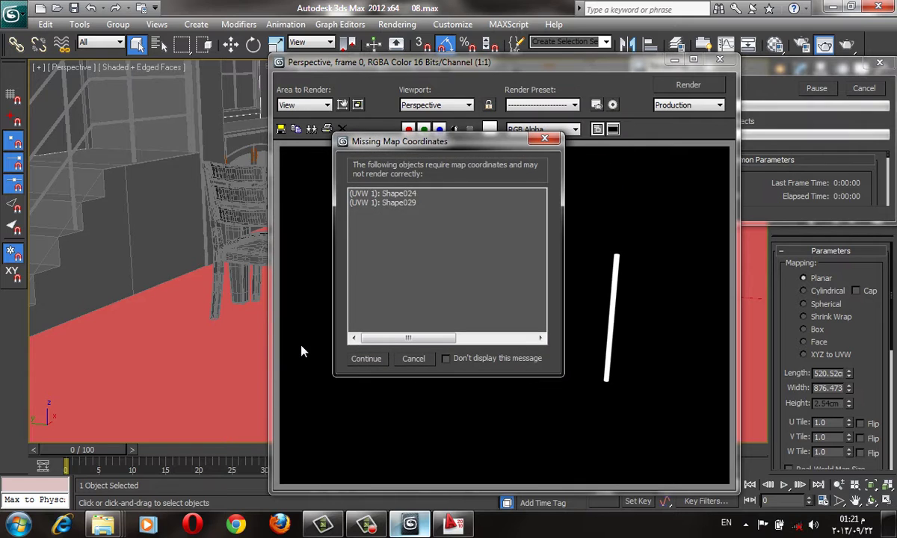
click(373, 360)
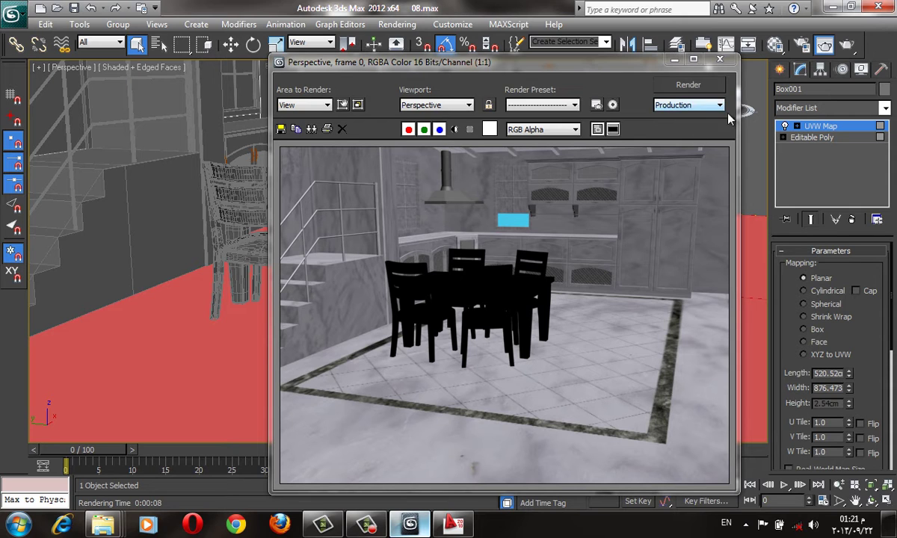
click(719, 61)
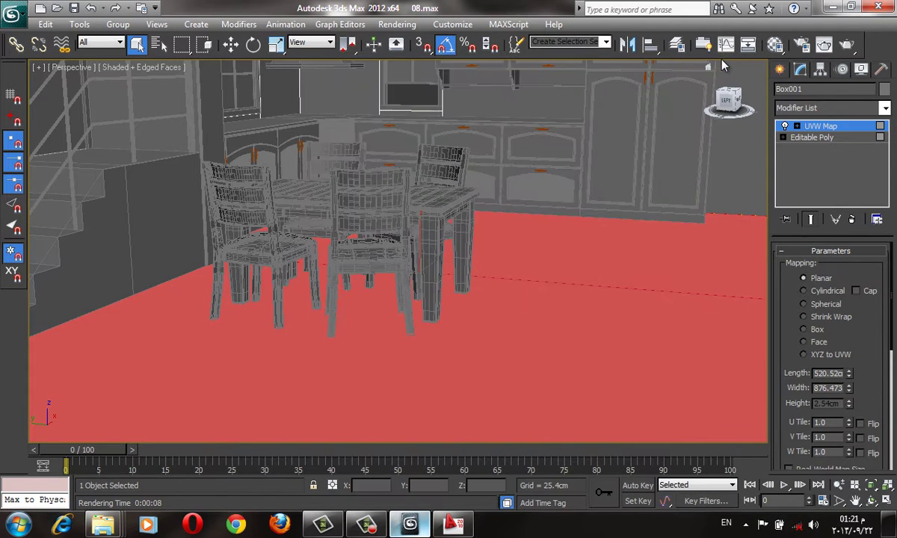
Open the enlarged material preview and step into sub-material 08 - Default.
key(m)
double_click(574, 151)
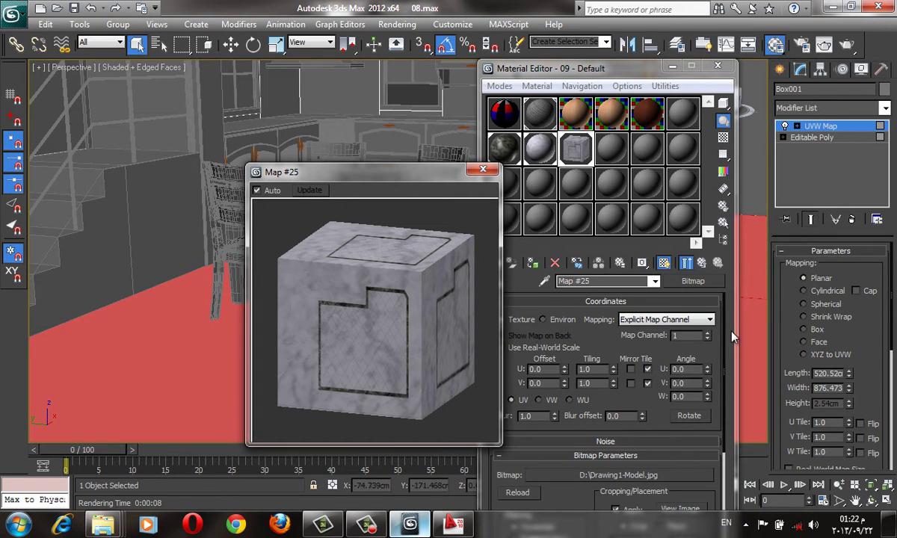
click(703, 265)
click(703, 266)
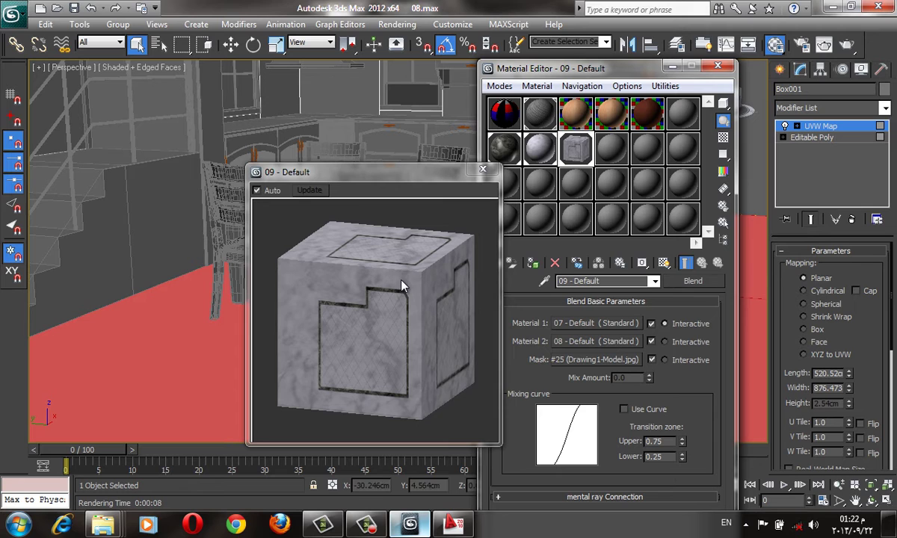
click(620, 324)
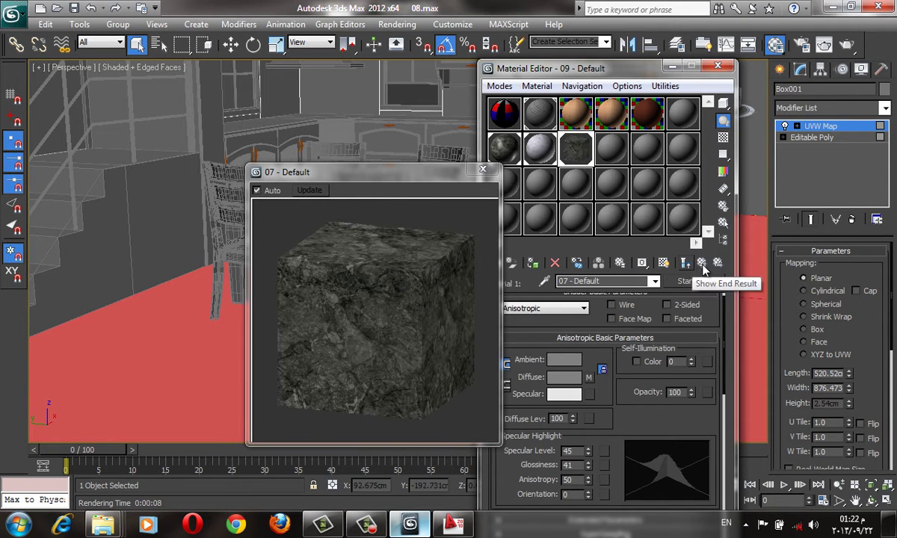
click(685, 263)
click(586, 341)
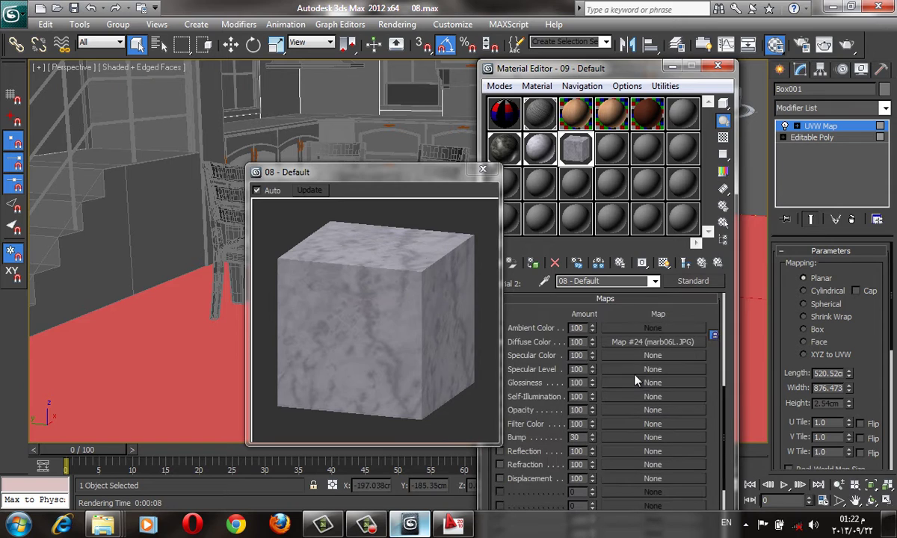
Set Map #24 tiling to 5.0 in U and V, then return to Blend material 09.
click(647, 343)
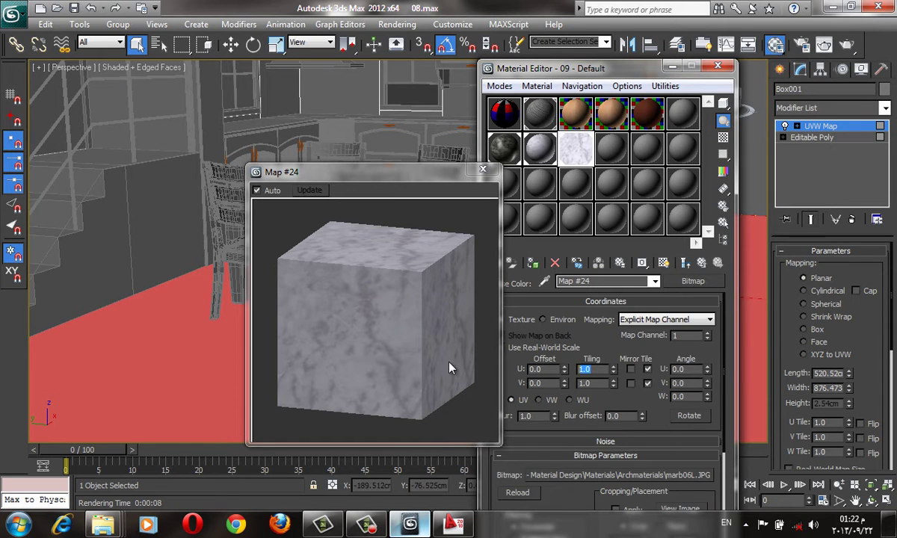
text(5)
key(Tab)
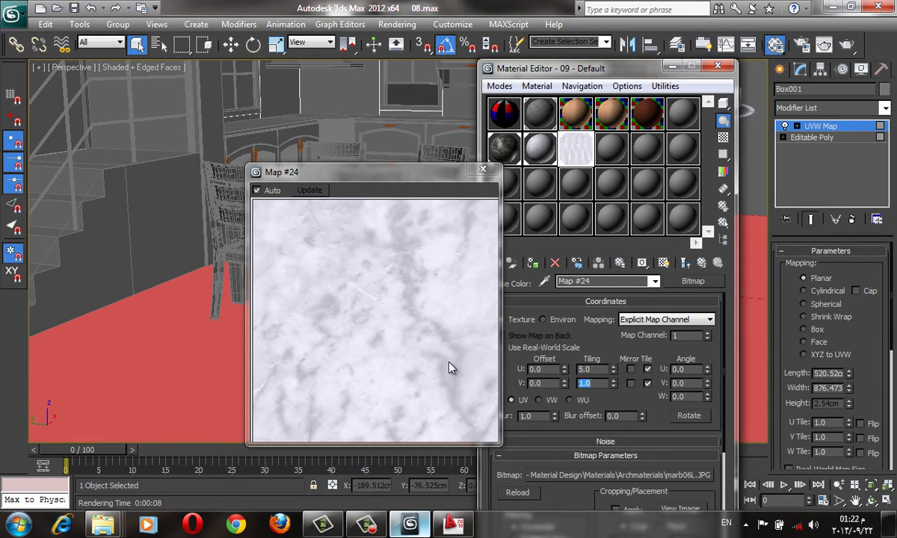
text(5)
key(Return)
click(703, 262)
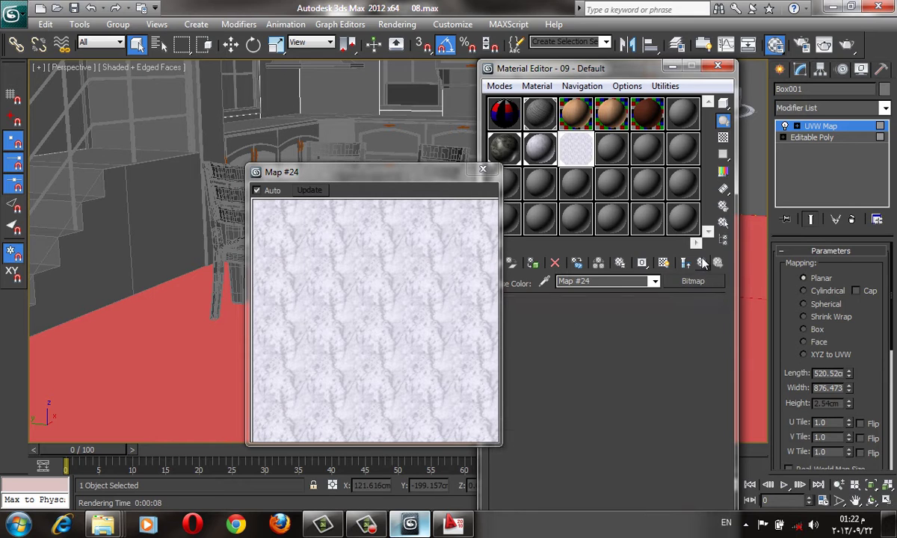
click(702, 263)
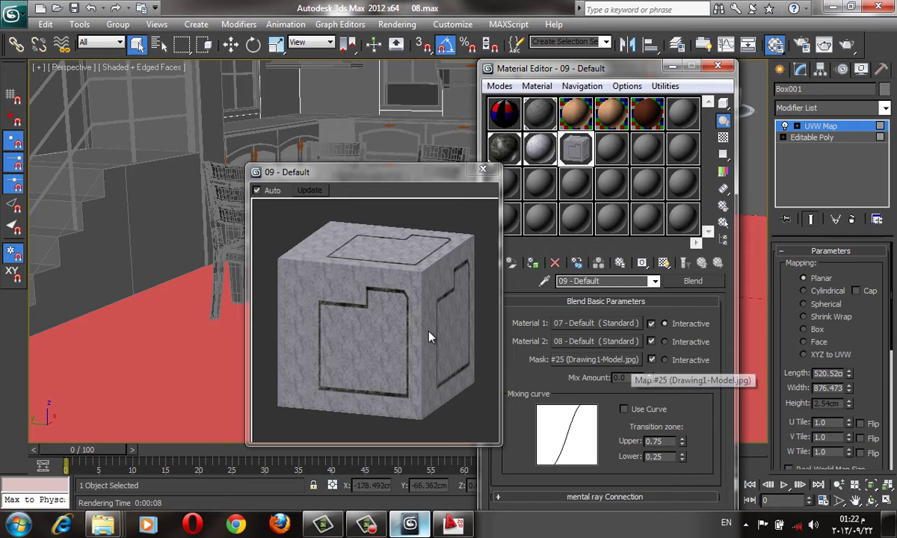
Move the enlarged Blend preview window left and copy the Mask map.
click(370, 262)
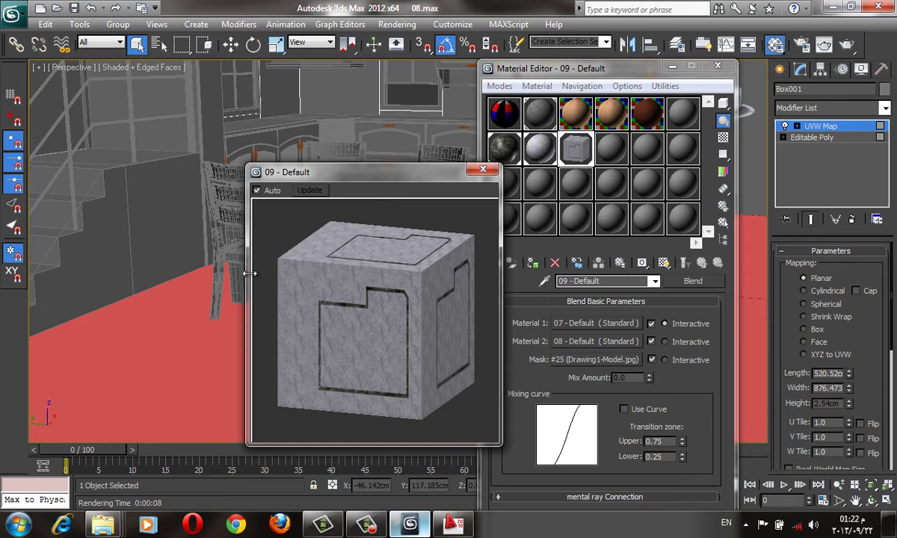
drag(248, 231, 160, 231)
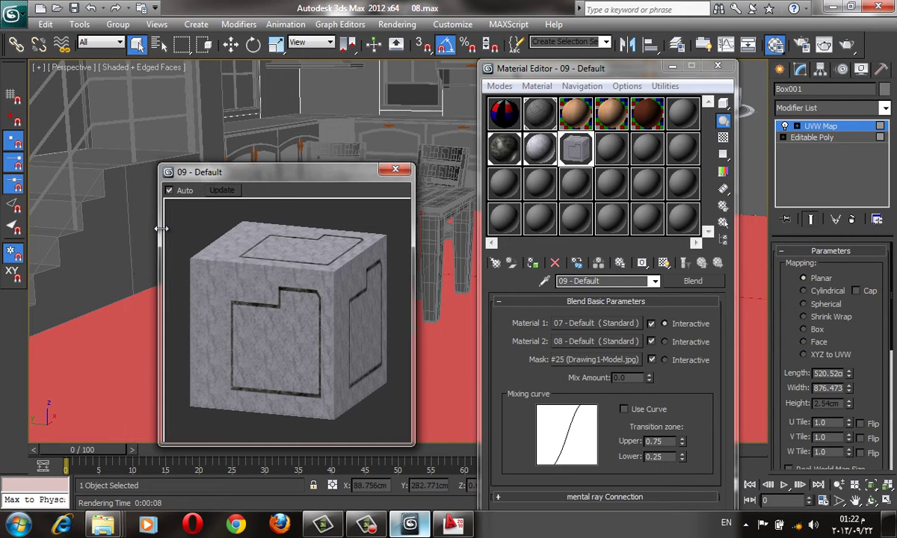
drag(296, 175, 298, 171)
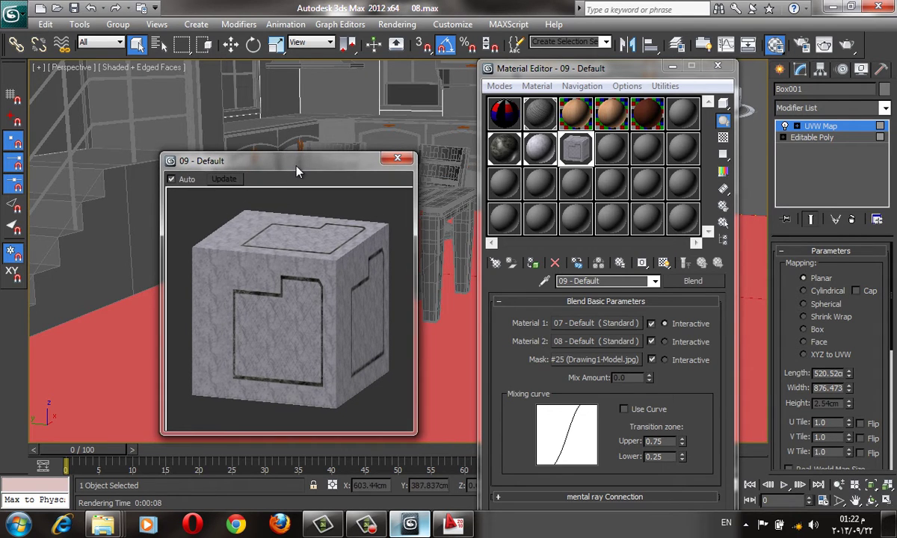
right_click(587, 360)
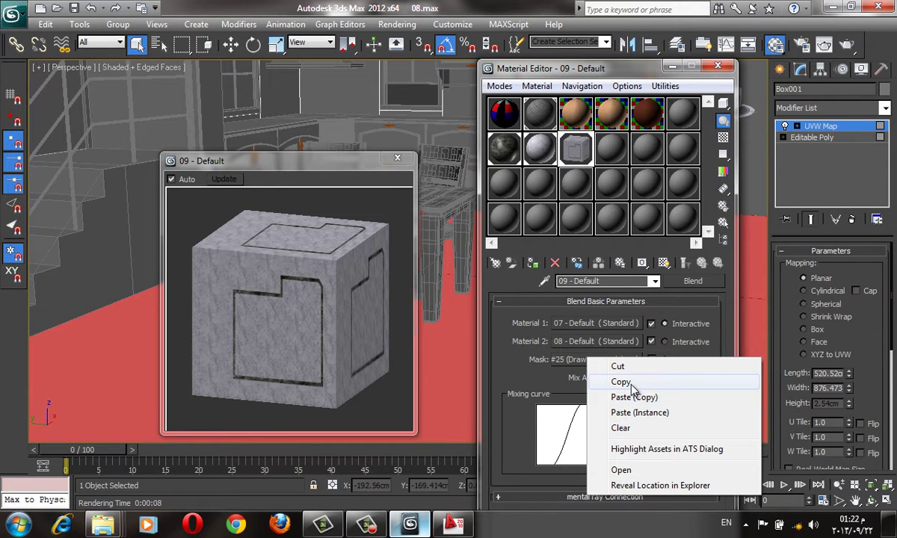
click(621, 382)
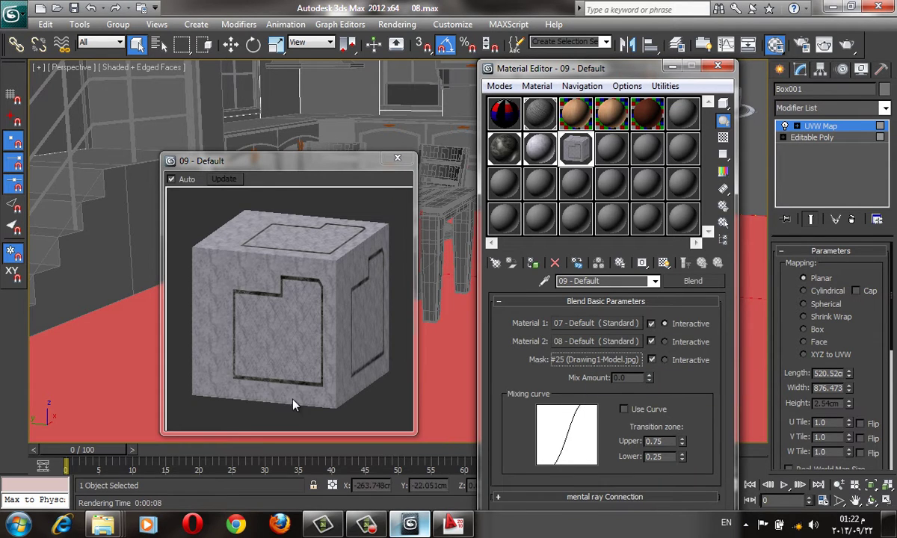
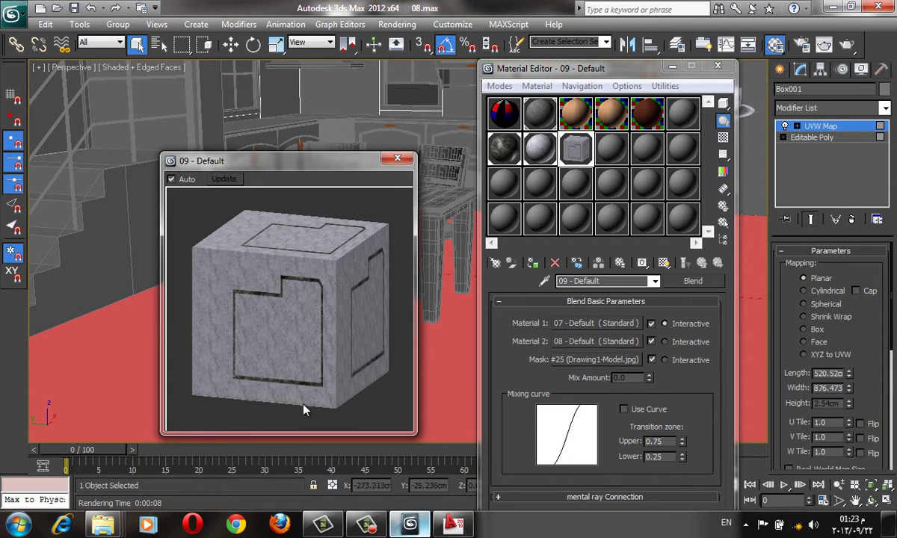
Close the material preview and Material Editor, then orbit around the kitchen toward the table.
click(397, 158)
click(718, 66)
key(F4)
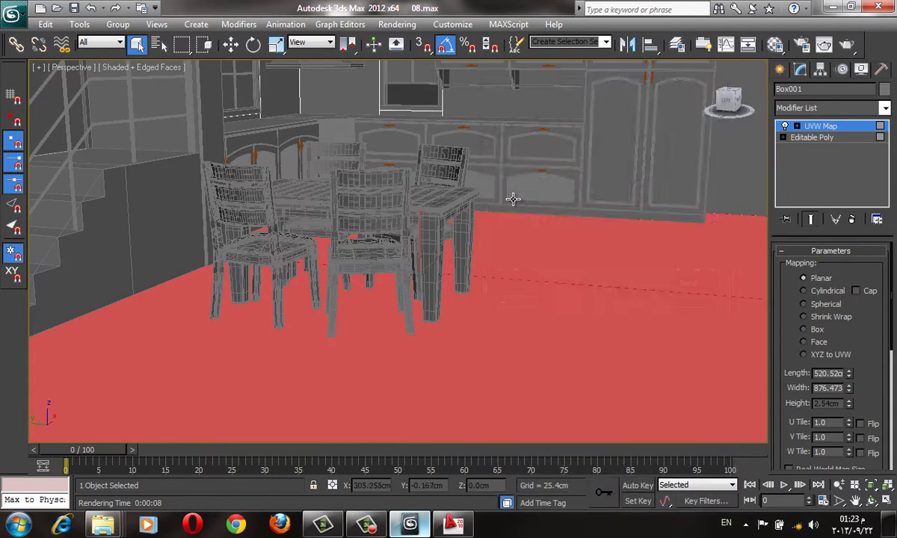
click(780, 69)
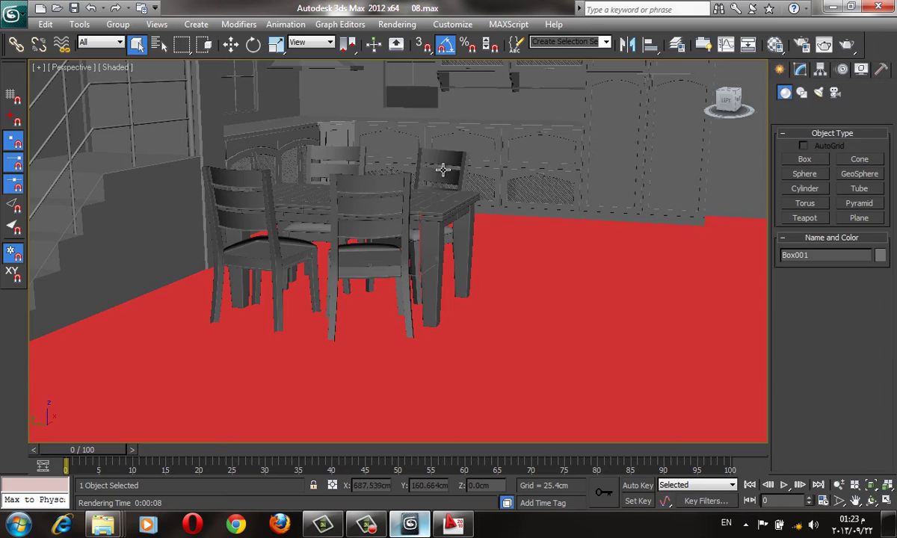
alt+middle_drag(445, 171, 457, 237)
key(F3)
key(F3)
mouse_move(630, 227)
alt+middle_down()
mouse_move(570, 254)
mouse_move(585, 376)
alt+middle_up()
Select Box001's wall polygons by inverting the floor selection with Ctrl+I in Polygon mode.
key(ctrl+i)
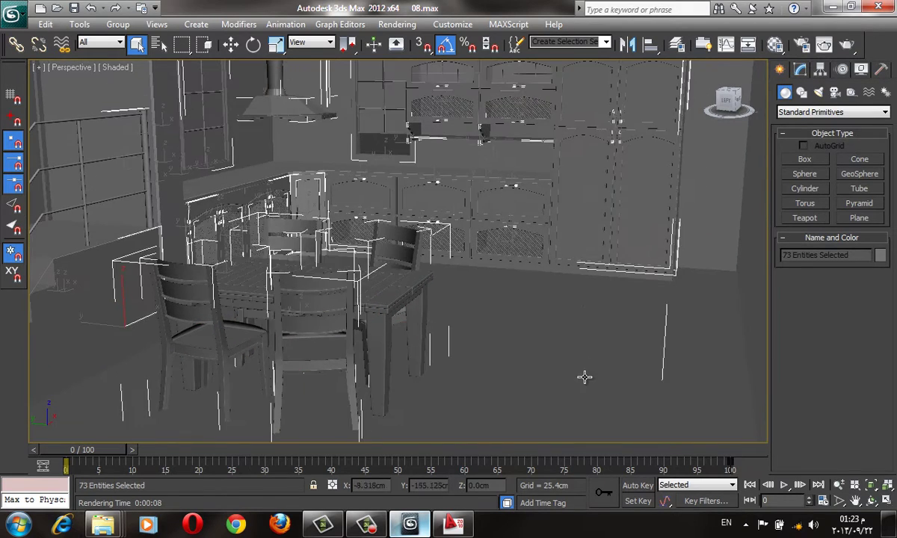
key(ctrl+i)
key(F3)
click(800, 70)
click(813, 137)
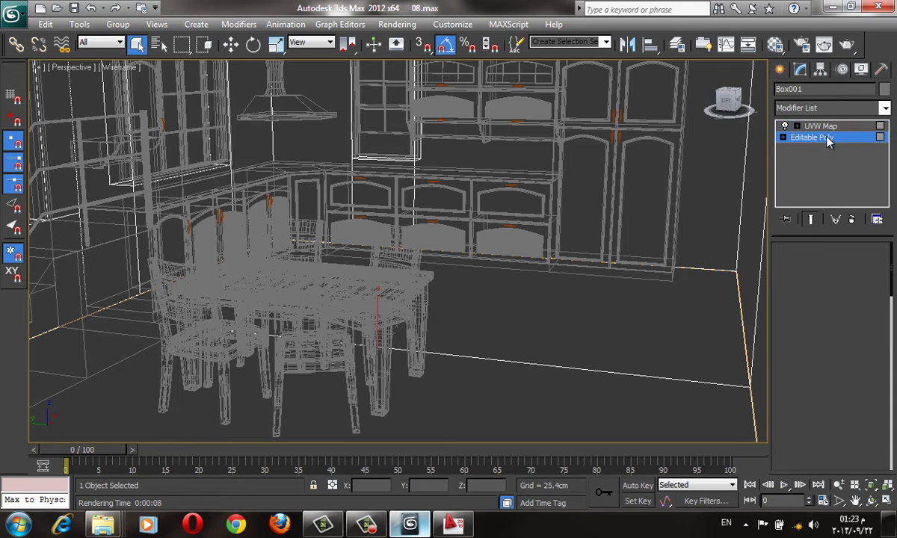
key(4)
key(F3)
alt+middle_drag(659, 302, 659, 309)
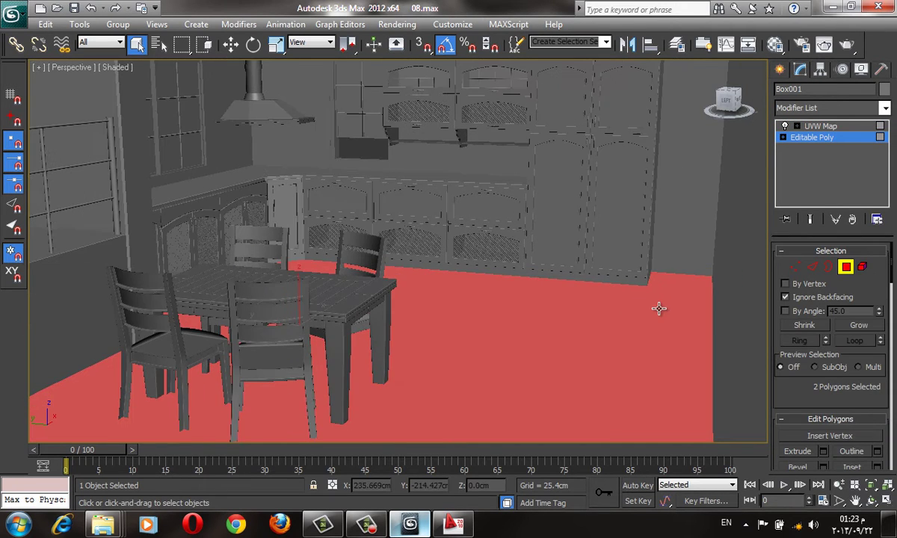
key(ctrl+i)
Pick the 14 - Default material slot for the walls, then return Box001 to object level.
scroll(620, 318, down, 3)
key(m)
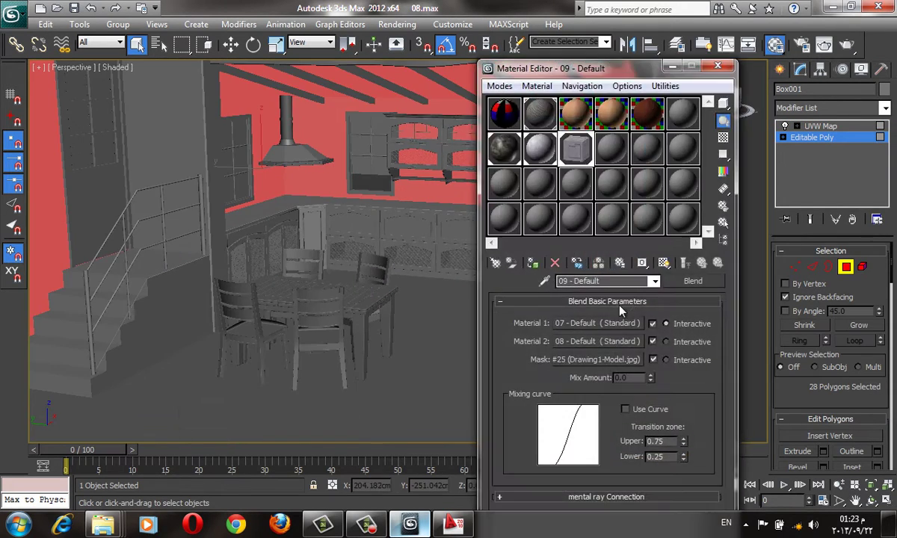
click(540, 184)
click(534, 262)
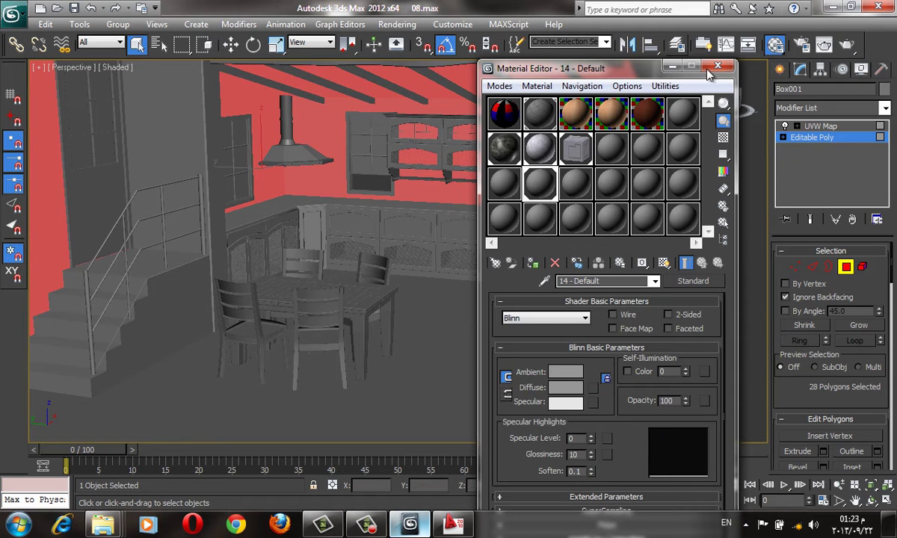
click(718, 68)
click(745, 74)
click(781, 69)
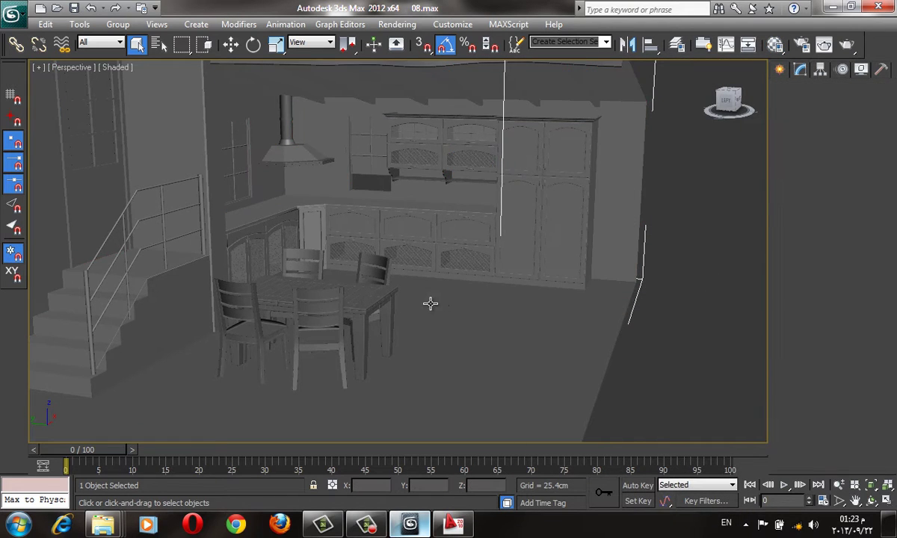
mouse_move(430, 305)
alt+middle_down()
mouse_move(445, 280)
mouse_move(463, 308)
mouse_move(469, 211)
alt+middle_up()
click(845, 43)
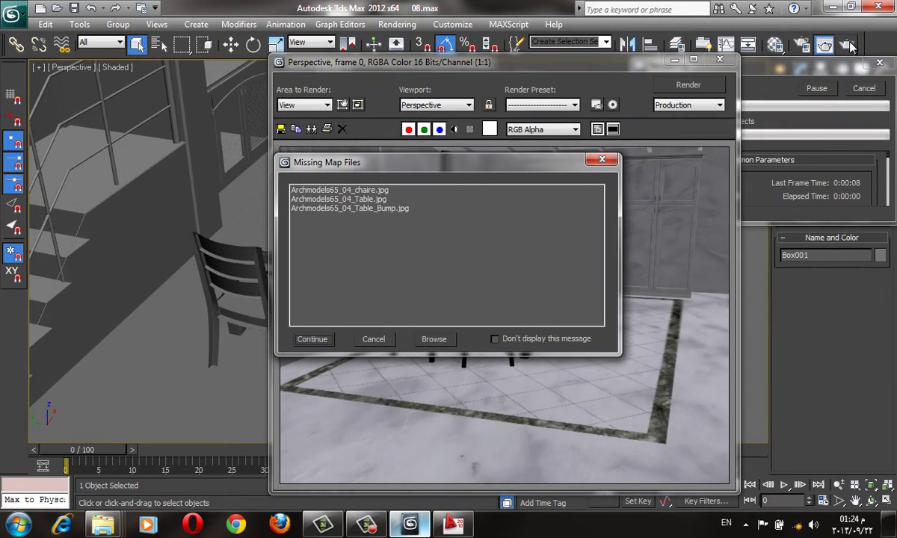
key(Return)
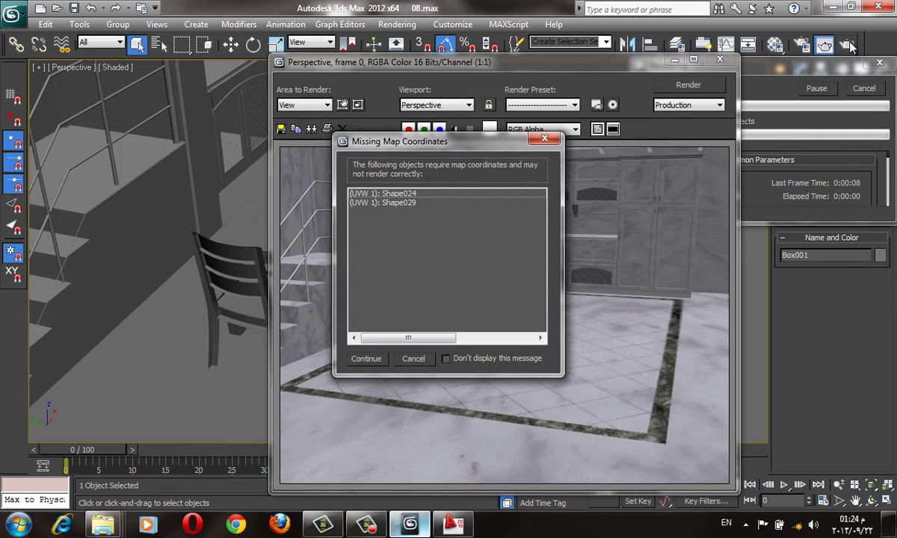
click(370, 359)
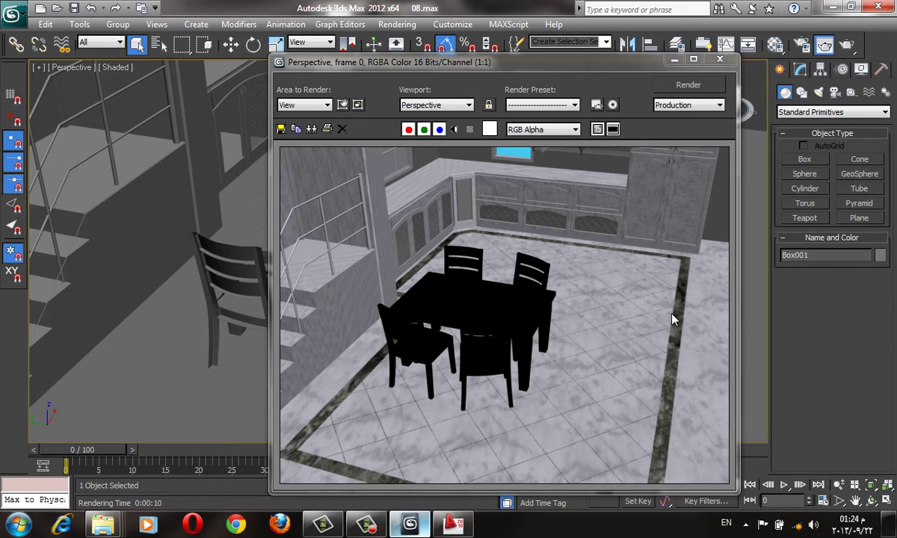
click(720, 60)
mouse_move(457, 254)
alt+middle_down()
mouse_move(466, 281)
mouse_move(515, 240)
mouse_move(505, 301)
mouse_move(633, 156)
mouse_move(563, 130)
alt+middle_up()
key(F4)
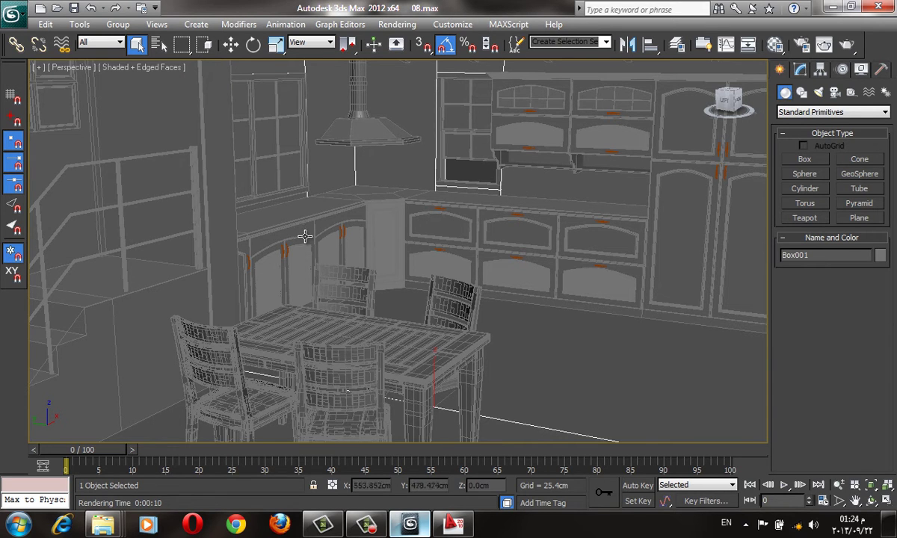
Orbit around the stairs and cabinets, toggling shading modes and briefly checking the Material Editor.
alt+middle_drag(307, 234, 411, 195)
key(F4)
mouse_move(507, 236)
alt+middle_down()
mouse_move(411, 214)
mouse_move(389, 263)
alt+middle_up()
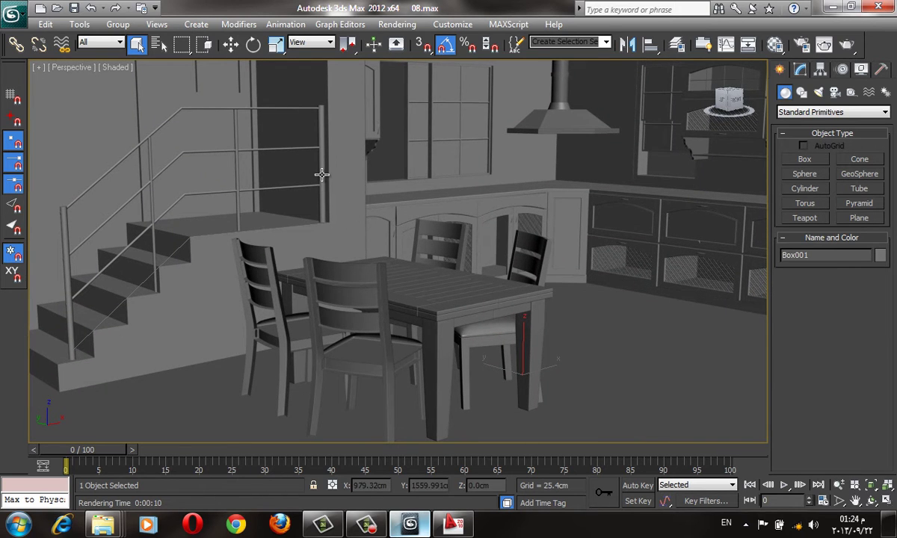
key(F4)
key(F4)
key(F3)
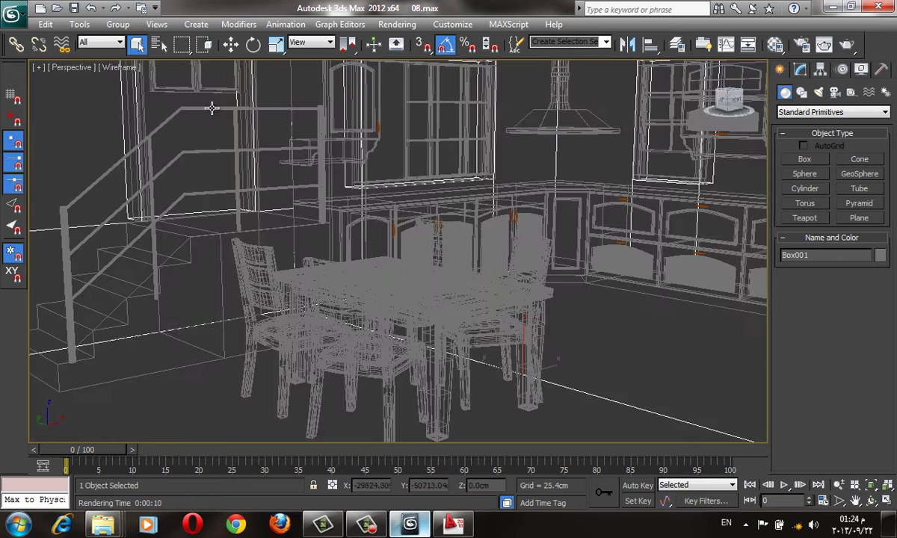
key(F3)
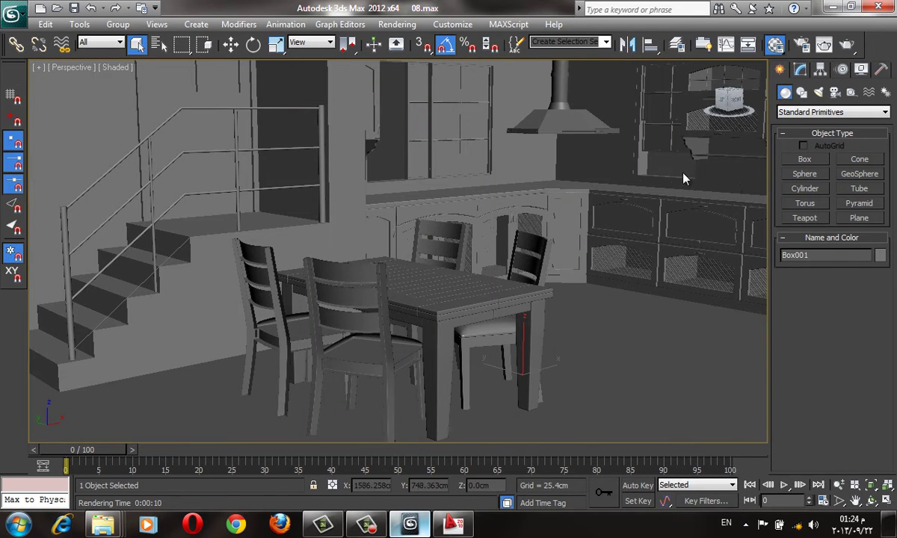
key(m)
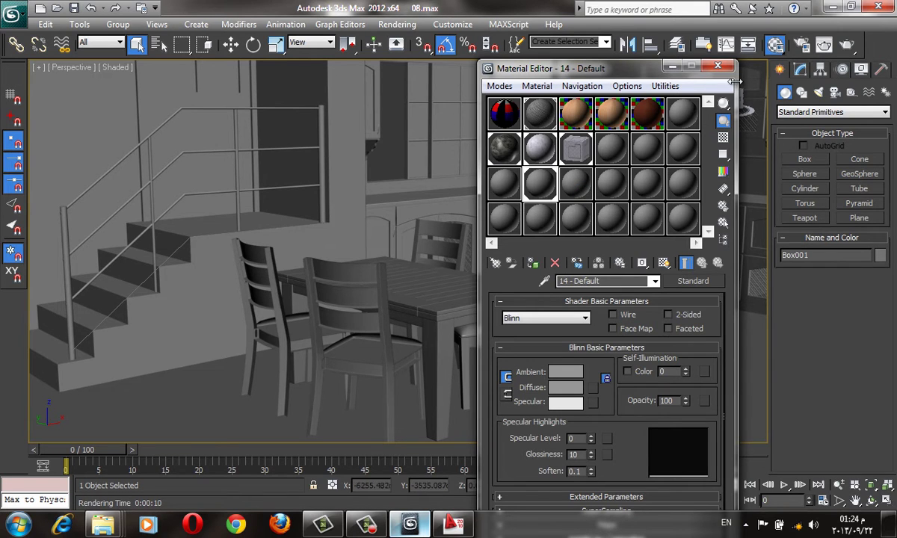
click(718, 66)
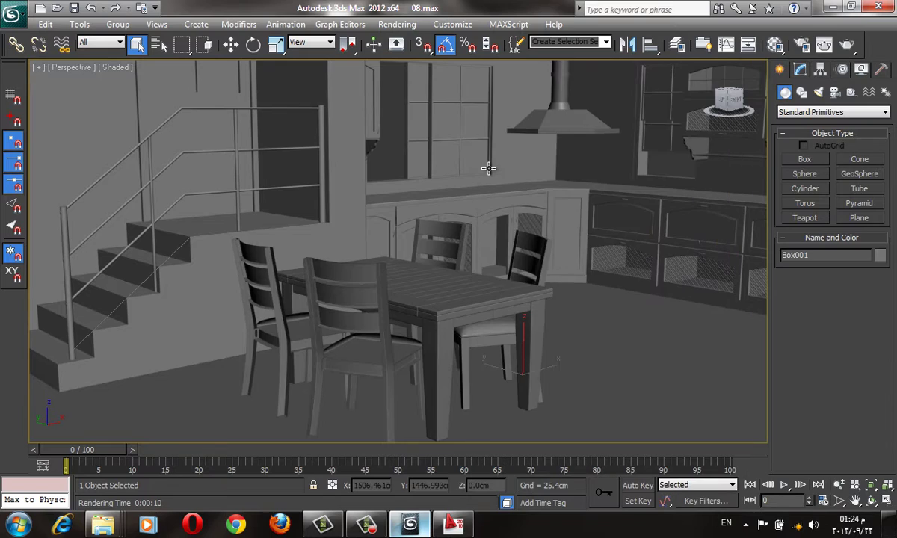
Select SlidingWindow001 above the counter and zoom the view to frame it.
middle_drag(488, 169, 479, 178)
click(421, 111)
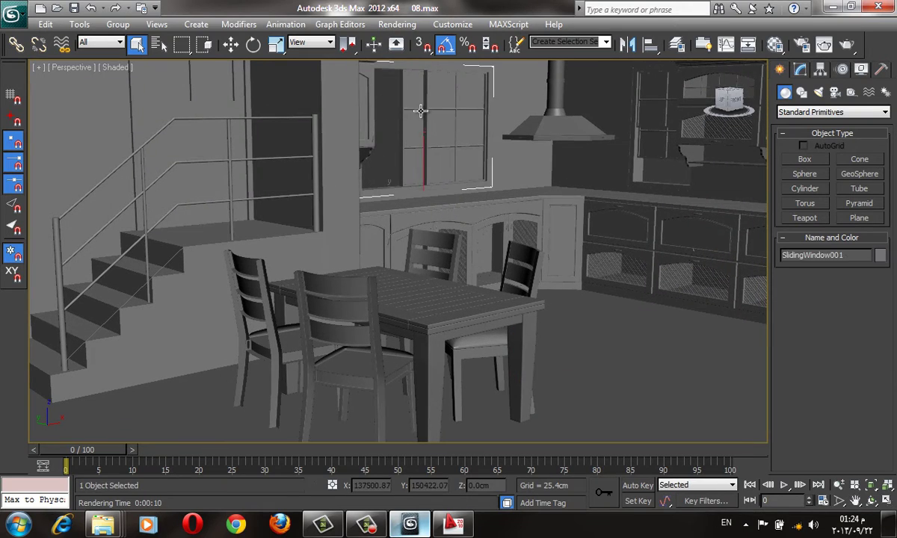
key(F4)
alt+middle_drag(465, 128, 321, 216)
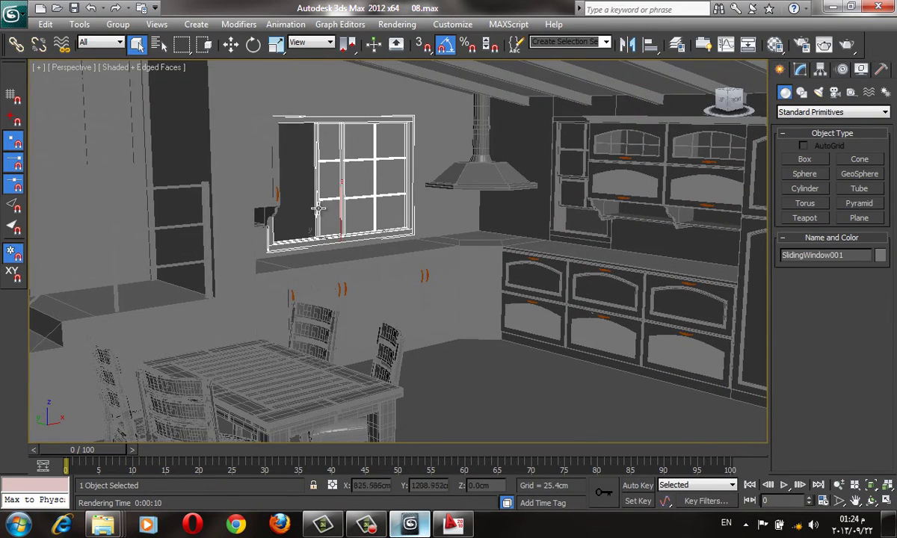
key(z)
scroll(414, 252, up, 1)
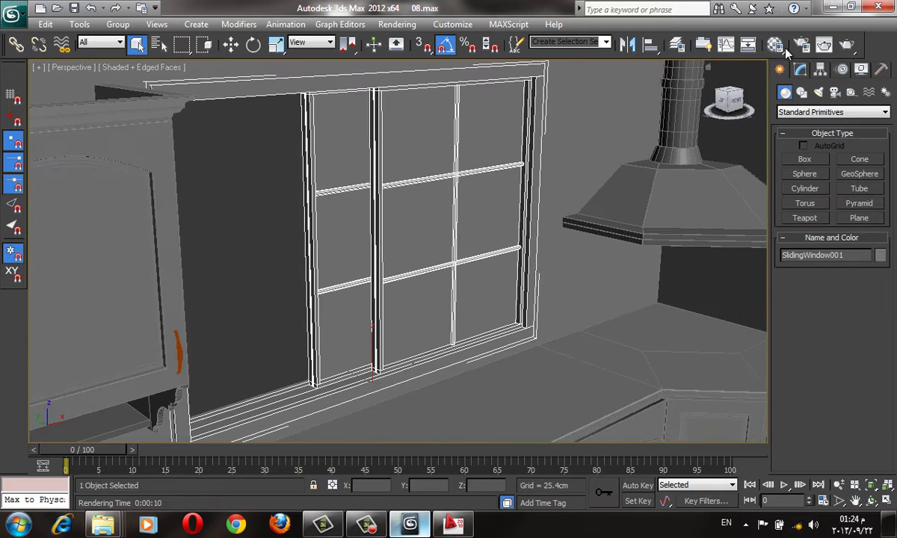
Convert the first sliding window to Editable Poly and detach its two glass panels as 'Glass'.
right_click(555, 150)
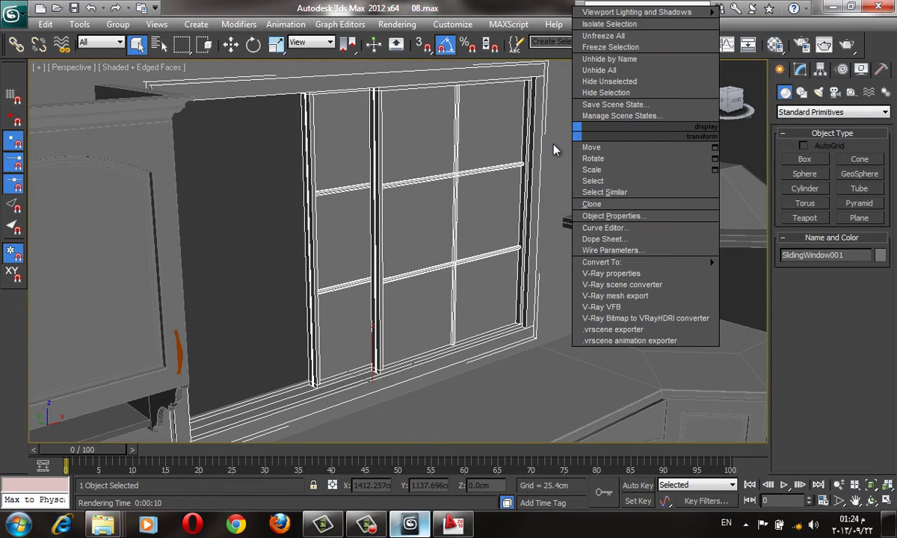
click(736, 274)
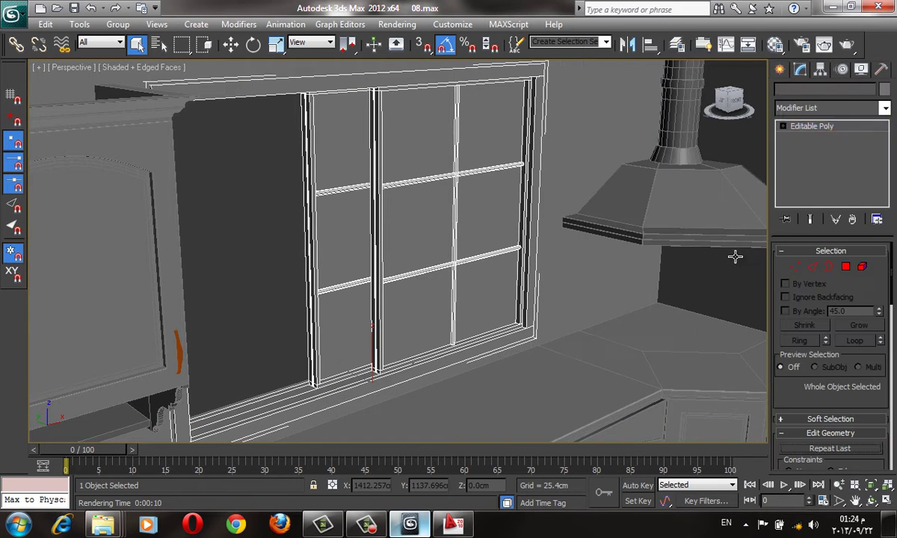
click(863, 267)
click(479, 210)
ctrl+click(326, 226)
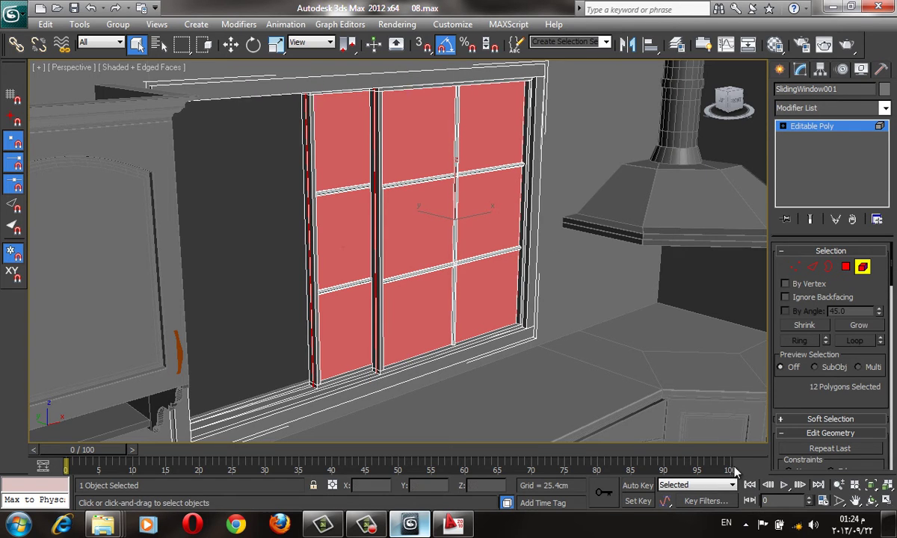
scroll(823, 336, down, 2)
scroll(869, 350, down, 5)
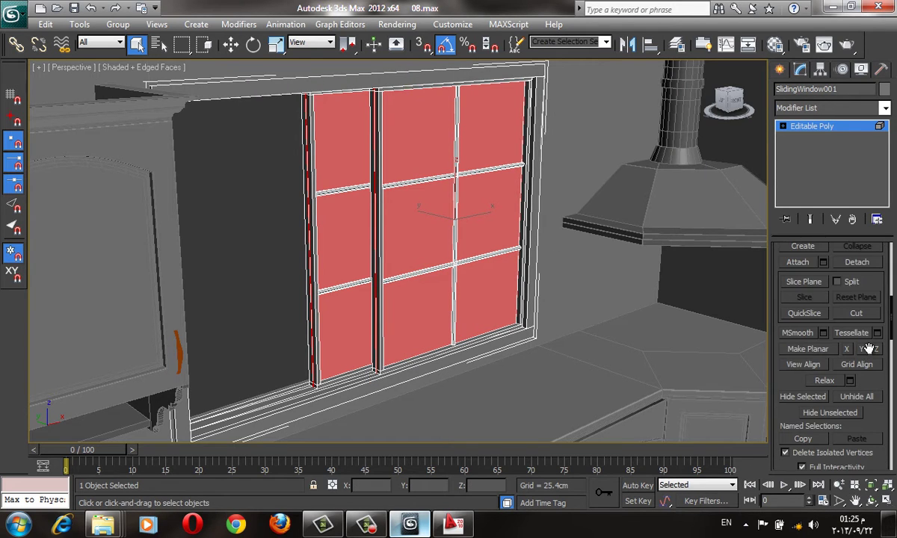
click(855, 262)
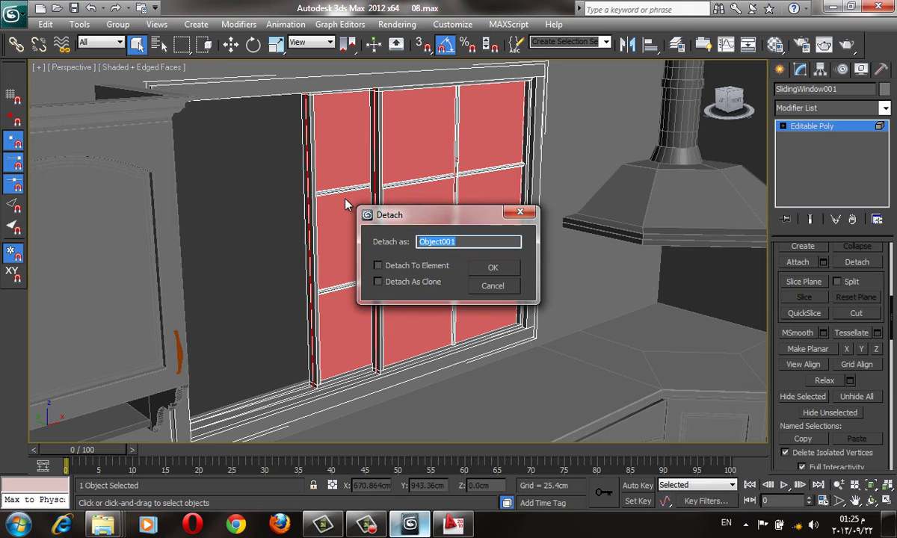
text(Glass)
key(Return)
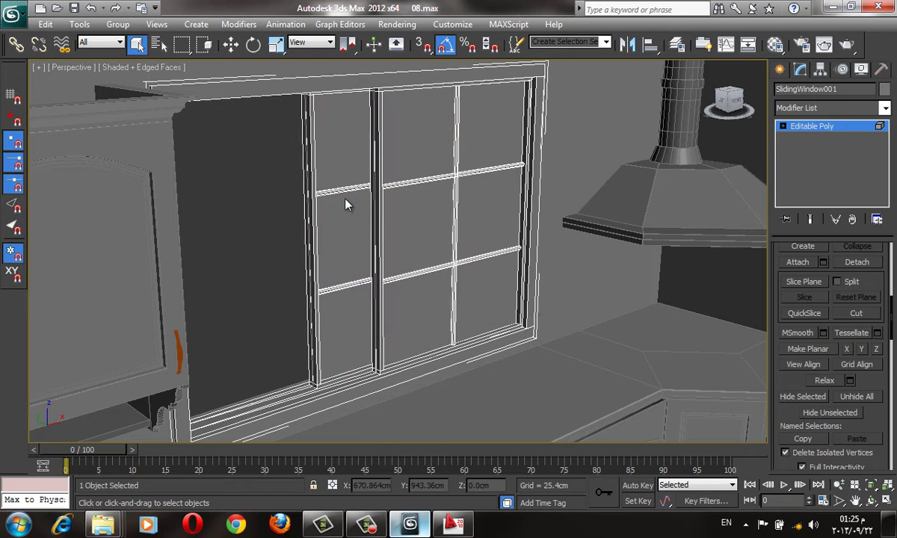
Zoom out to frame the whole room around Box001.
mouse_move(557, 230)
alt+middle_down()
mouse_move(649, 106)
mouse_move(718, 82)
alt+middle_up()
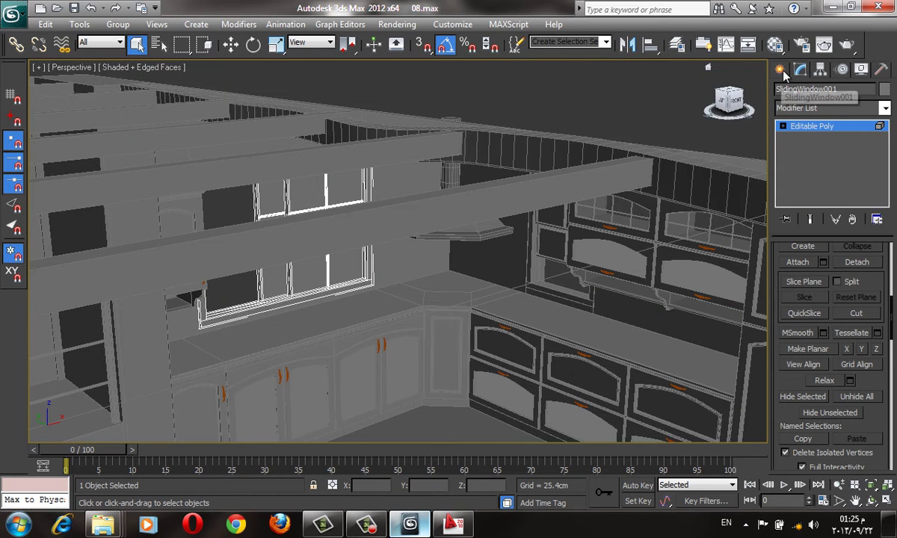
click(780, 69)
click(567, 251)
key(z)
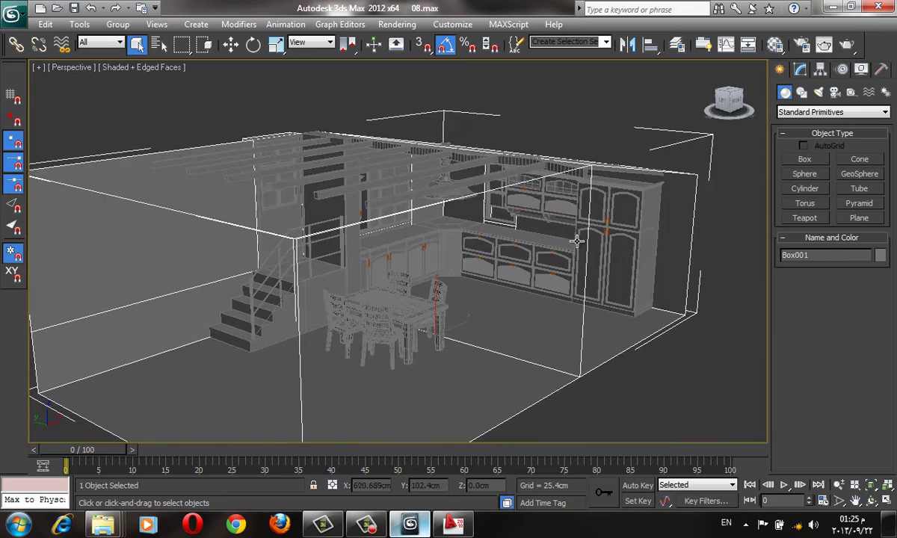
scroll(577, 240, up, 5)
scroll(560, 221, up, 2)
Convert the second sliding window to Editable Poly and detach its upper and lower panes as 'GL'.
right_click(577, 157)
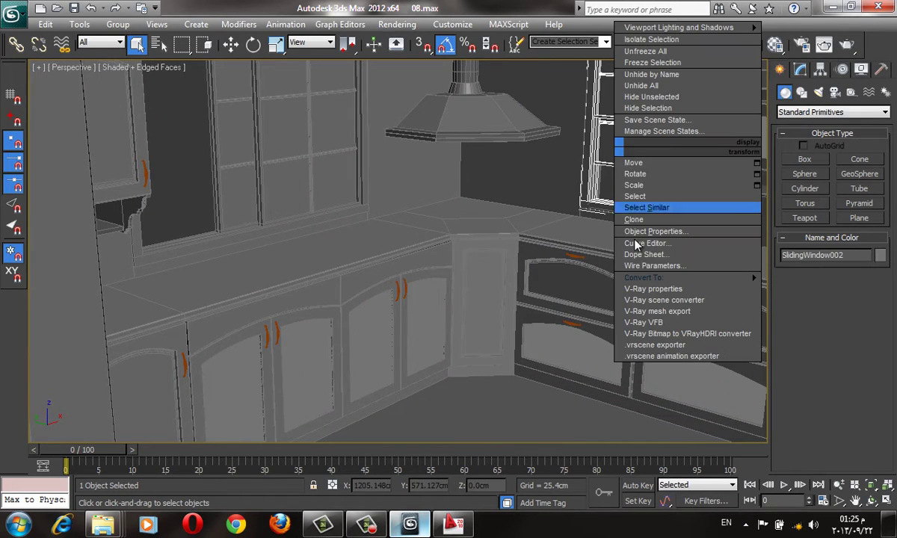
click(823, 290)
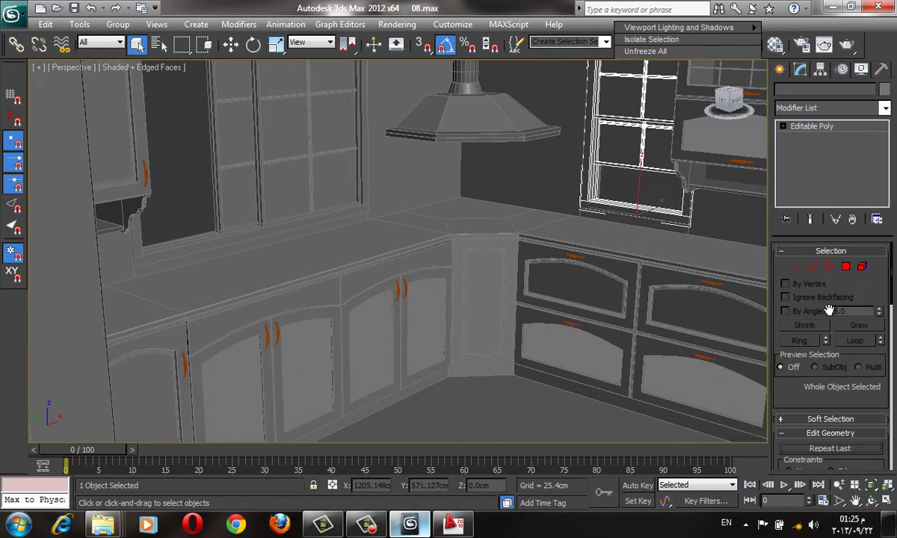
click(863, 267)
click(621, 144)
ctrl+click(621, 98)
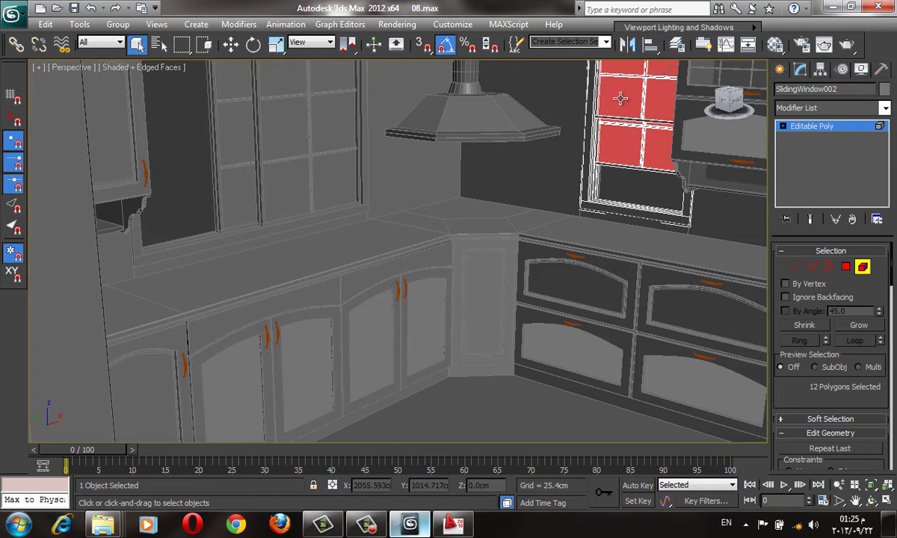
scroll(865, 391, down, 5)
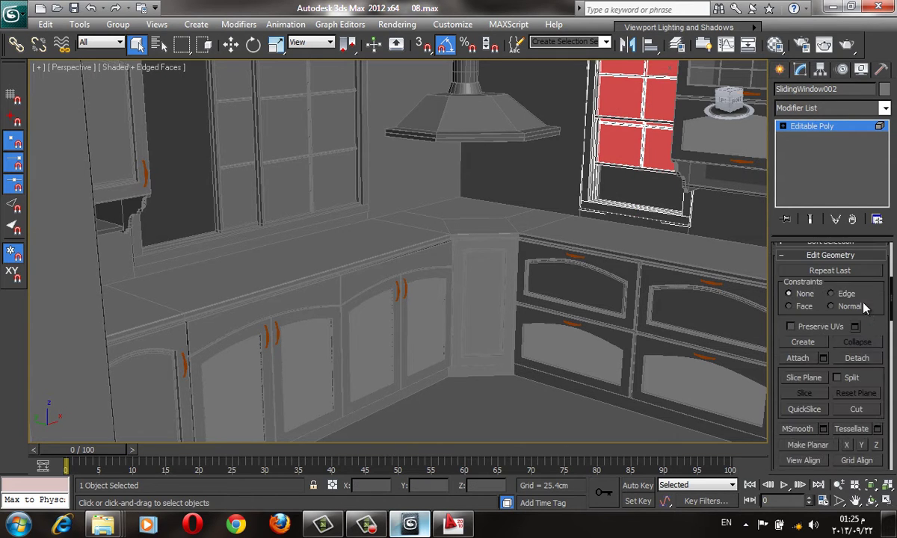
click(857, 358)
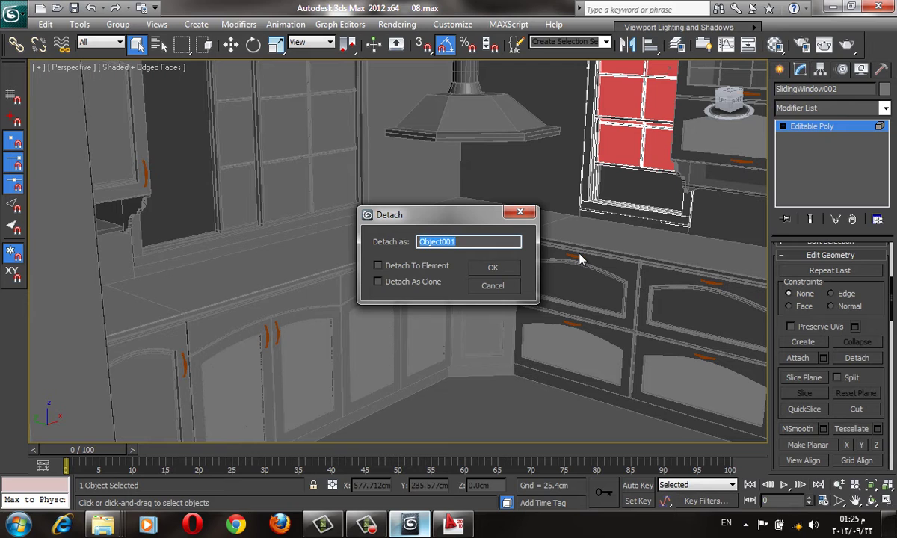
text(GLASS)
key(Return)
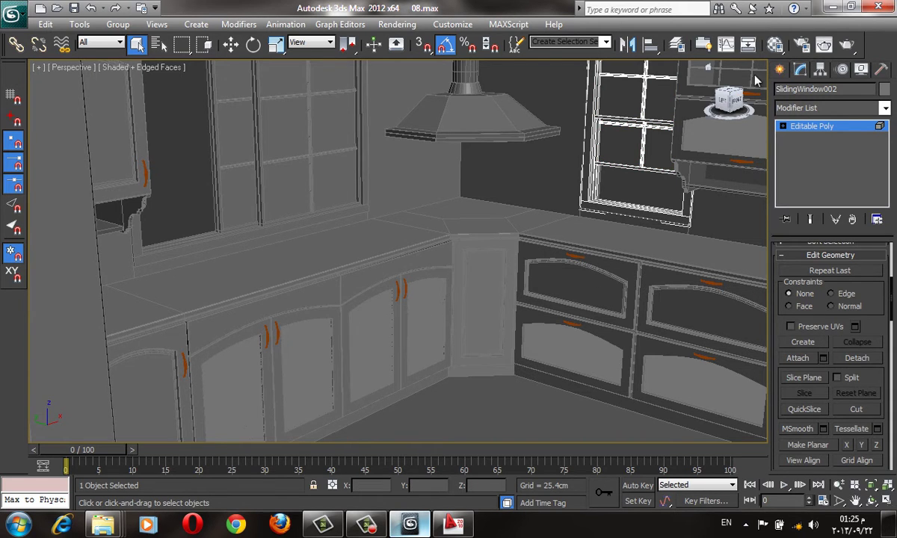
click(780, 70)
scroll(565, 260, down, 5)
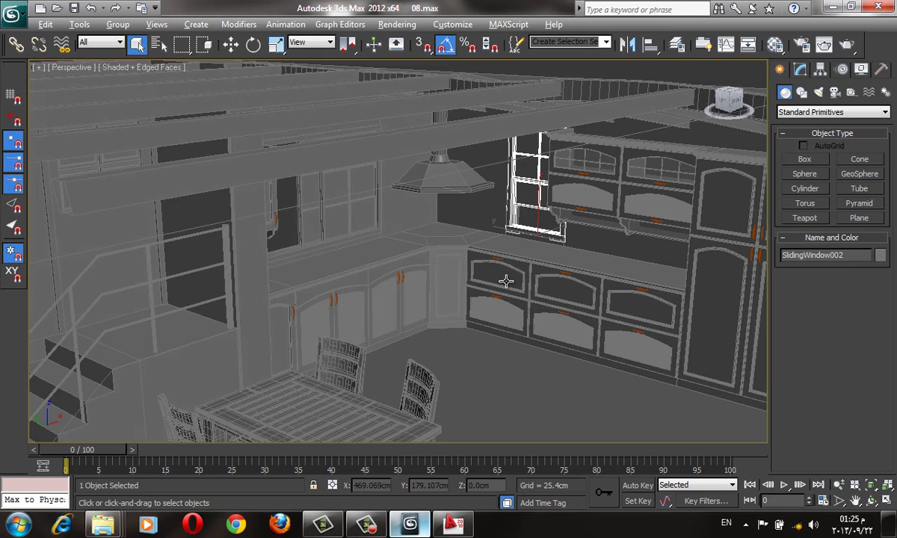
mouse_move(426, 366)
middle_down()
mouse_move(445, 254)
mouse_move(457, 241)
mouse_move(478, 250)
middle_up()
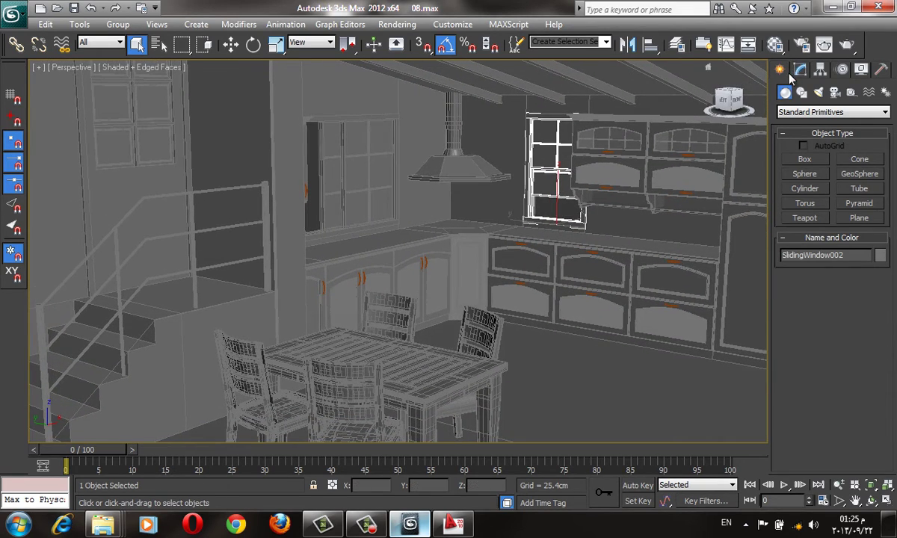
Select PivotDoor001 by the staircase and convert it to Editable Poly.
click(158, 130)
key(F4)
mouse_move(157, 130)
middle_down()
mouse_move(217, 221)
mouse_move(217, 158)
middle_up()
key(F4)
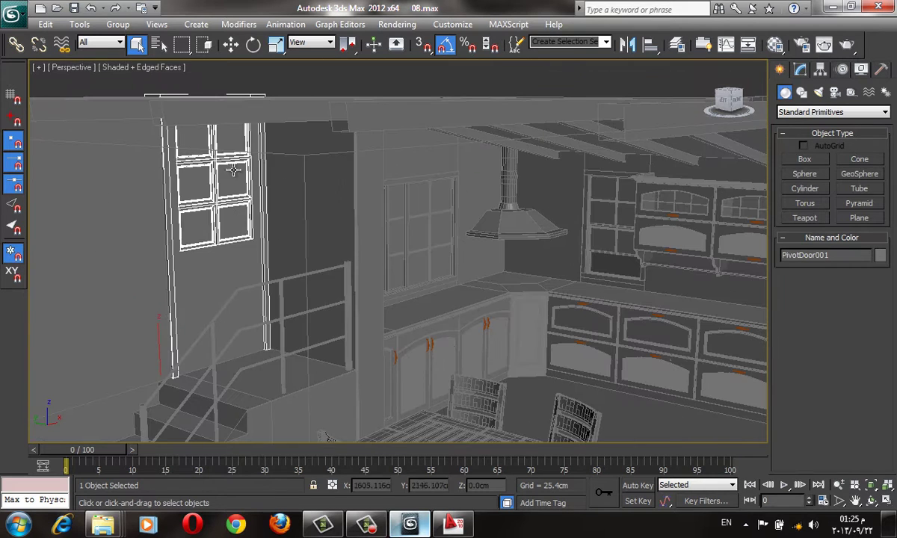
right_click(236, 214)
click(440, 356)
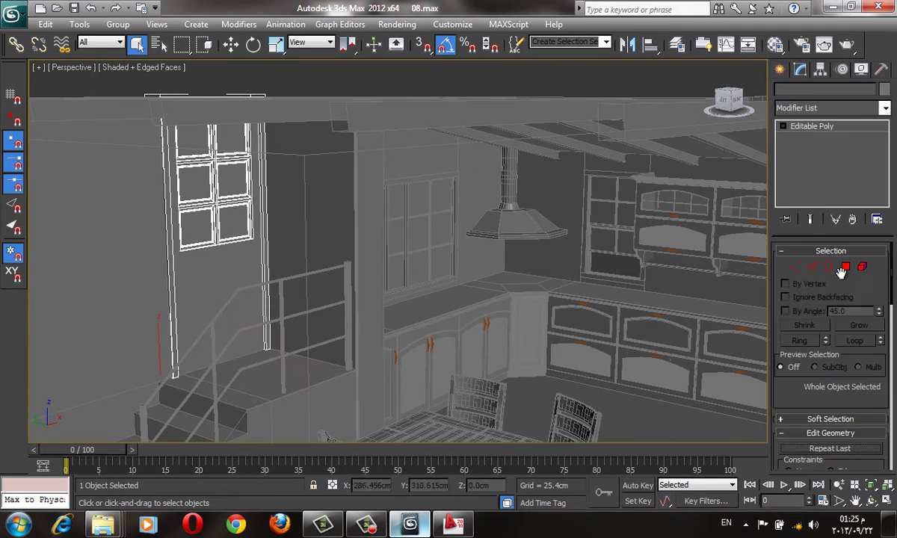
Select the door's six glass pane elements, four lower and two upper.
click(846, 267)
click(863, 267)
click(228, 213)
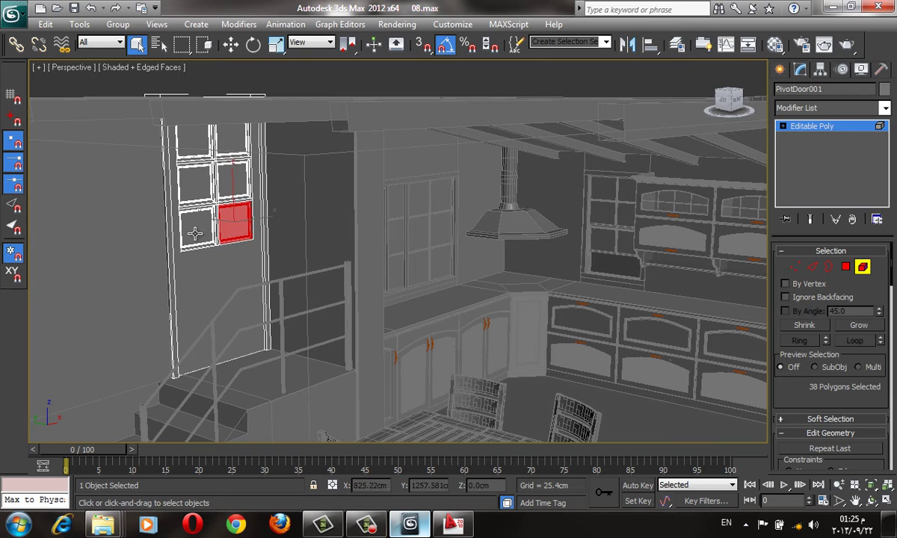
ctrl+click(184, 219)
ctrl+click(190, 179)
ctrl+click(222, 175)
ctrl+click(232, 137)
ctrl+click(193, 140)
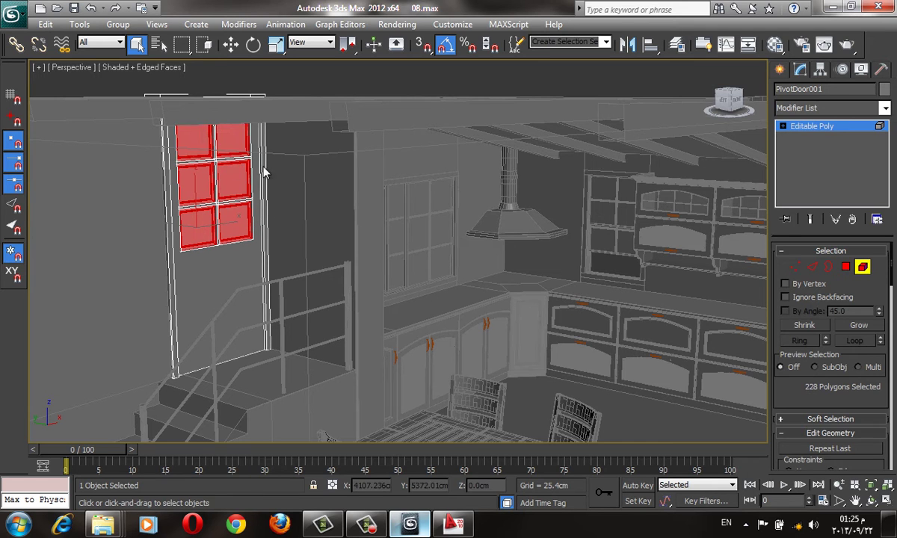
alt+middle_drag(266, 225, 252, 168)
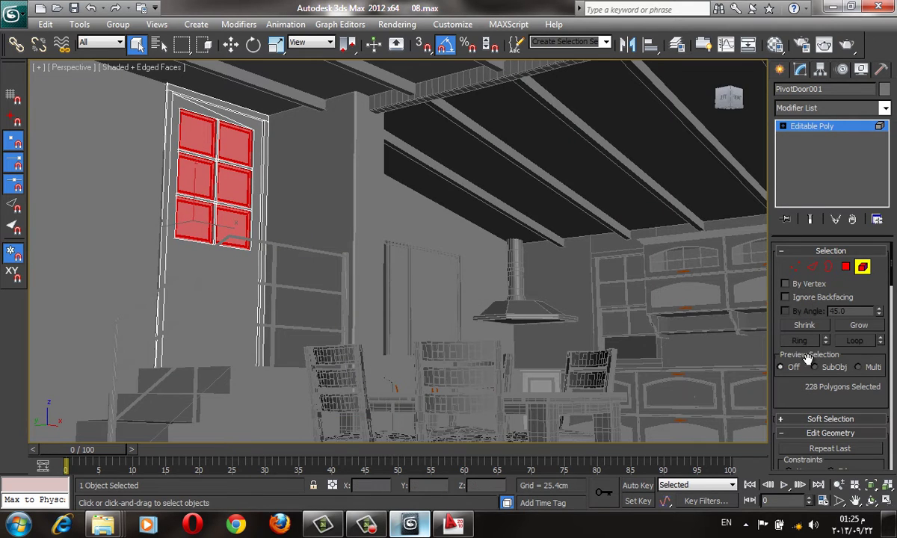
scroll(823, 348, down, 3)
scroll(841, 337, down, 3)
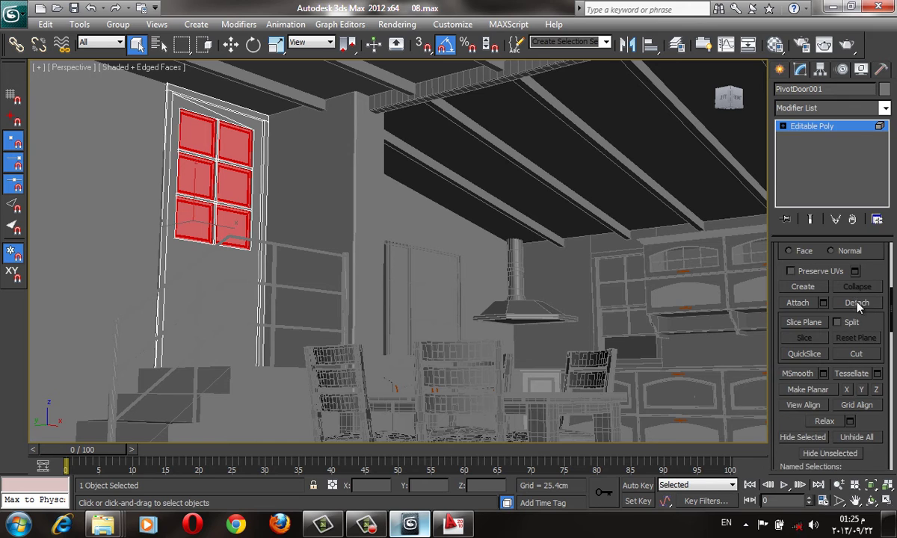
Detach the selected panes as a new object named 'gLASS03' and zoom out.
click(857, 303)
text(gLAS)
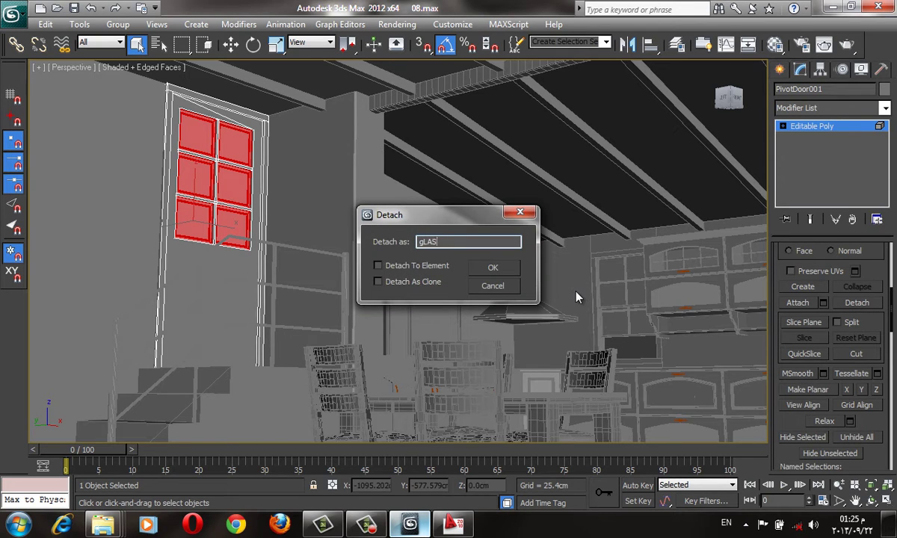
text(S0)
key(Return)
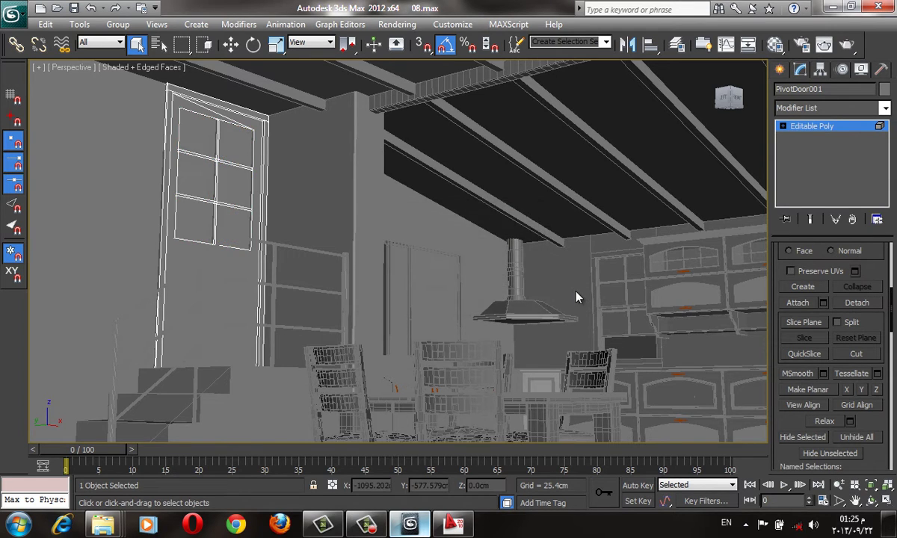
key(F4)
scroll(508, 299, up, 2)
scroll(367, 213, up, 3)
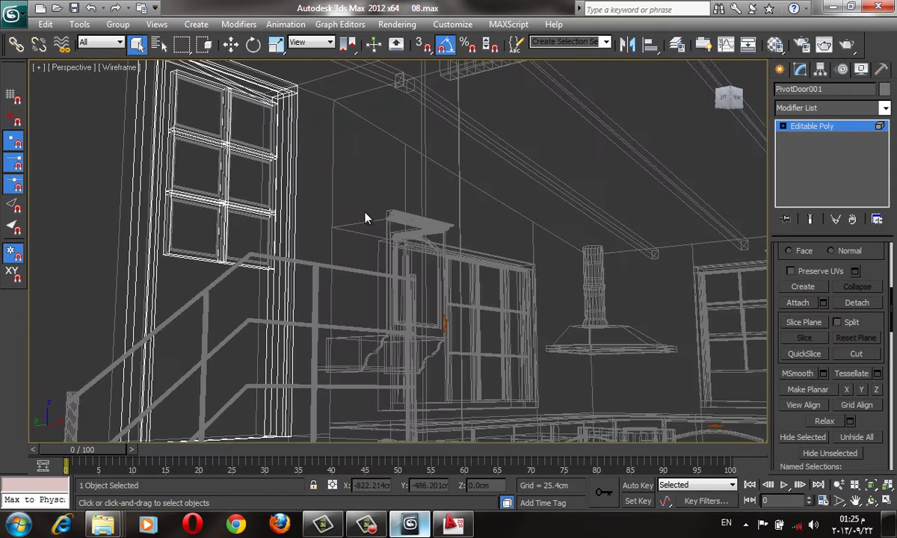
scroll(573, 166, up, 2)
scroll(153, 199, up, 3)
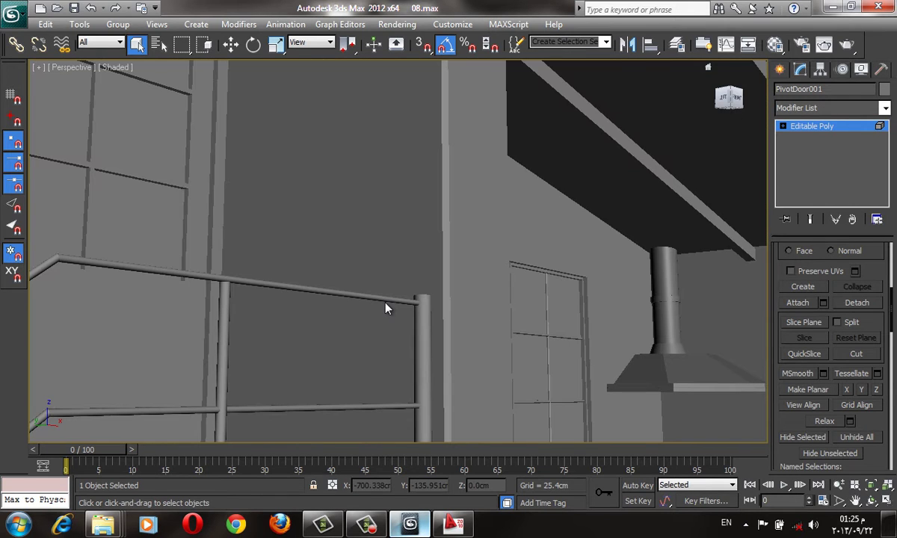
scroll(595, 203, down, 3)
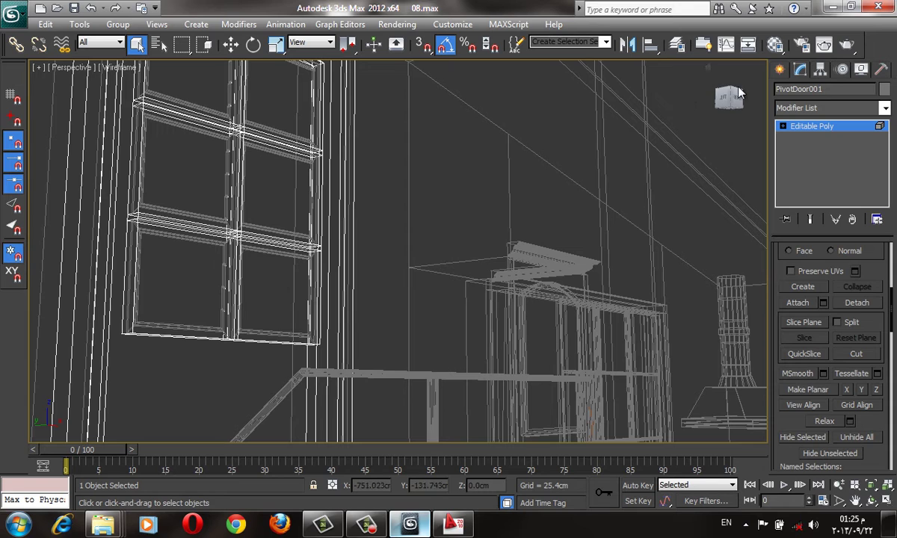
Select the detached glass, then the door frame, and reopen its Element-level editing.
click(780, 69)
key(F3)
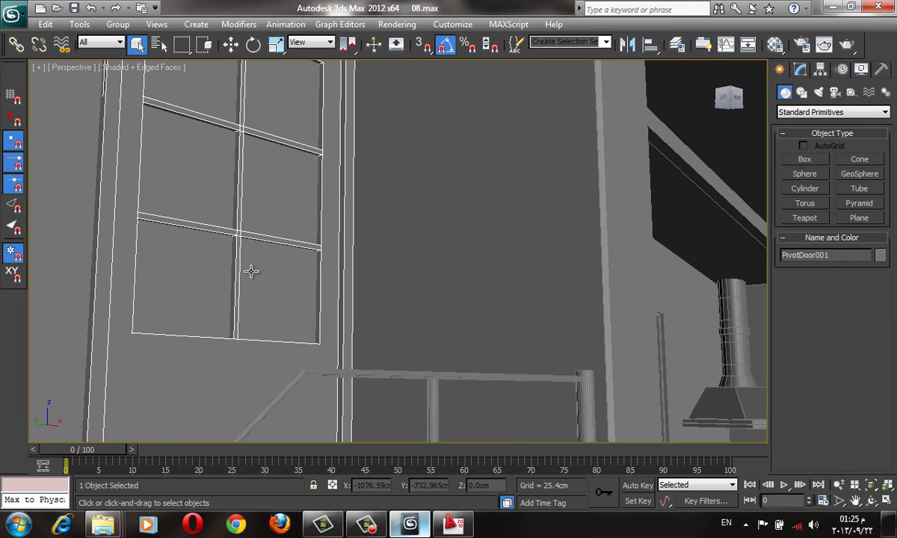
click(251, 271)
key(F4)
click(206, 386)
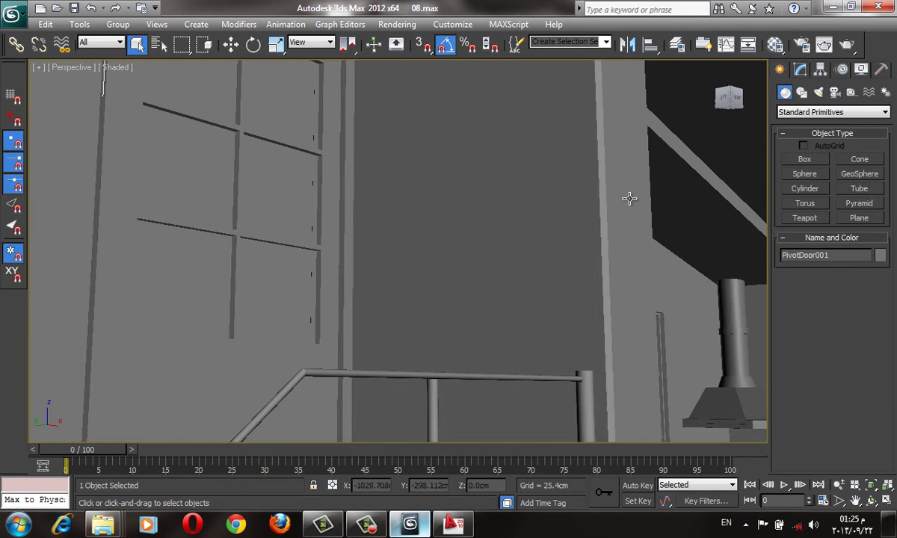
key(F4)
click(800, 70)
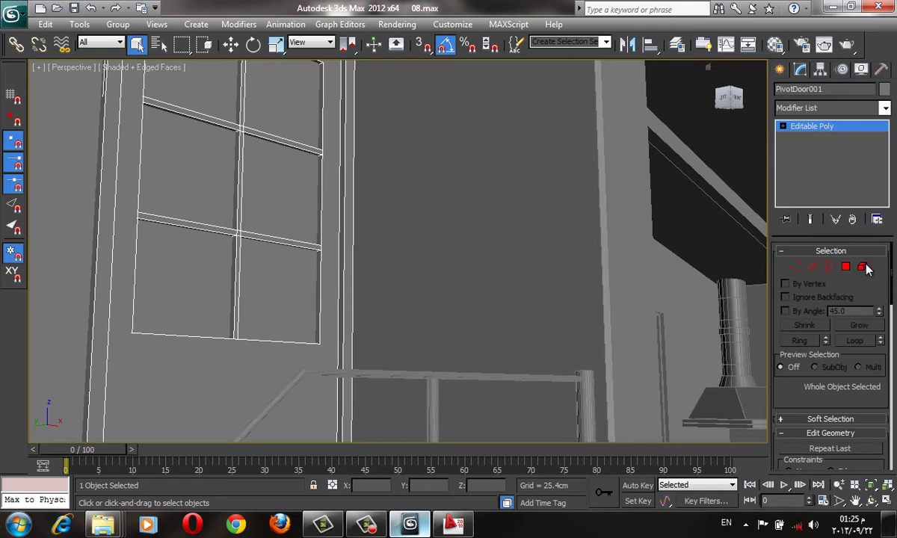
key(5)
key(F3)
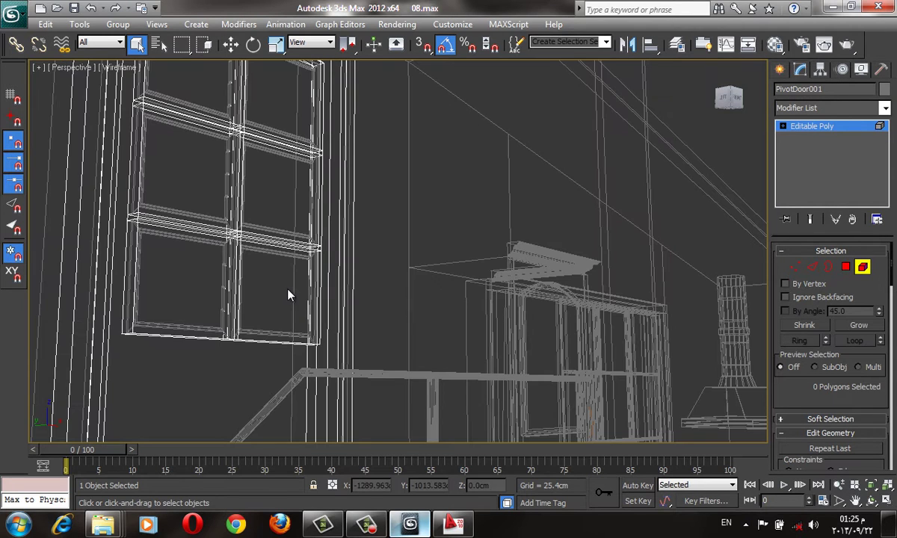
key(F3)
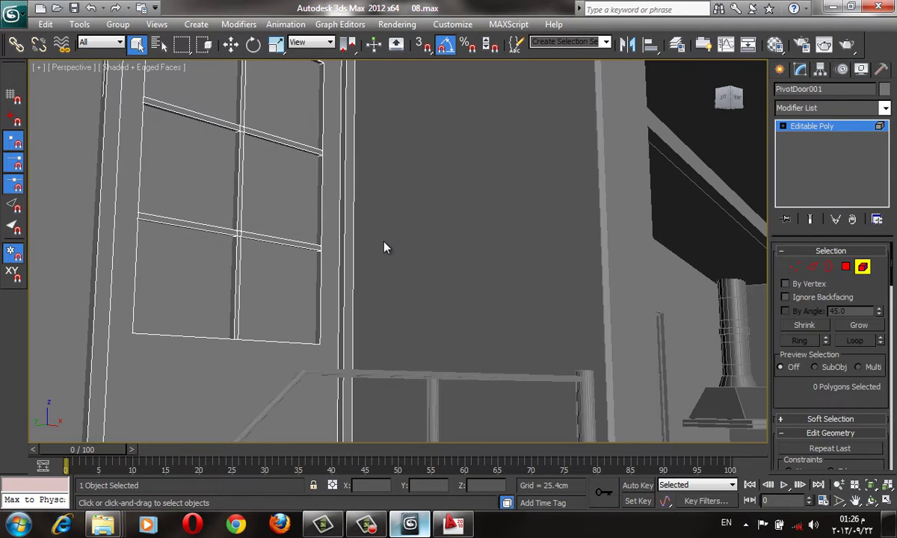
scroll(385, 247, down, 10)
key(F4)
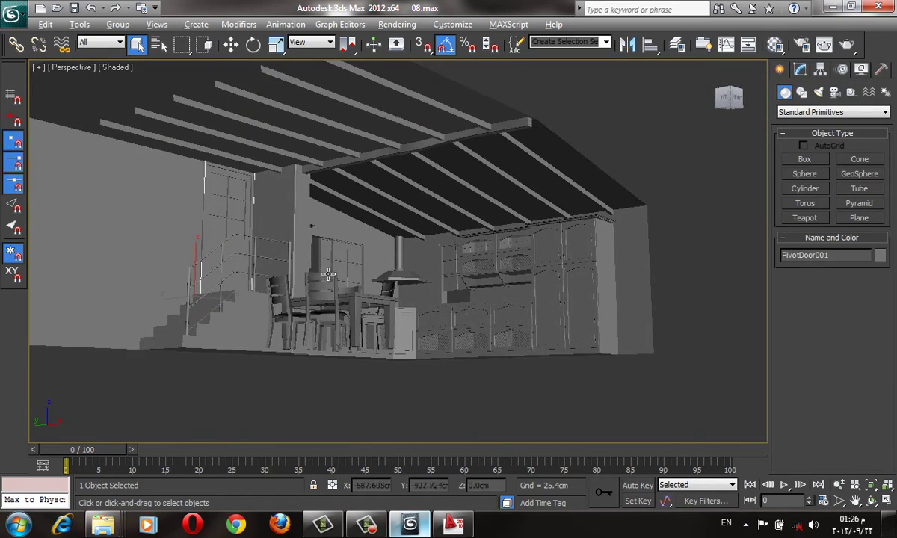
Pan and zoom toward the kitchen counter and select the upper cabinet shape.
mouse_move(258, 260)
middle_down()
mouse_move(357, 300)
mouse_move(432, 202)
middle_up()
scroll(352, 290, up, 5)
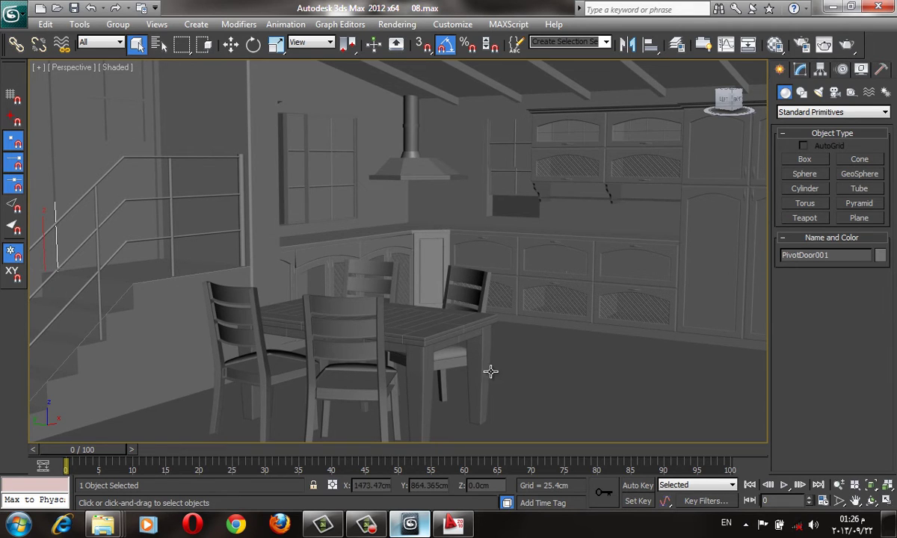
mouse_move(471, 352)
middle_down()
mouse_move(459, 318)
mouse_move(466, 314)
middle_up()
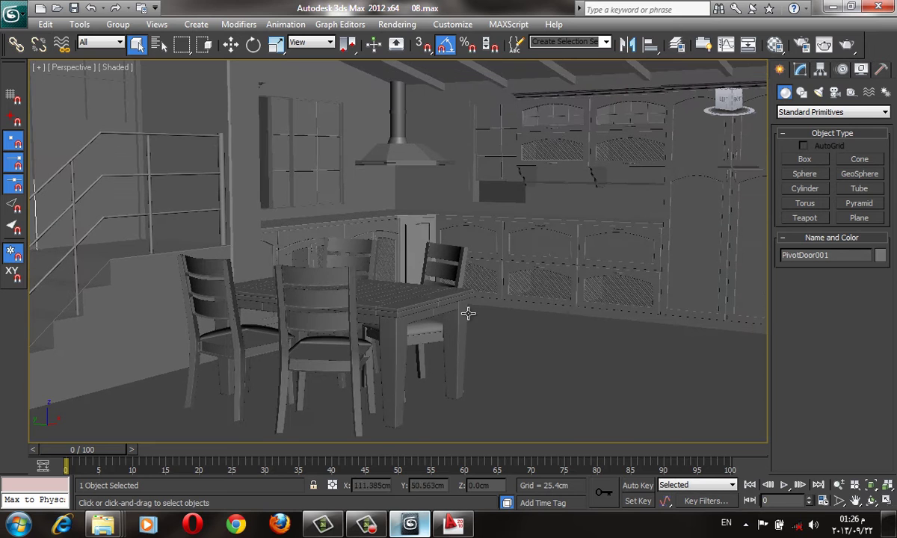
scroll(631, 160, up, 2)
scroll(675, 232, up, 2)
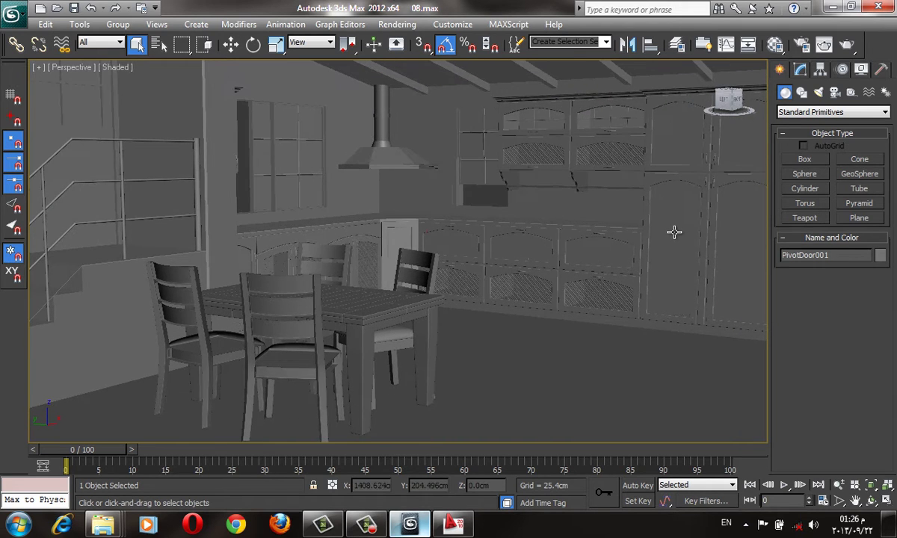
click(675, 232)
scroll(675, 233, up, 3)
scroll(643, 210, up, 2)
scroll(620, 190, up, 3)
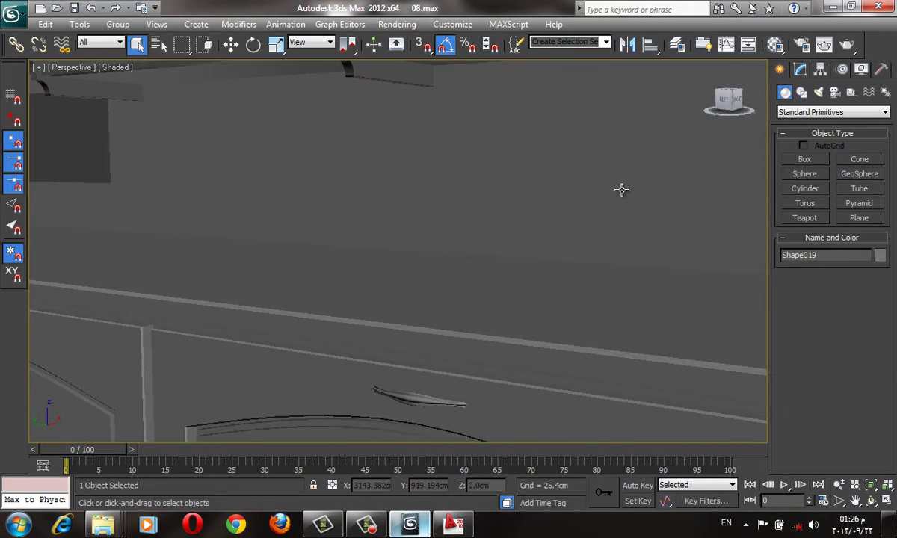
Pan over the lower drawer, zoom back out and recenter the kitchen with edges shown.
middle_drag(621, 190, 529, 86)
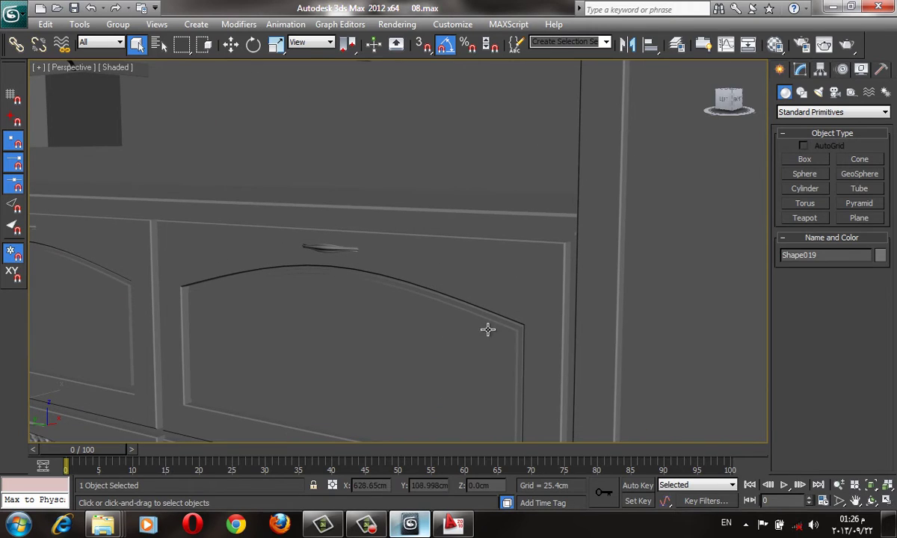
scroll(581, 197, down, 3)
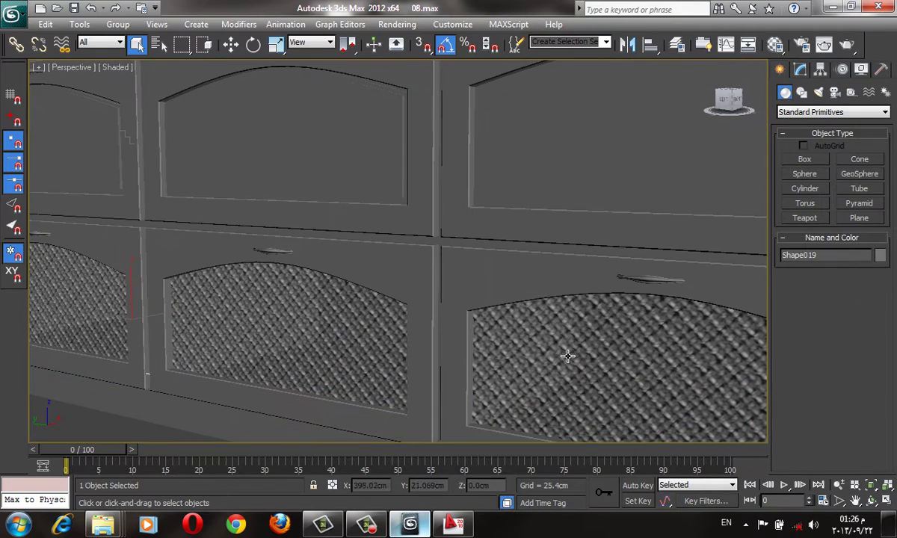
scroll(504, 320, down, 2)
scroll(498, 373, down, 2)
scroll(364, 323, down, 2)
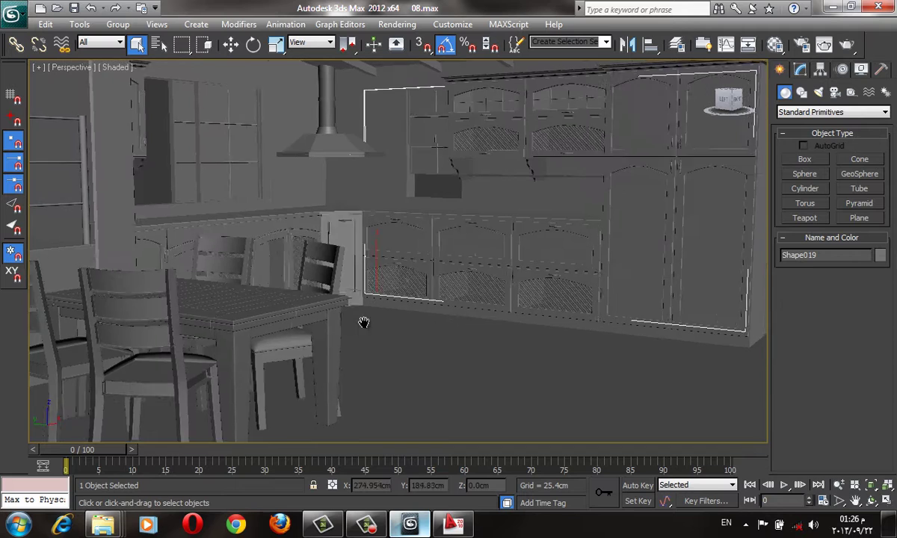
middle_drag(364, 323, 484, 260)
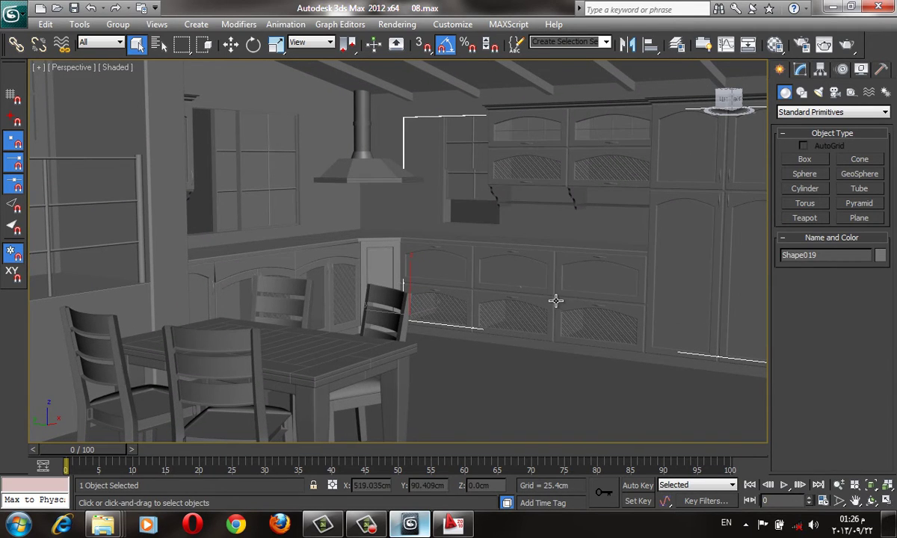
middle_drag(573, 275, 545, 266)
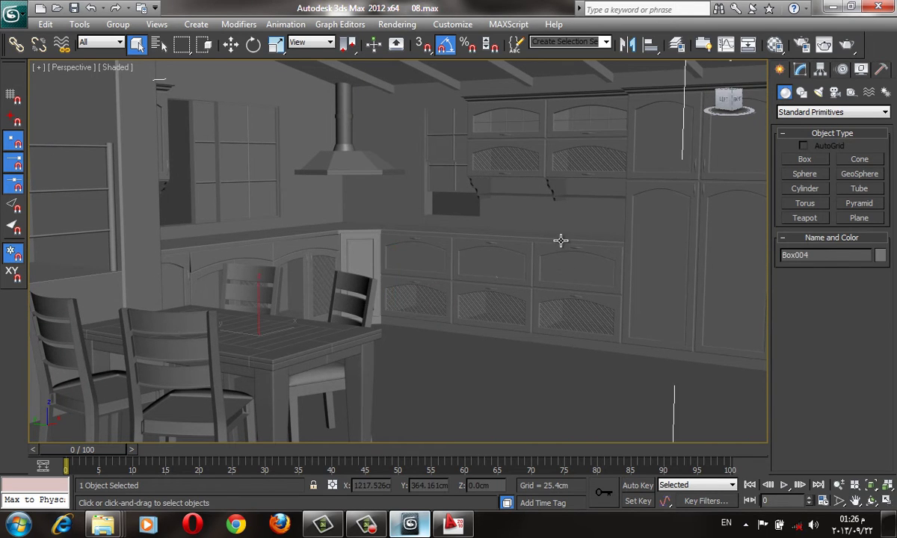
key(F4)
Select the counter object Box004 and enter its Polygon sub-object level.
click(327, 278)
key(w)
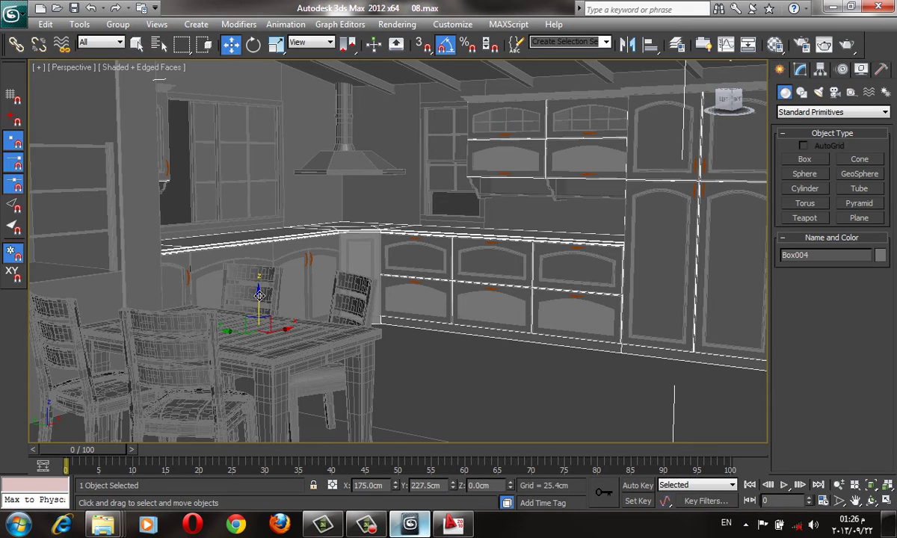
drag(247, 275, 374, 199)
right_click(374, 198)
scroll(374, 199, up, 5)
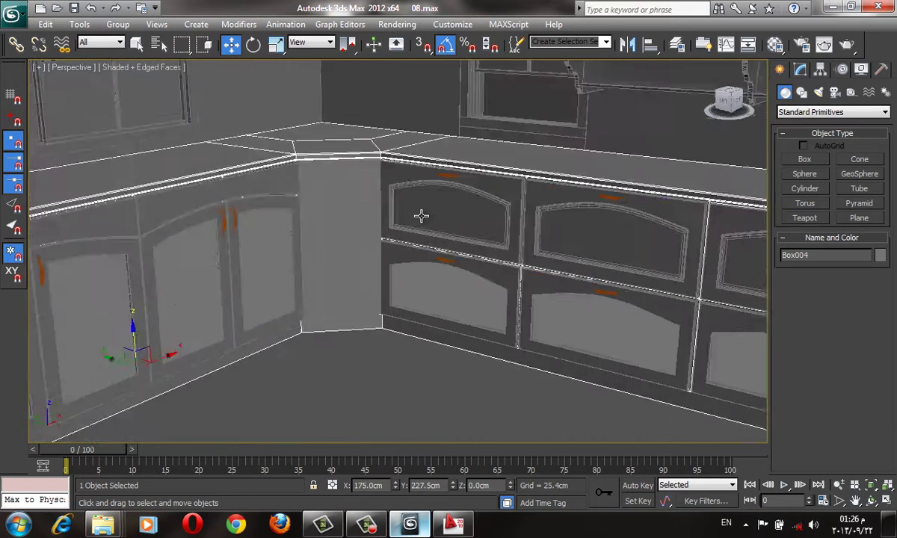
click(800, 69)
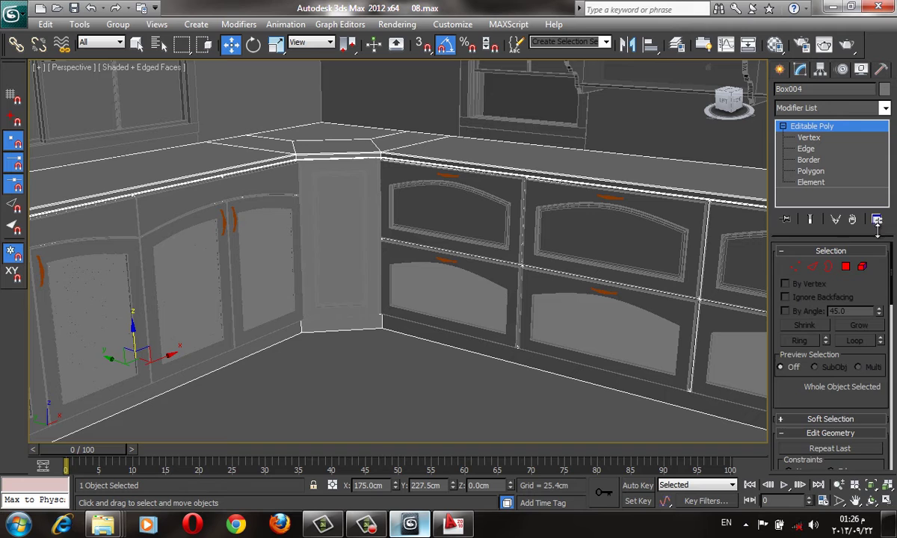
click(847, 267)
Box-select the countertop polygons in Front view, then return to shaded Perspective.
key(f)
scroll(276, 177, down, 5)
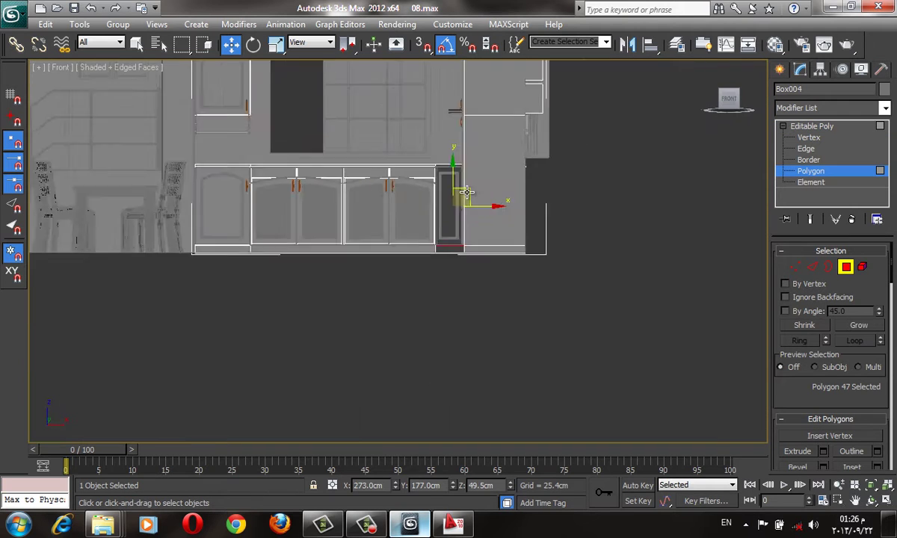
scroll(275, 177, down, 2)
drag(278, 160, 583, 196)
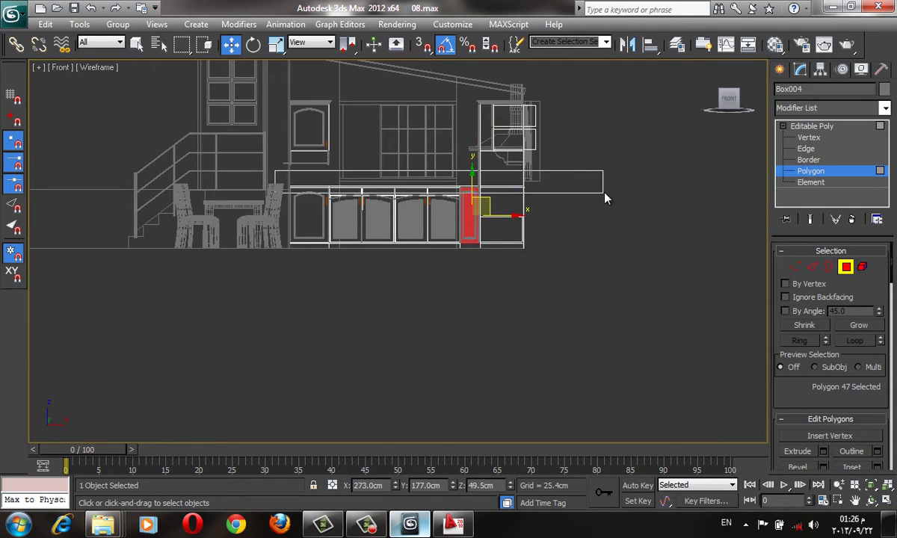
scroll(576, 217, down, 3)
key(p)
scroll(571, 224, up, 5)
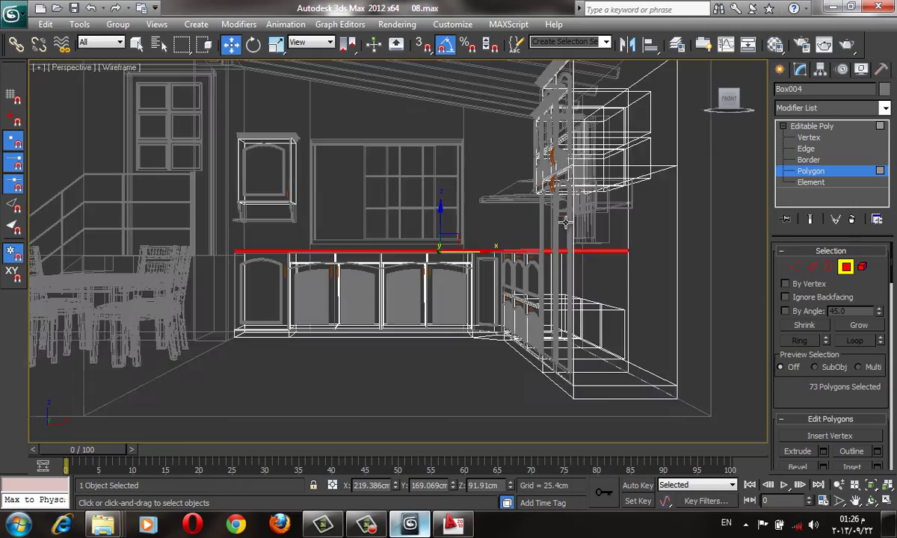
mouse_move(570, 224)
alt+middle_down()
mouse_move(598, 261)
mouse_move(441, 267)
mouse_move(412, 231)
alt+middle_up()
key(F3)
scroll(598, 261, up, 3)
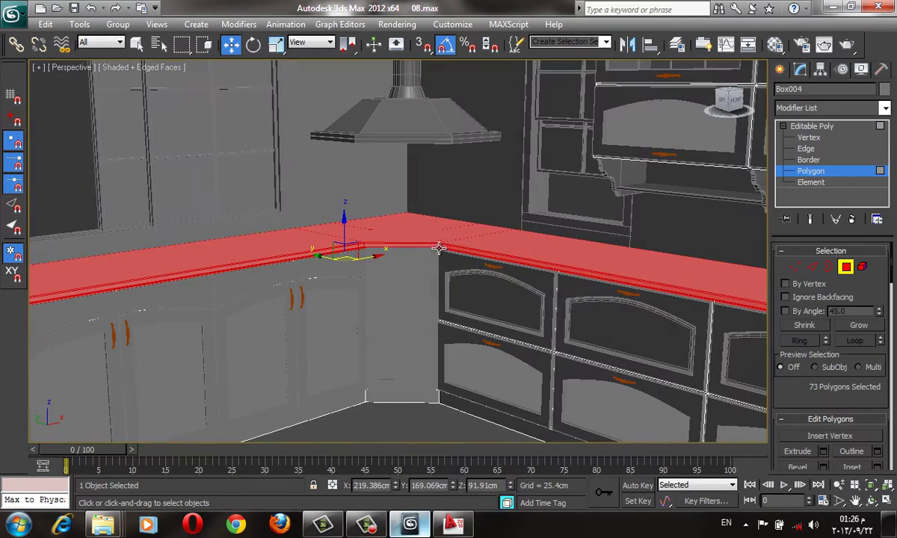
Assign the granite material to the selected countertop polygons.
key(m)
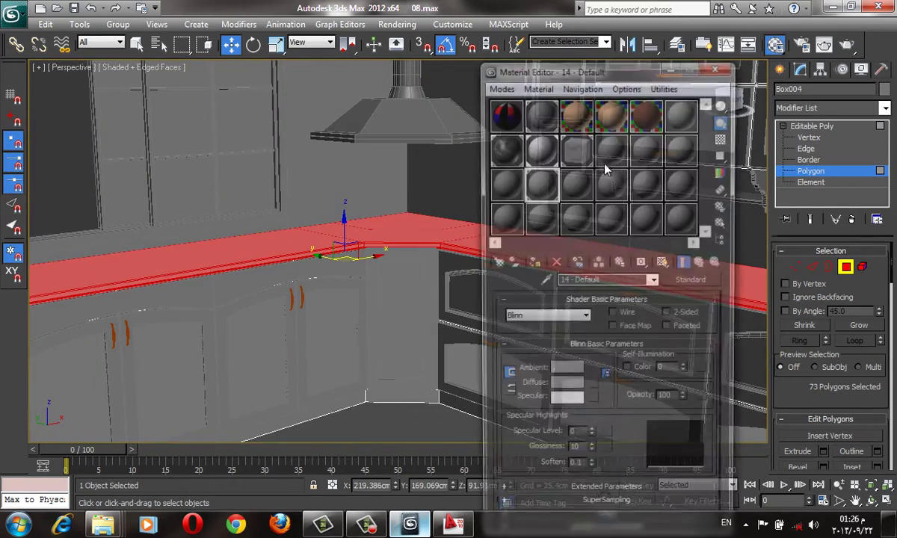
click(515, 153)
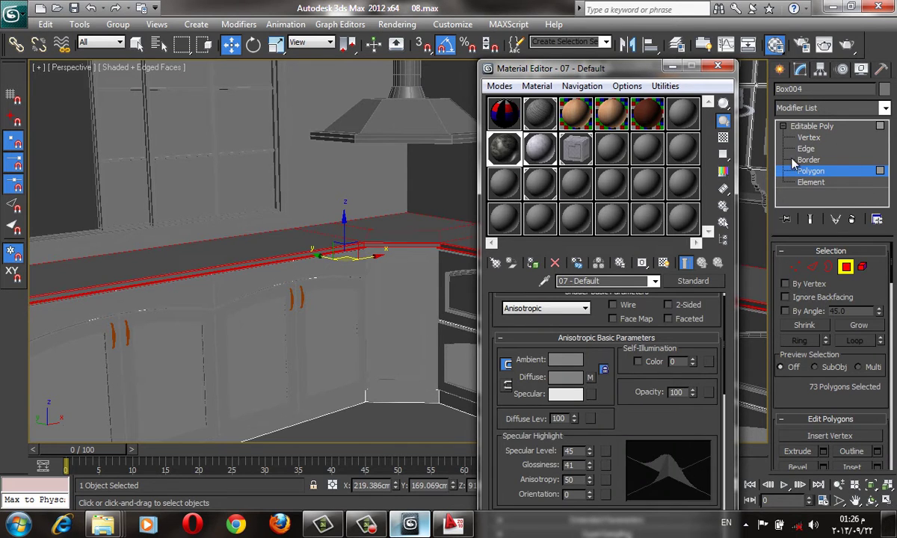
click(718, 66)
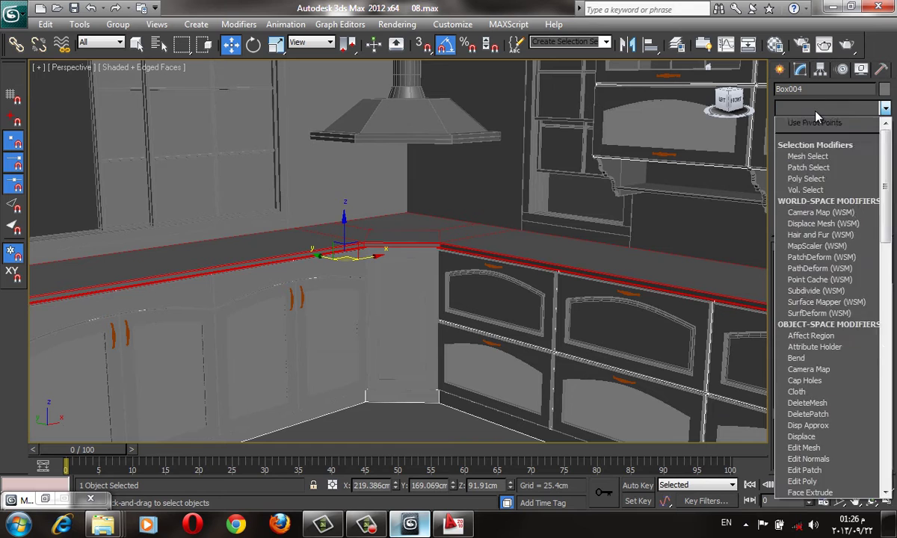
Add a Box-type UVW Map and show the granite map in the viewport.
click(815, 107)
text(uv)
click(804, 381)
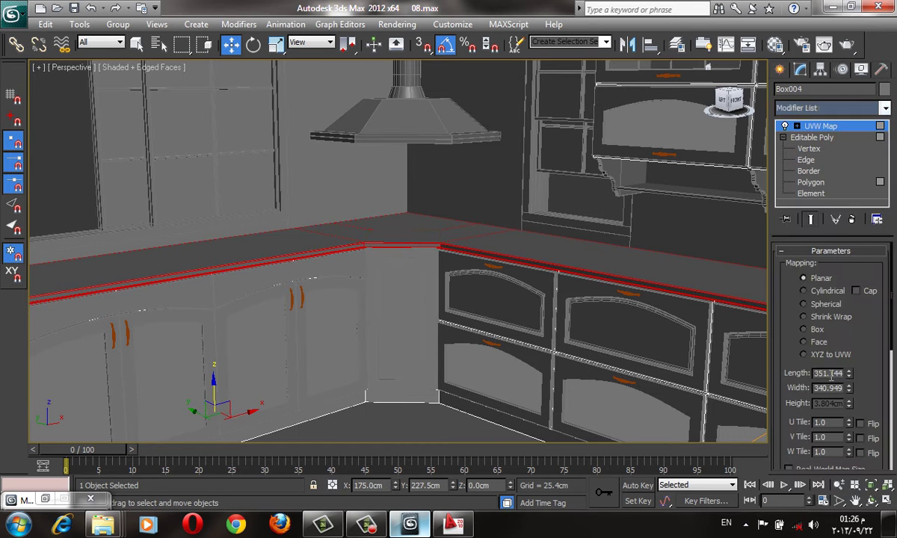
click(811, 331)
key(m)
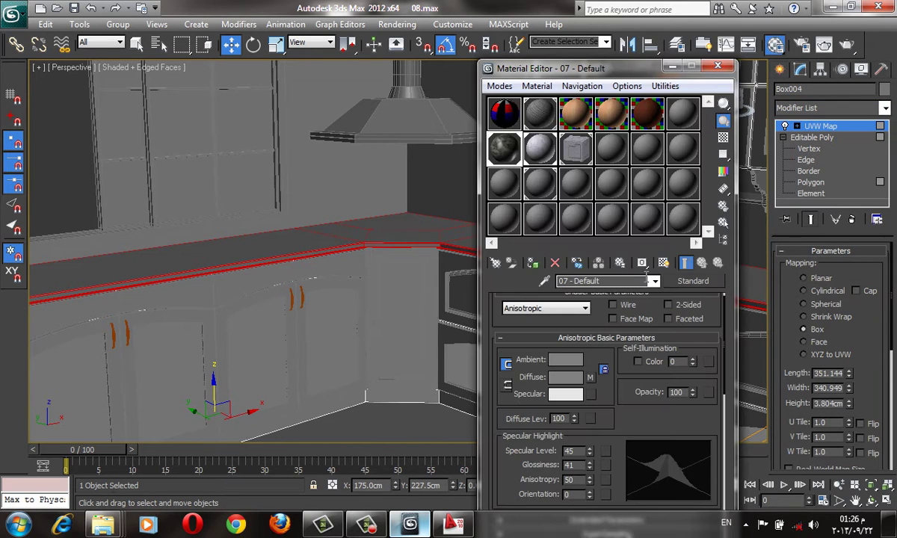
click(663, 264)
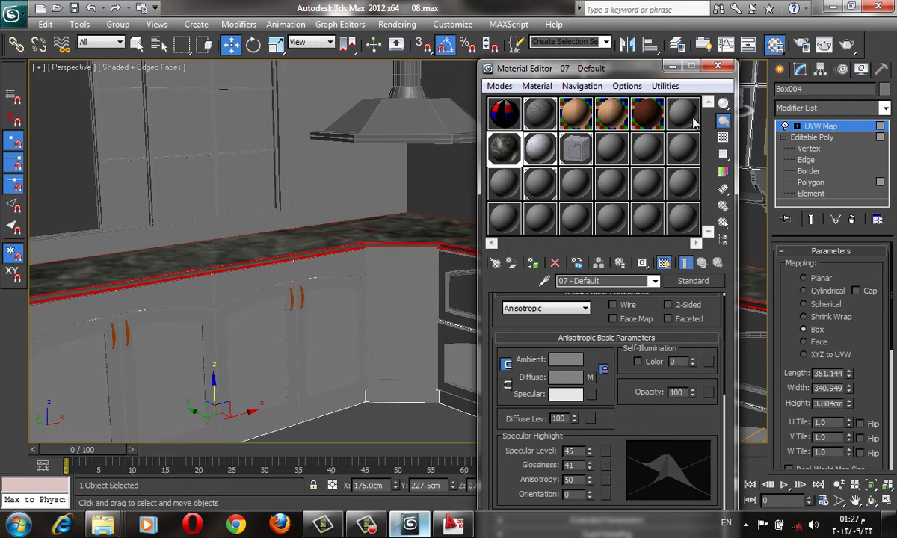
click(679, 68)
Scale the UVW Map gizmo up to enlarge the granite texture.
click(797, 126)
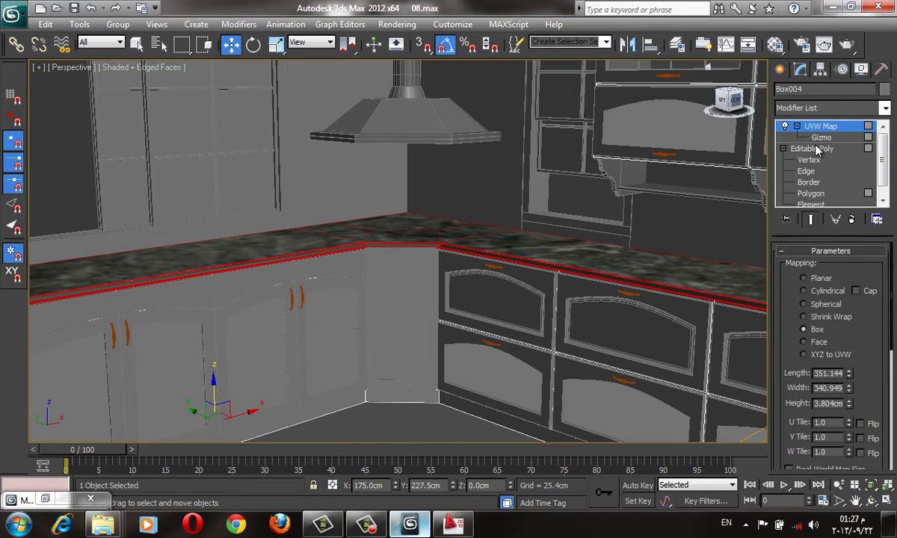
click(821, 137)
key(r)
drag(381, 296, 371, 363)
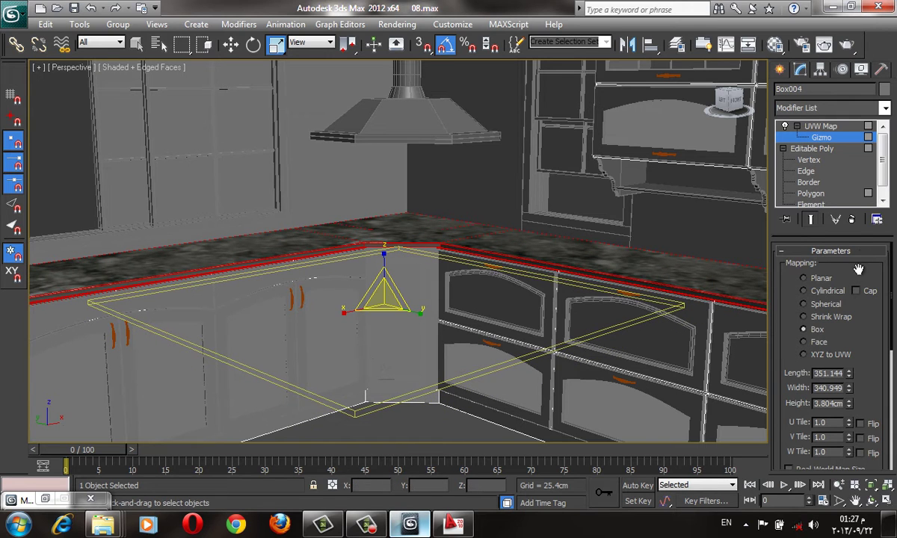
Collapse the countertop's UVW Map modifier into the Editable Poly.
right_click(839, 130)
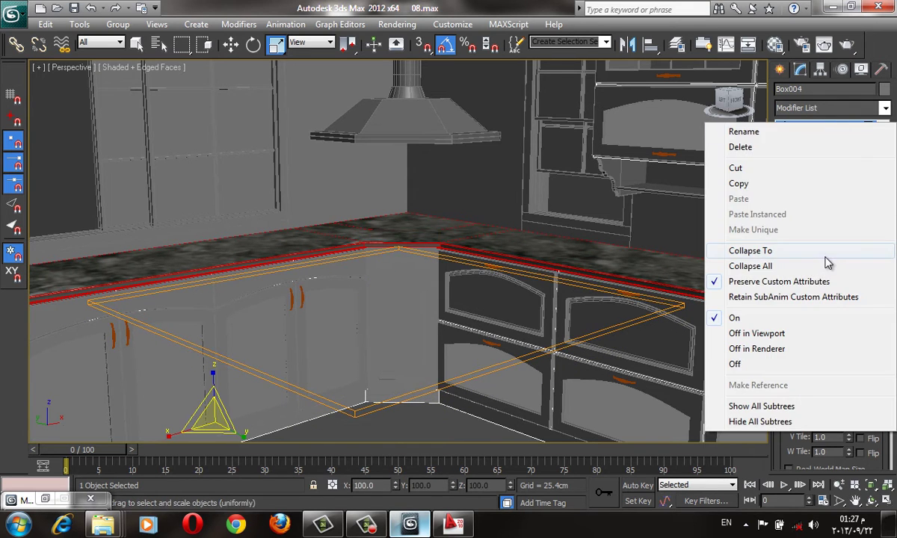
click(777, 244)
click(532, 318)
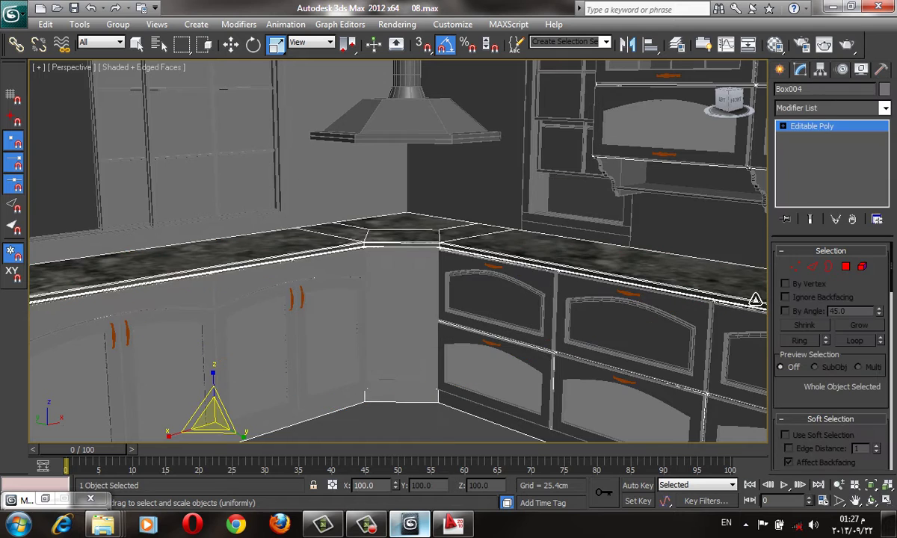
Invert the polygon selection to the cabinet faces, with edged faces shown.
key(4)
key(F4)
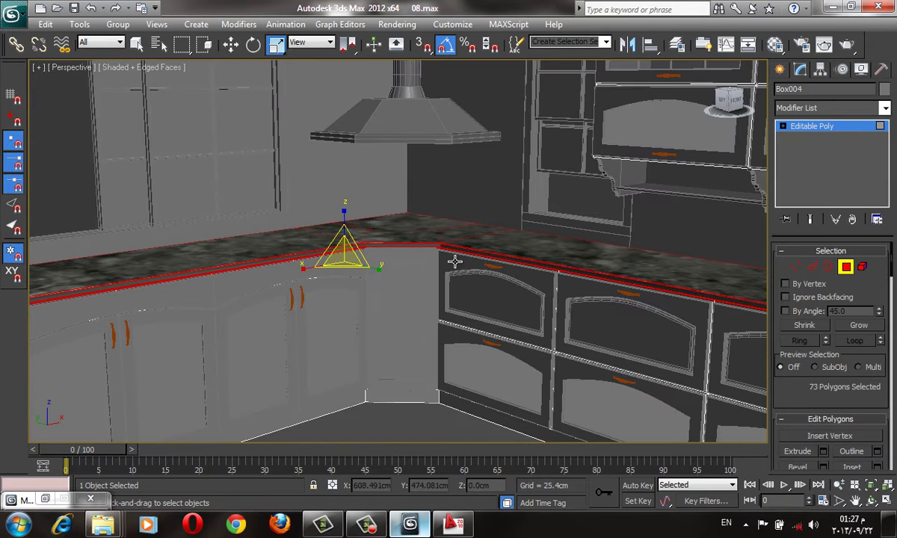
key(F2)
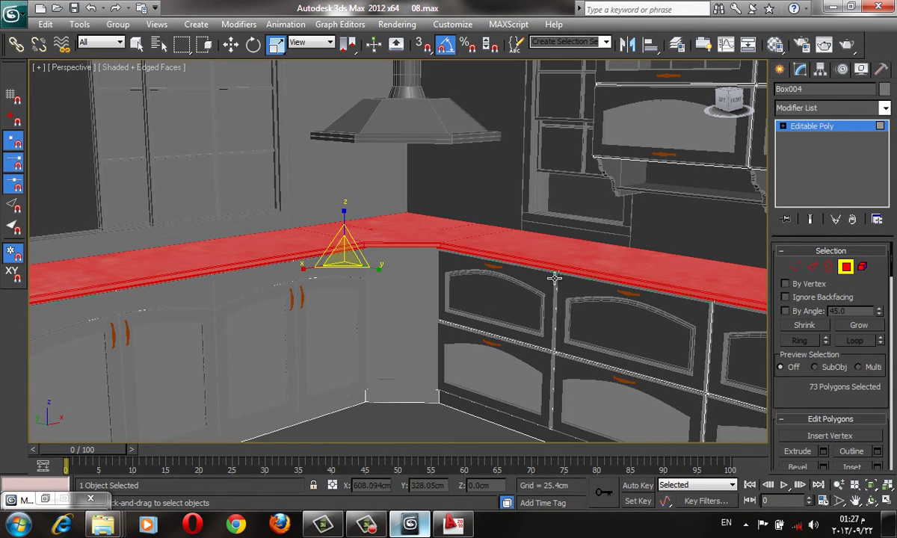
key(ctrl+i)
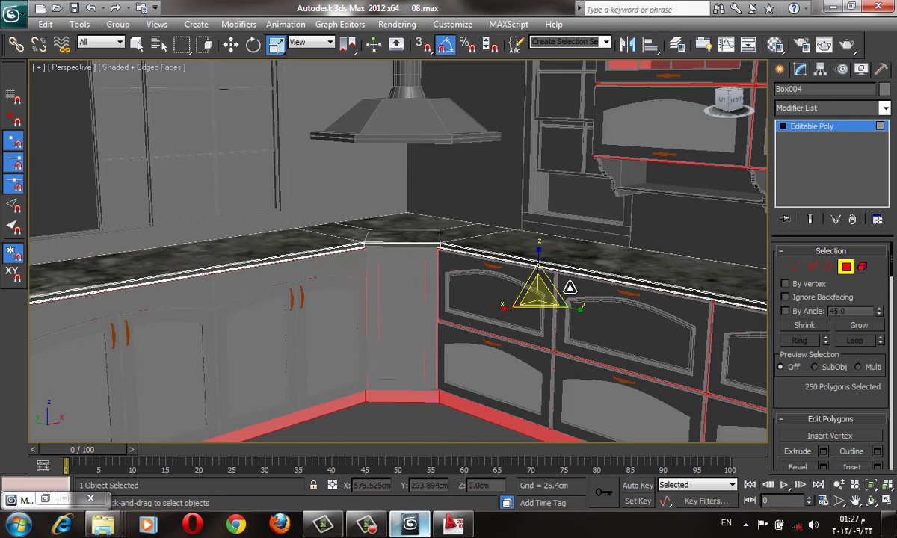
scroll(573, 289, down, 3)
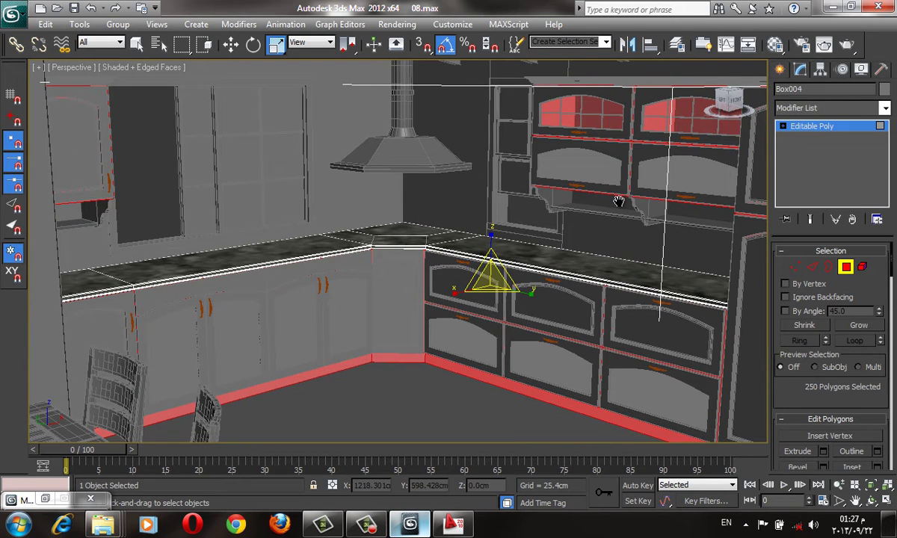
middle_drag(619, 202, 620, 216)
Assign the red birch wood material to the cabinet faces and show it in viewport.
key(m)
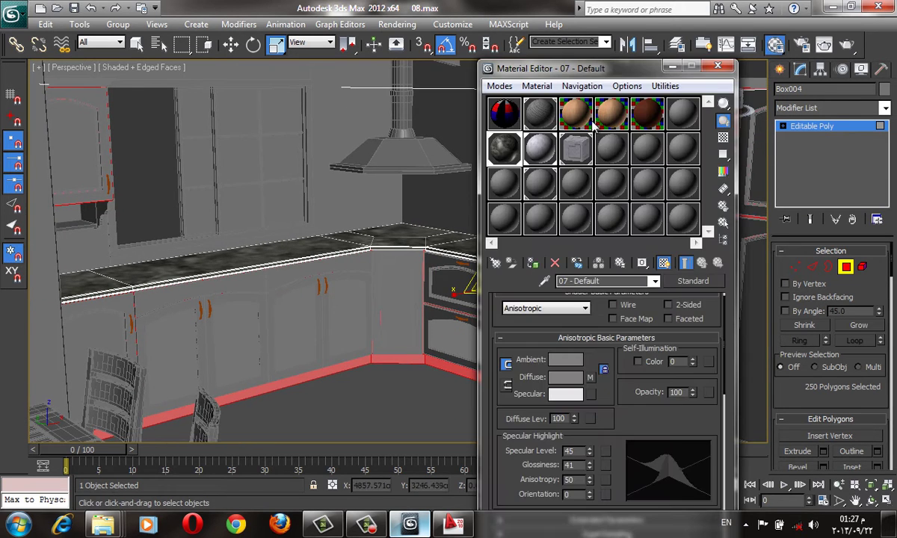
click(617, 123)
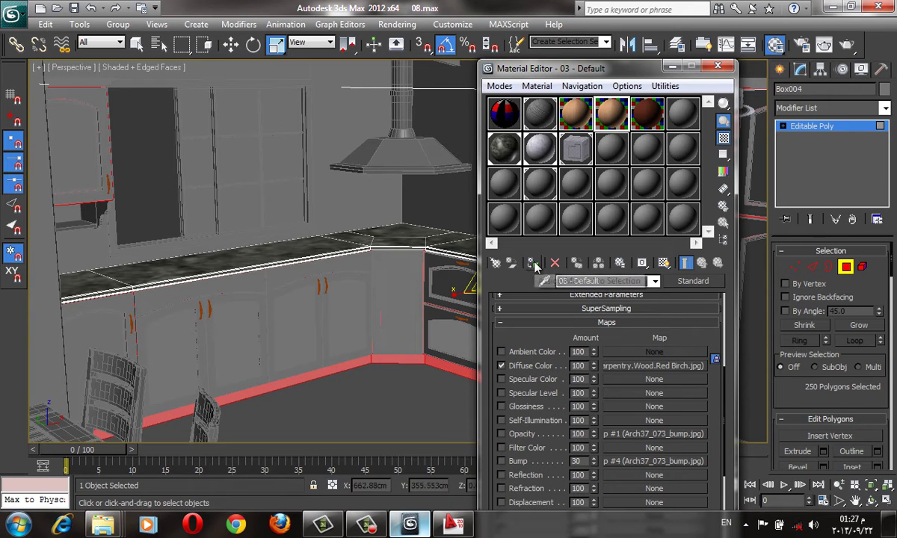
click(664, 262)
mouse_move(411, 263)
alt+middle_down()
mouse_move(257, 238)
mouse_move(376, 314)
mouse_move(418, 299)
alt+middle_up()
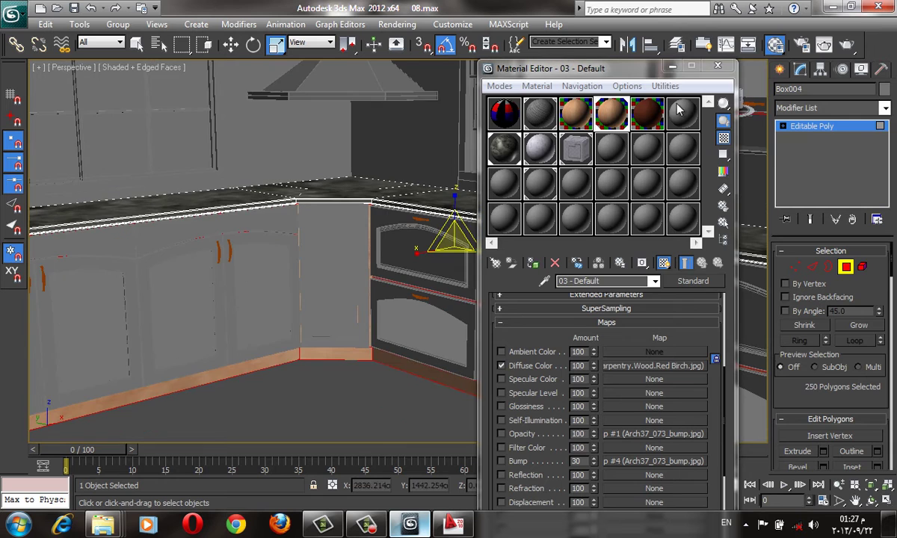
click(672, 66)
Add a Box UVW Map to the cabinet faces sized 200 × 200 × 200 cm.
click(830, 108)
scroll(830, 299, down, 15)
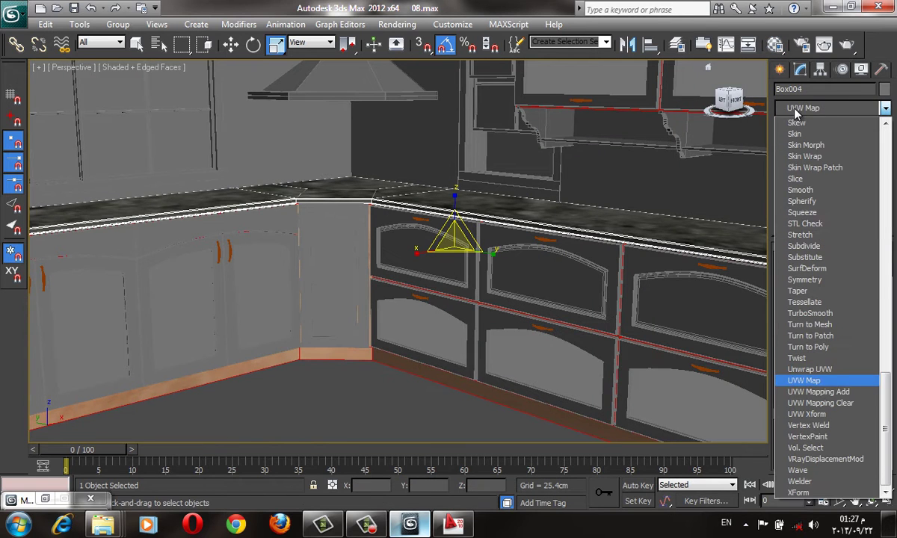
click(849, 380)
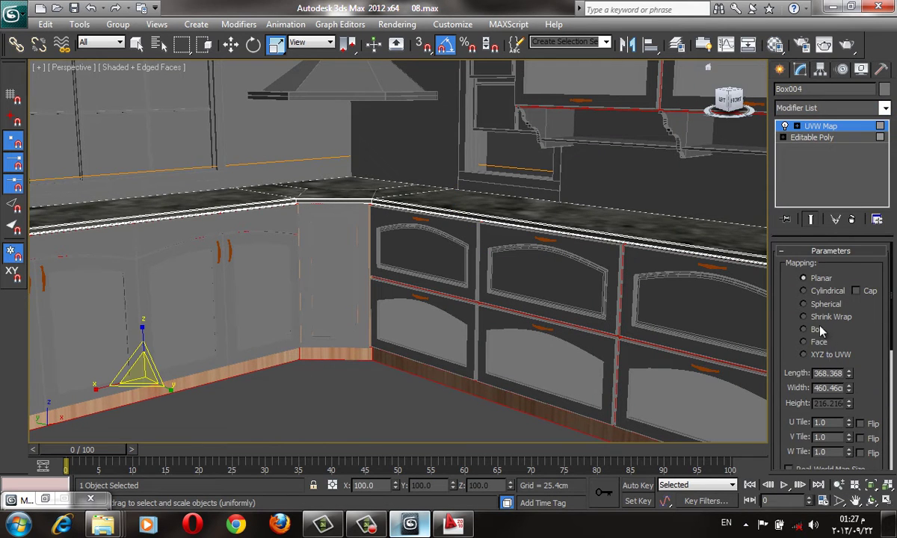
click(818, 330)
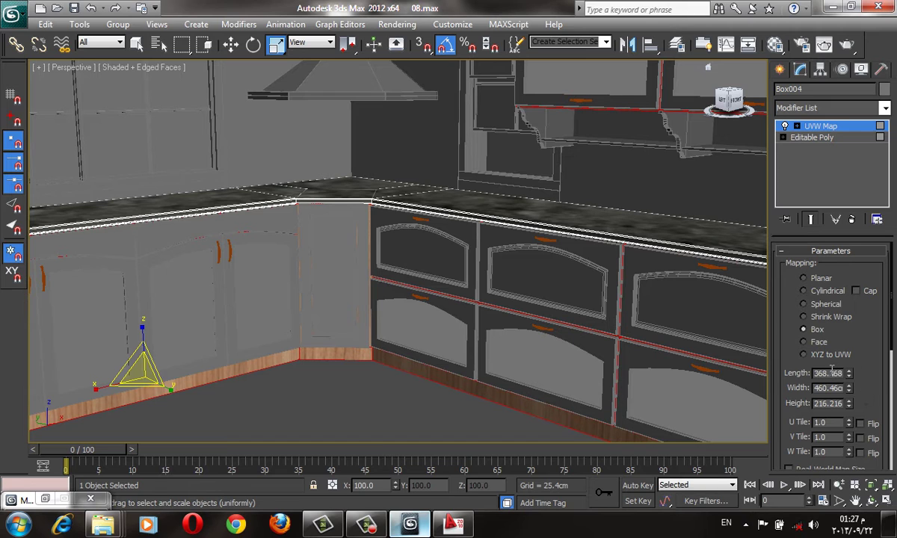
double_click(828, 372)
text(200.0cm)
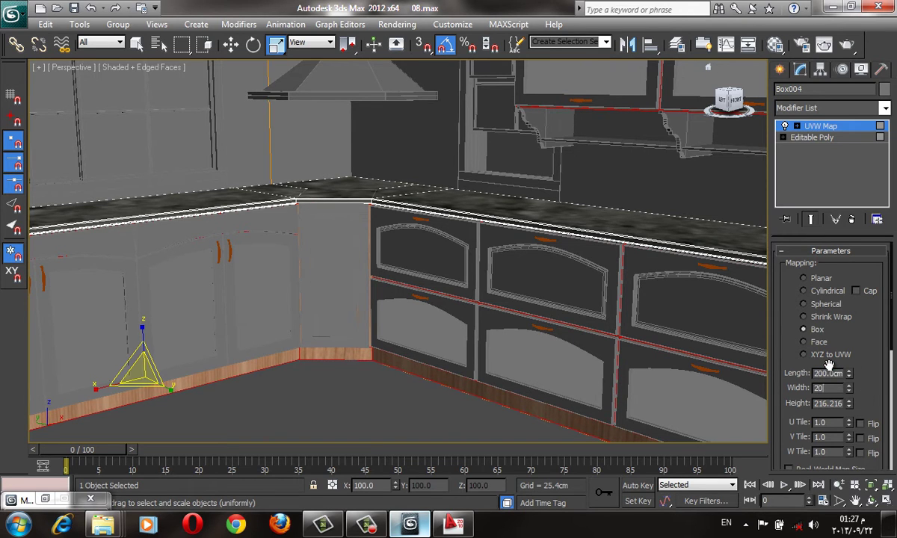
key(Tab)
text(200)
key(Tab)
text(200)
key(Tab)
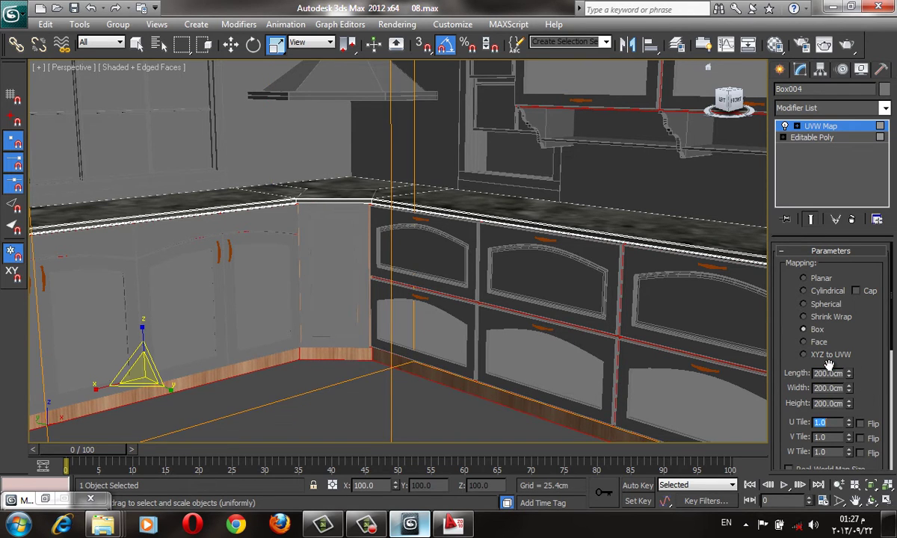
Inspect the wood mapping on the cabinets from several angles with edged faces off.
scroll(639, 336, down, 8)
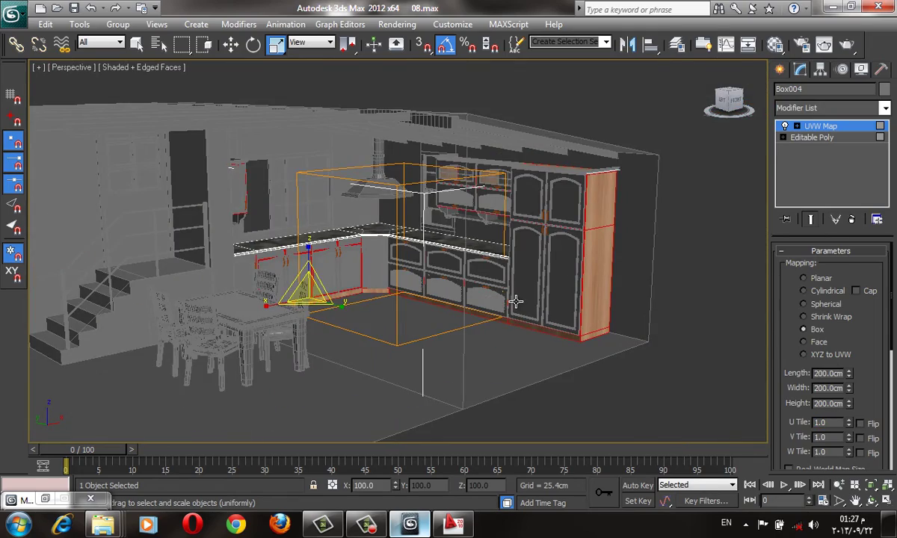
scroll(516, 302, up, 8)
middle_drag(669, 275, 551, 287)
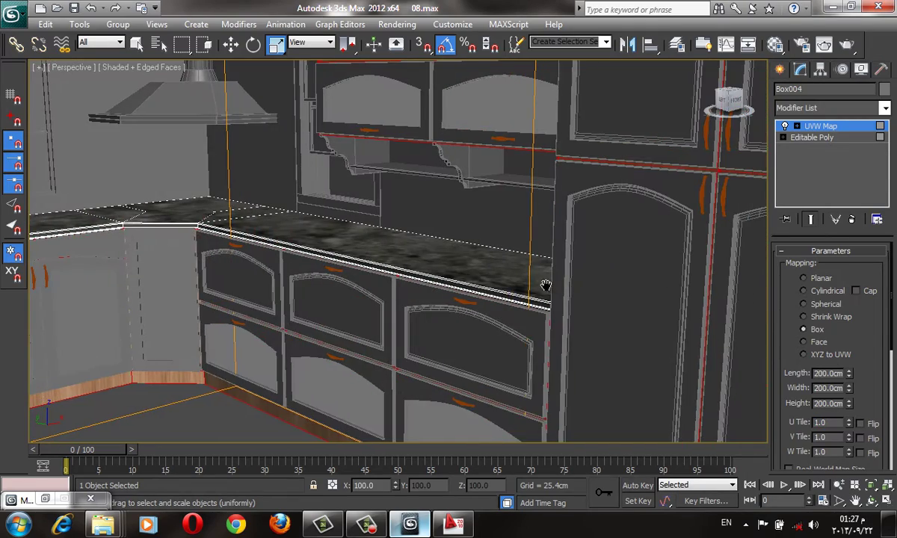
scroll(546, 286, up, 5)
alt+middle_drag(485, 275, 505, 258)
key(F4)
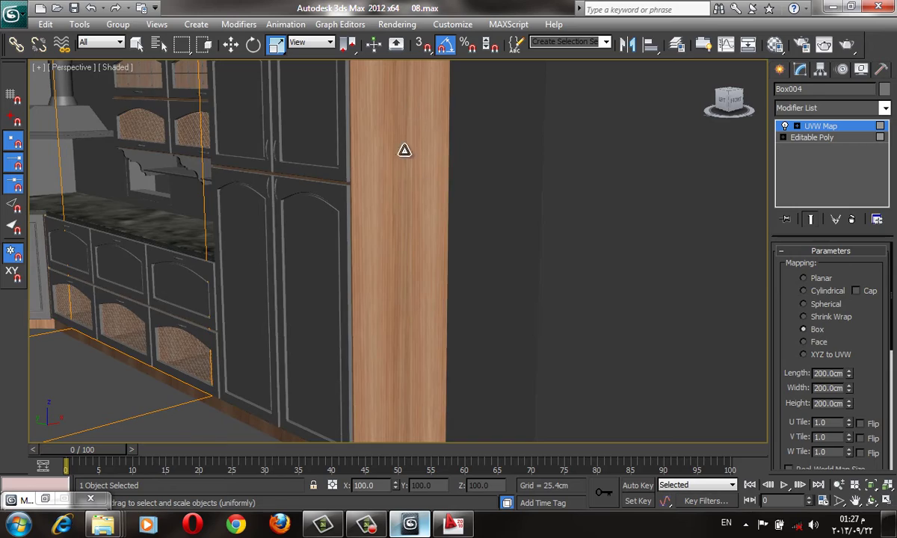
alt+middle_drag(404, 150, 420, 229)
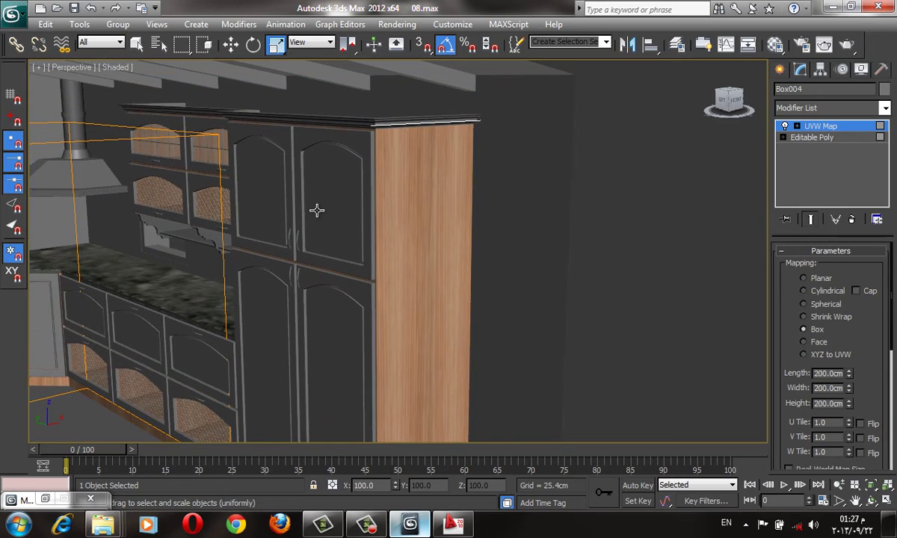
mouse_move(261, 247)
alt+middle_down()
mouse_move(435, 152)
mouse_move(287, 201)
mouse_move(398, 252)
mouse_move(393, 262)
alt+middle_up()
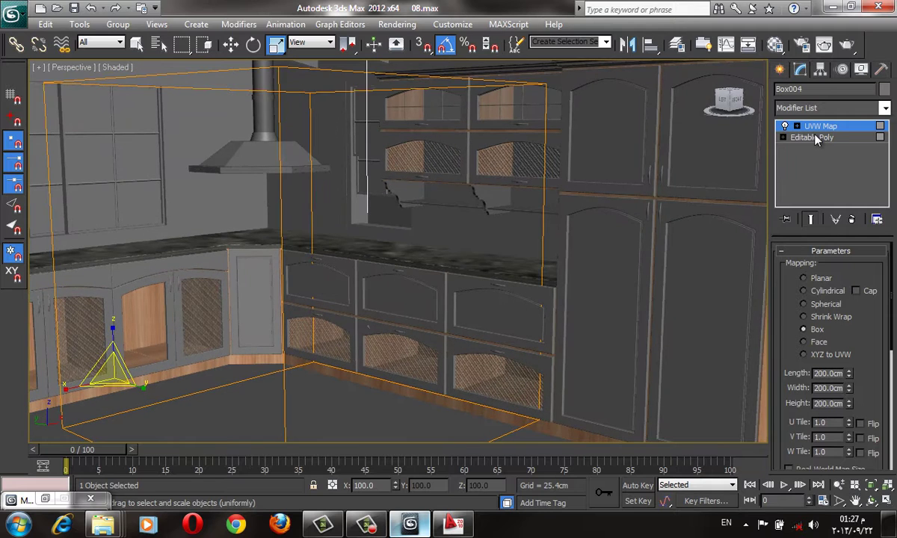
middle_drag(544, 290, 544, 281)
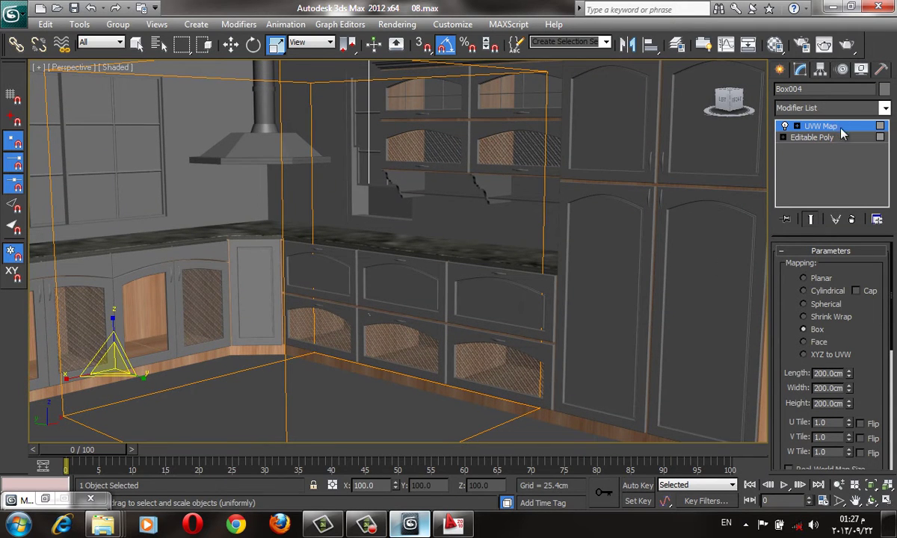
double_click(828, 388)
Copy the 200 cm UVW Map modifier from Box004's stack.
right_click(849, 127)
click(805, 126)
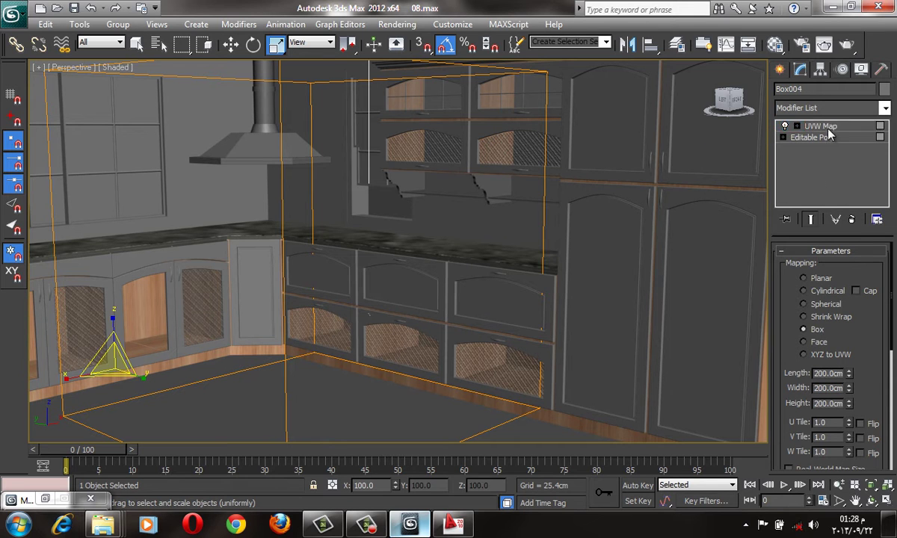
right_click(823, 126)
click(784, 187)
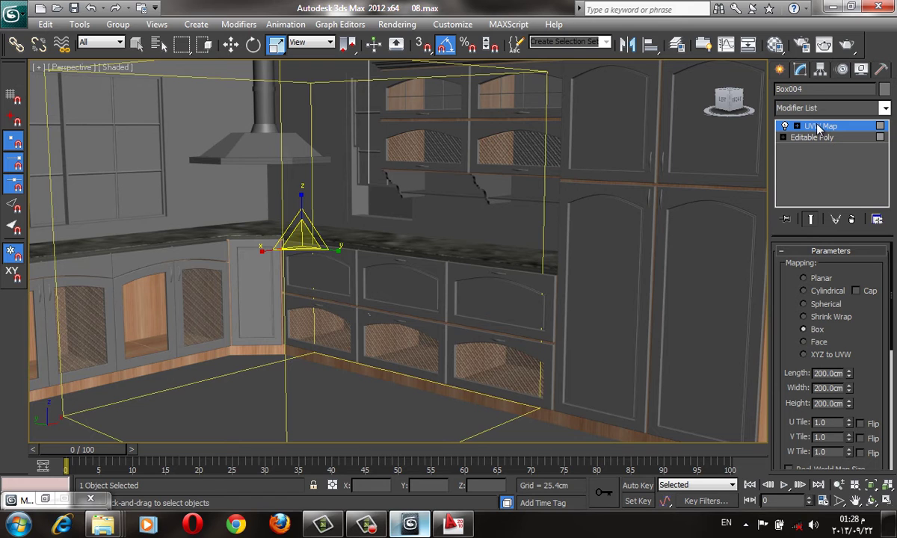
click(780, 71)
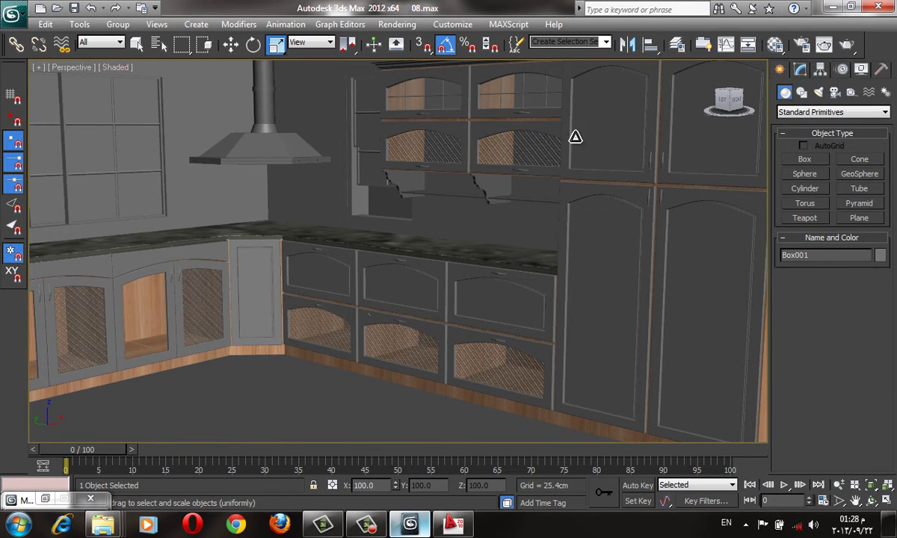
Select the right-hand cabinet shape Shape017 and apply the red birch wood material.
key(w)
key(F3)
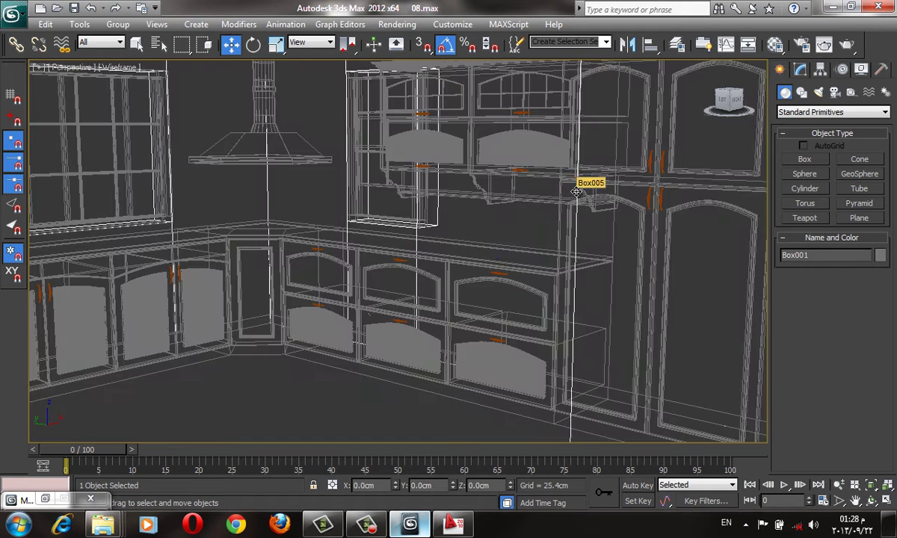
click(577, 192)
key(F3)
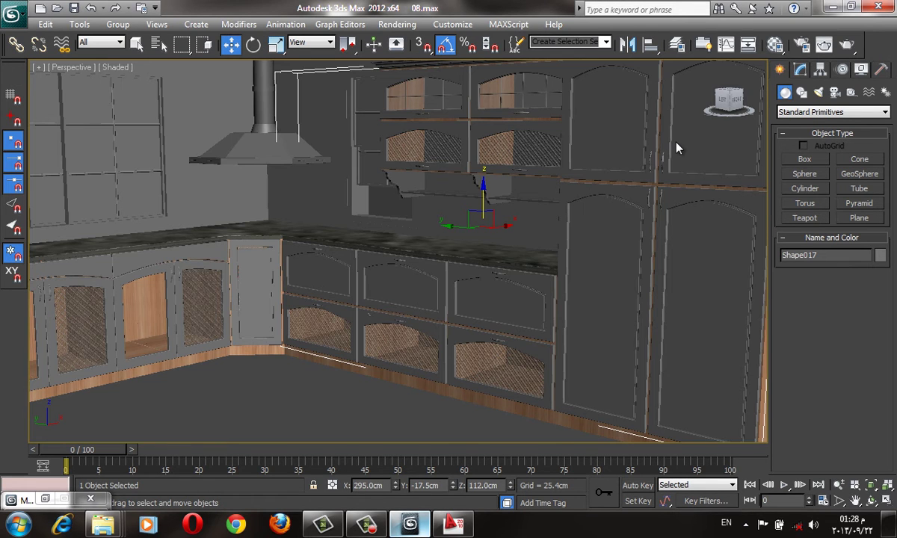
key(m)
click(534, 264)
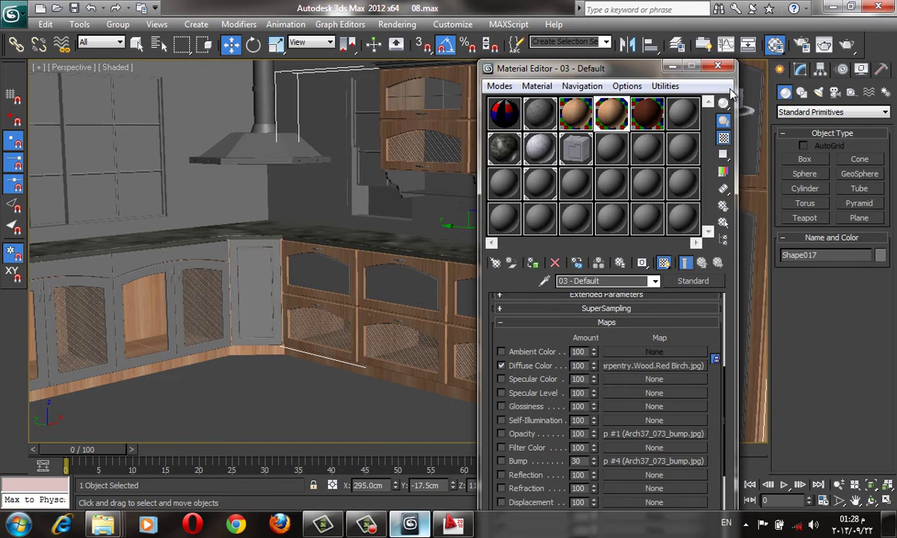
click(718, 66)
Paste the copied UVW Map onto Shape017 as an instance.
click(801, 68)
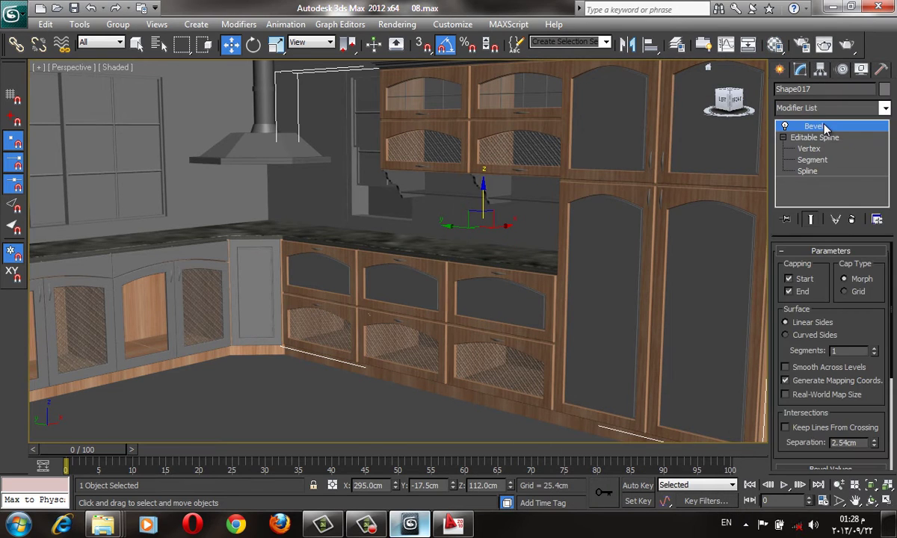
right_click(777, 126)
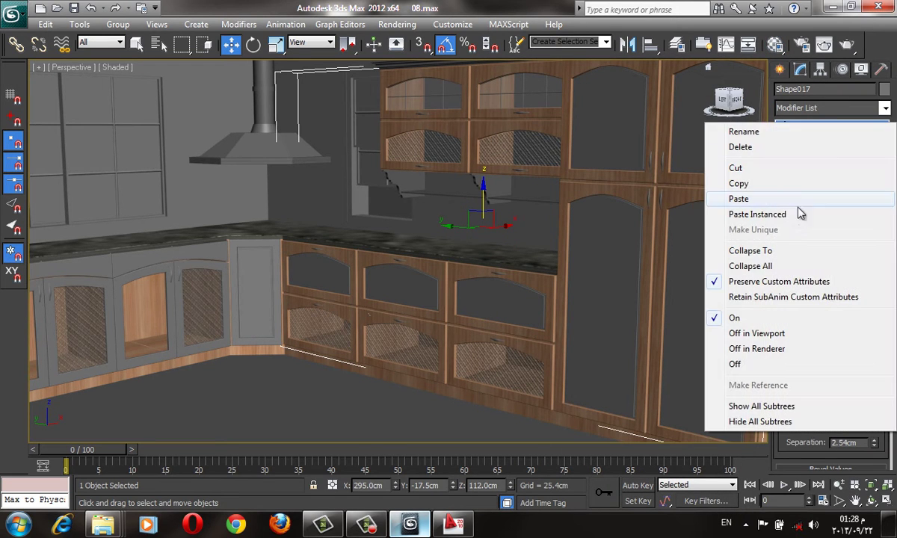
click(758, 215)
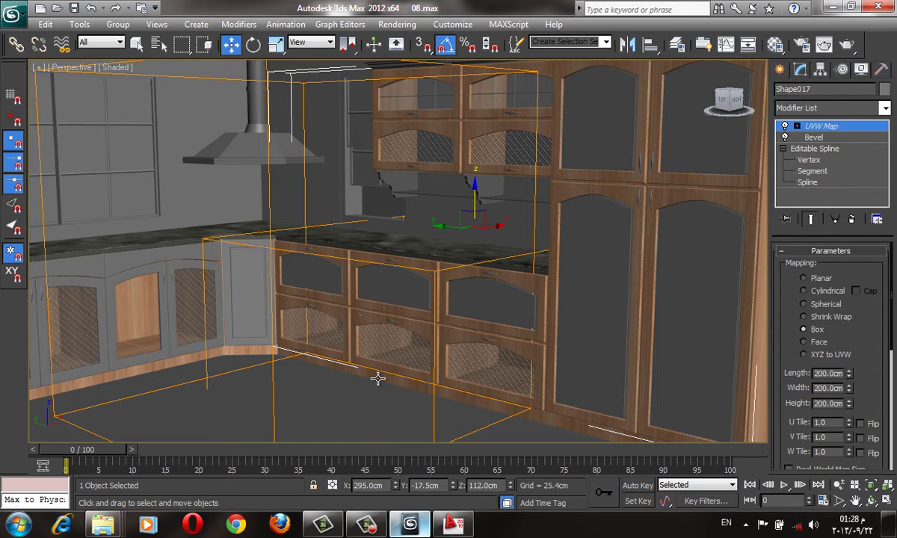
scroll(513, 378, up, 2)
scroll(517, 291, up, 3)
scroll(525, 220, up, 3)
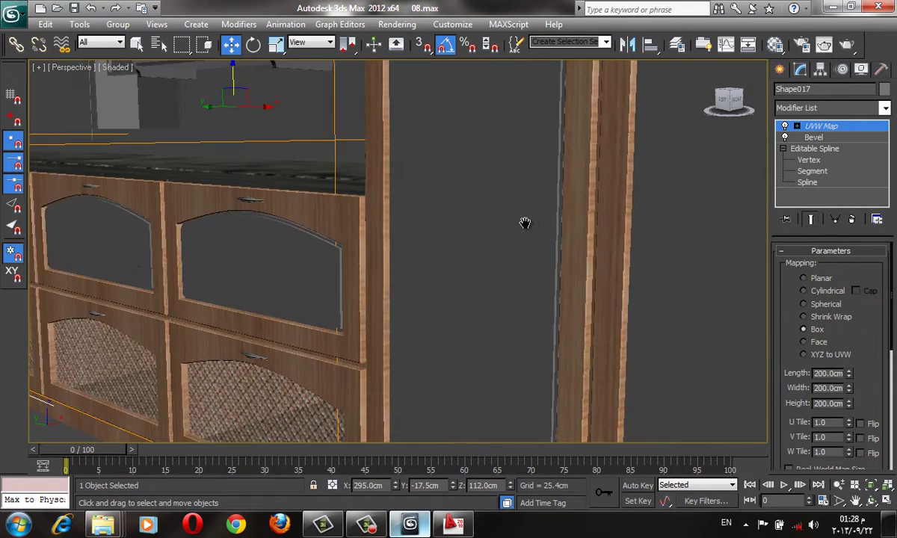
middle_drag(525, 220, 297, 341)
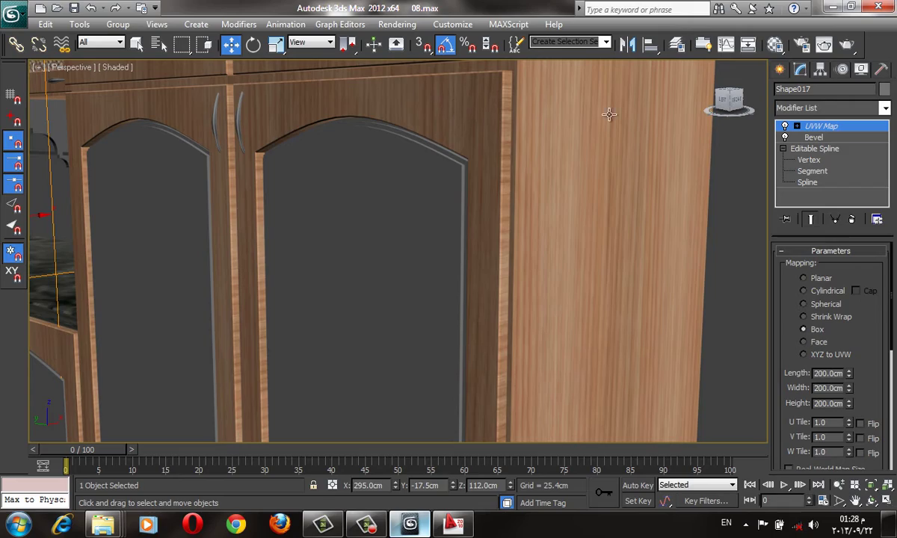
scroll(580, 151, down, 3)
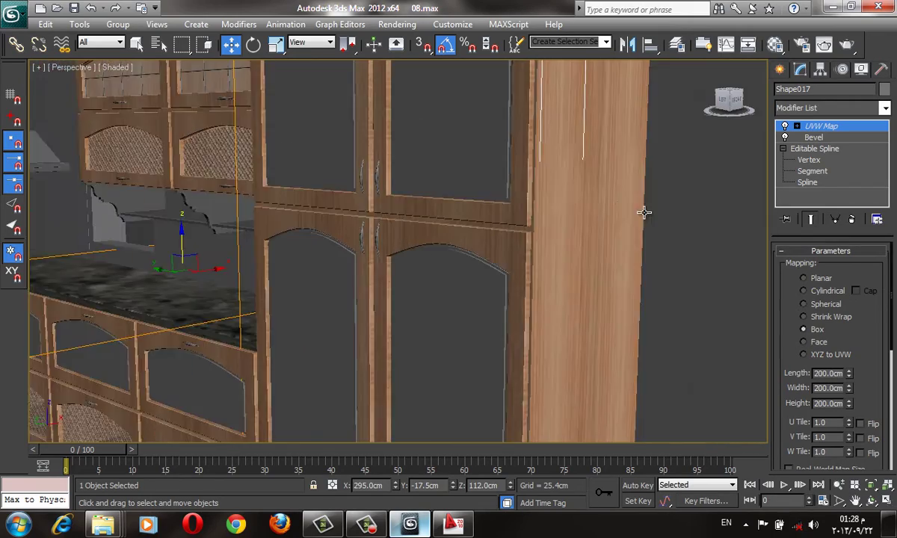
scroll(645, 212, down, 3)
scroll(368, 160, down, 3)
scroll(489, 194, down, 3)
mouse_move(500, 183)
alt+middle_down()
mouse_move(625, 152)
mouse_move(601, 160)
alt+middle_up()
alt+middle_drag(514, 183, 607, 225)
mouse_move(672, 177)
alt+middle_down()
mouse_move(658, 206)
mouse_move(707, 288)
alt+middle_up()
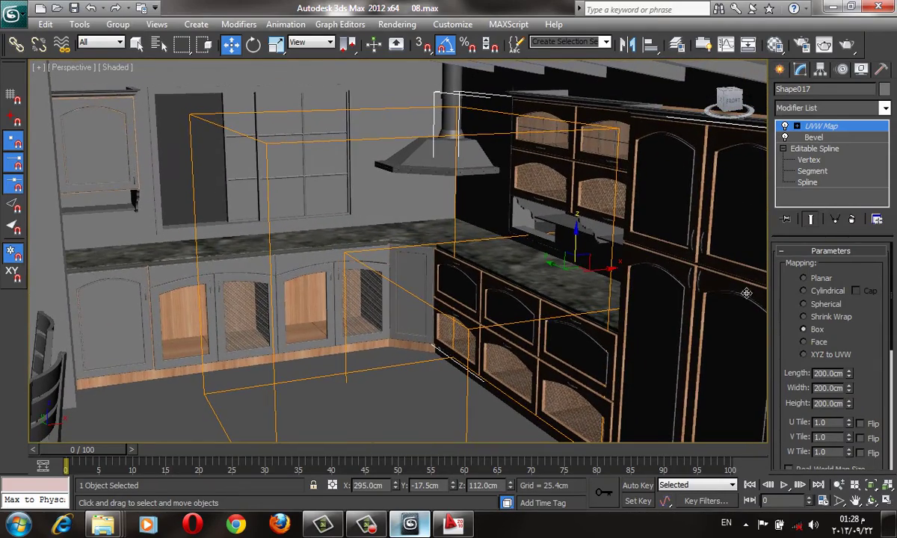
scroll(461, 286, down, 5)
alt+middle_drag(419, 310, 637, 316)
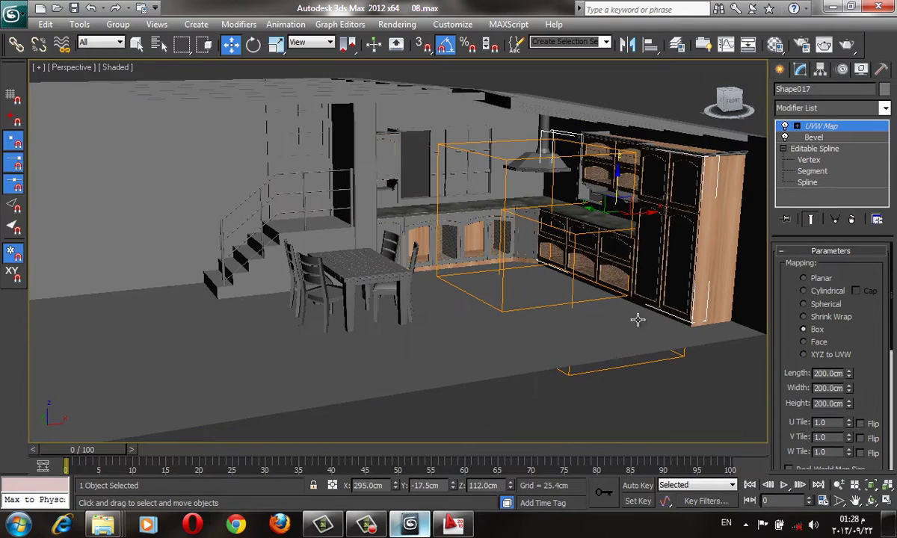
alt+middle_drag(445, 334, 590, 386)
scroll(589, 386, up, 5)
scroll(641, 260, down, 2)
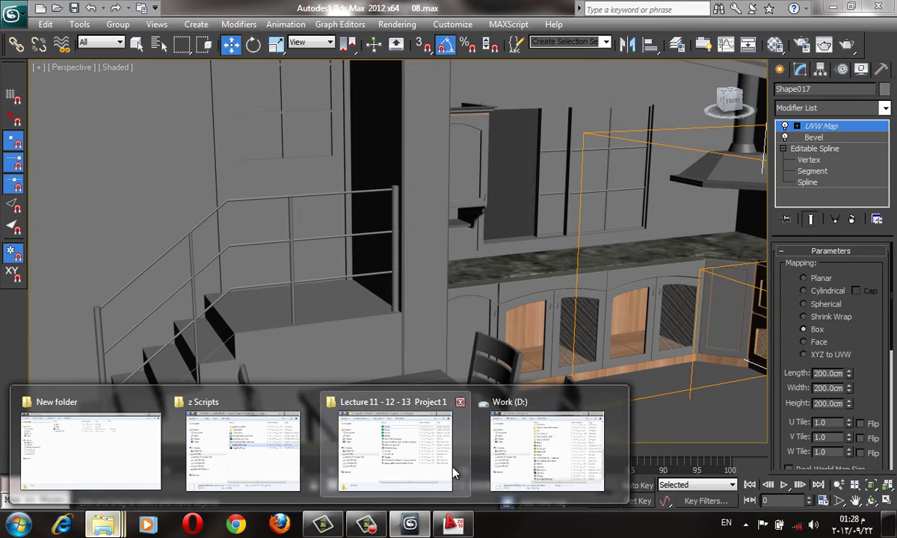
Open Interior Project.pdf from the Lecture 11 - 12 - 13 Project 1 folder and view the kitchen photo.
click(424, 441)
double_click(335, 222)
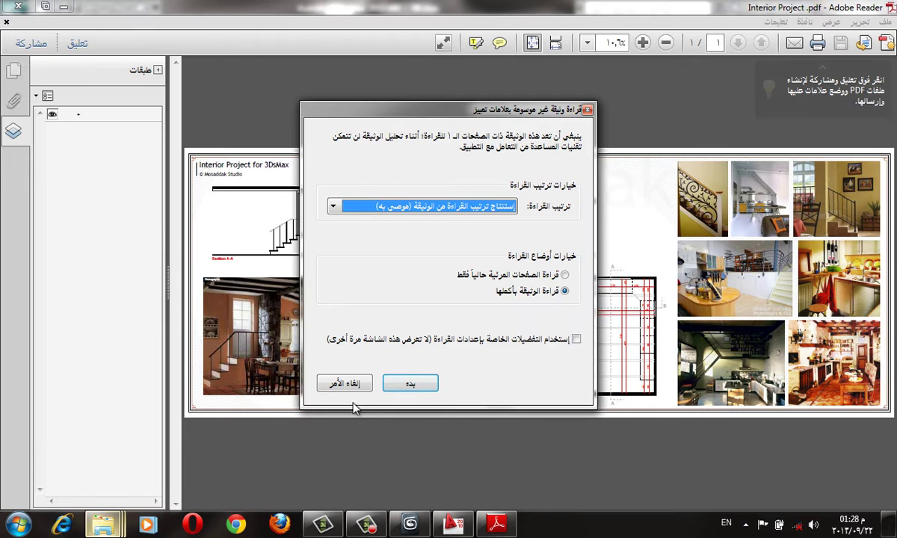
click(336, 383)
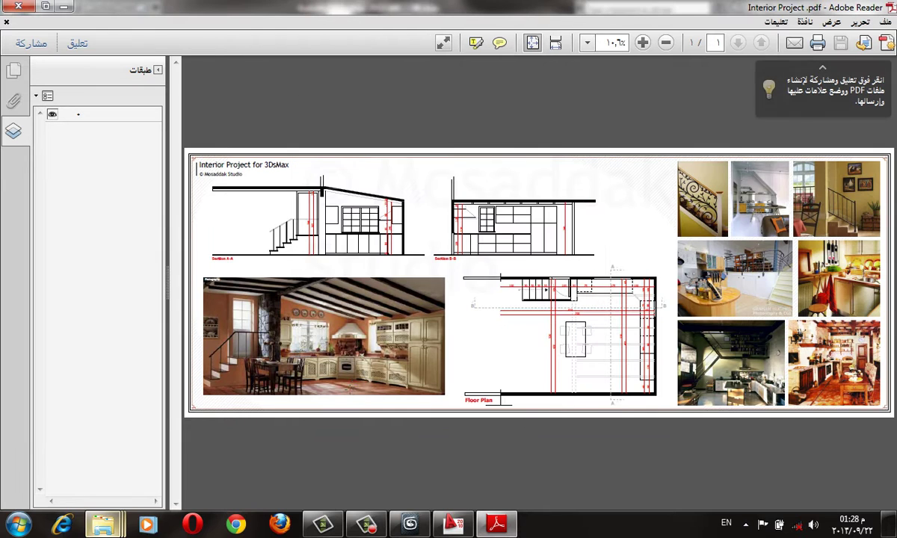
ctrl+scroll(382, 361, up, 3)
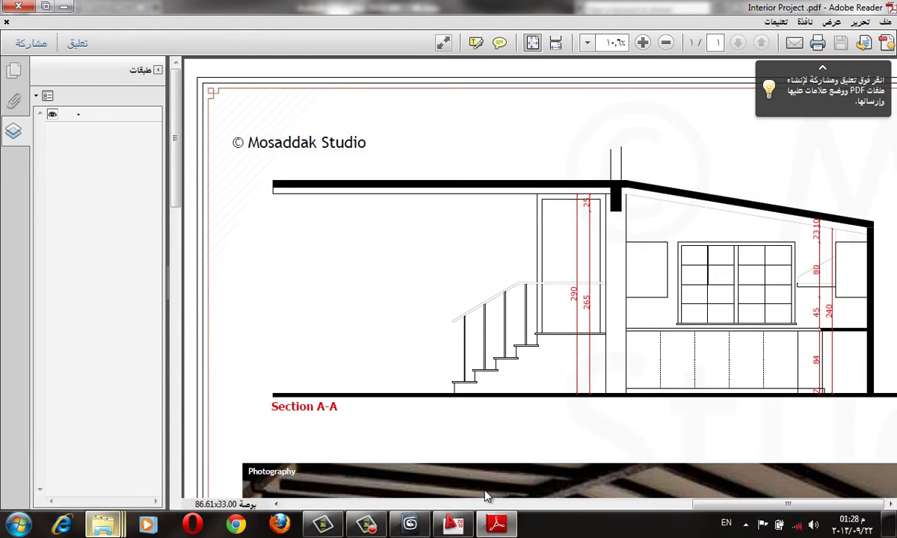
scroll(613, 434, down, 5)
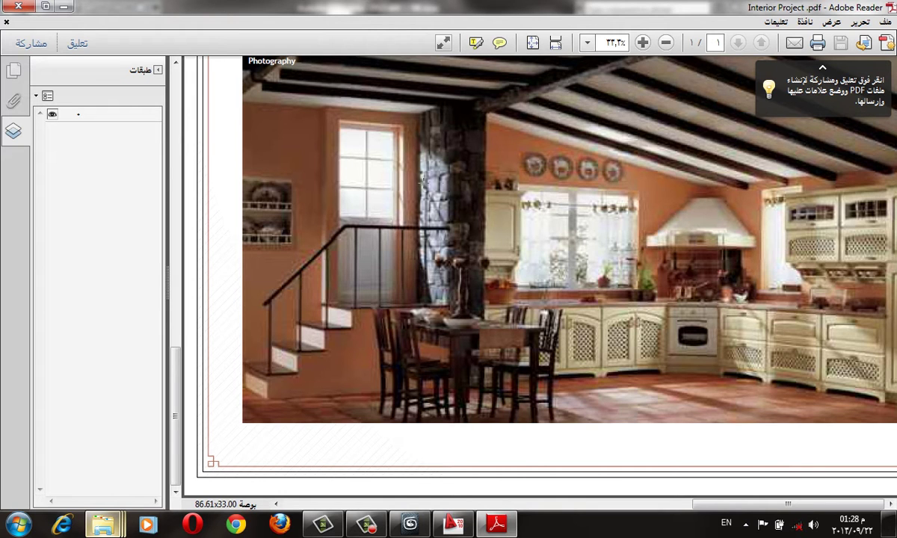
drag(712, 238, 683, 238)
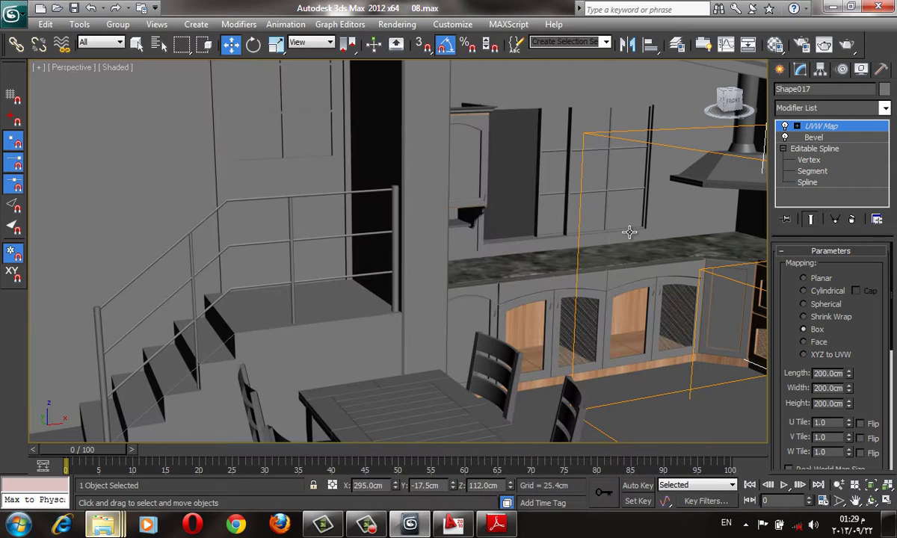
Pick an unused sample slot and give its Blinn material a tan ambient colour.
key(m)
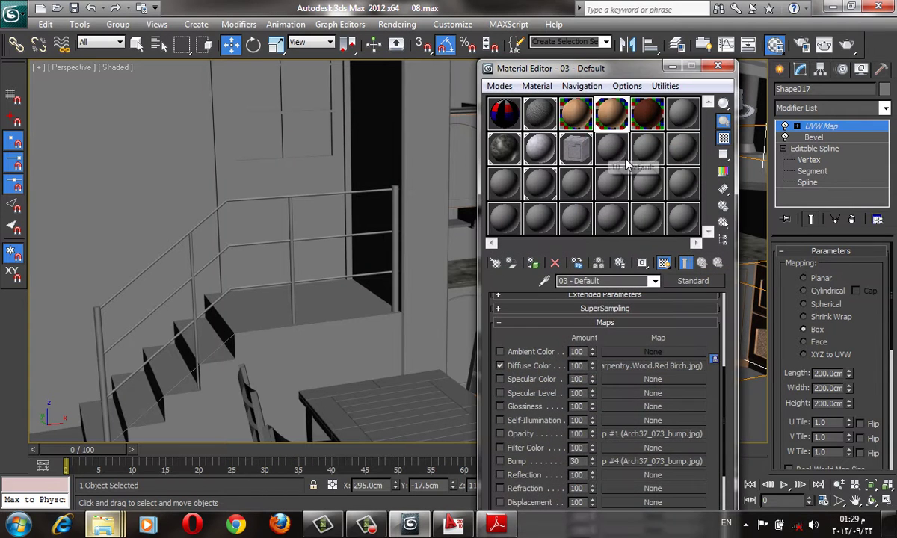
click(642, 158)
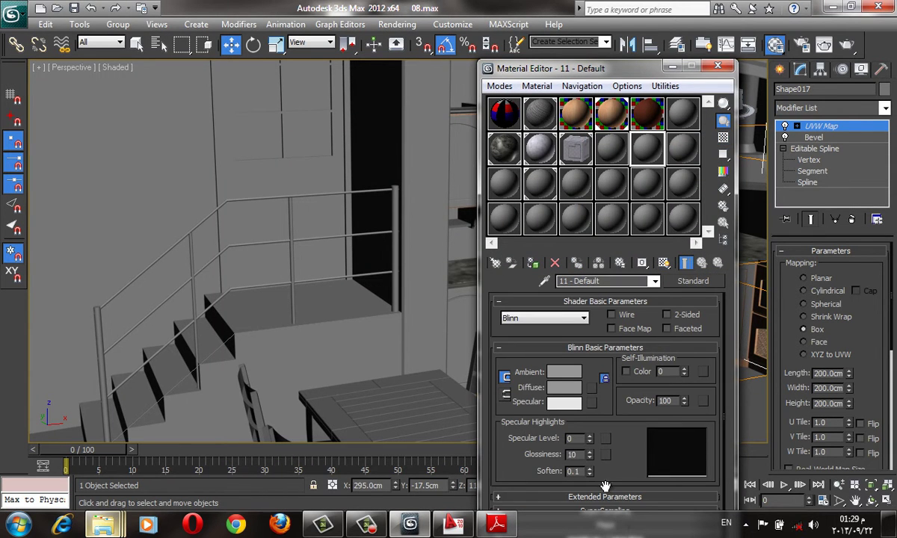
click(599, 302)
click(598, 315)
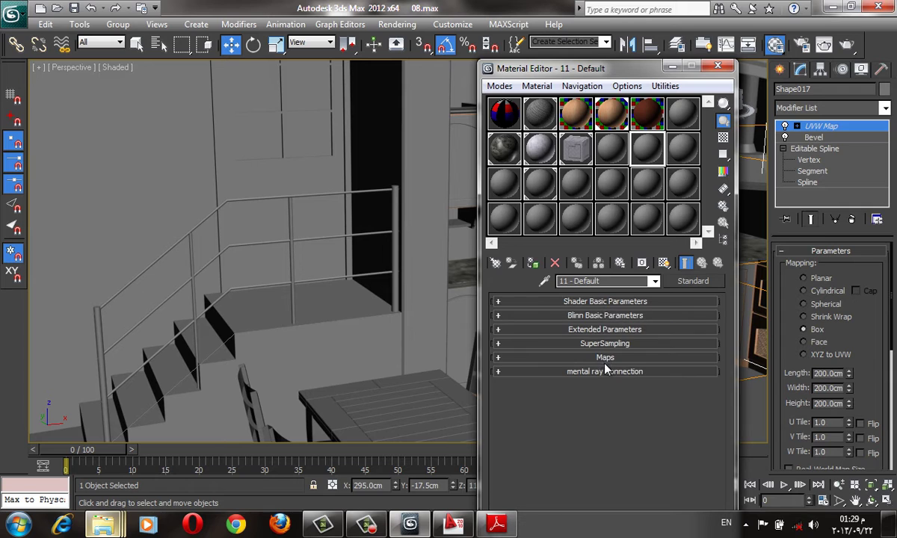
click(596, 316)
click(564, 341)
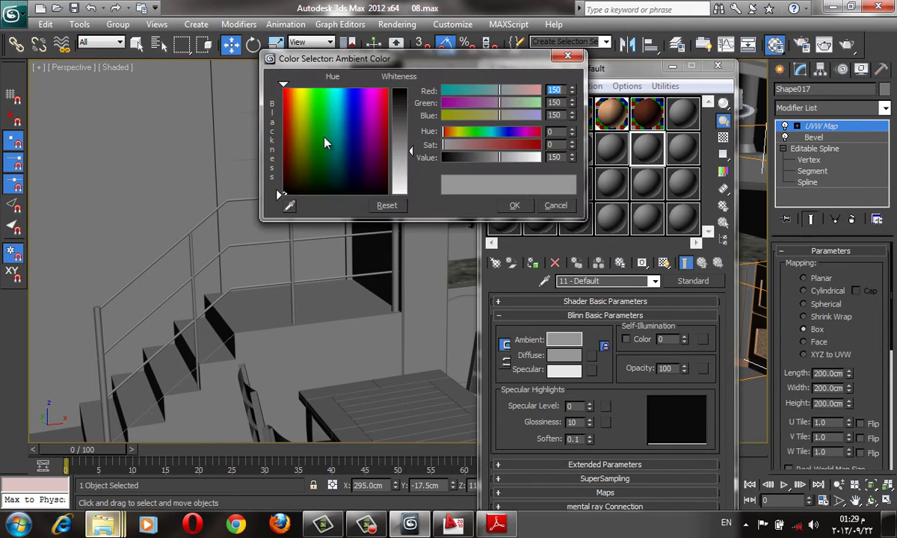
drag(303, 129, 304, 162)
mouse_move(400, 161)
mouse_down()
mouse_move(400, 193)
mouse_move(410, 162)
mouse_up()
click(291, 142)
click(516, 206)
Raise the specular level to 14 and open the map browser for the Bump slot.
double_click(647, 146)
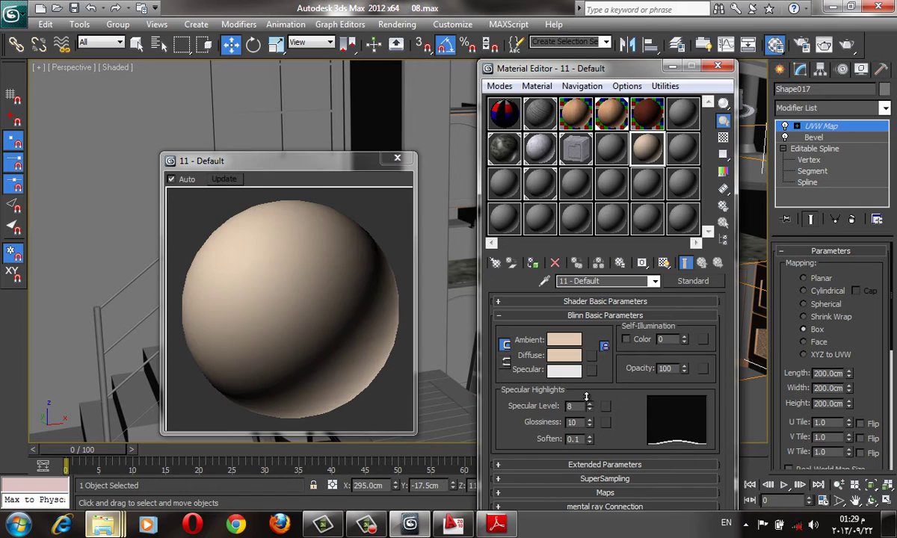
mouse_move(590, 406)
mouse_down()
mouse_move(590, 396)
mouse_move(590, 406)
mouse_up()
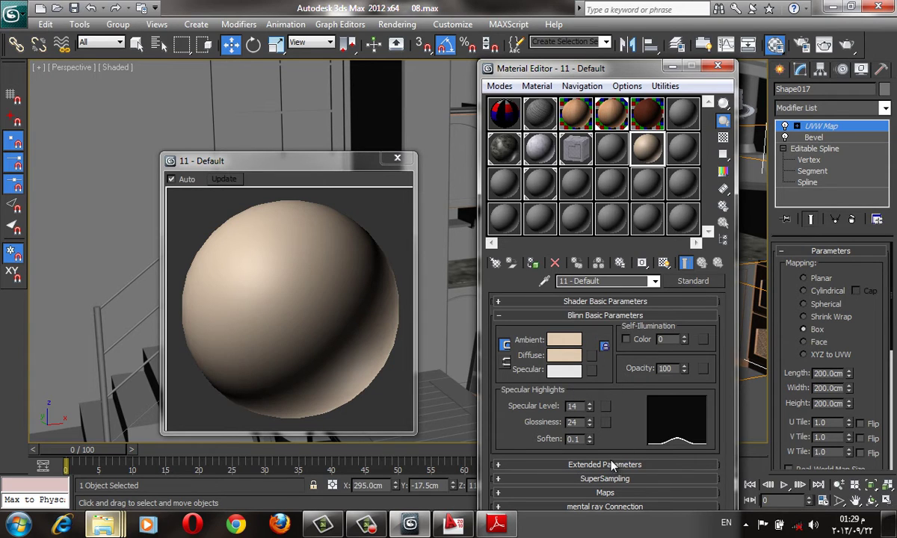
click(617, 491)
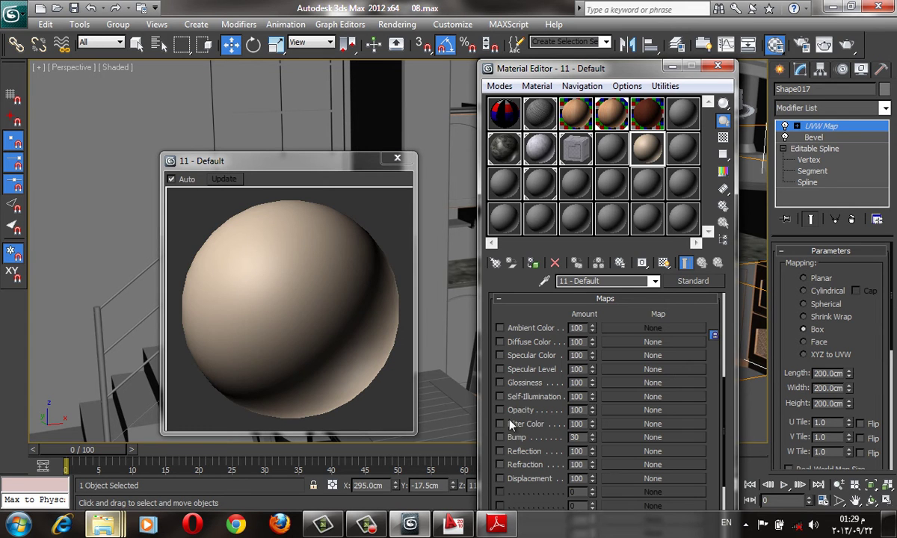
click(647, 438)
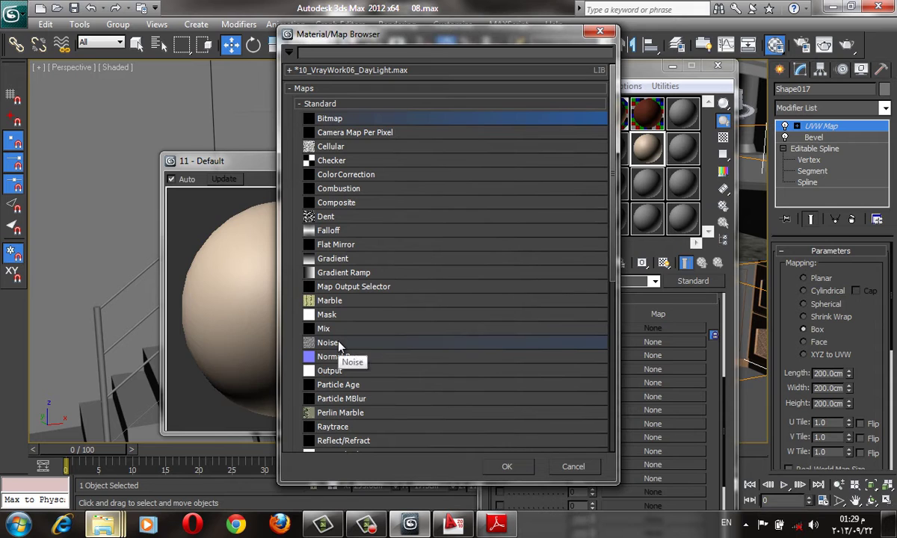
Use a Stucco map for Bump with amount -20 and stucco size 2.0.
scroll(336, 194, down, 5)
scroll(394, 299, down, 3)
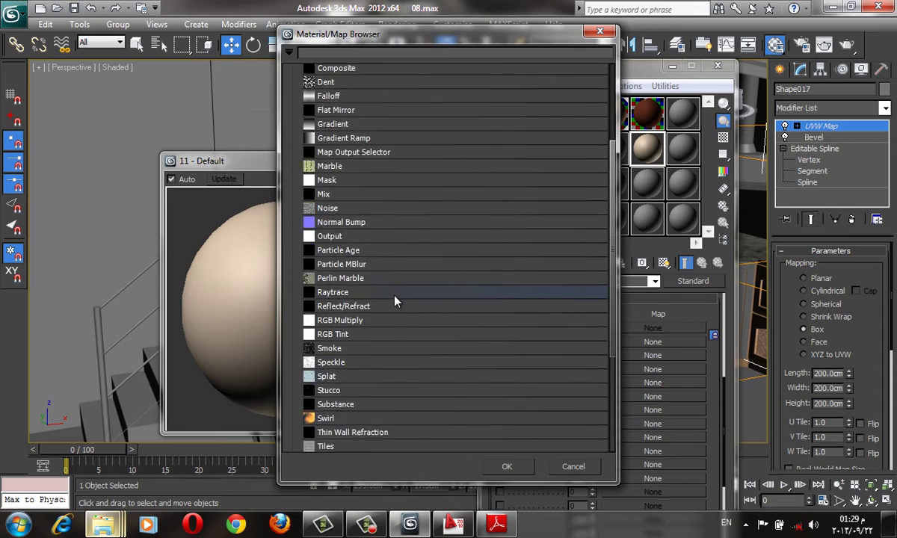
scroll(394, 299, down, 3)
scroll(396, 321, down, 1)
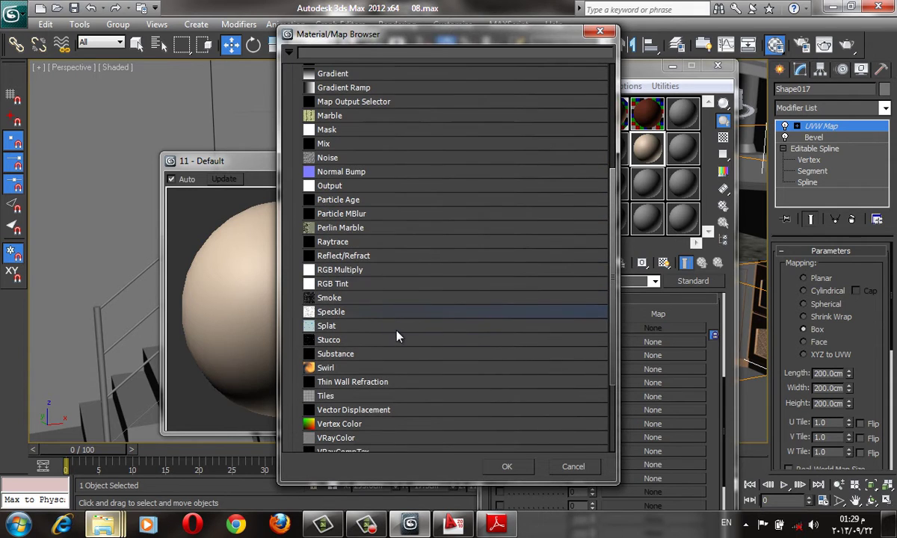
double_click(351, 341)
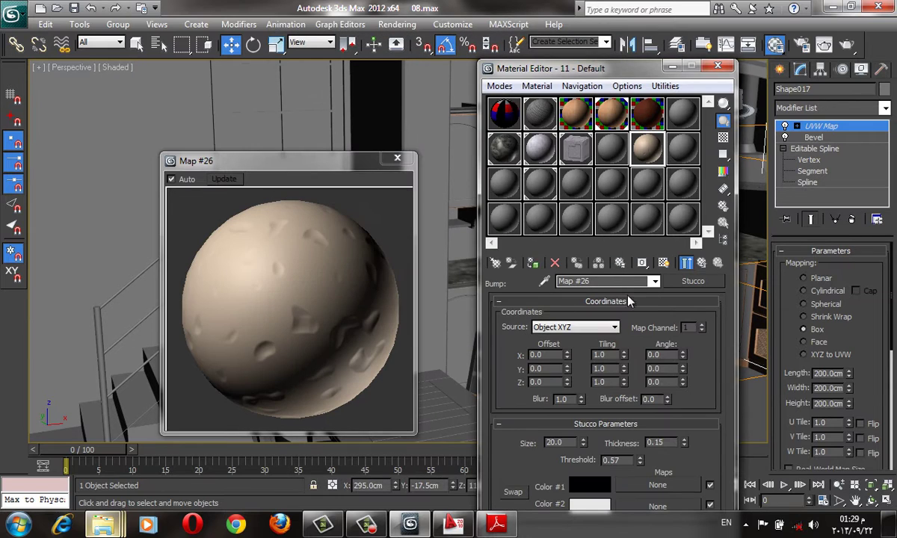
click(703, 263)
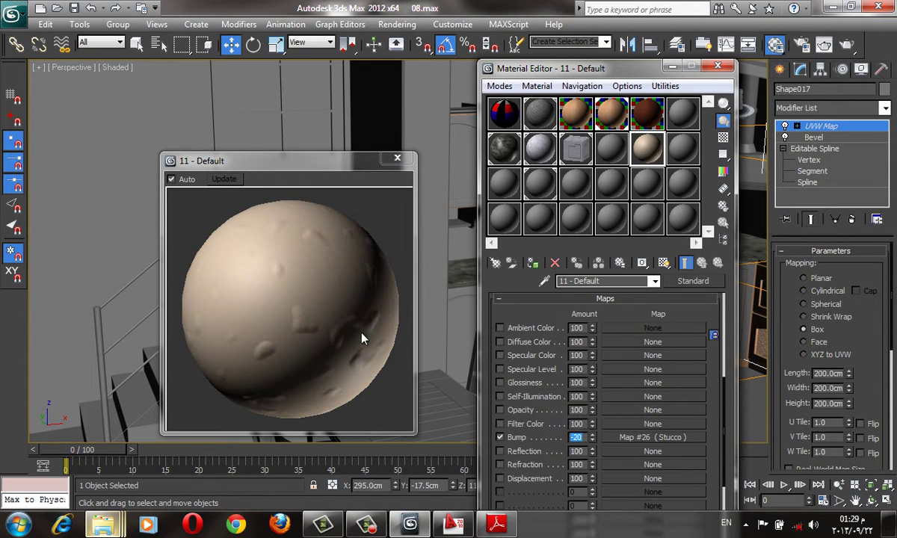
click(634, 438)
text(1)
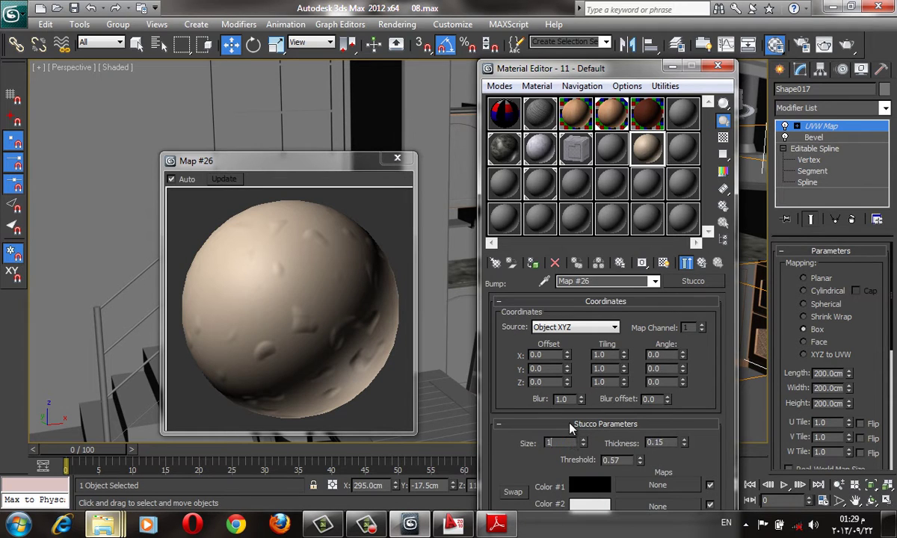
text(2)
key(Return)
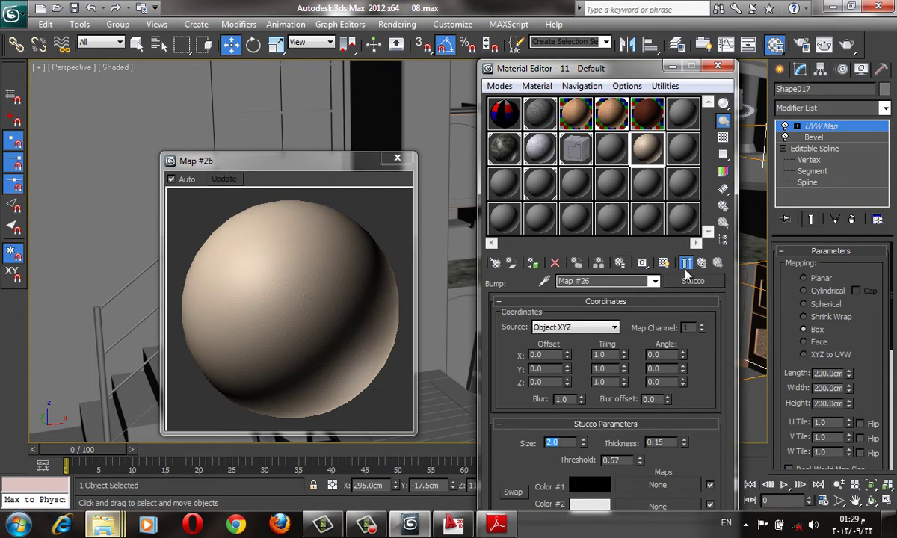
Show the stucco material shaded in the viewport and minimize the Material Editor.
click(664, 263)
click(398, 101)
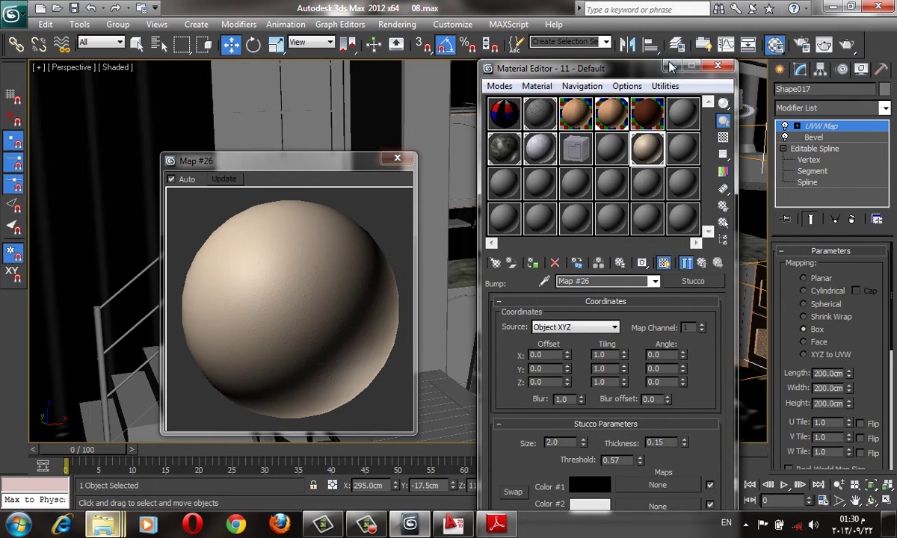
click(672, 67)
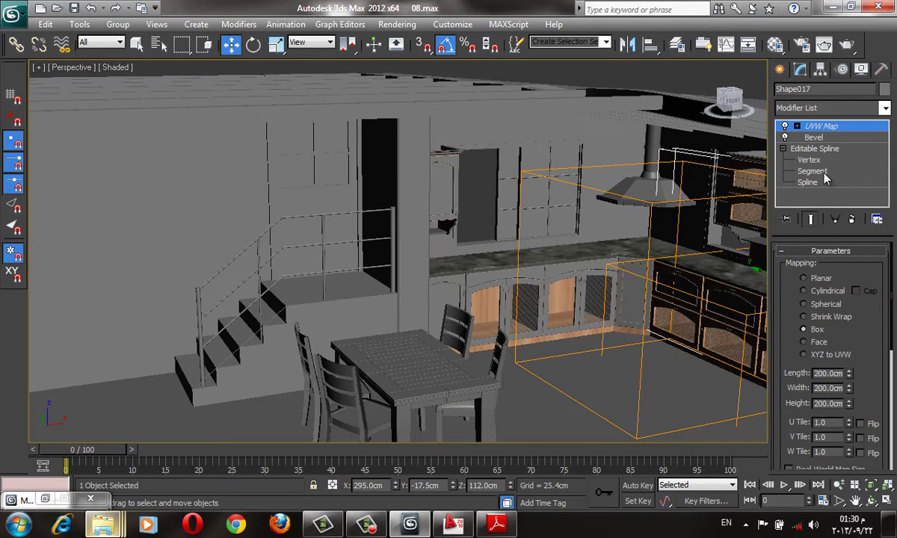
Select the room box Box001 and isolate it with Alt+Q.
click(660, 396)
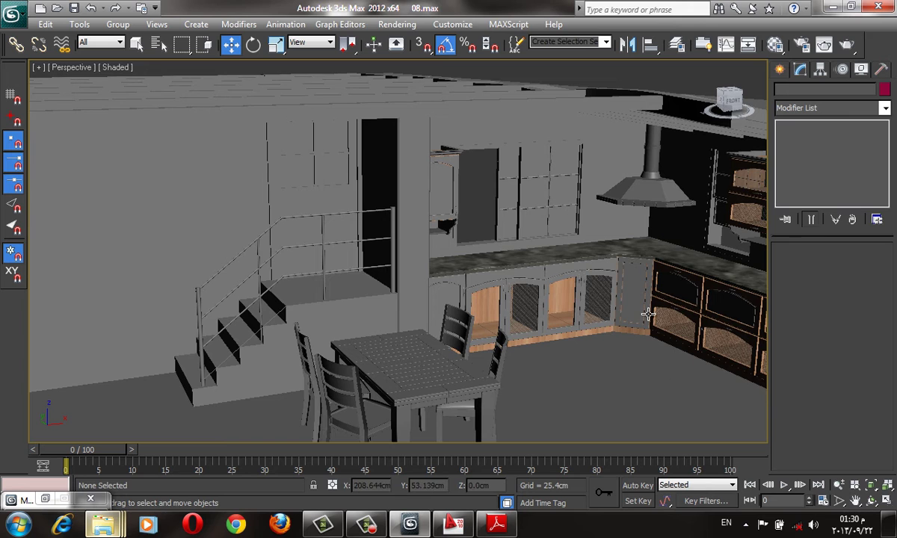
click(647, 314)
alt+middle_drag(647, 314, 612, 301)
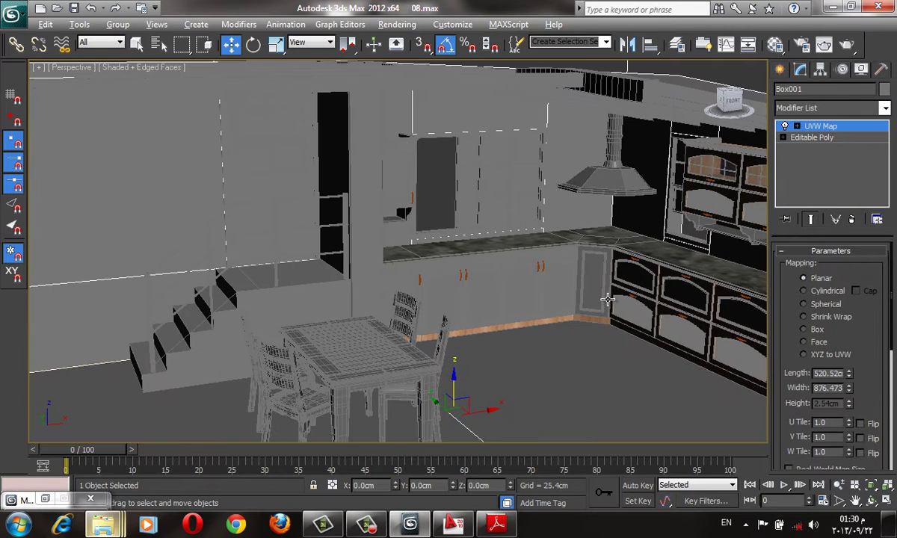
key(alt+q)
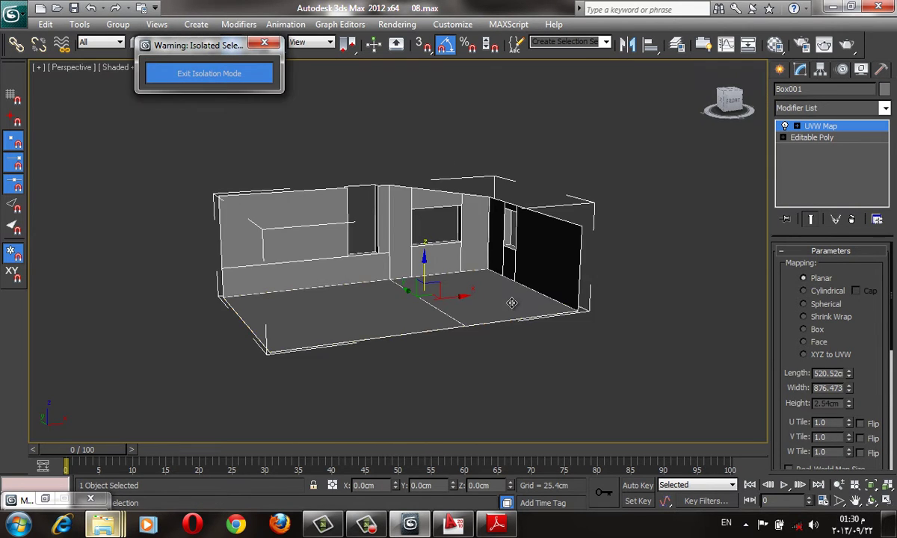
Collapse Box001's UVW Map modifier into its Editable Poly.
click(814, 138)
click(846, 267)
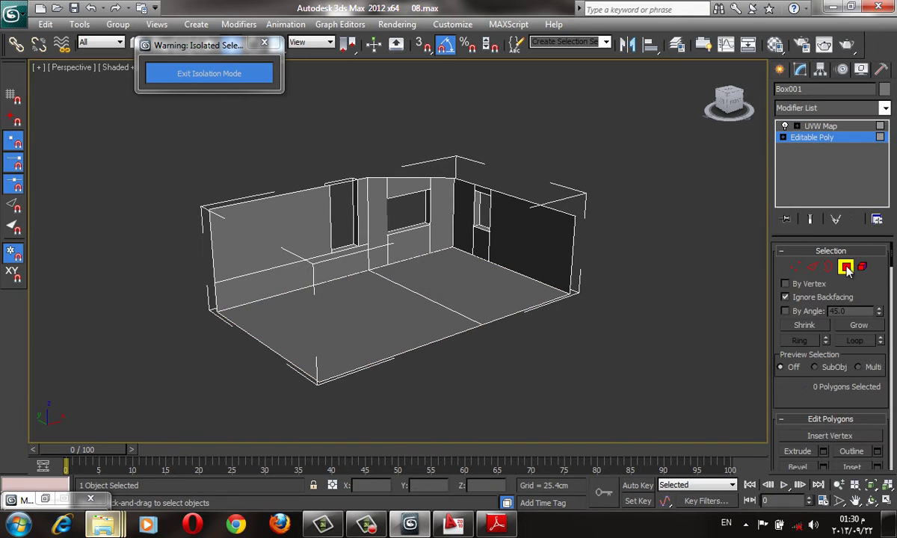
click(820, 126)
right_click(820, 126)
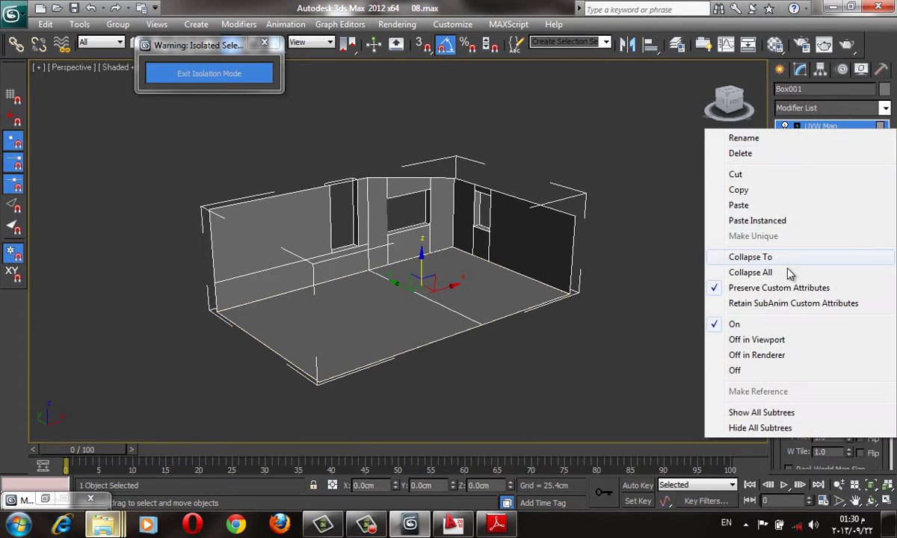
click(744, 256)
click(554, 320)
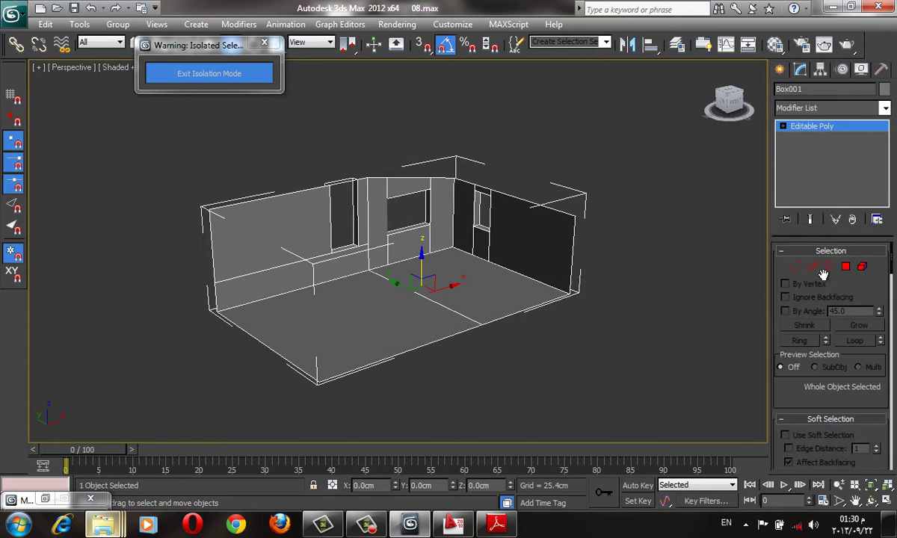
Select all 28 of the room's polygons in Front view.
click(846, 267)
key(f)
key(z)
drag(695, 156, 224, 346)
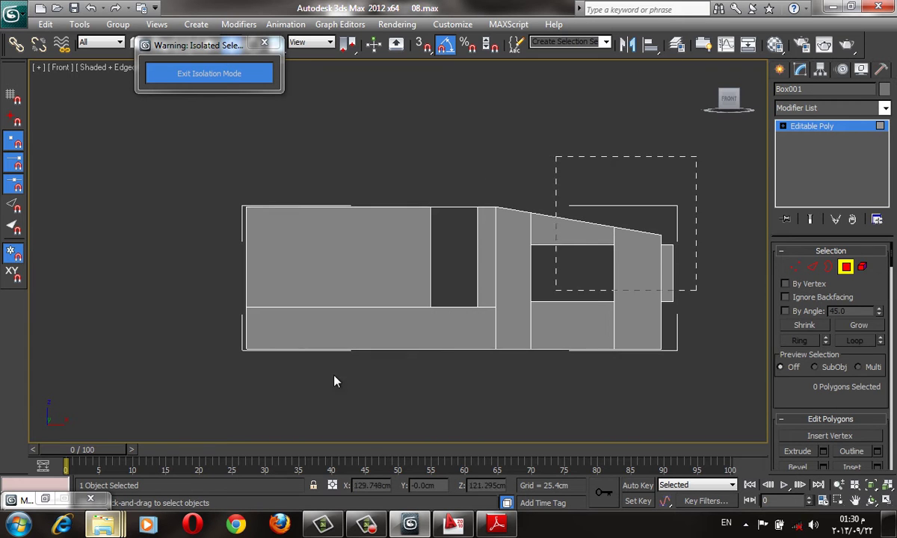
scroll(225, 346, down, 2)
Apply the speckled stucco material to the selected wall polygons in the Perspective view.
key(p)
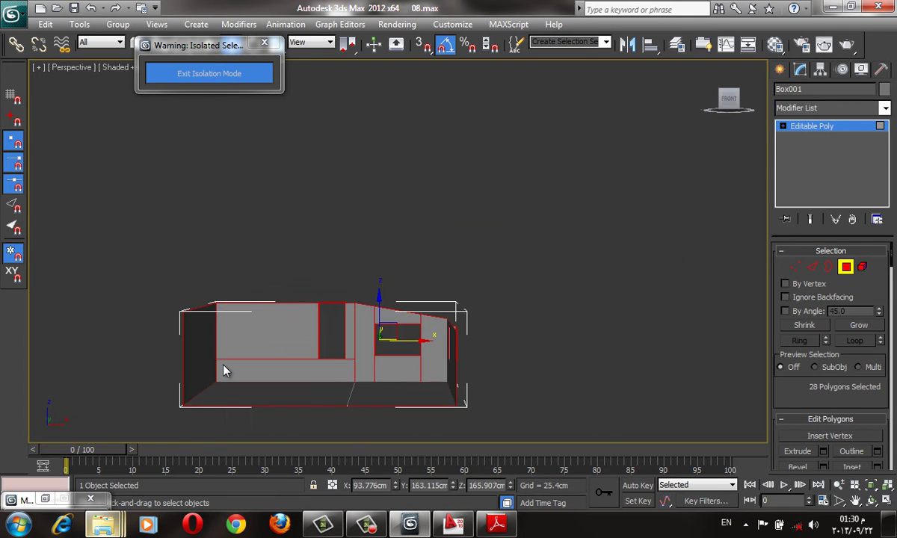
mouse_move(224, 369)
alt+middle_down()
mouse_move(277, 381)
mouse_move(411, 331)
alt+middle_up()
scroll(411, 331, down, 2)
key(m)
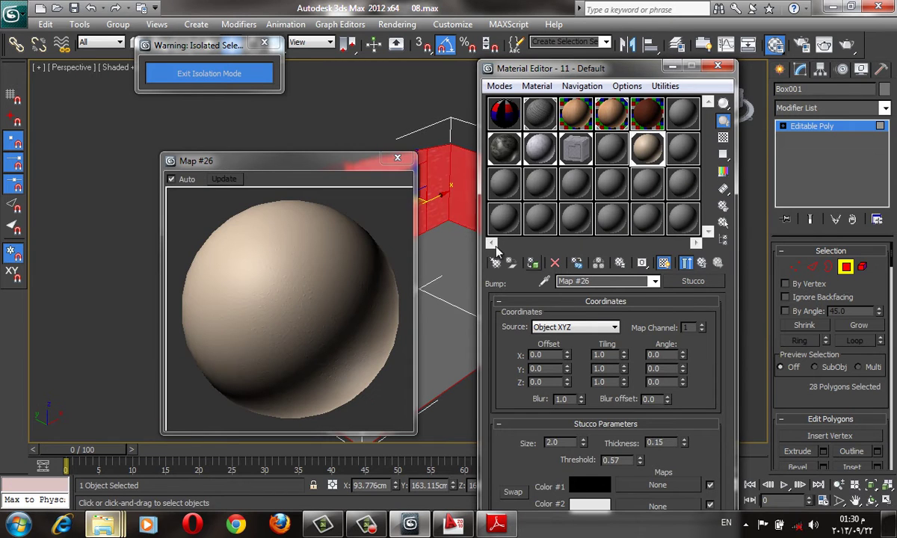
drag(373, 160, 375, 262)
alt+middle_drag(376, 262, 292, 201)
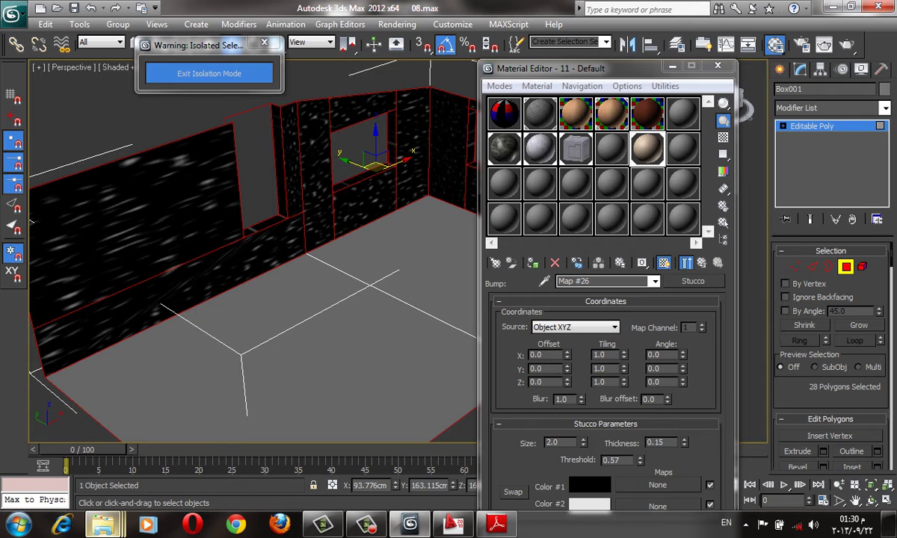
Add a Box UVW Map modifier with Length, Width and Height of 100 cm.
click(782, 105)
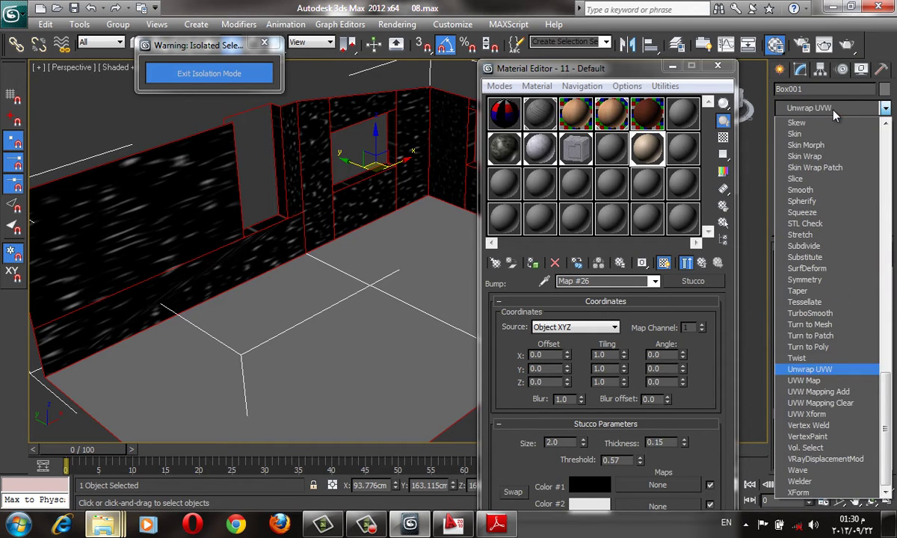
click(843, 381)
click(819, 342)
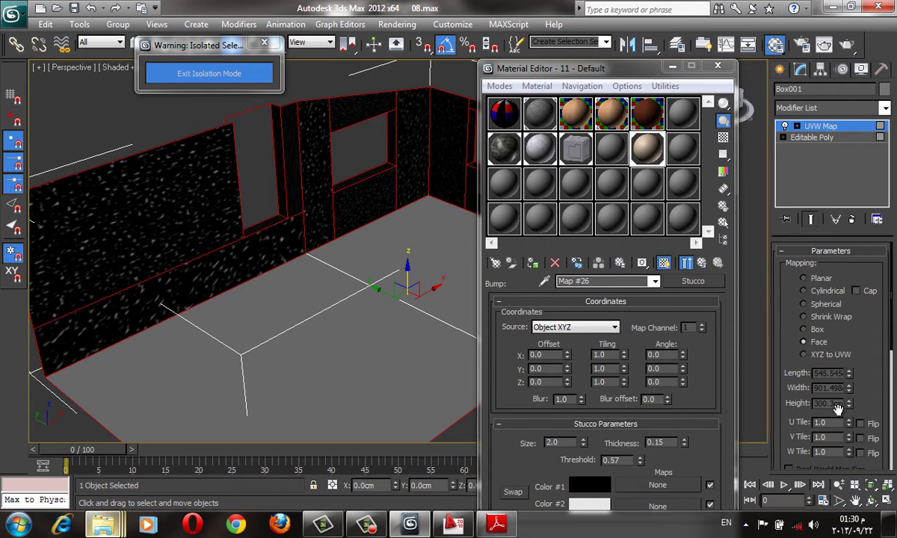
scroll(823, 359, down, 1)
click(814, 316)
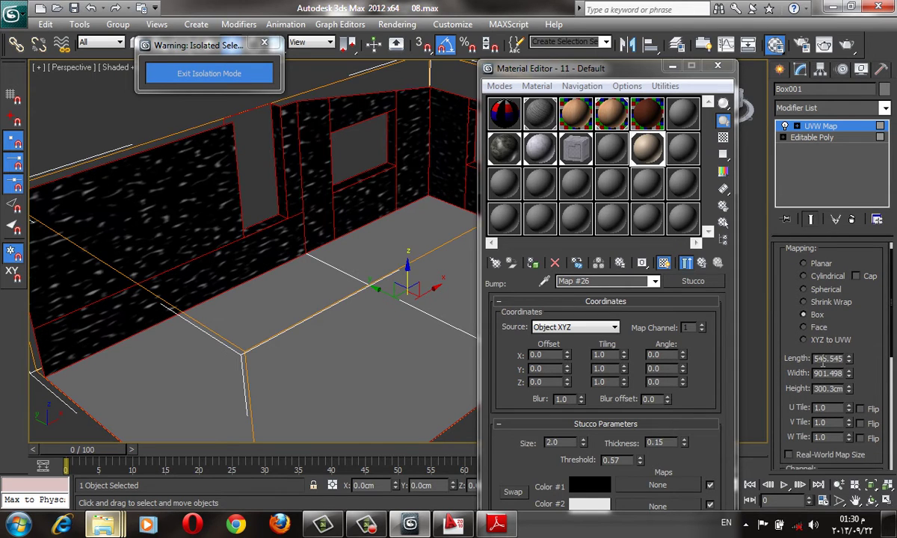
double_click(824, 360)
key(Tab)
text(100)
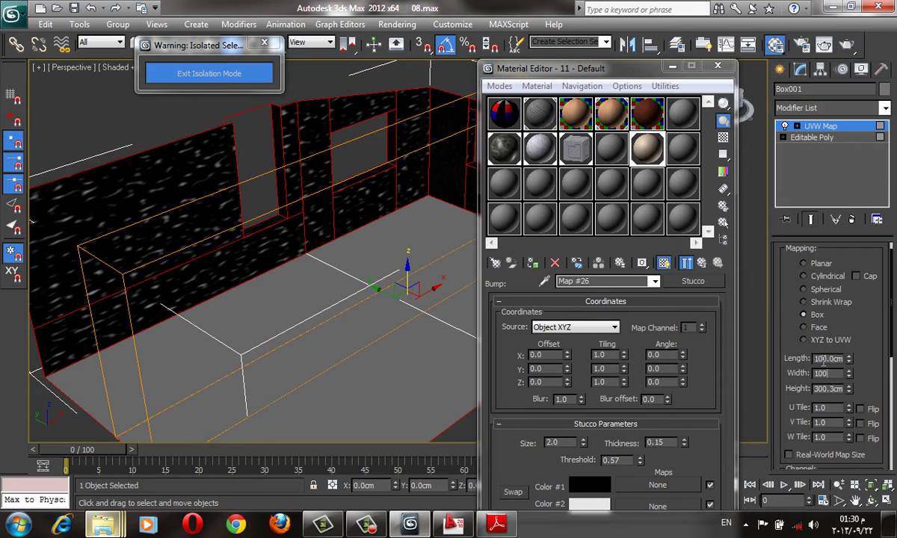
key(Tab)
text(100)
key(Tab)
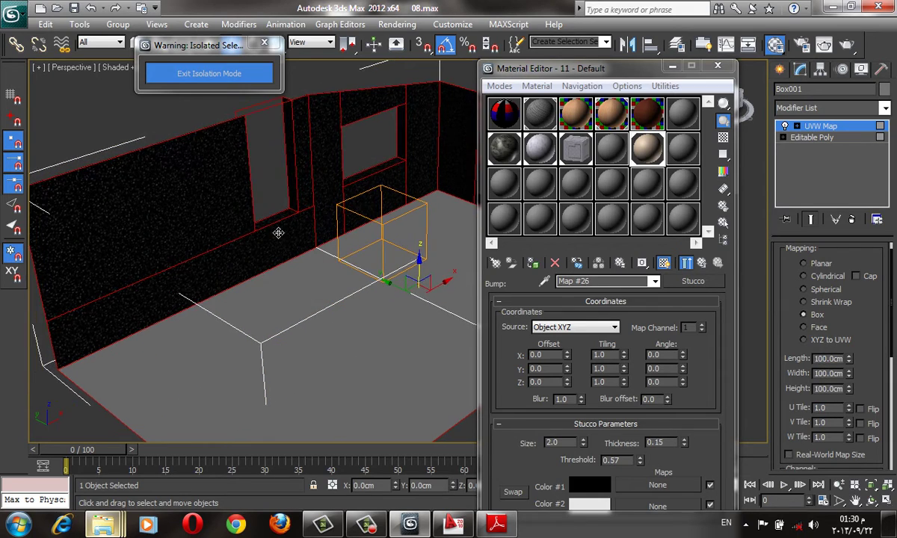
Check the mapping gizmo, review the Stucco map settings, and close the Material Editor.
scroll(329, 314, up, 5)
alt+middle_drag(248, 150, 236, 107)
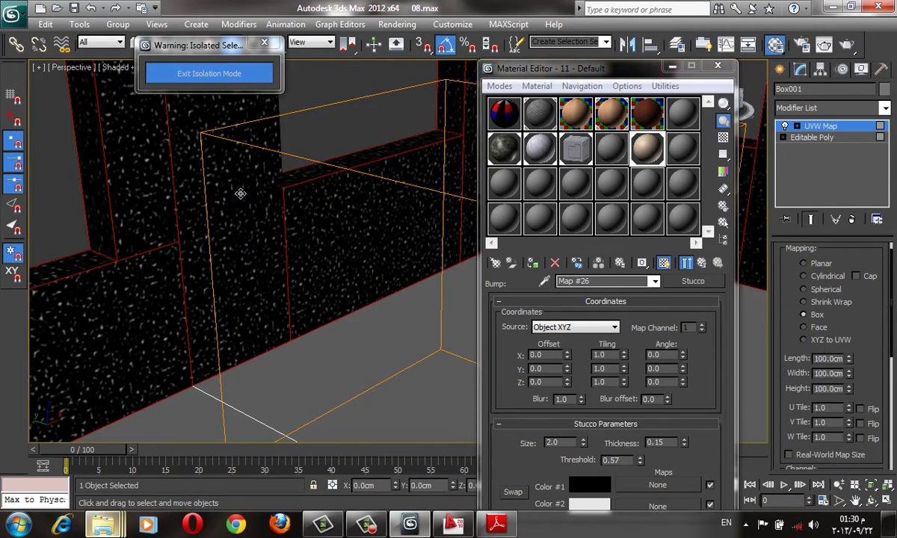
scroll(257, 190, down, 3)
key(r)
middle_drag(436, 262, 336, 252)
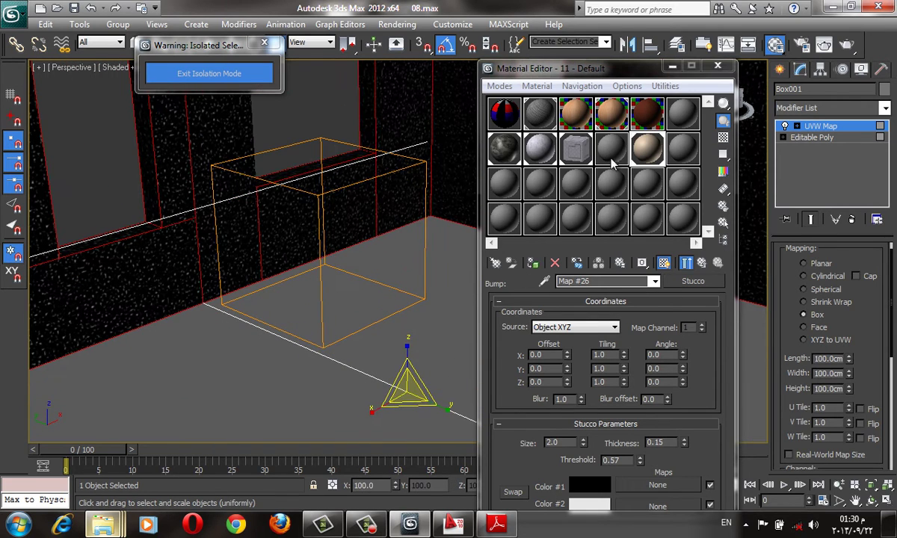
click(643, 146)
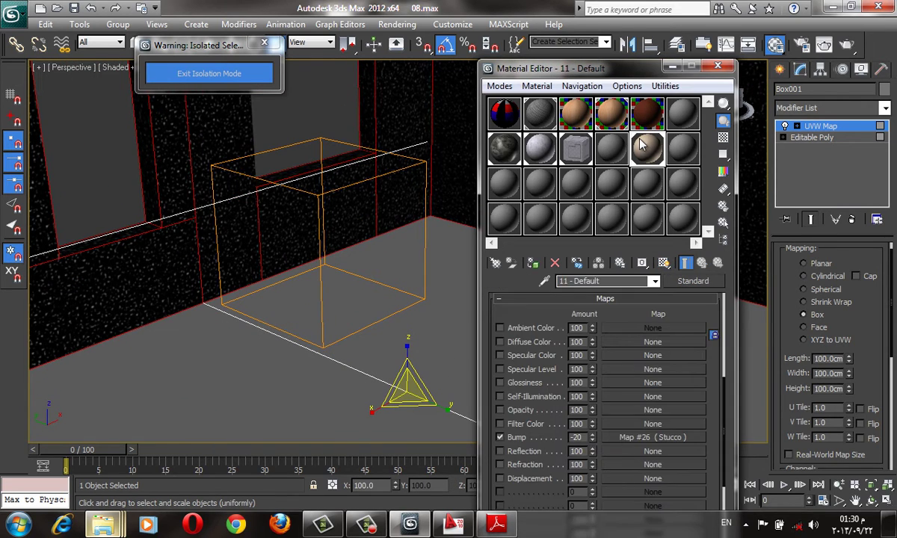
click(663, 438)
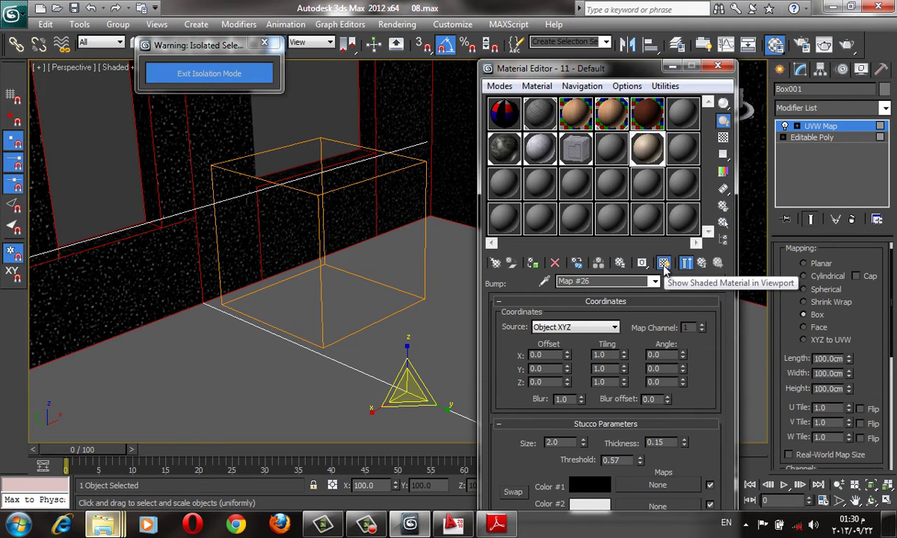
click(701, 262)
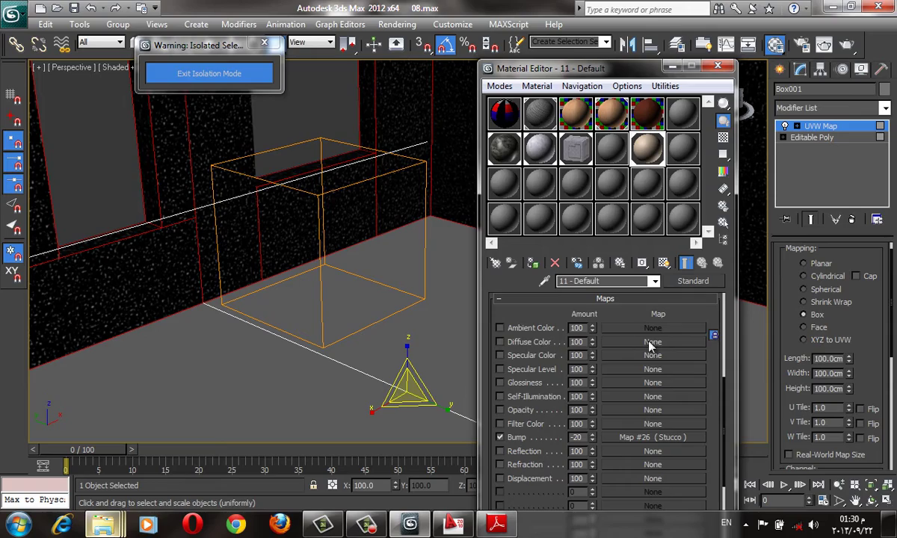
click(718, 66)
Render a close-up of the room to check the stuccoed walls.
alt+middle_drag(508, 314, 543, 249)
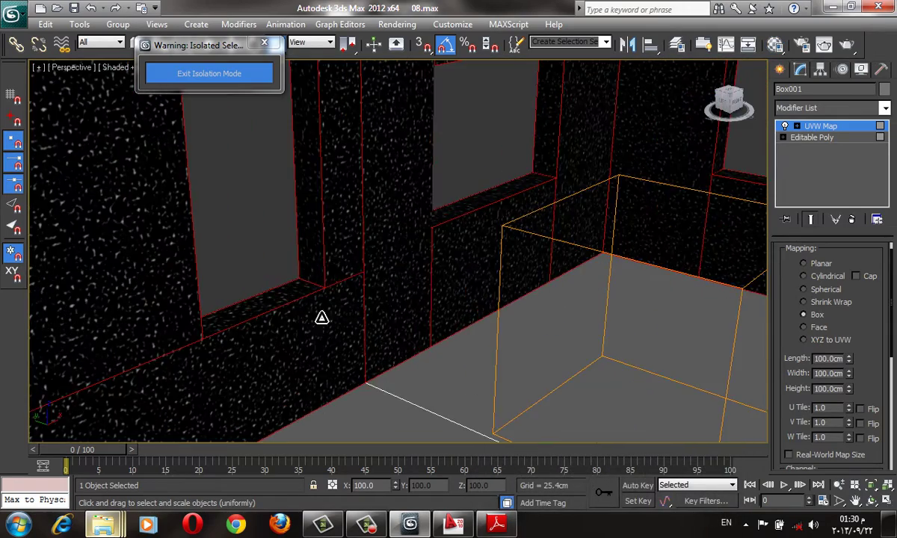
click(824, 44)
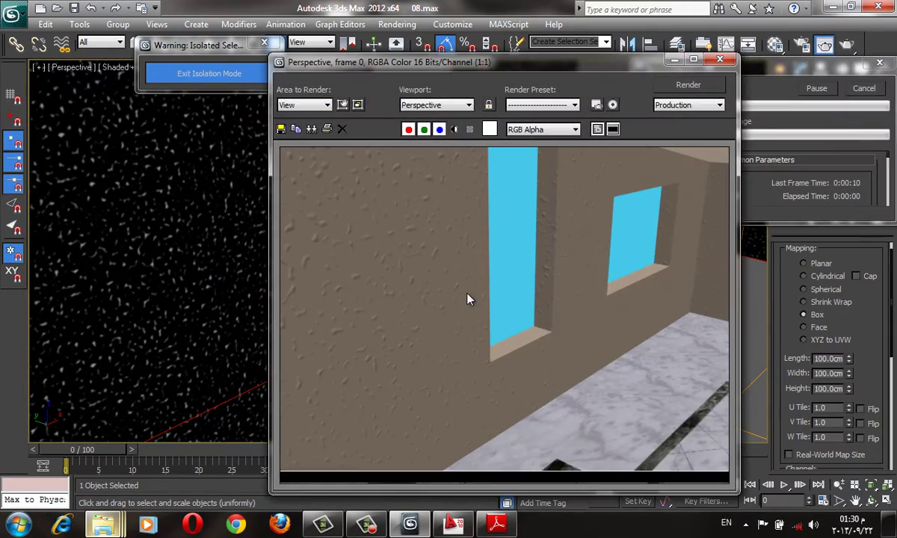
click(720, 60)
scroll(788, 287, down, 3)
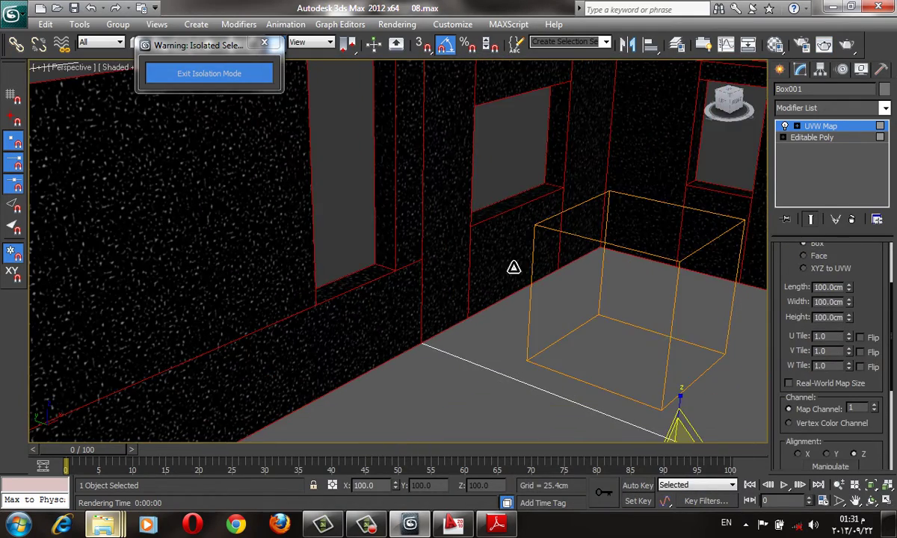
scroll(523, 262, down, 3)
scroll(591, 246, down, 3)
scroll(590, 246, up, 5)
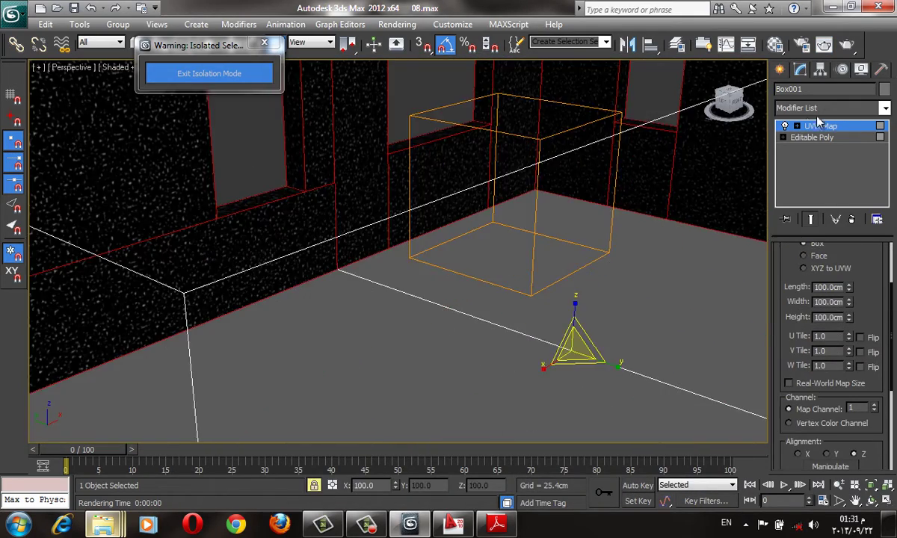
Select the UVW Map Gizmo sub-object and render the Perspective view again.
click(797, 126)
click(821, 136)
click(821, 125)
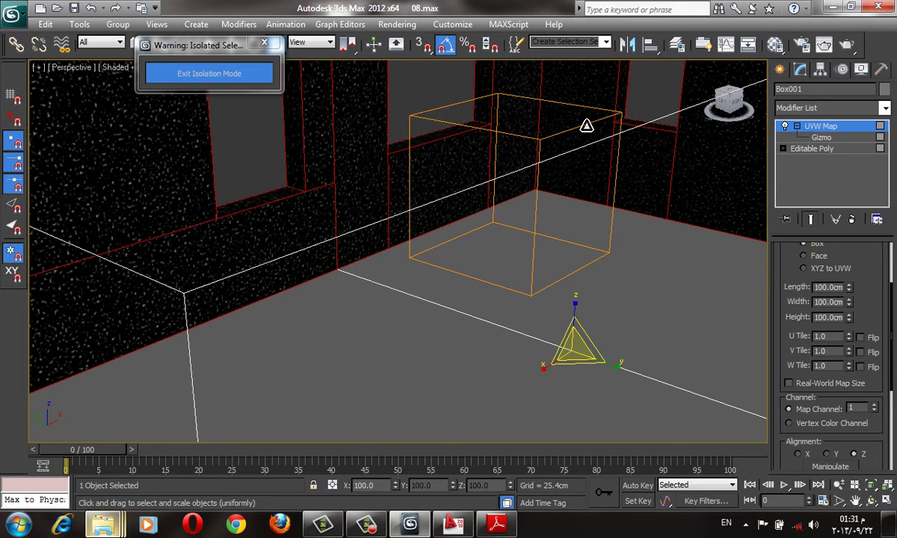
click(821, 137)
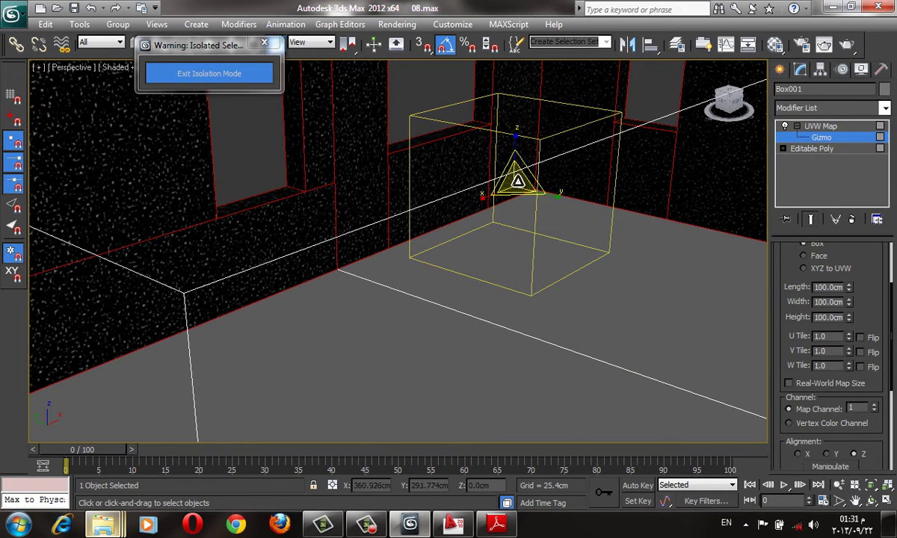
scroll(523, 224, down, 2)
scroll(553, 202, up, 5)
scroll(582, 205, up, 3)
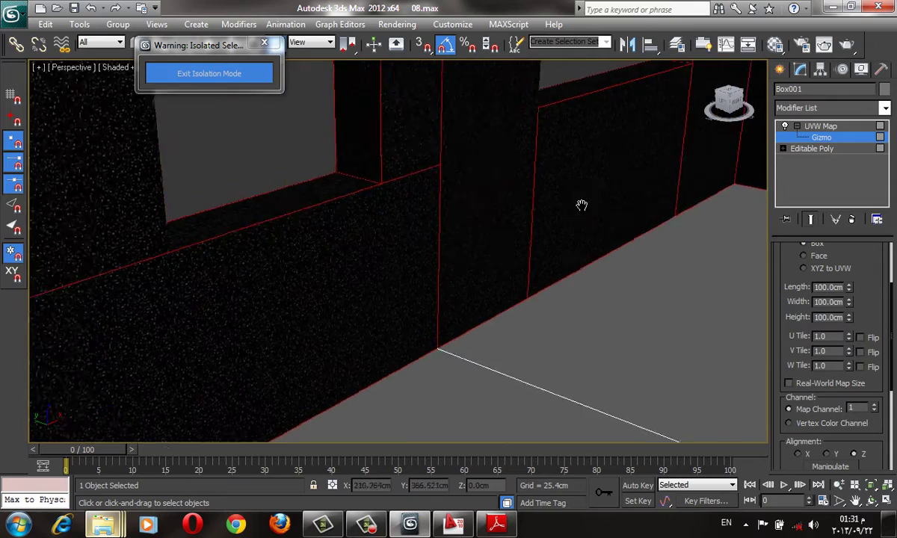
middle_drag(581, 205, 676, 215)
click(847, 45)
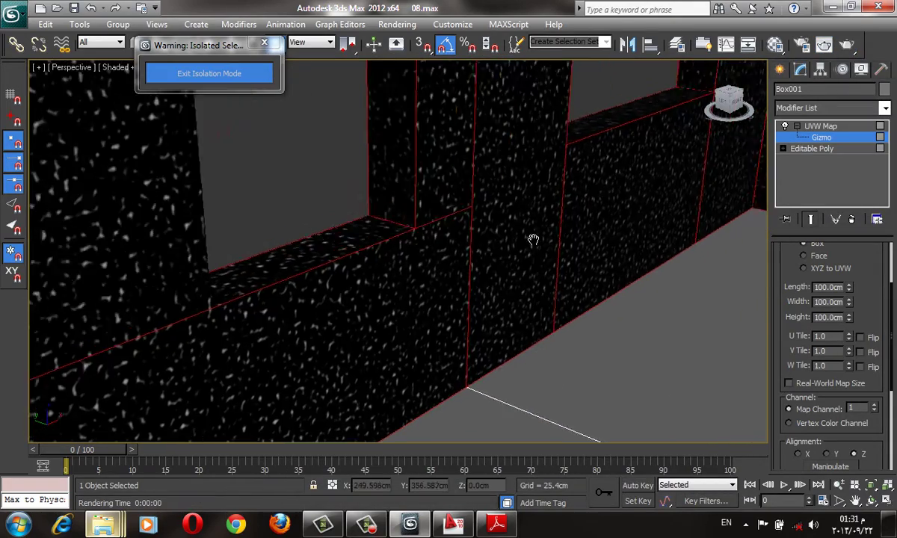
scroll(531, 243, down, 2)
Set the wall material's Bump amount to -5 and test-render the room.
key(m)
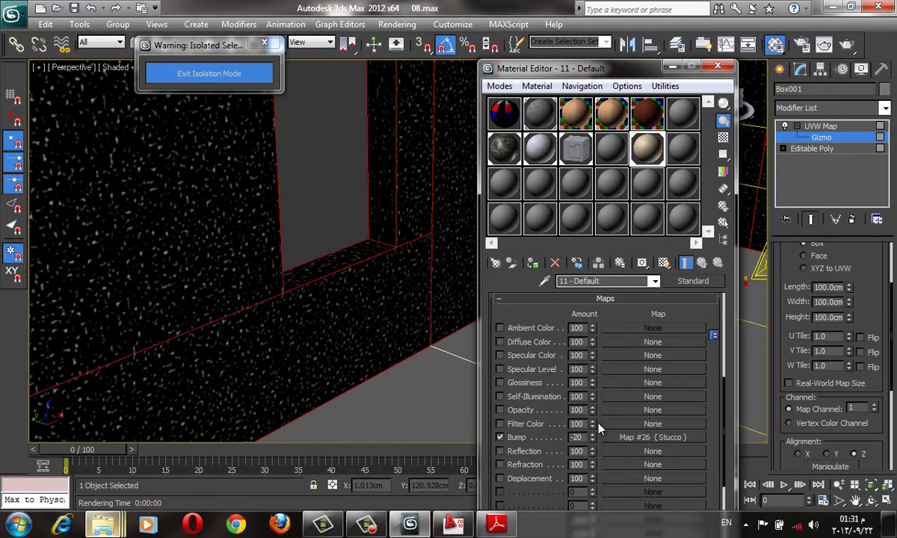
click(628, 440)
text(5)
key(Return)
text(-5)
click(848, 47)
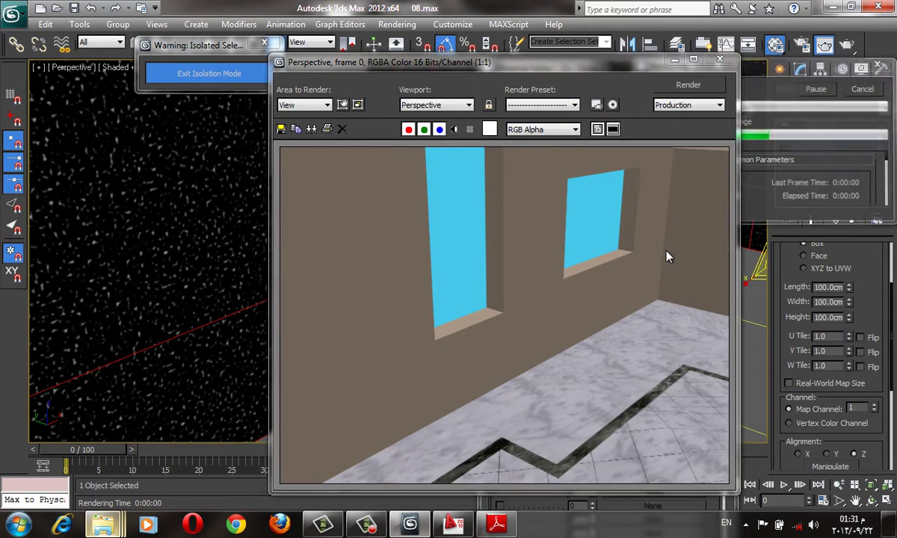
click(675, 60)
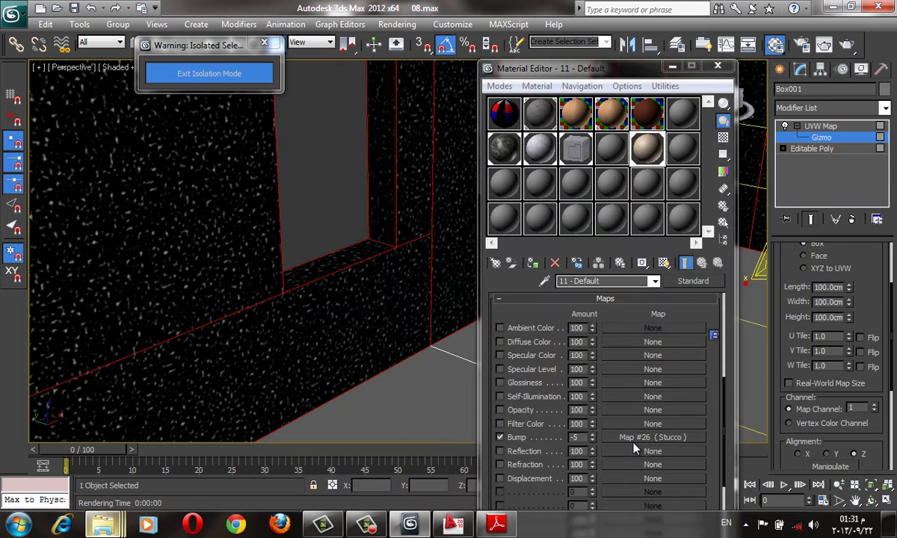
Try a Stucco Size of 2, then settle on 1.0, test-rendering each.
click(634, 449)
text(2)
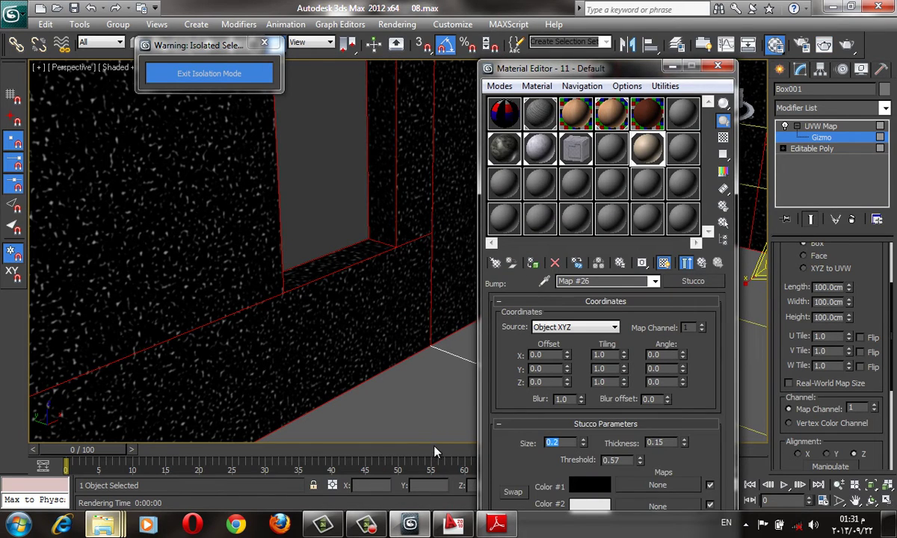
click(824, 45)
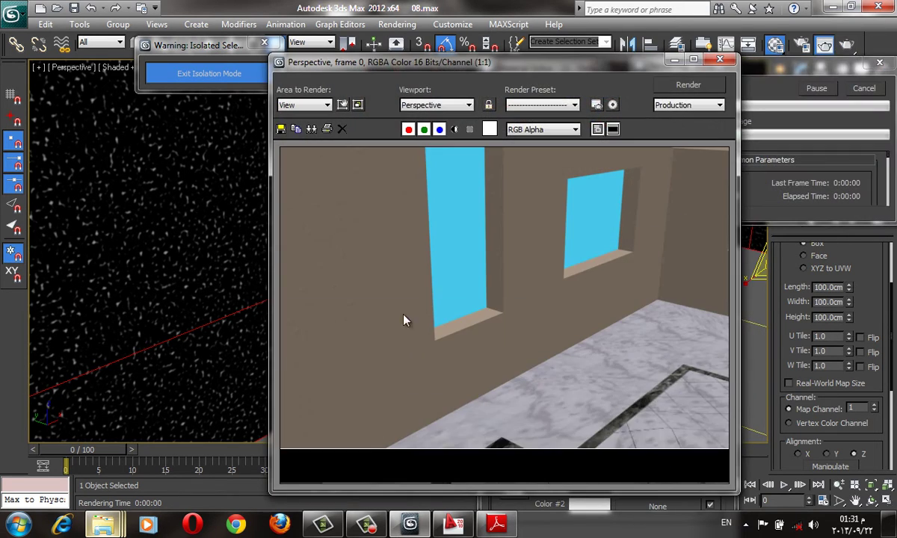
scroll(381, 265, up, 2)
middle_drag(380, 271, 505, 381)
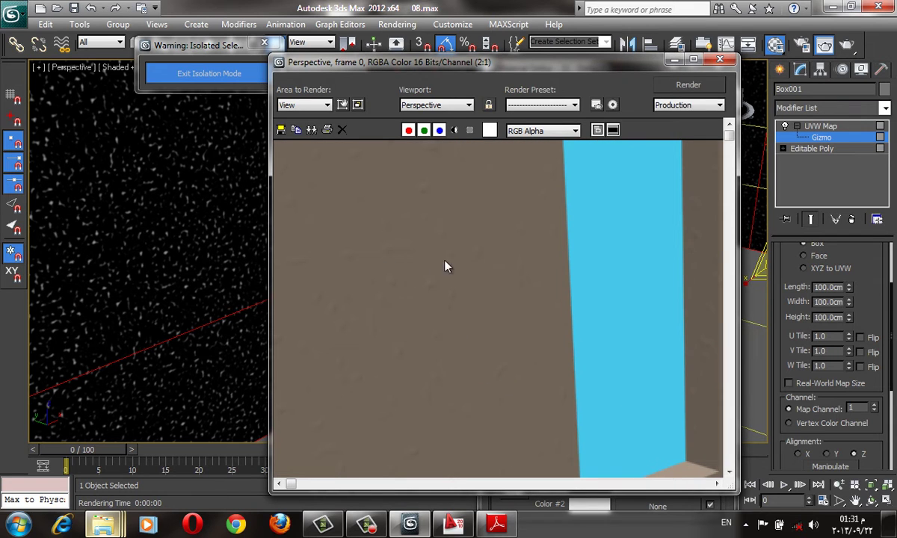
click(720, 59)
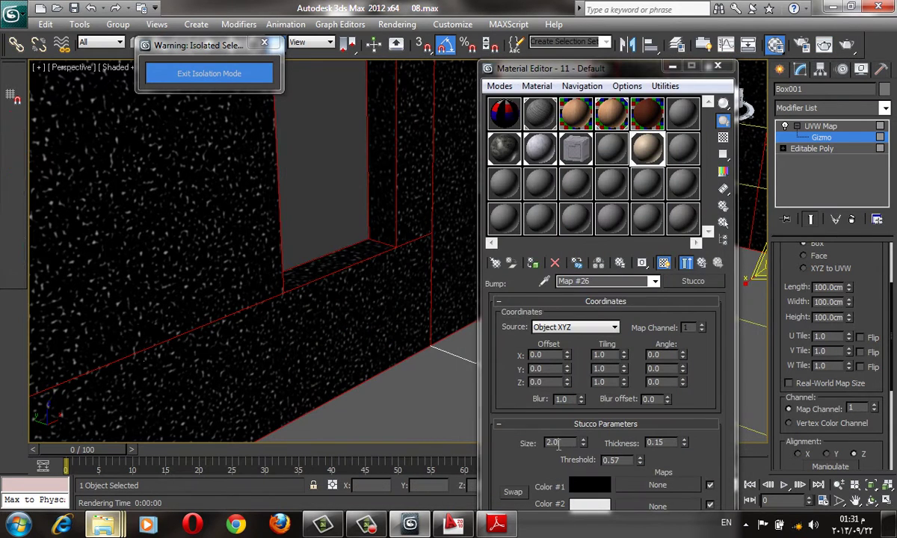
double_click(557, 443)
text(1)
key(Return)
click(846, 46)
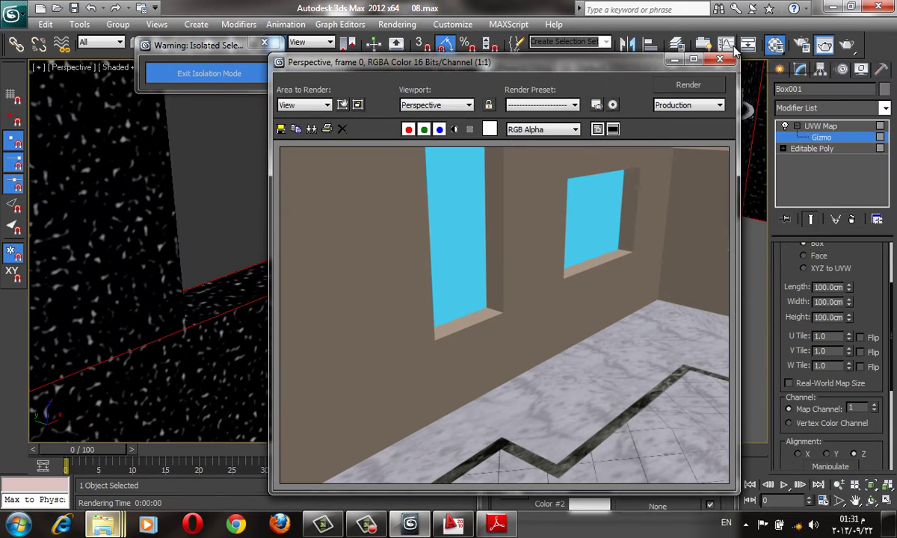
click(720, 59)
Raise the Bump amount to -18 and render the walls again.
scroll(575, 464, down, 5)
key(Up)
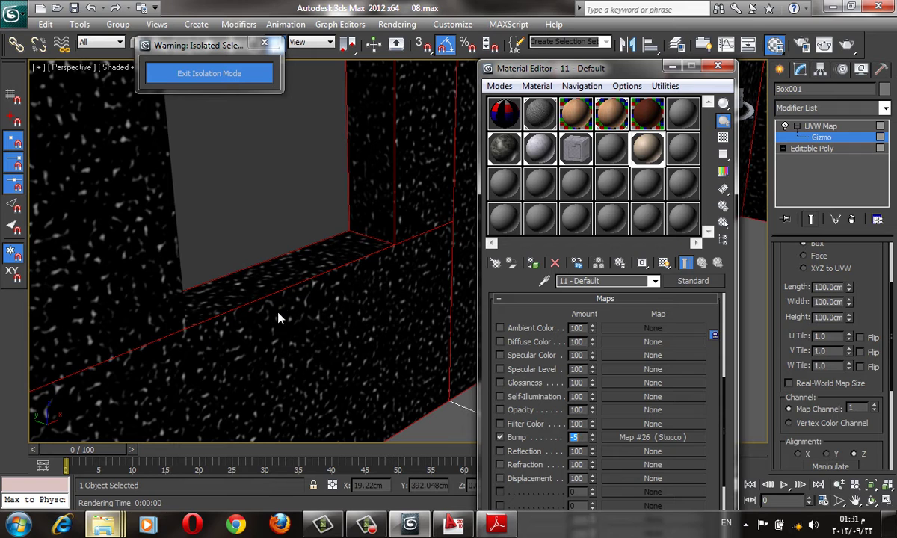
text(-18)
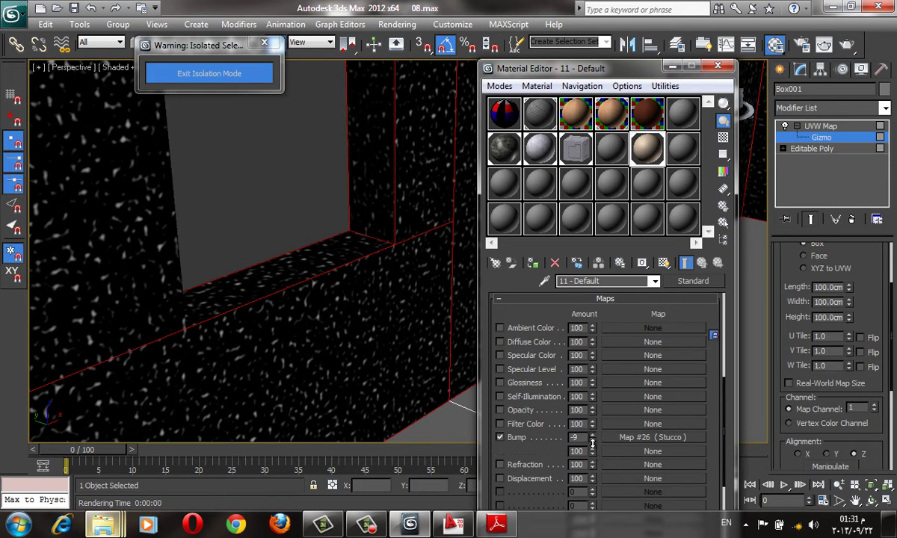
click(847, 45)
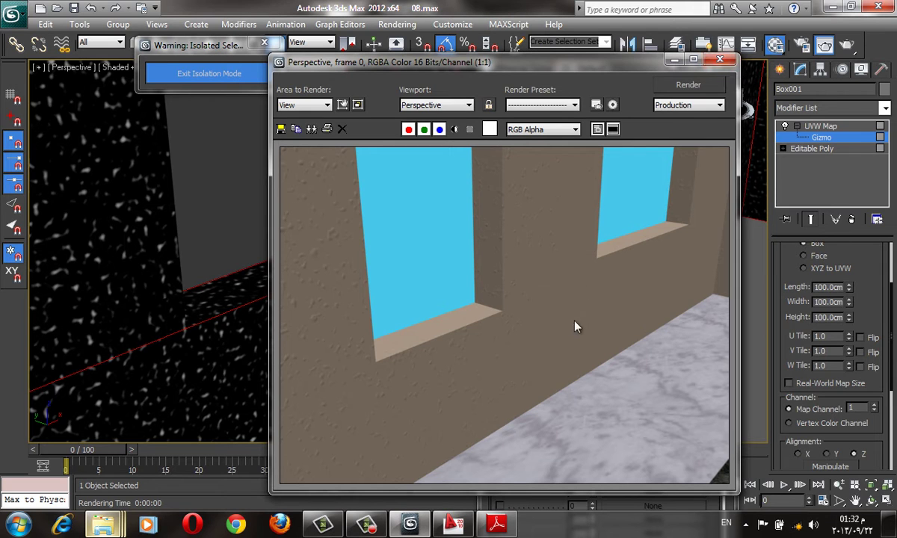
click(719, 60)
Assign a Noise map to the diffuse colour slot and open its enlarged preview.
key(m)
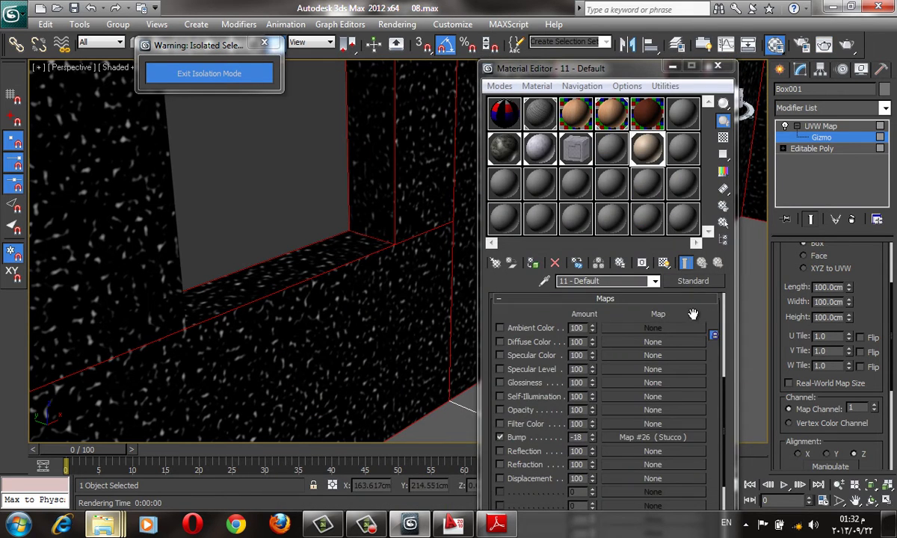
drag(662, 299, 680, 416)
scroll(680, 415, up, 3)
scroll(596, 494, down, 2)
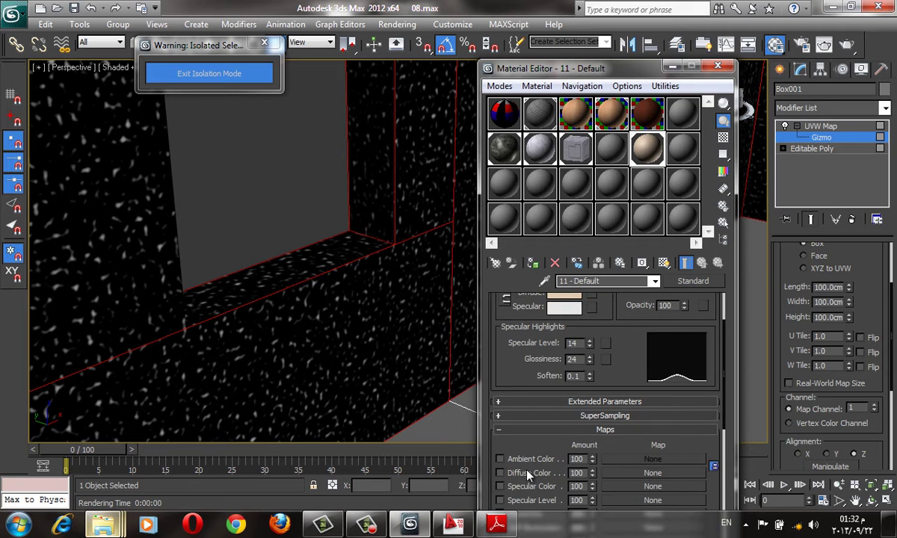
click(688, 475)
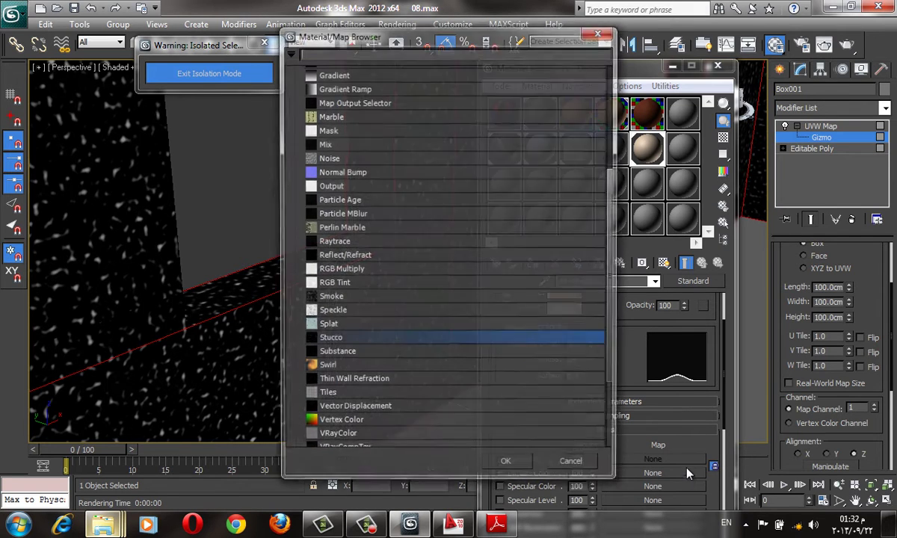
scroll(385, 200, up, 1)
scroll(362, 160, up, 3)
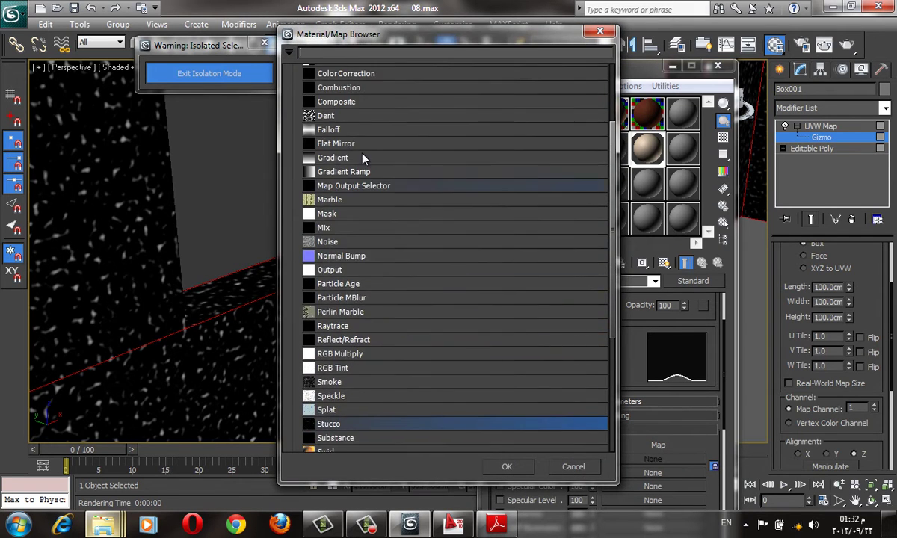
scroll(362, 160, up, 2)
scroll(361, 159, up, 3)
scroll(372, 275, down, 2)
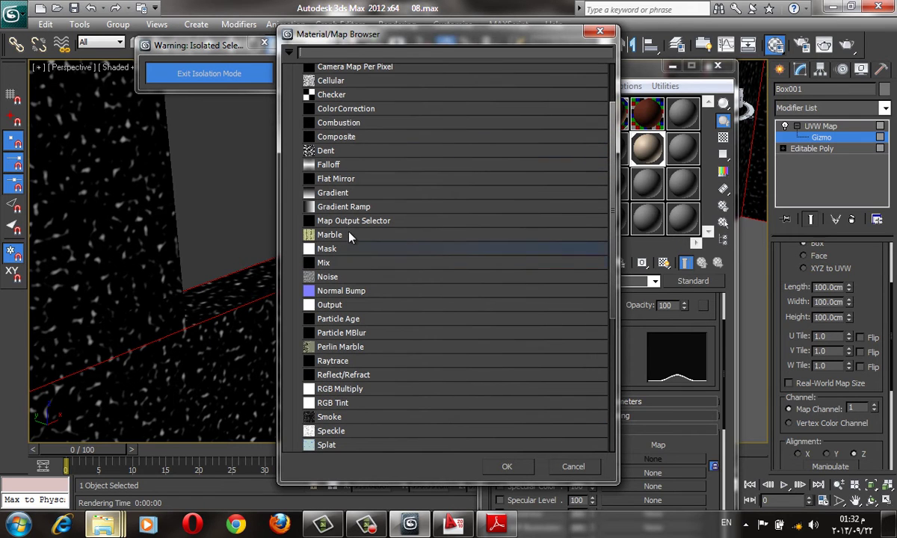
double_click(354, 281)
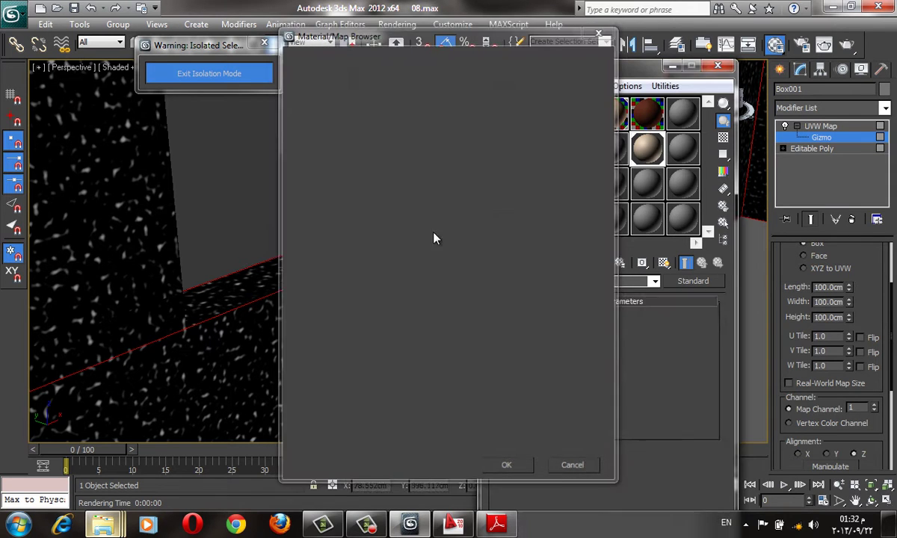
double_click(648, 148)
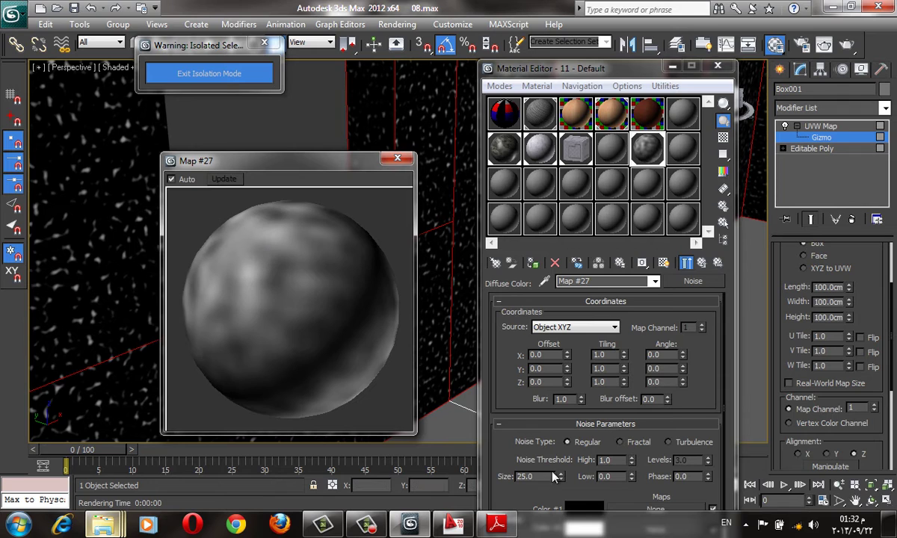
click(495, 441)
scroll(495, 441, down, 1)
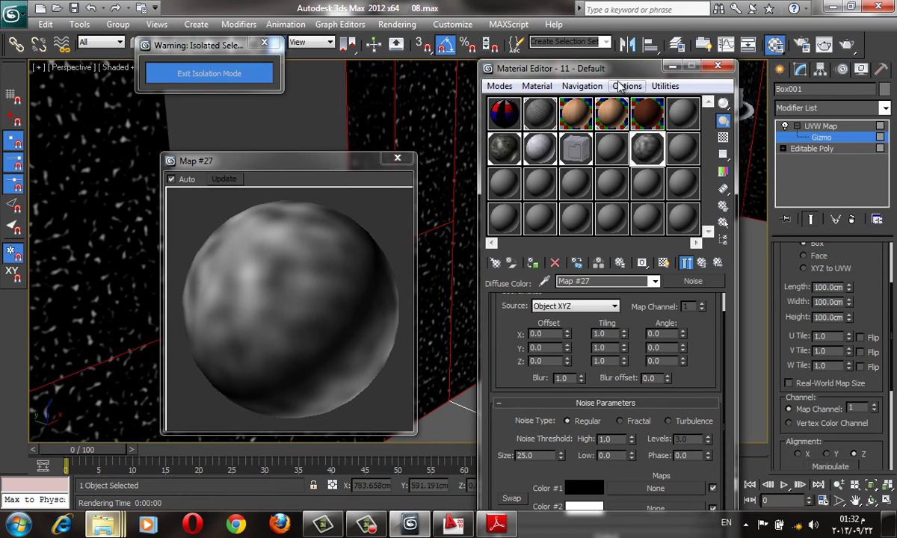
drag(590, 68, 582, 16)
Set the noise's Color #2 to pale cream and copy it onto Color #1.
click(576, 456)
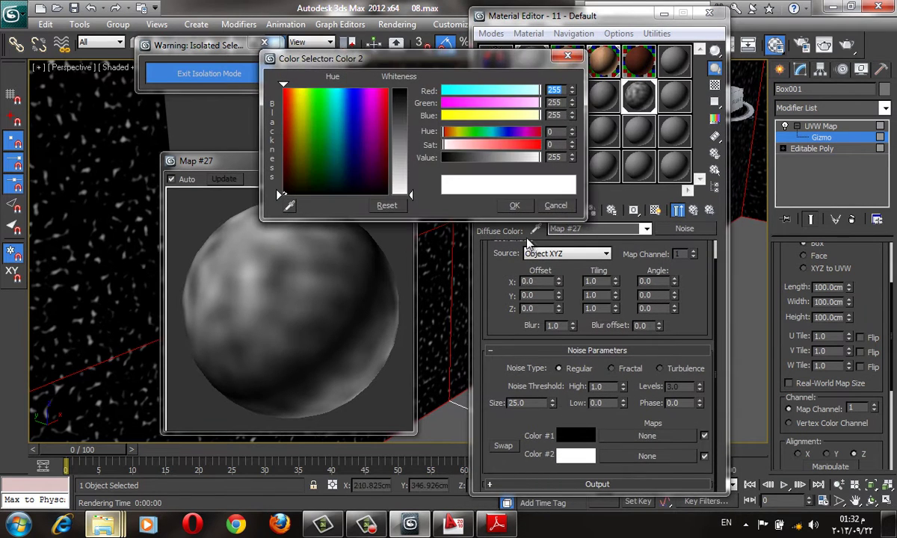
drag(285, 88, 299, 87)
drag(410, 195, 411, 178)
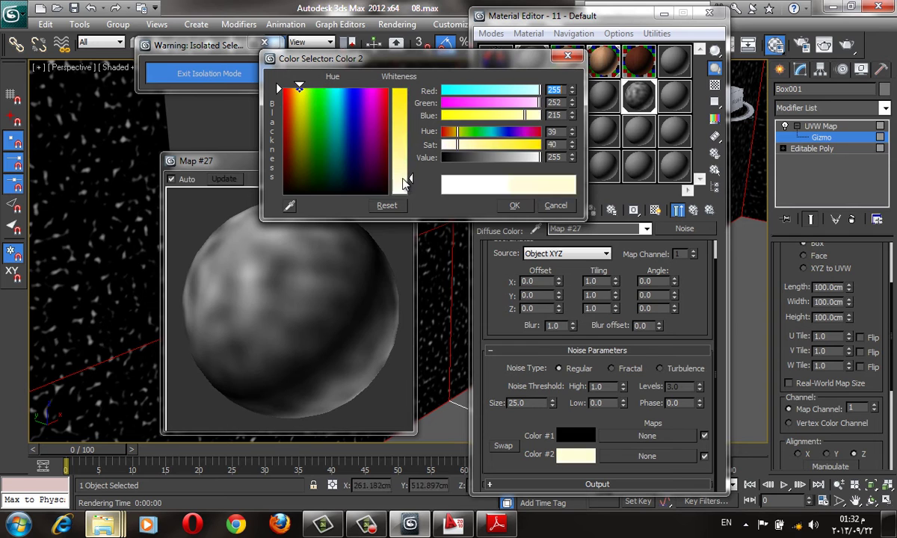
click(516, 206)
drag(576, 455, 576, 435)
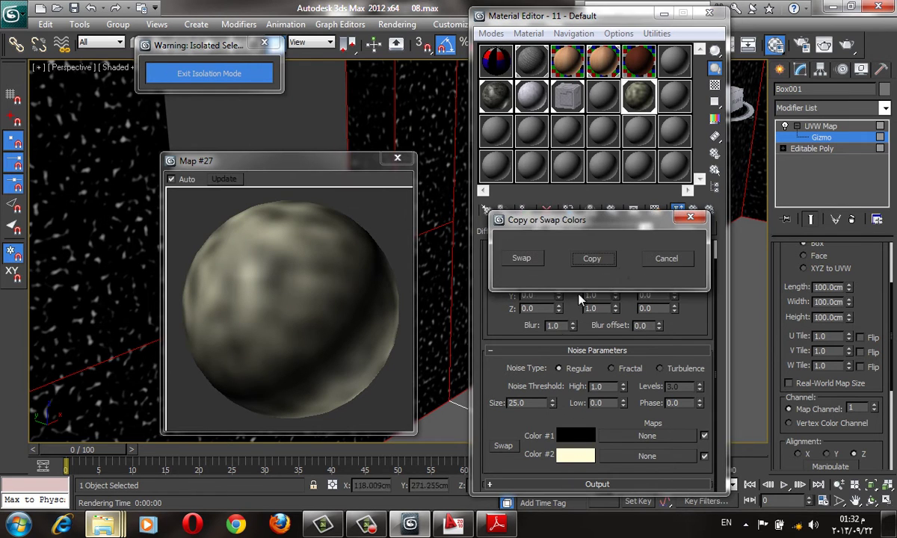
click(592, 258)
Change Color #1 to golden RGB 196,143,30 and close the Map #27 preview.
click(576, 435)
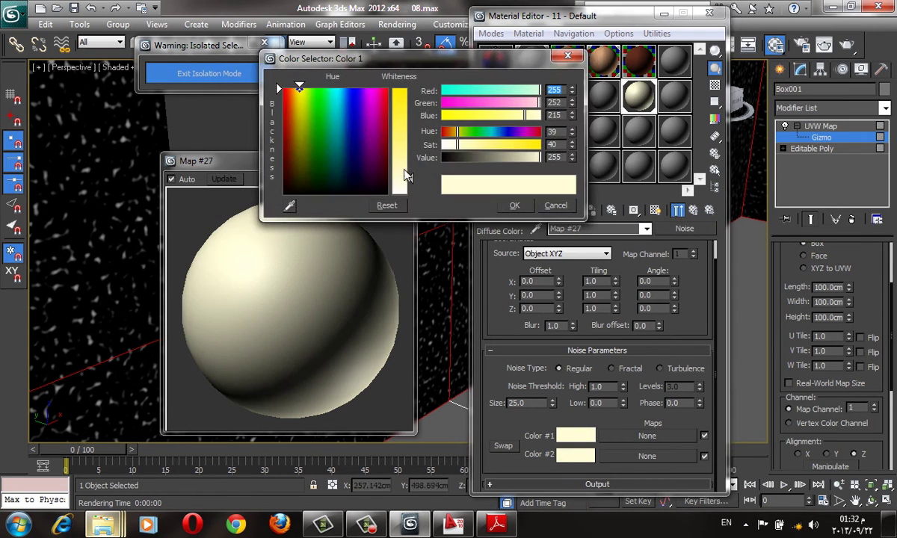
drag(313, 113, 295, 116)
drag(410, 178, 410, 143)
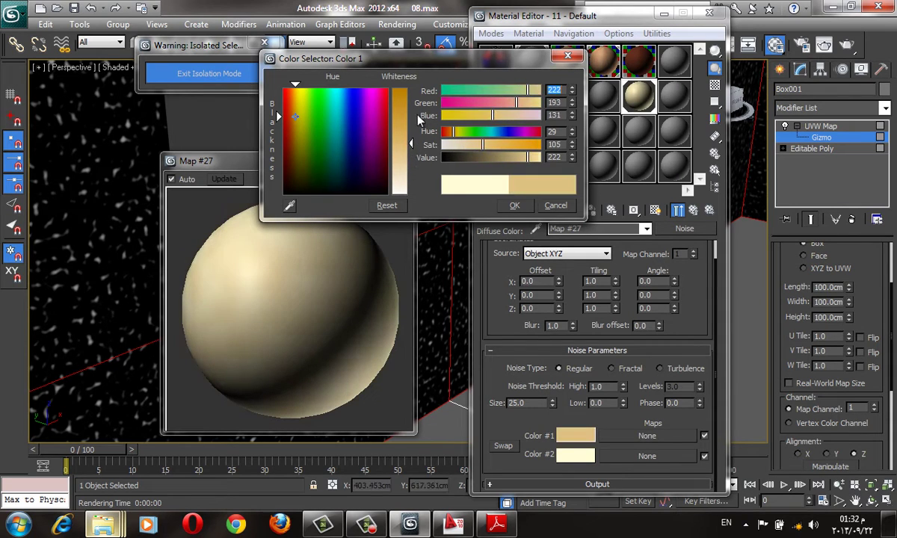
drag(417, 106, 414, 101)
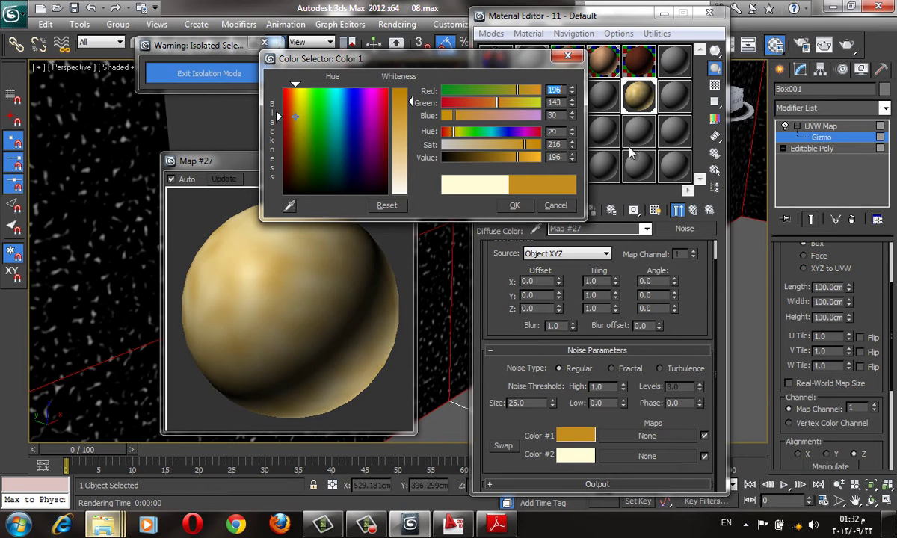
click(507, 206)
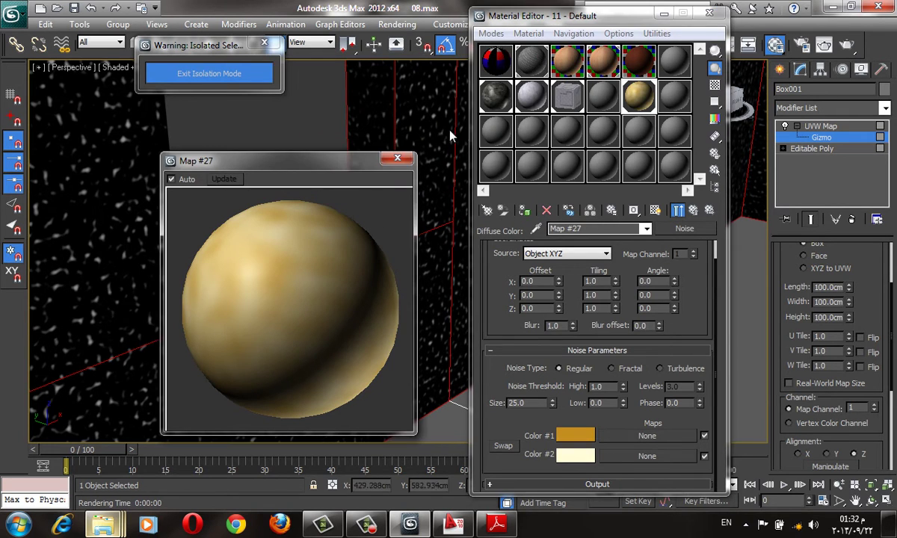
click(408, 158)
Close the Material Editor, exit isolation to show the whole kitchen, and switch to the Create panel.
key(m)
middle_drag(633, 113, 674, 127)
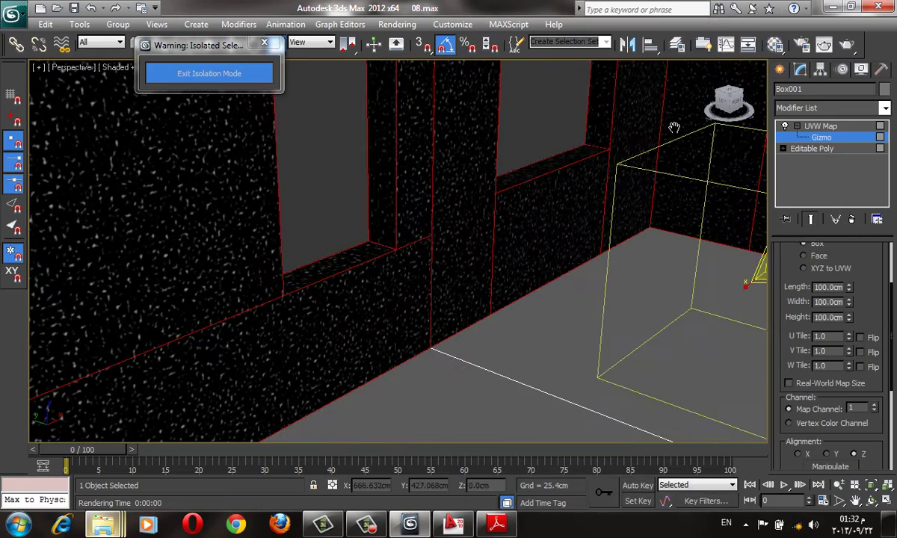
click(225, 75)
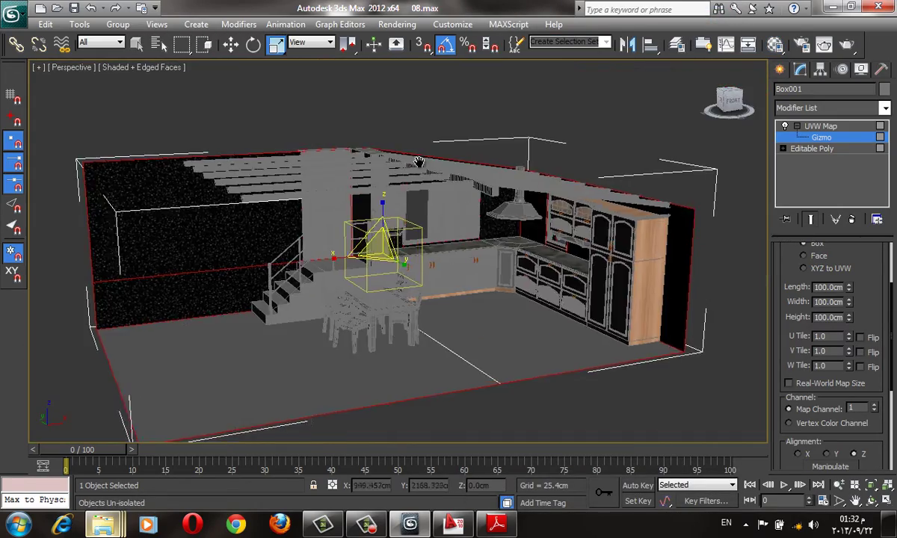
scroll(490, 180, up, 5)
scroll(521, 212, up, 3)
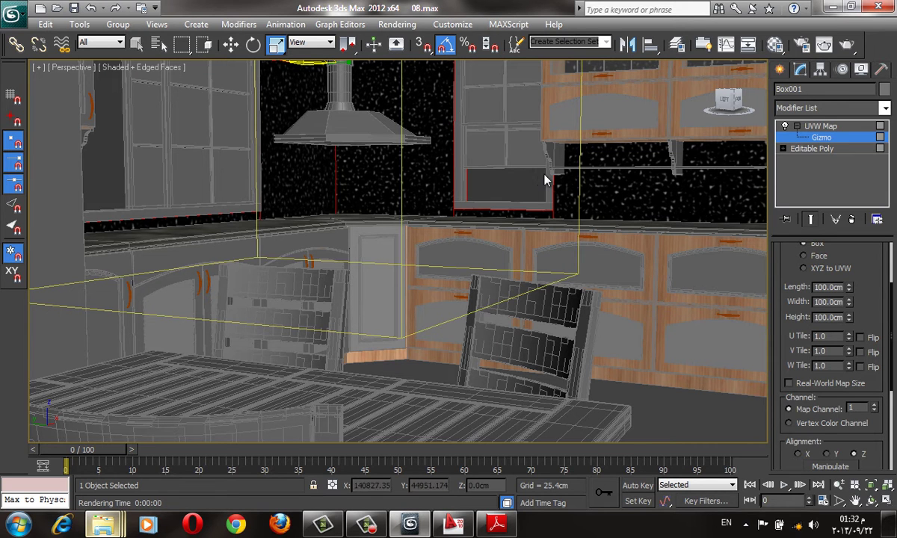
scroll(575, 174, down, 5)
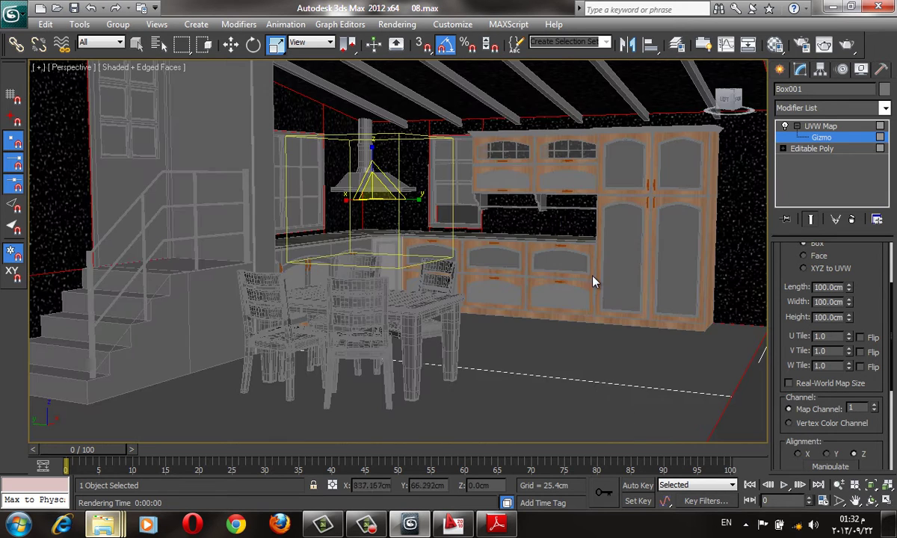
middle_drag(555, 258, 514, 258)
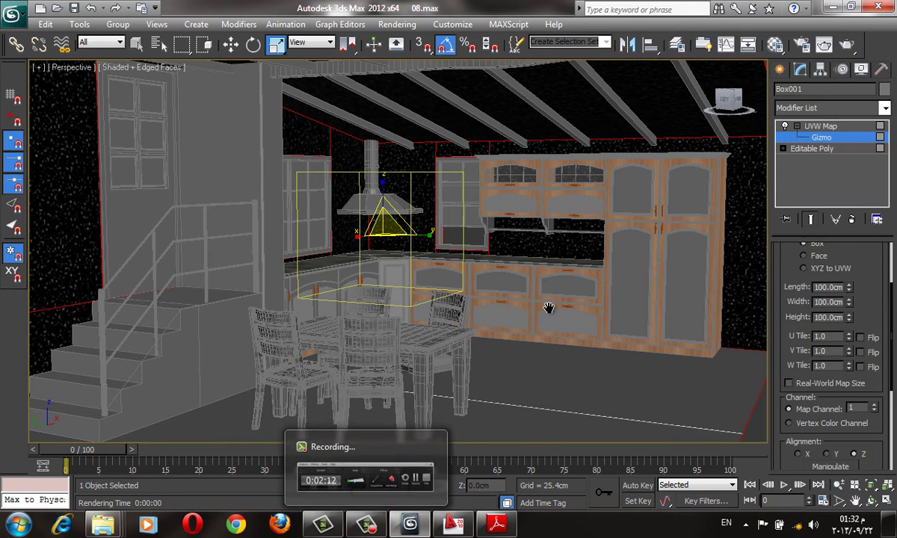
click(780, 69)
scroll(445, 314, down, 10)
Create a flat box, Box007, in empty space beside the kitchen.
scroll(523, 284, down, 5)
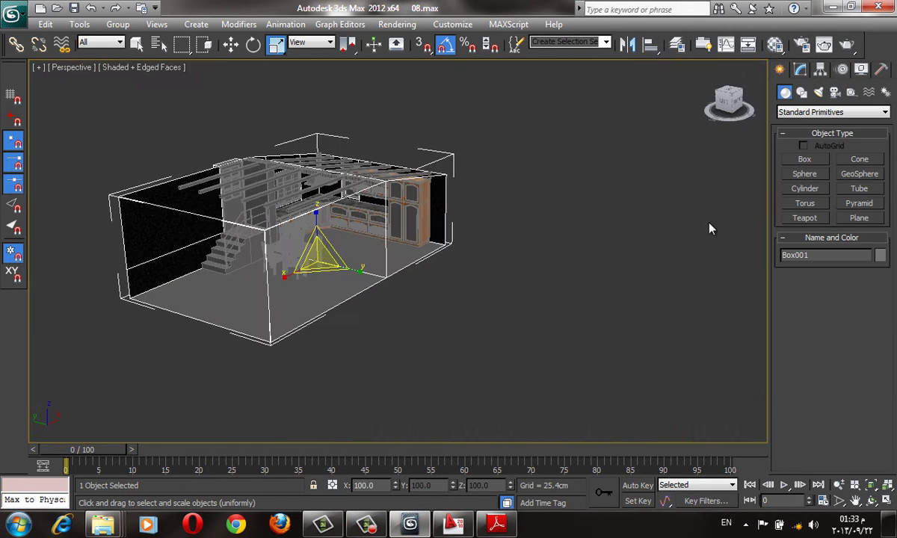
click(790, 160)
middle_drag(619, 286, 479, 321)
mouse_move(478, 306)
mouse_down()
mouse_move(492, 361)
mouse_move(487, 354)
mouse_up()
click(485, 345)
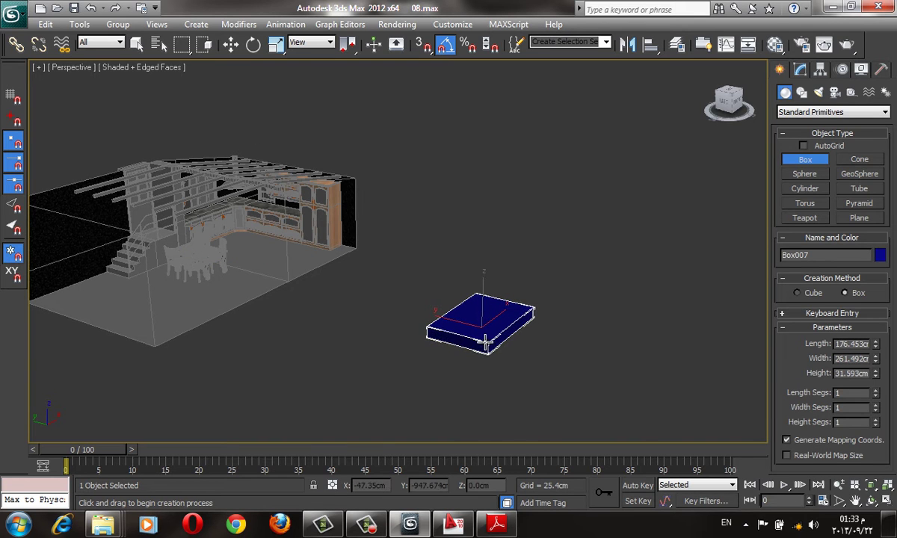
middle_drag(485, 345, 469, 312)
scroll(457, 303, up, 5)
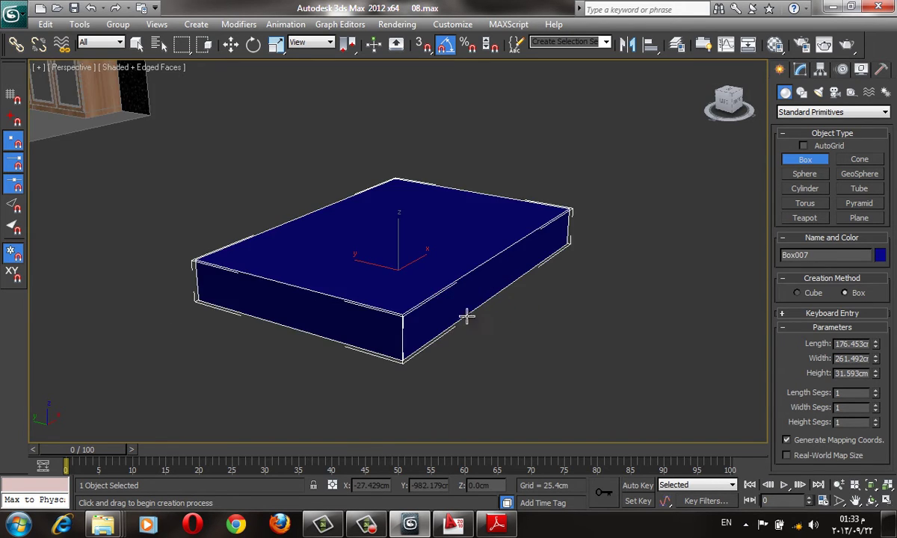
key(r)
Convert the box to an editable poly and select its side polygons.
right_click(425, 295)
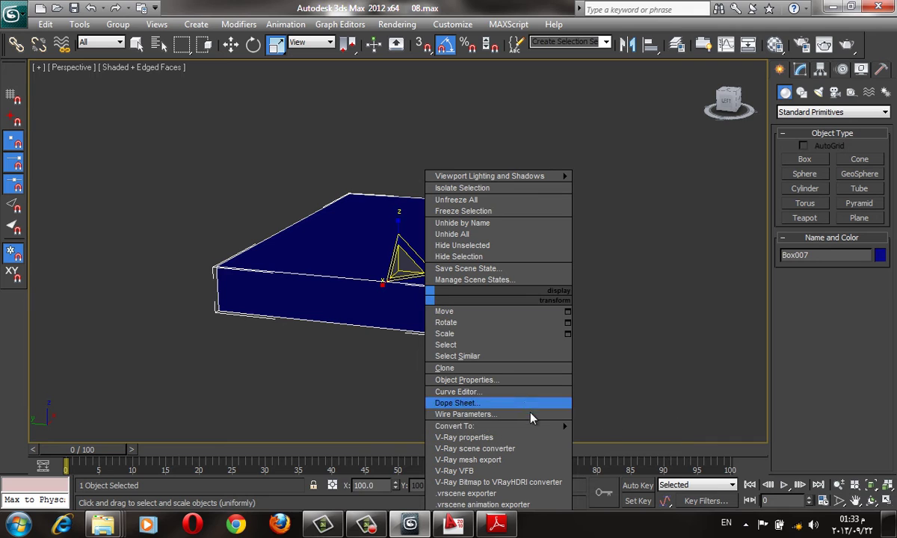
click(636, 452)
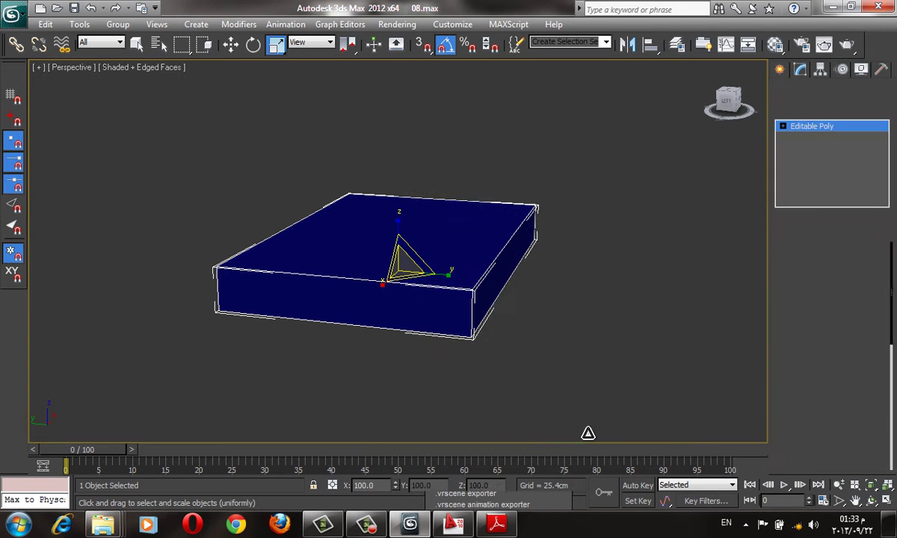
click(506, 256)
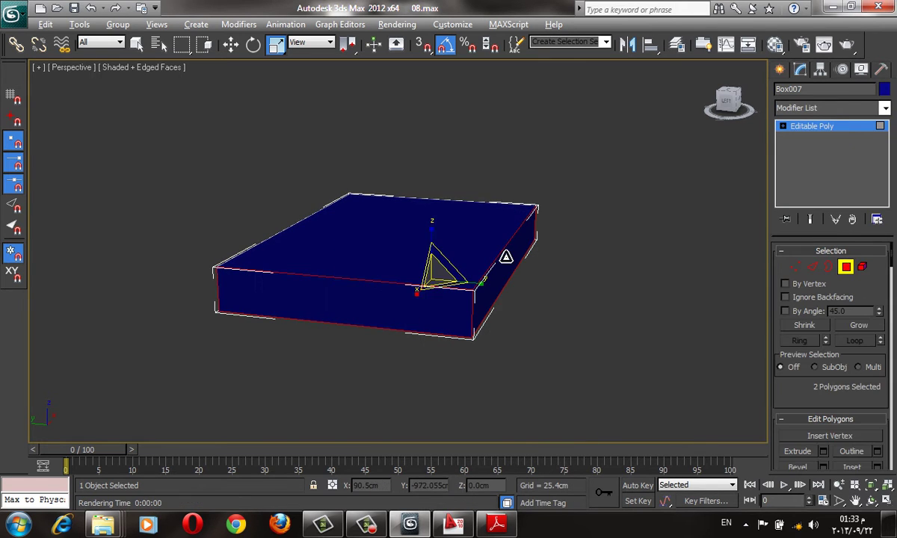
mouse_move(506, 257)
alt+middle_down()
mouse_move(557, 286)
mouse_move(597, 347)
mouse_move(437, 311)
mouse_move(524, 359)
alt+middle_up()
ctrl+click(557, 286)
ctrl+click(437, 310)
scroll(817, 412, down, 2)
scroll(818, 320, down, 2)
Inset the selected side faces, then extrude them inward by -4.8 cm.
click(852, 343)
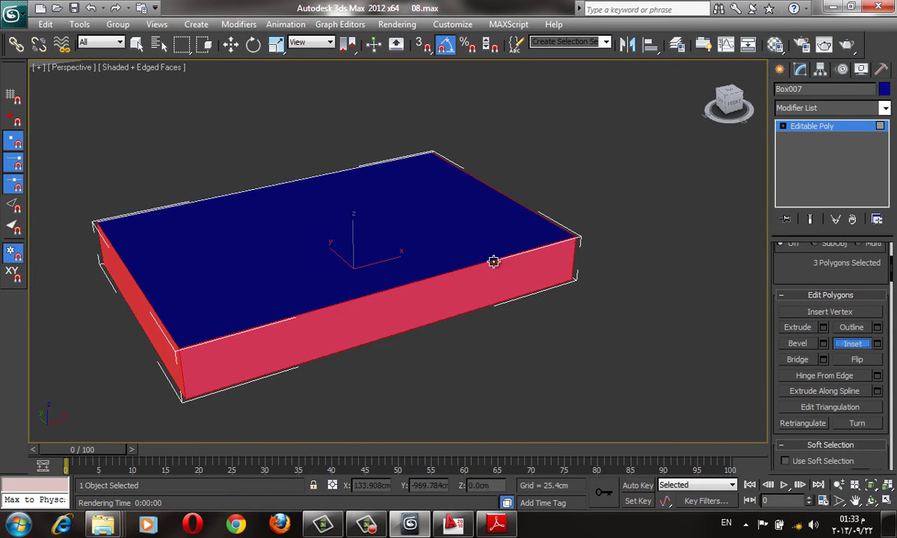
drag(491, 261, 768, 314)
click(798, 326)
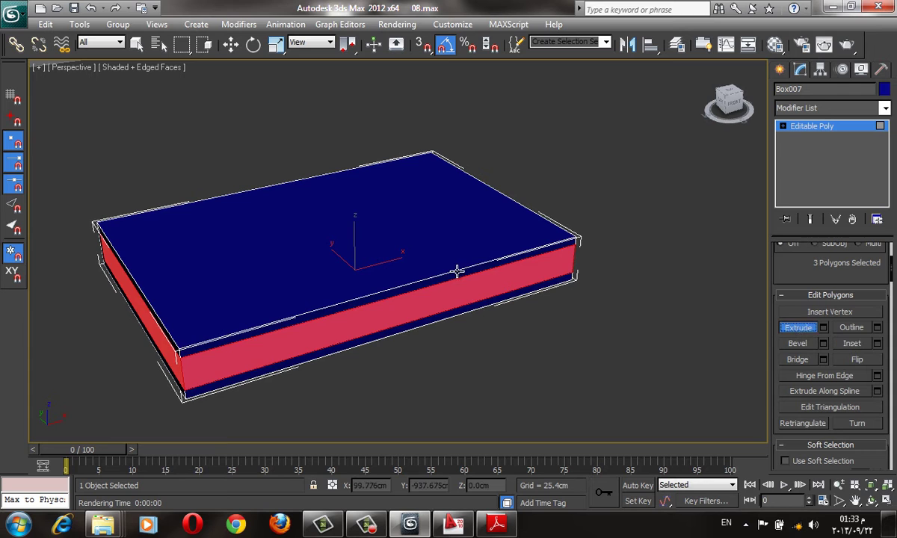
click(457, 271)
key(ctrl+z)
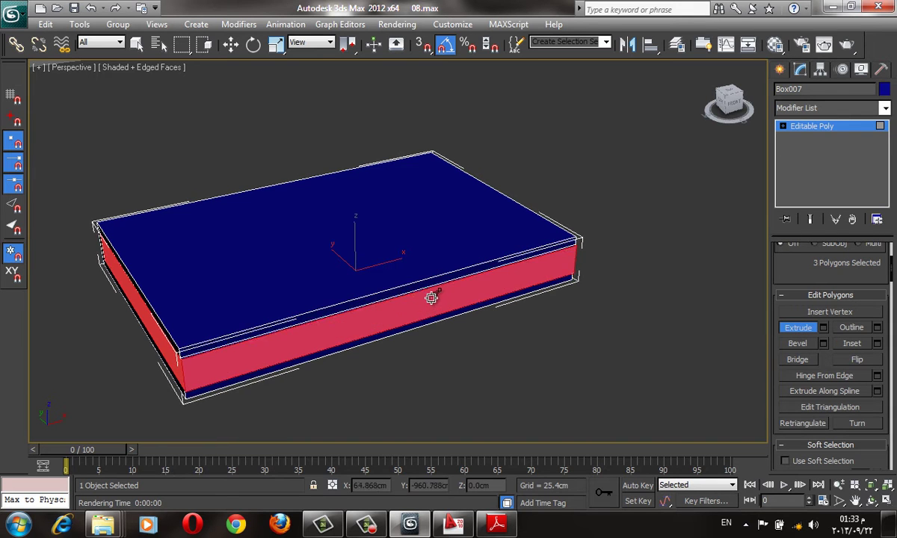
click(824, 329)
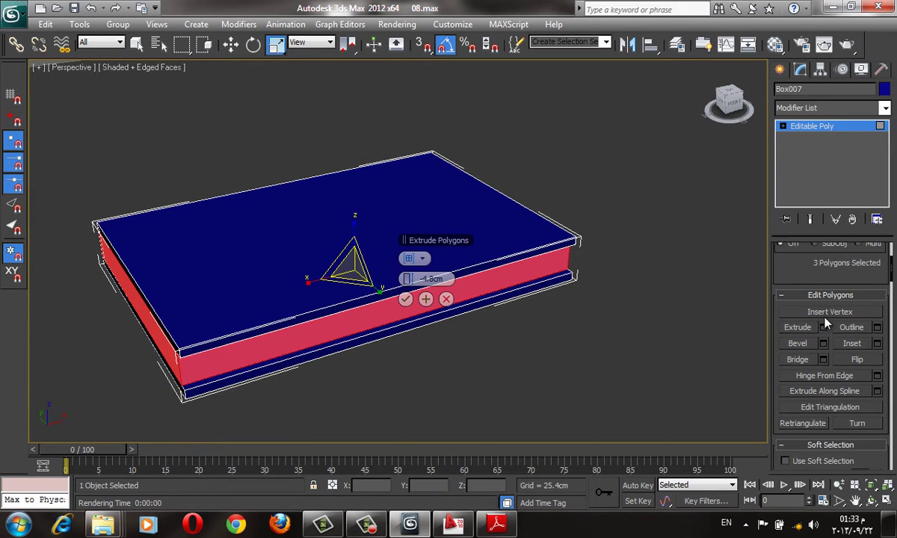
click(405, 300)
alt+middle_drag(340, 327, 420, 305)
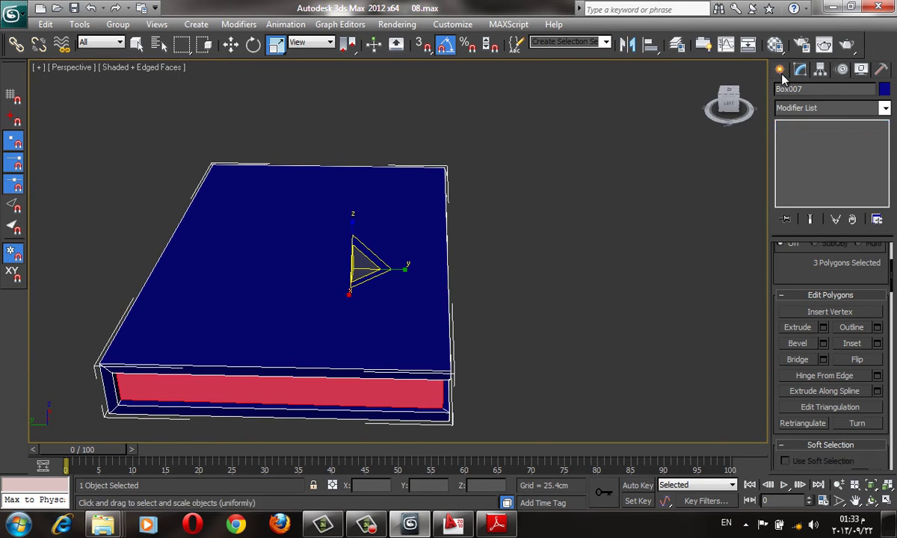
click(799, 70)
Add an Unwrap UVW modifier to Box007.
click(804, 108)
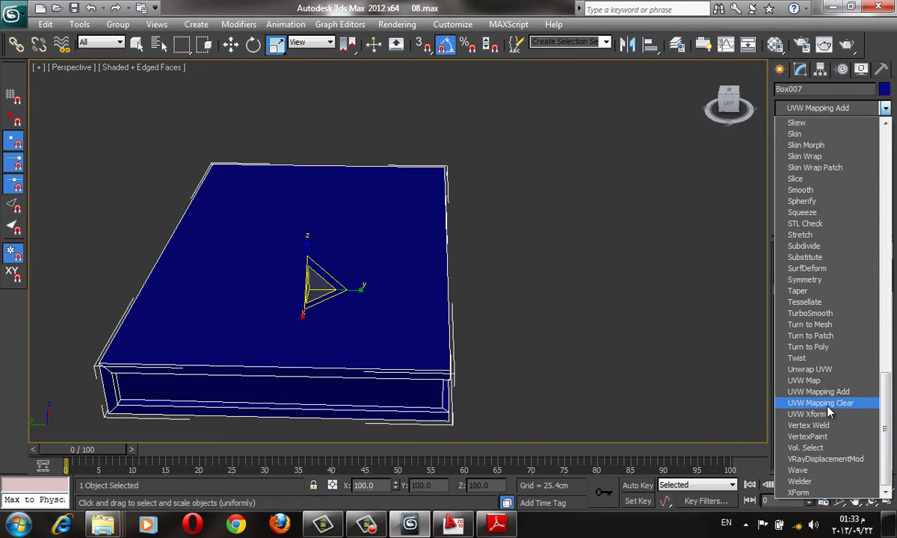
click(810, 370)
middle_drag(426, 323, 604, 297)
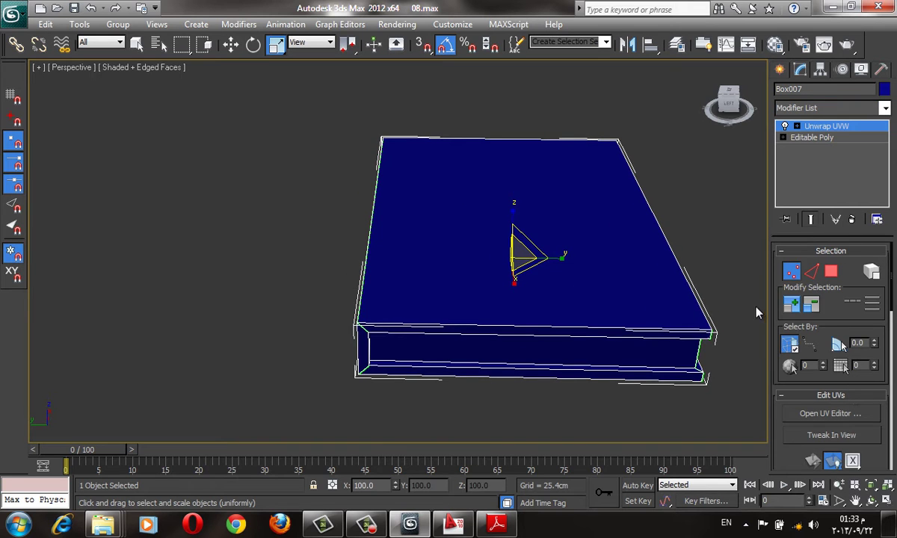
middle_drag(762, 310, 729, 313)
drag(729, 313, 770, 309)
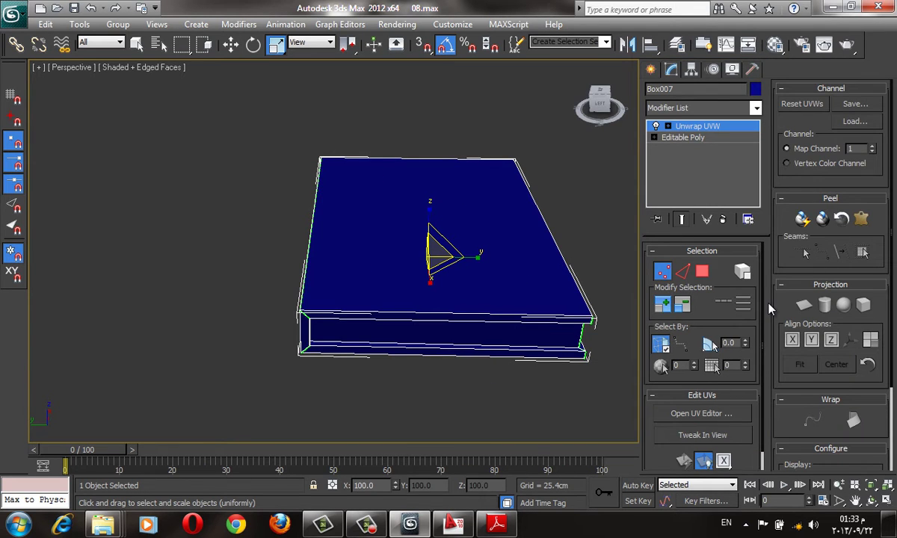
Open the UV editor with all of the box's faces selected and show the Mapping menu.
click(714, 415)
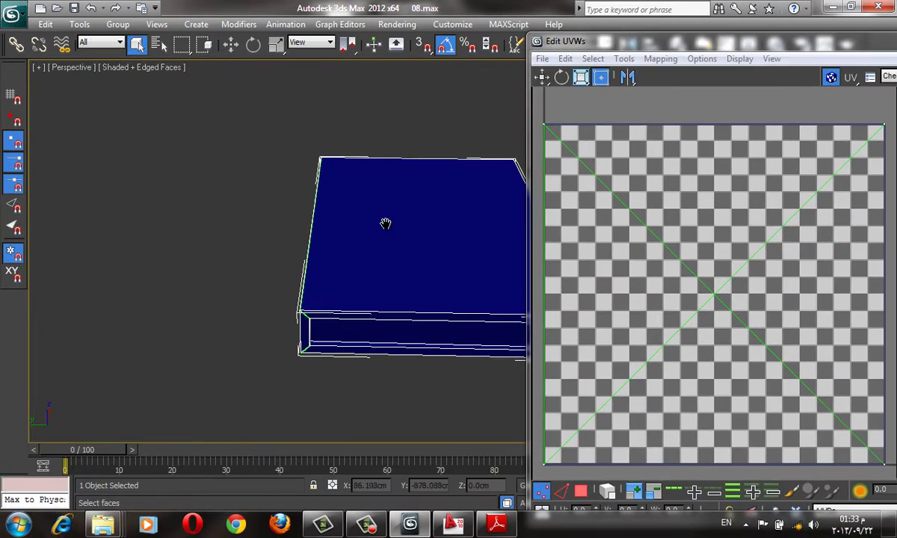
middle_drag(385, 224, 302, 232)
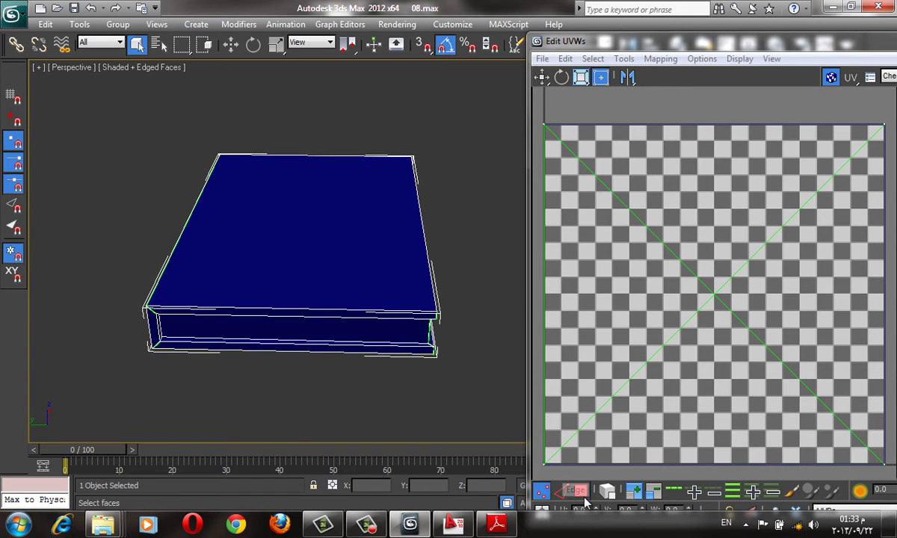
click(299, 314)
key(ctrl+a)
key(1)
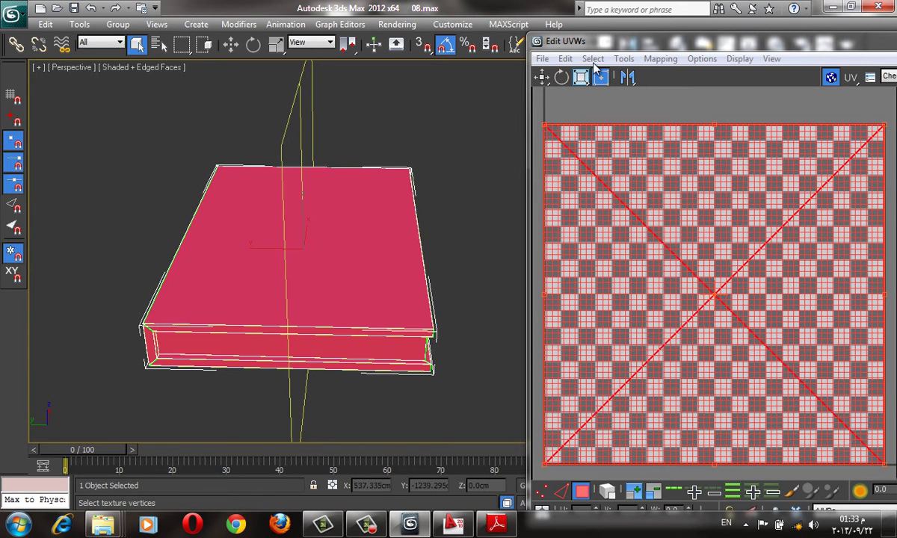
drag(645, 40, 484, 9)
click(499, 30)
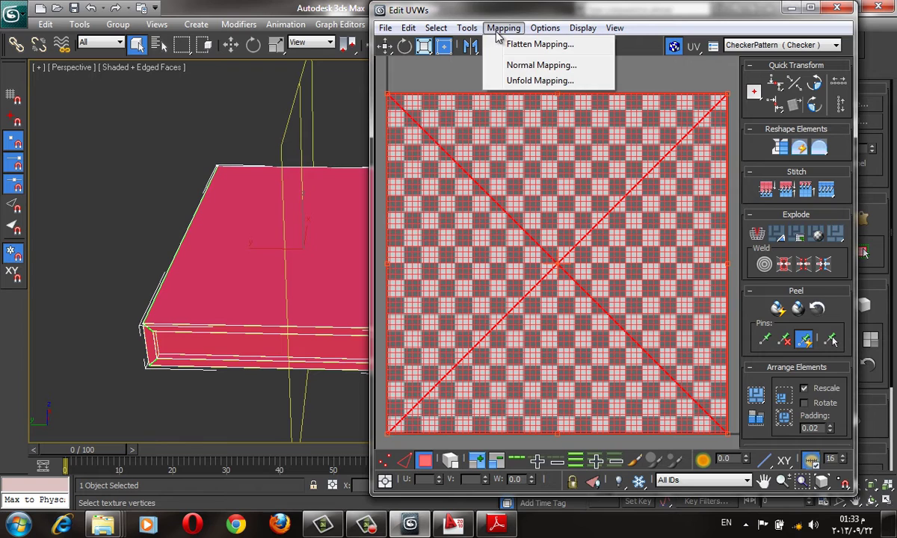
Flatten Box007's UVs with Normal mapping, then Unfold mapping, and pan the layout into view.
click(515, 67)
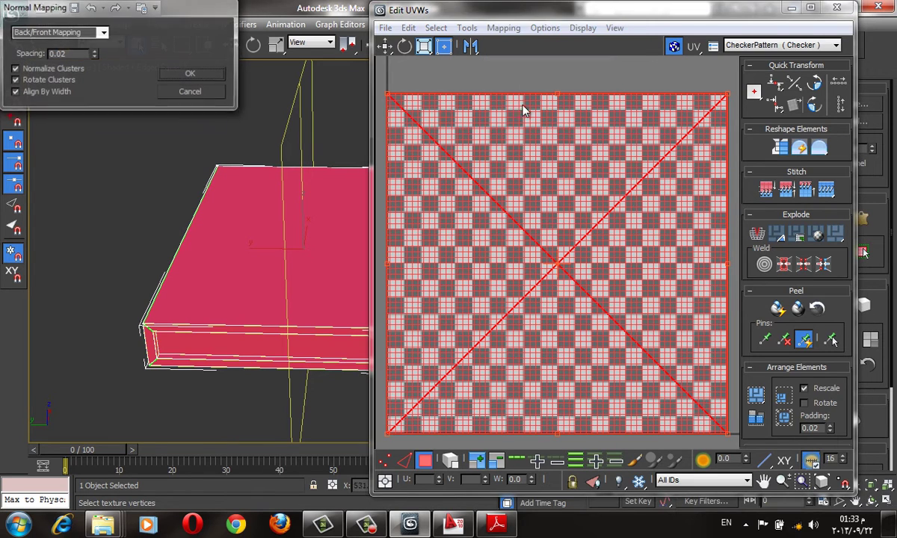
click(207, 73)
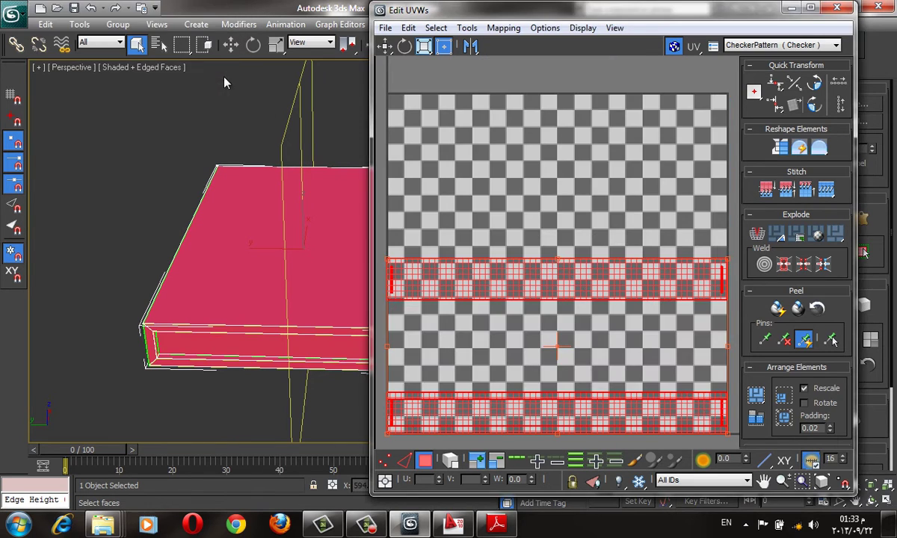
click(503, 28)
click(494, 78)
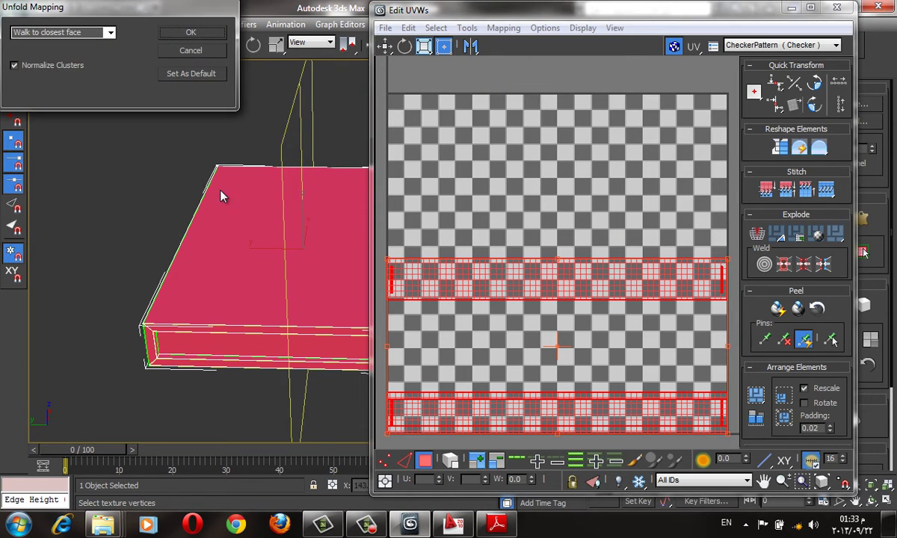
click(191, 33)
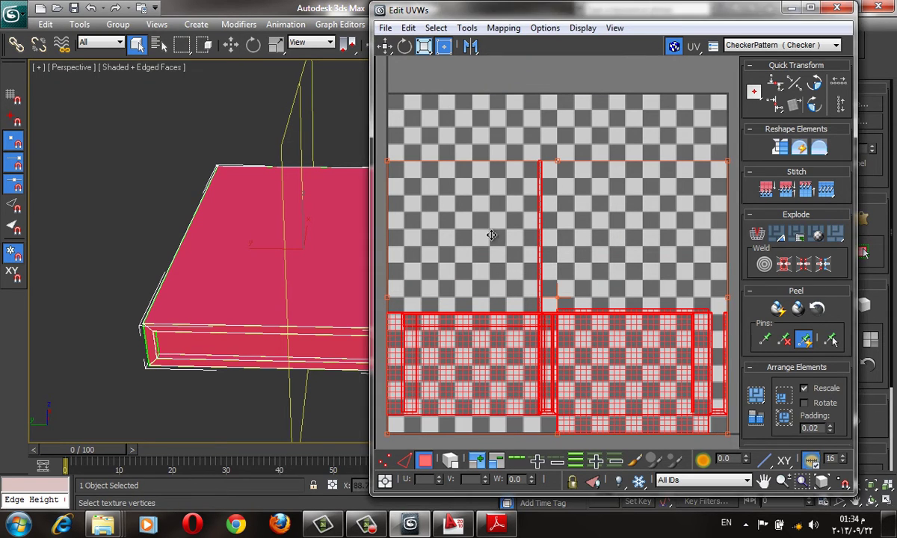
scroll(493, 228, up, 2)
scroll(470, 232, up, 2)
middle_drag(526, 295, 639, 97)
scroll(598, 225, down, 1)
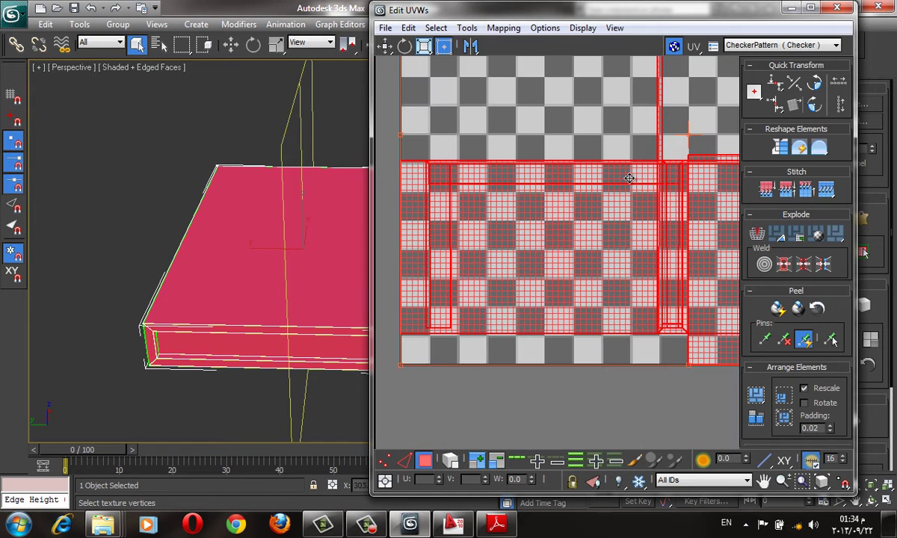
Select the box's top and front faces in turn to check their UV islands.
click(270, 270)
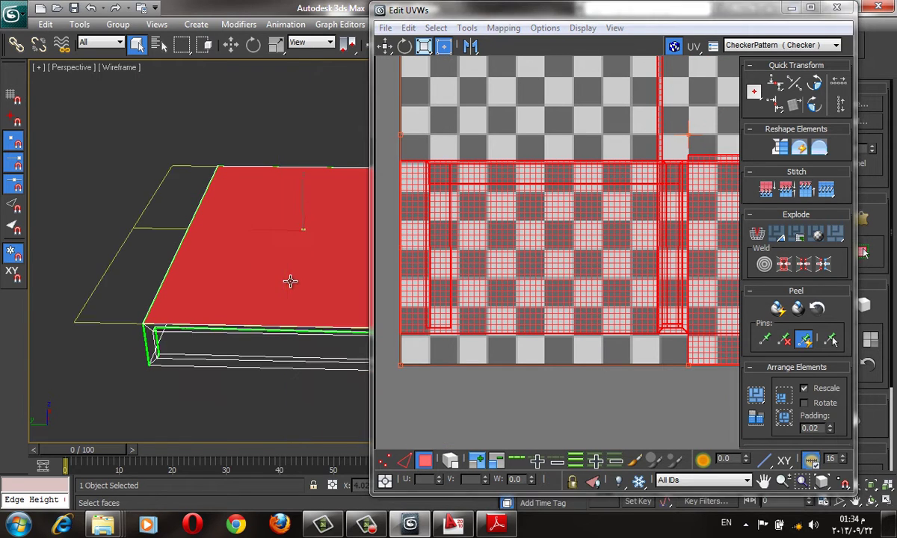
alt+middle_drag(292, 280, 261, 260)
scroll(602, 194, down, 2)
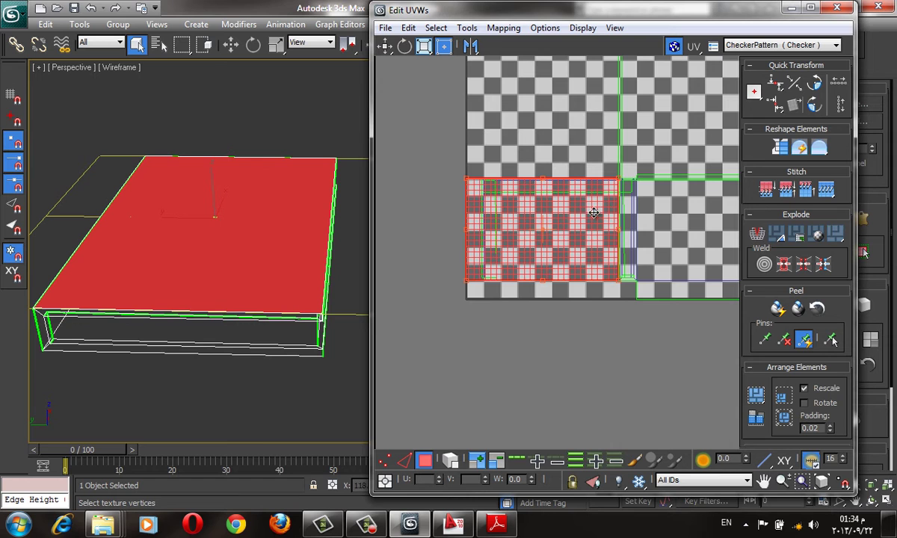
middle_drag(594, 214, 585, 236)
scroll(584, 236, down, 1)
mouse_move(201, 292)
alt+middle_down()
mouse_move(265, 295)
mouse_move(178, 286)
mouse_move(278, 268)
mouse_move(244, 271)
alt+middle_up()
click(178, 287)
click(278, 267)
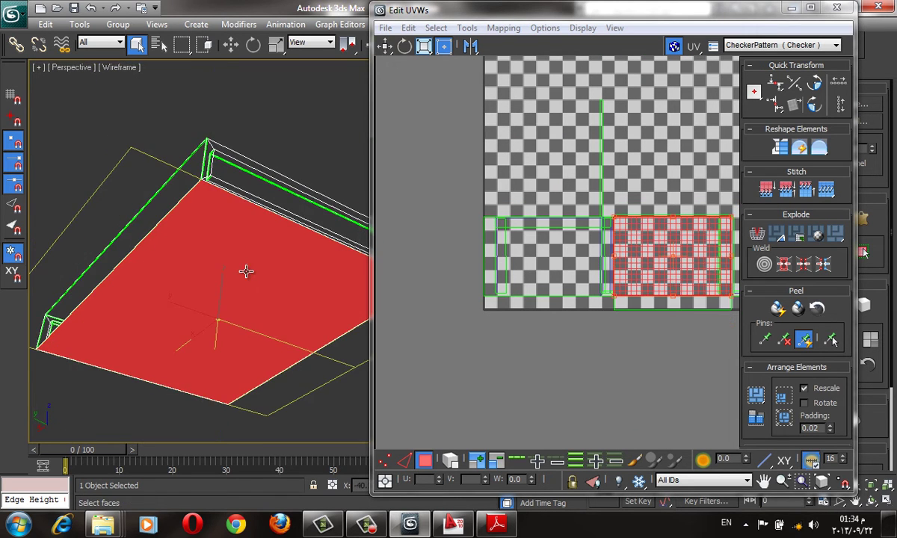
Check the rim strip, a side face and the end face, then maximize the Edit UVWs editor.
mouse_move(280, 216)
alt+middle_down()
mouse_move(267, 225)
mouse_move(290, 220)
alt+middle_up()
click(266, 224)
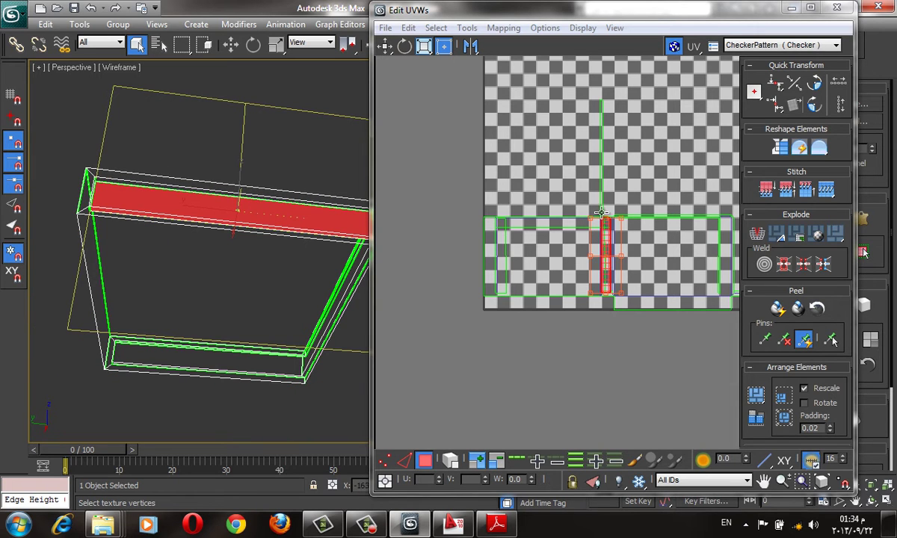
mouse_move(334, 272)
alt+middle_down()
mouse_move(257, 286)
mouse_move(263, 259)
mouse_move(262, 300)
alt+middle_up()
click(262, 301)
mouse_move(194, 329)
alt+middle_down()
mouse_move(169, 348)
mouse_move(293, 356)
alt+middle_up()
click(293, 356)
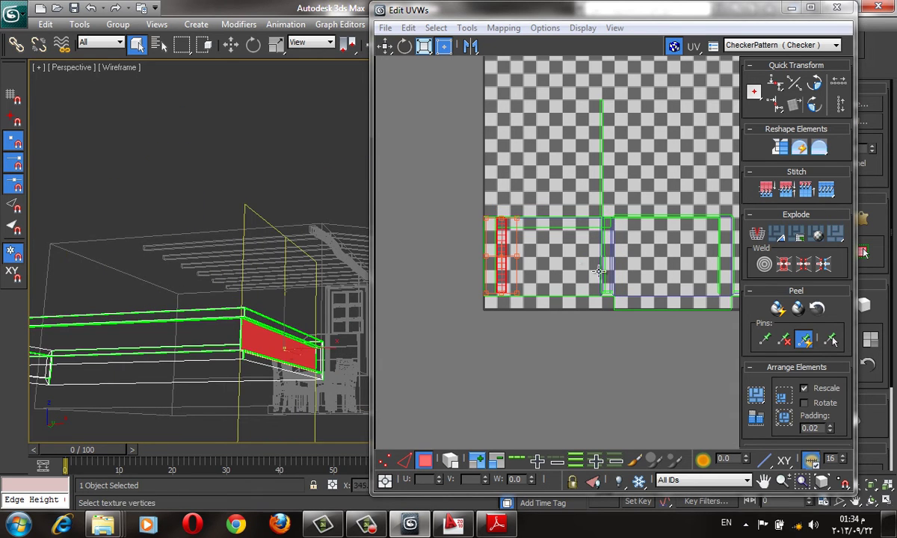
double_click(618, 15)
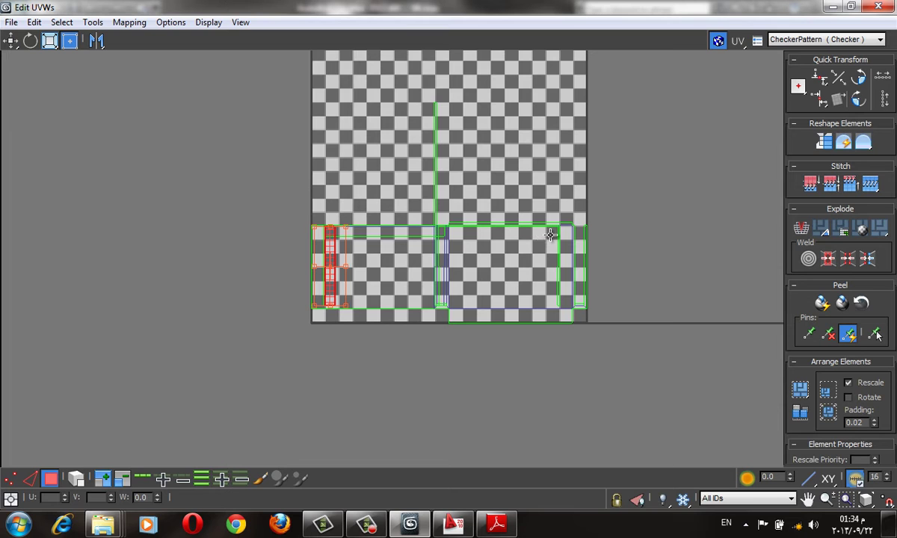
Clear the UV selection, then open and close the Render UVW Template settings.
click(342, 192)
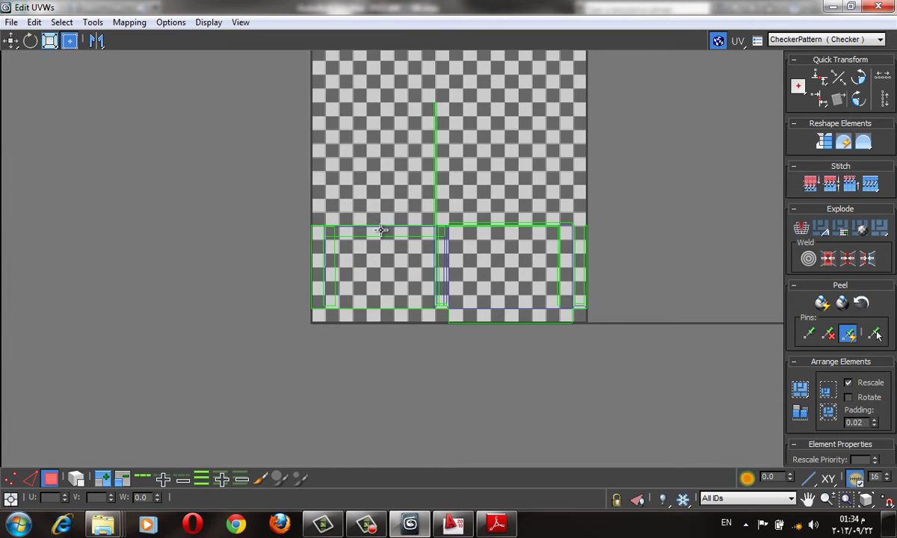
scroll(522, 176, up, 2)
middle_drag(522, 176, 515, 254)
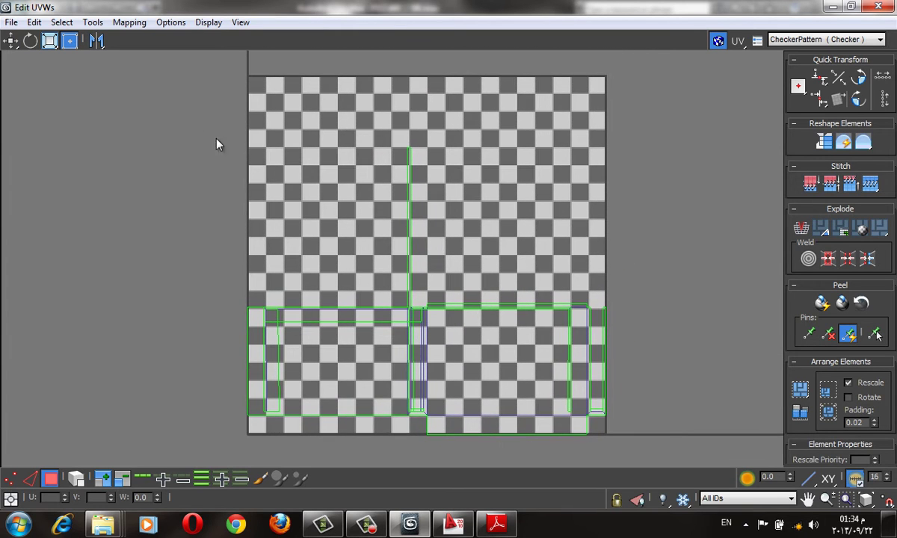
click(11, 21)
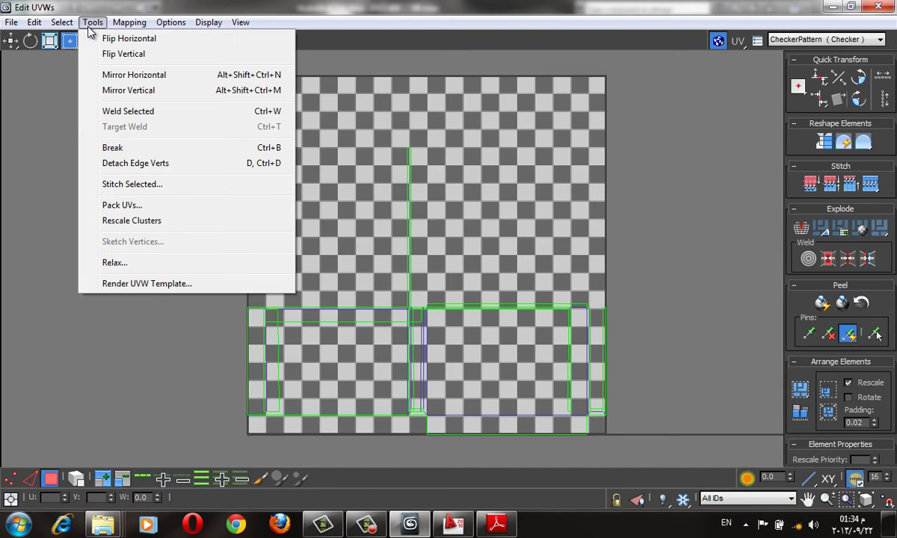
click(220, 283)
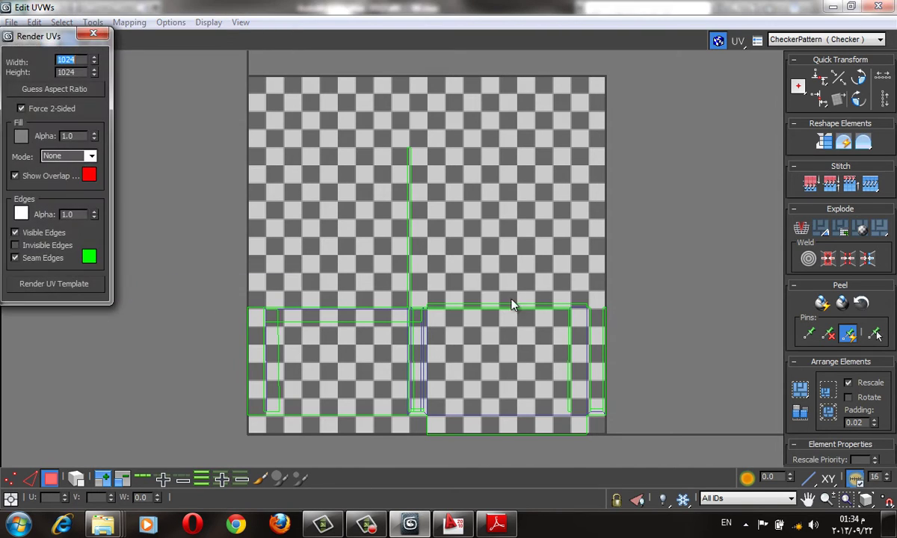
click(92, 36)
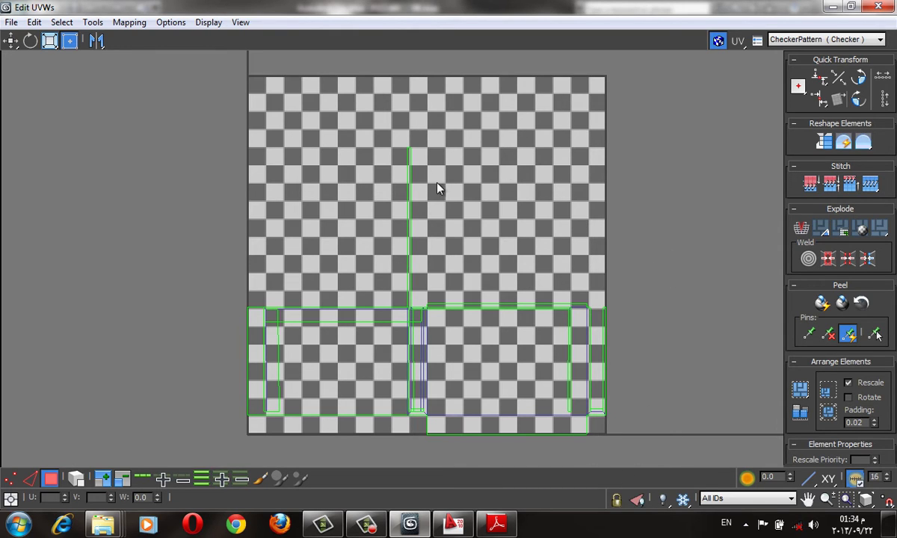
Inspect the right UV element, then minimize the Edit UVWs window.
click(551, 318)
click(486, 294)
scroll(487, 294, up, 3)
middle_drag(472, 322, 528, 181)
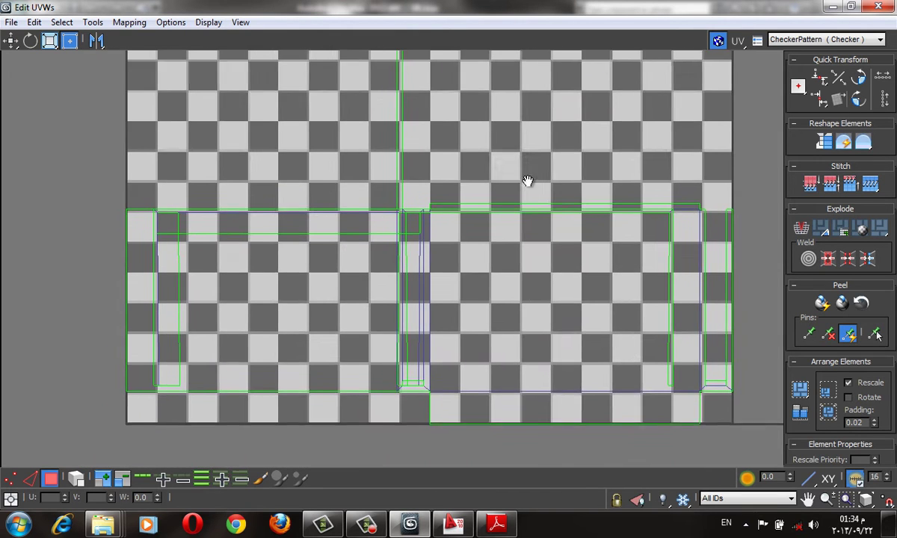
click(833, 6)
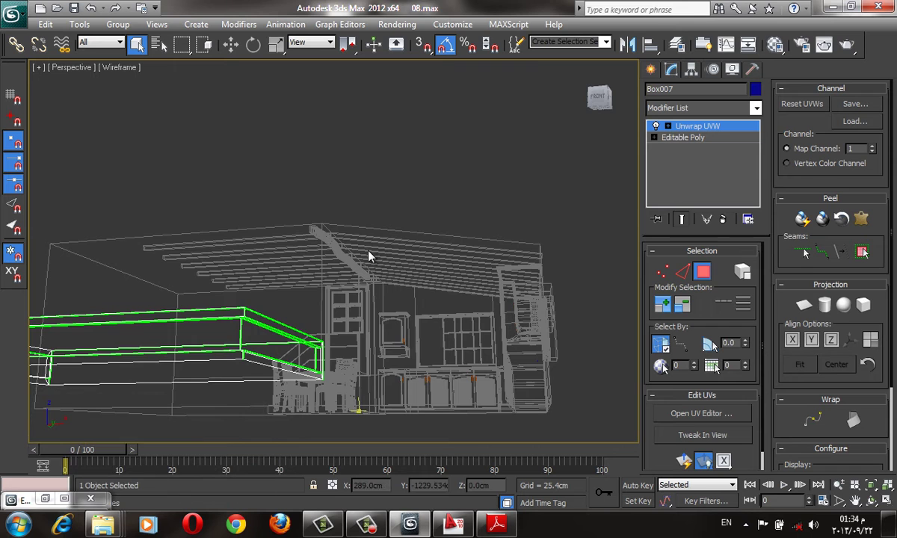
Delete the Unwrap UVW modifier and select the box's top and front polygons.
mouse_move(368, 256)
alt+middle_down()
mouse_move(336, 305)
mouse_move(508, 252)
alt+middle_up()
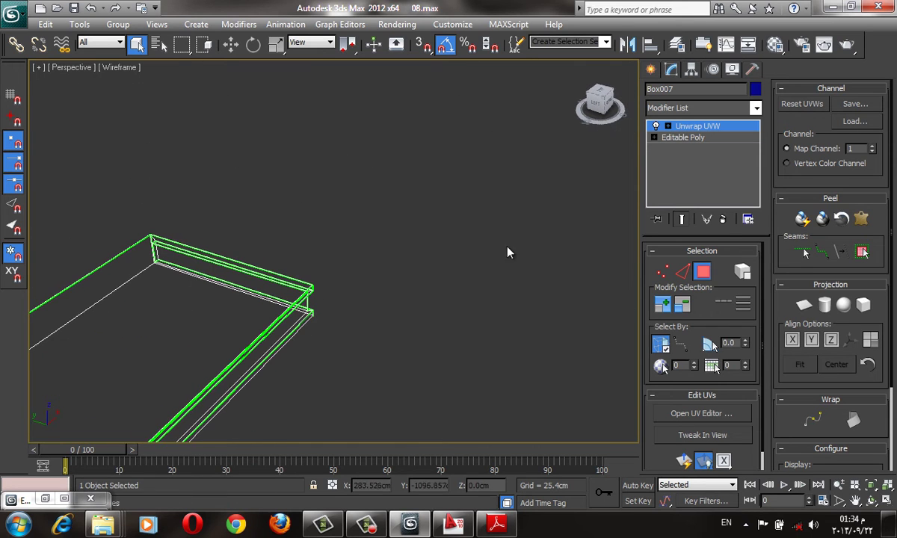
click(724, 220)
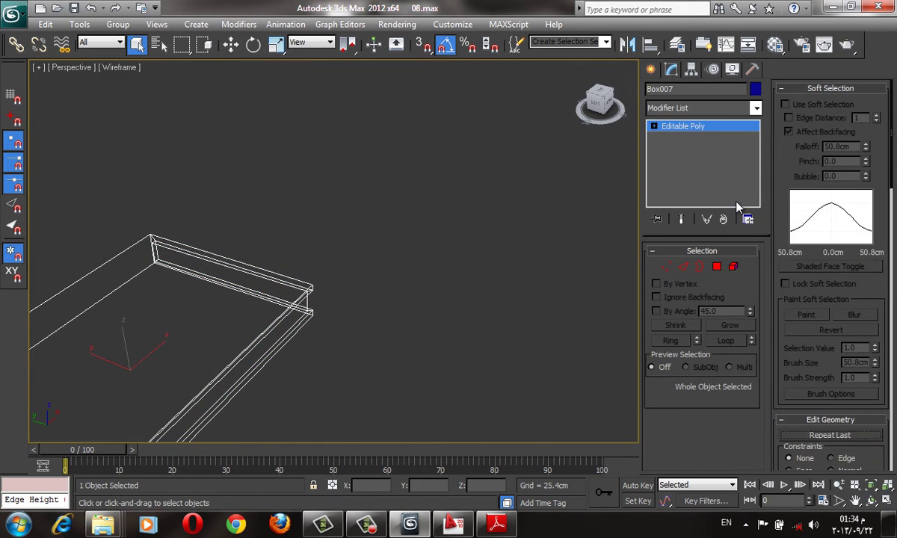
click(717, 267)
scroll(286, 240, down, 3)
click(286, 240)
alt+middle_drag(286, 240, 389, 202)
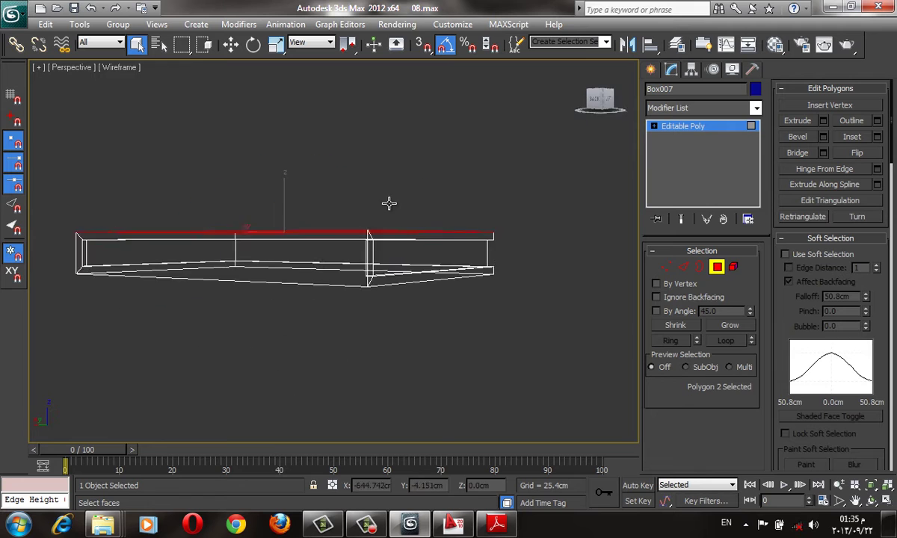
click(321, 250)
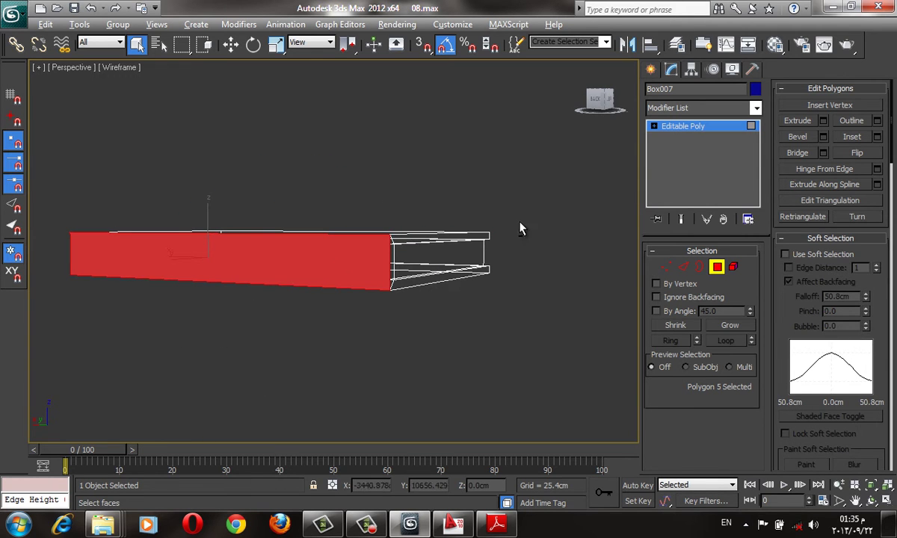
alt+middle_drag(521, 229, 499, 253)
Open an unused material slot's maps in the Material Editor, then close it without assigning a diffuse map.
key(m)
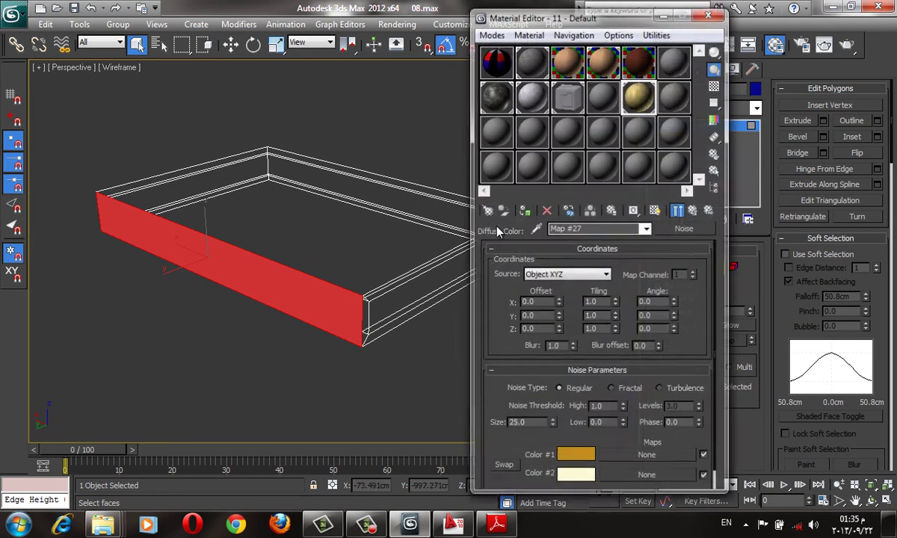
click(565, 128)
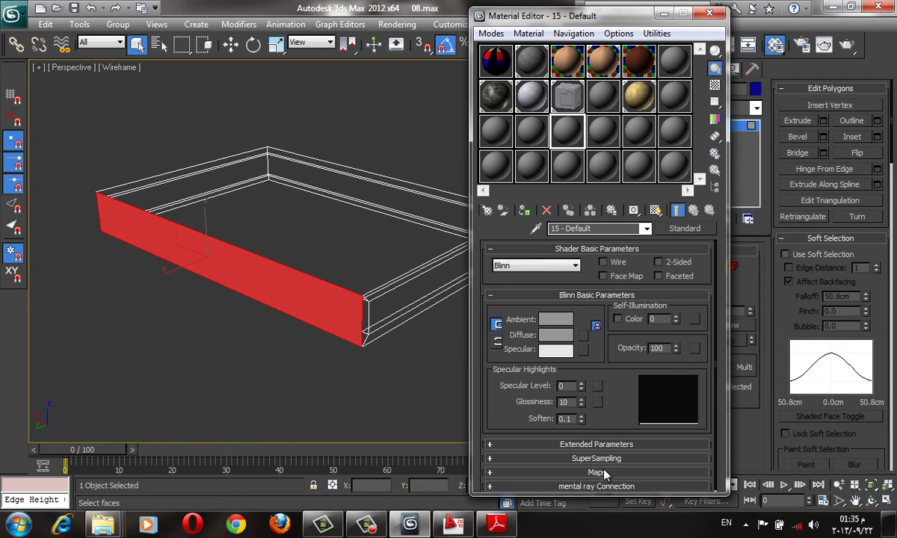
click(602, 472)
click(623, 288)
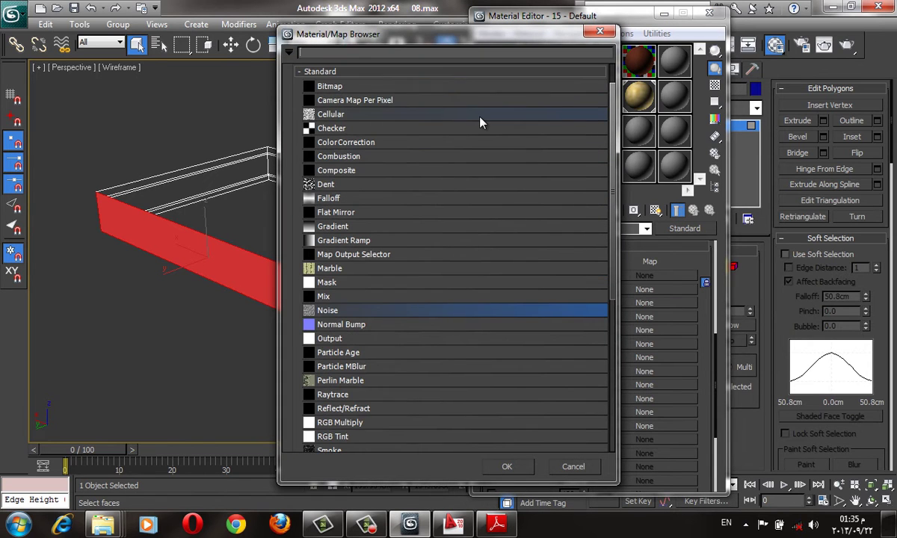
click(599, 32)
click(709, 15)
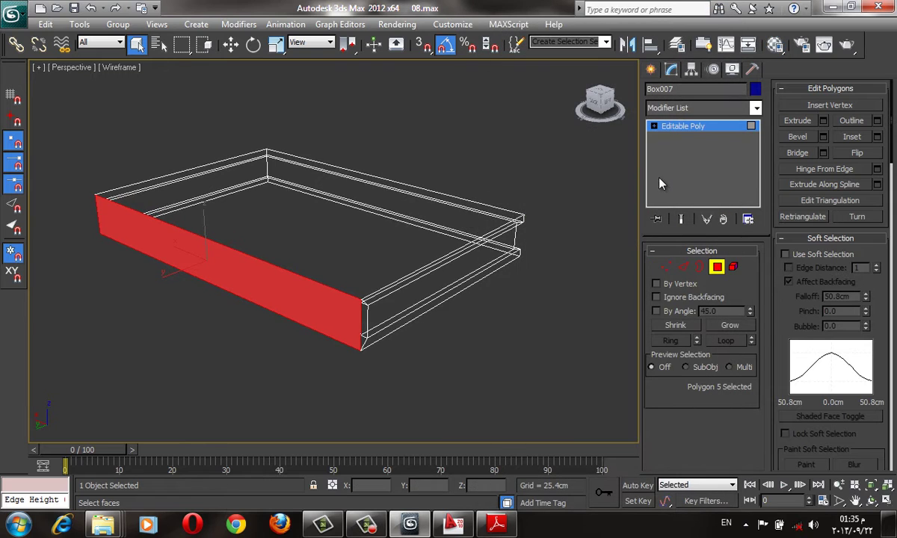
Switch the viewport to shaded display with edged faces and deselect the box.
key(F3)
key(F4)
key(F4)
click(650, 69)
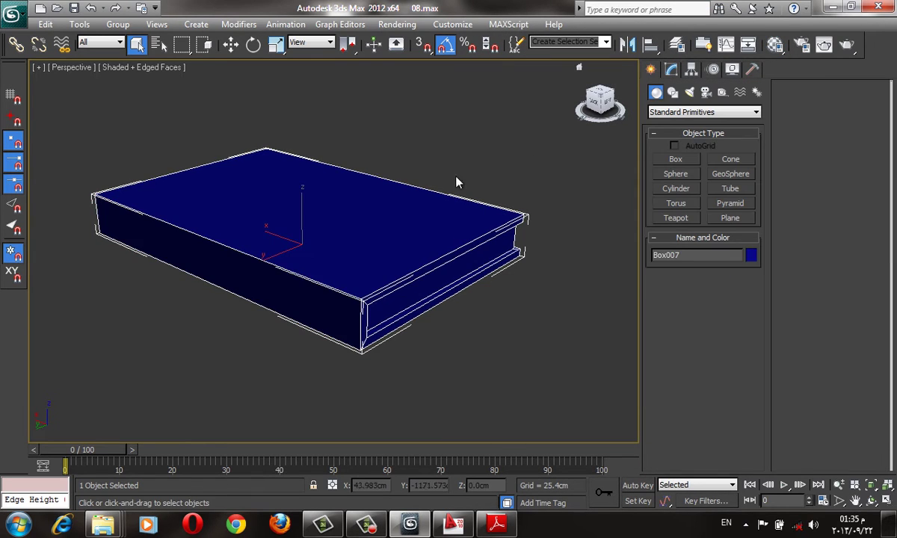
click(449, 189)
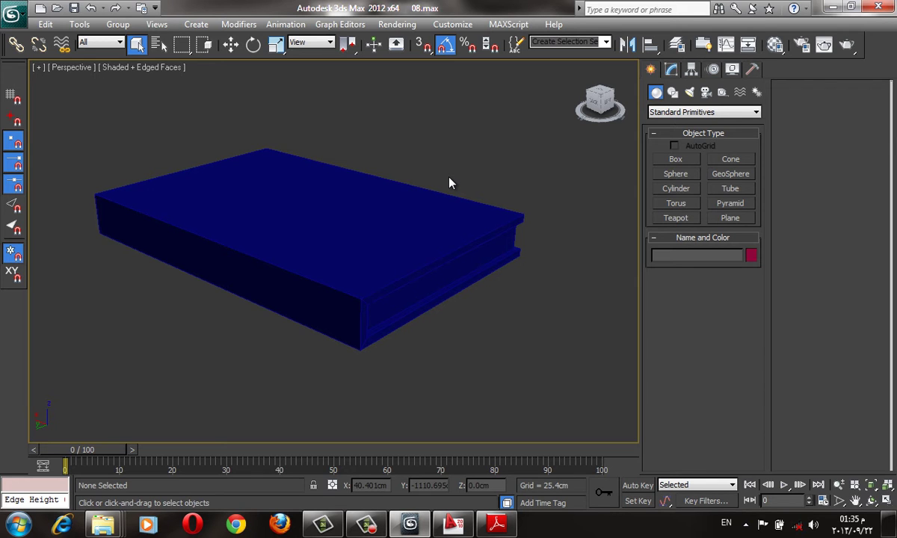
Reselect the box at Polygon level and select its front and end side faces.
click(408, 276)
alt+middle_drag(467, 268, 729, 81)
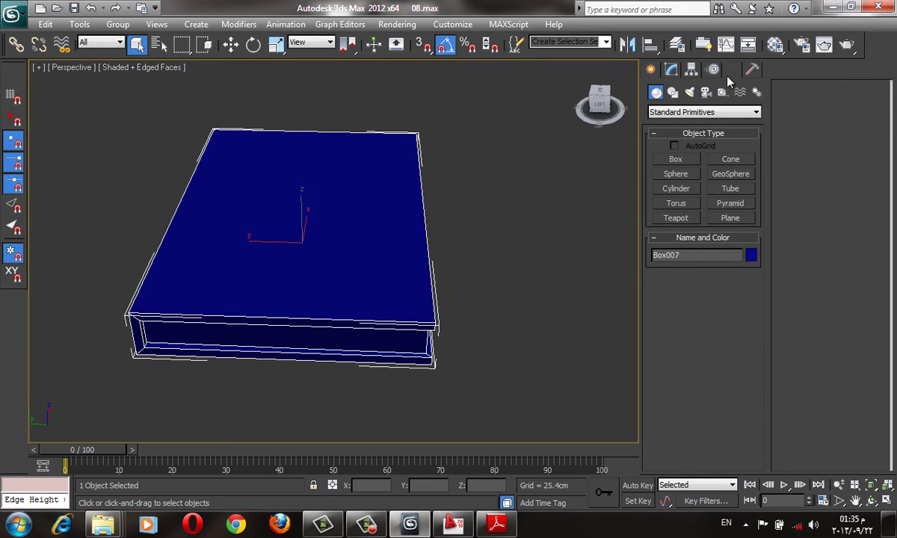
click(671, 70)
click(717, 267)
alt+middle_drag(479, 299, 402, 315)
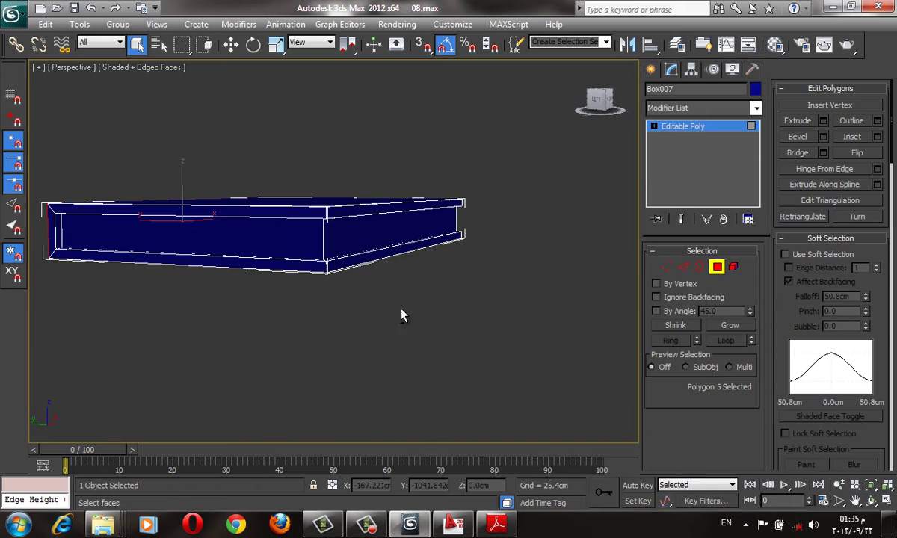
click(277, 246)
ctrl+click(423, 222)
alt+middle_drag(422, 222, 557, 314)
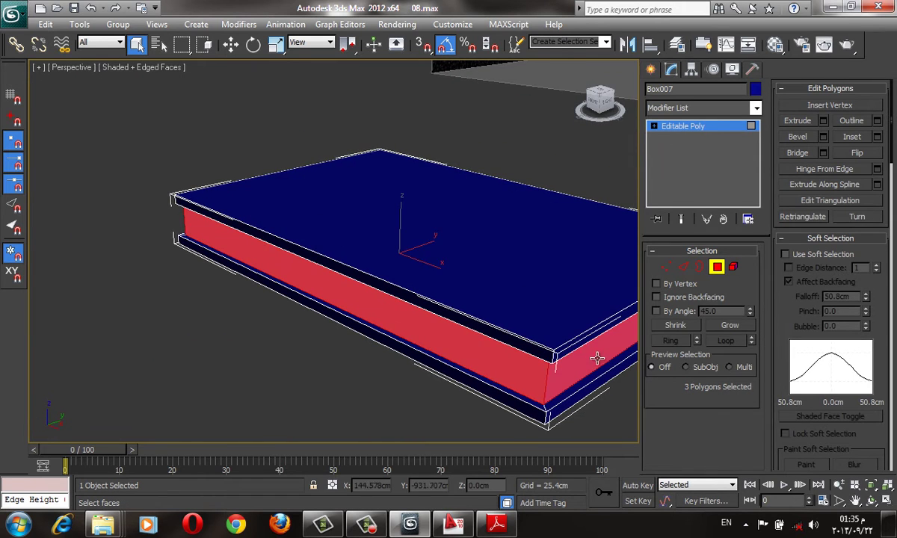
alt+middle_drag(597, 359, 557, 349)
Assign a Gradient Ramp diffuse map with Solid interpolation, previewed on a box sample.
key(m)
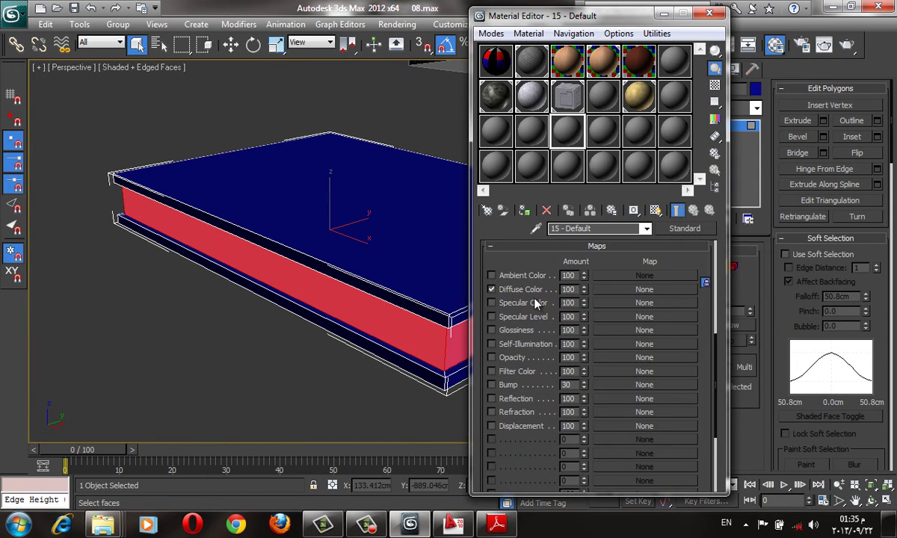
click(644, 289)
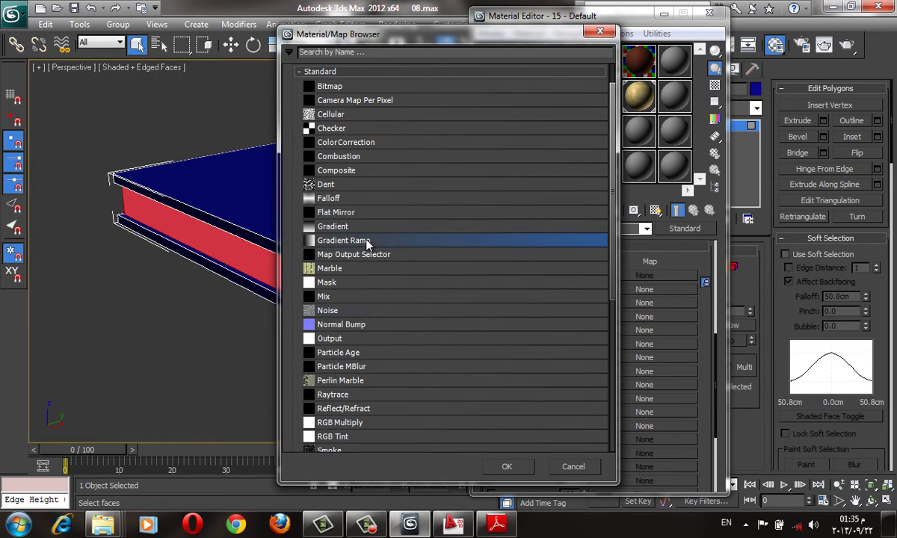
key(Return)
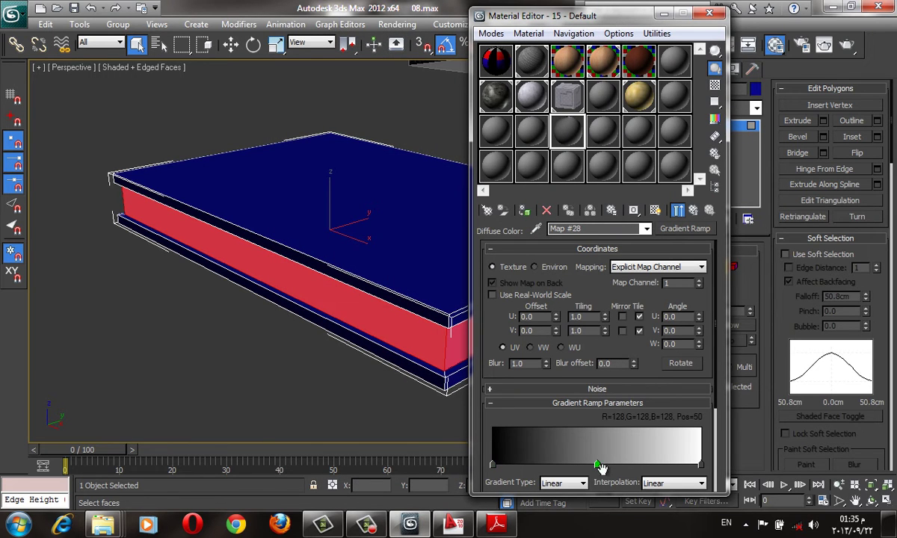
scroll(688, 482, down, 3)
click(669, 440)
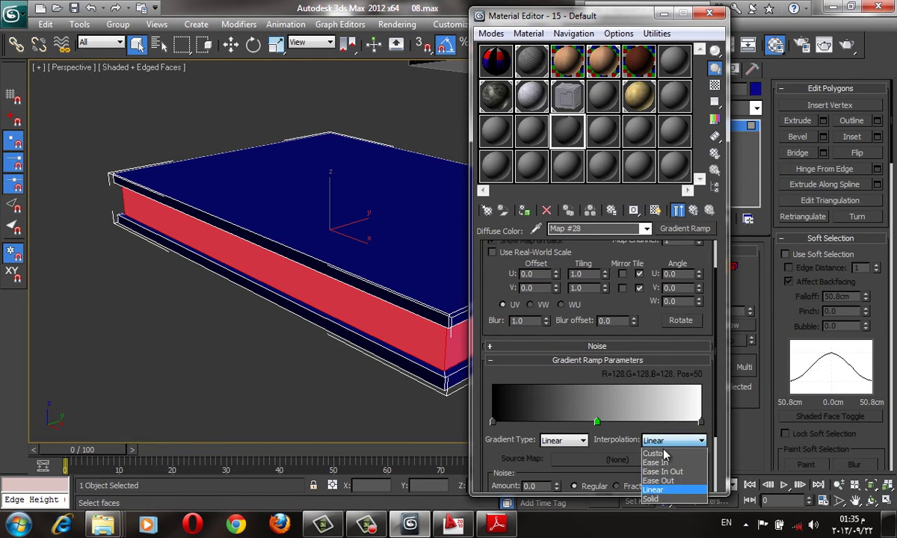
click(669, 499)
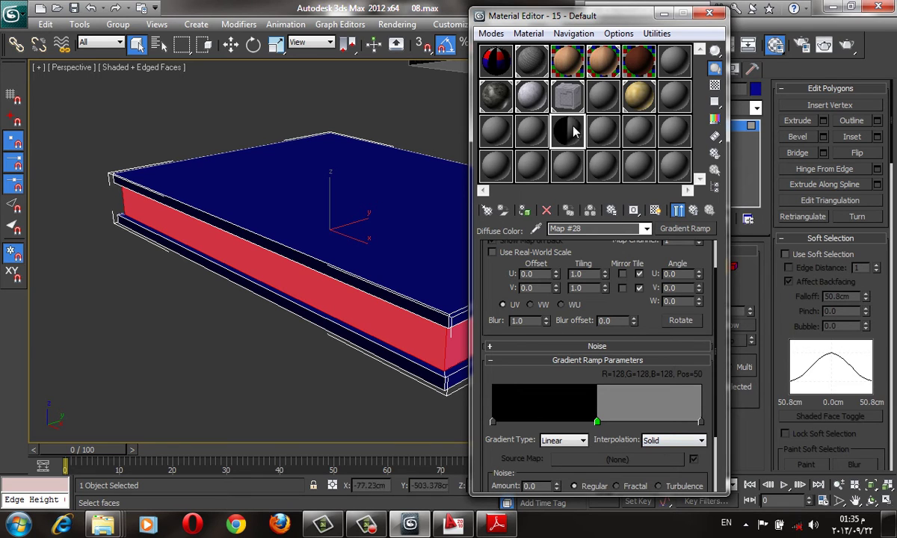
click(716, 51)
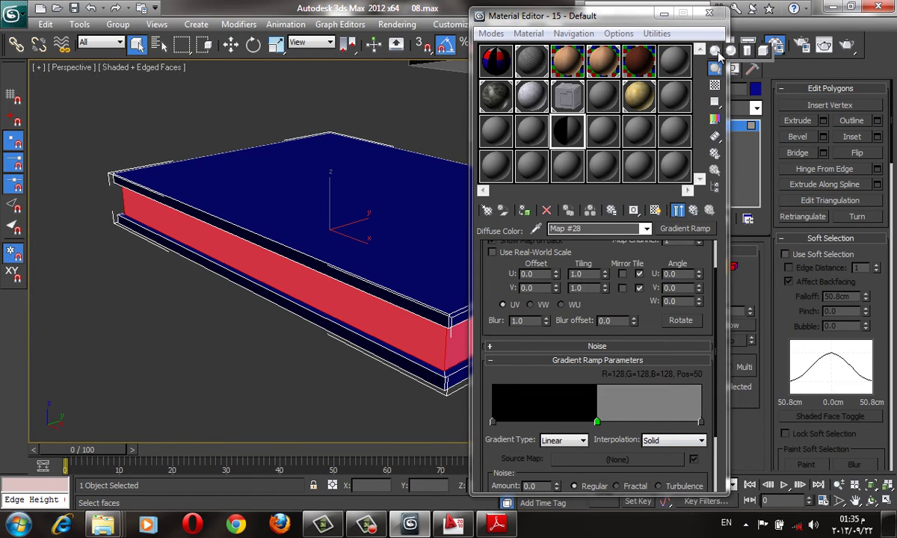
click(747, 50)
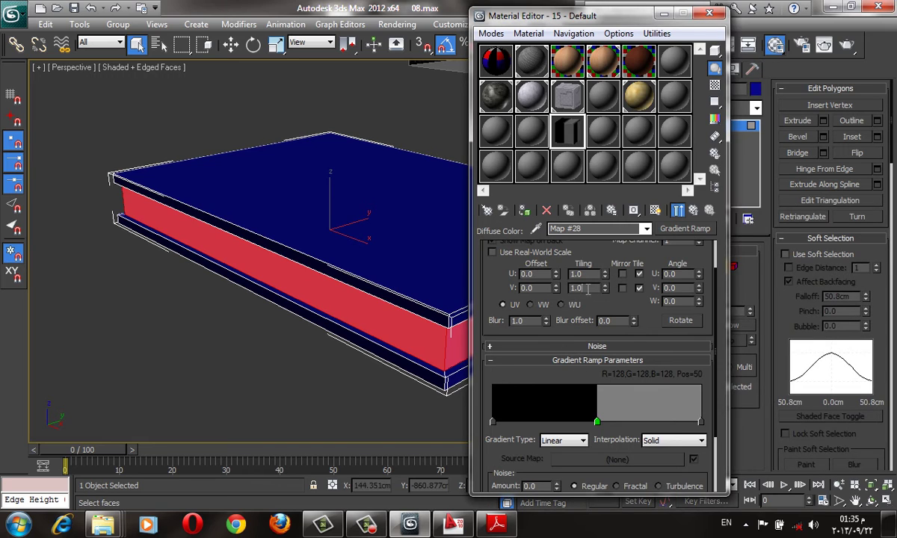
text(2)
Set Map #28's U tiling to 10, assign it to the faces and show it in the viewport.
click(585, 275)
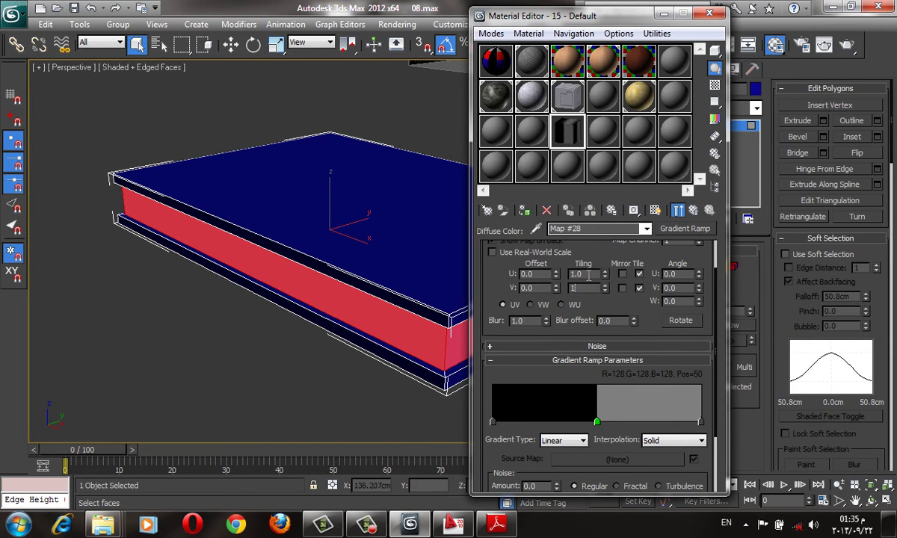
text(10)
key(Return)
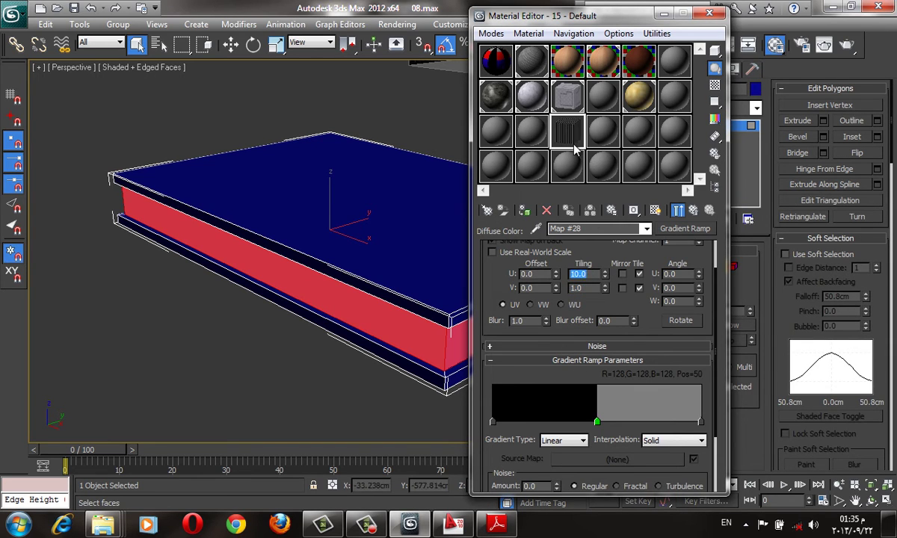
double_click(568, 131)
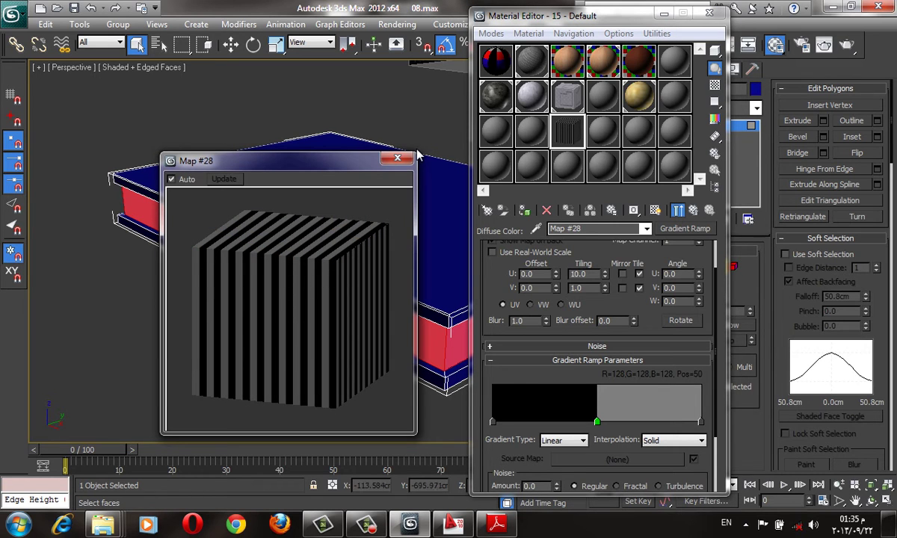
drag(596, 16, 664, 187)
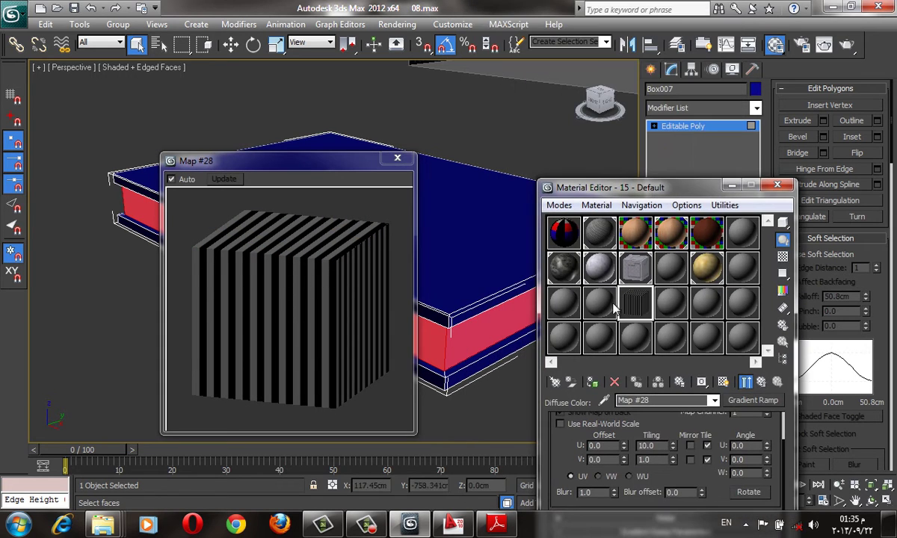
click(592, 382)
click(724, 382)
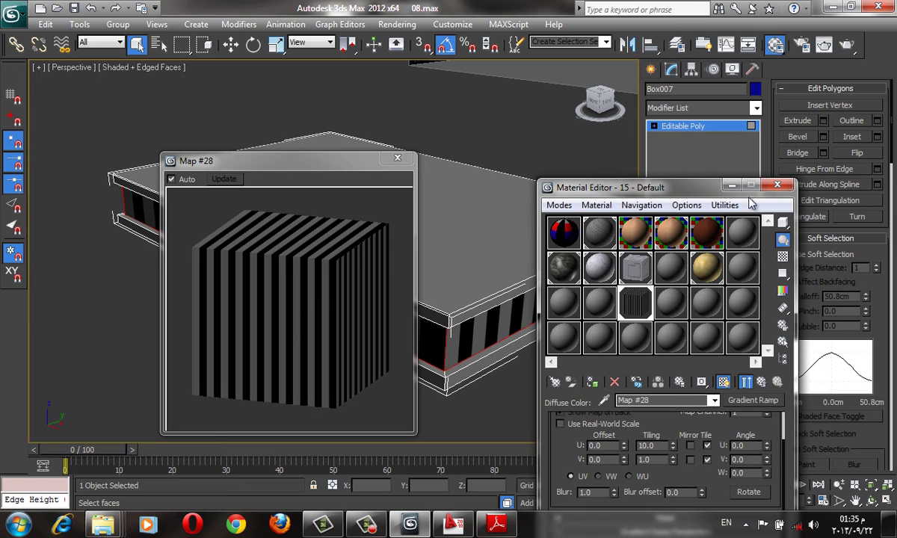
click(388, 159)
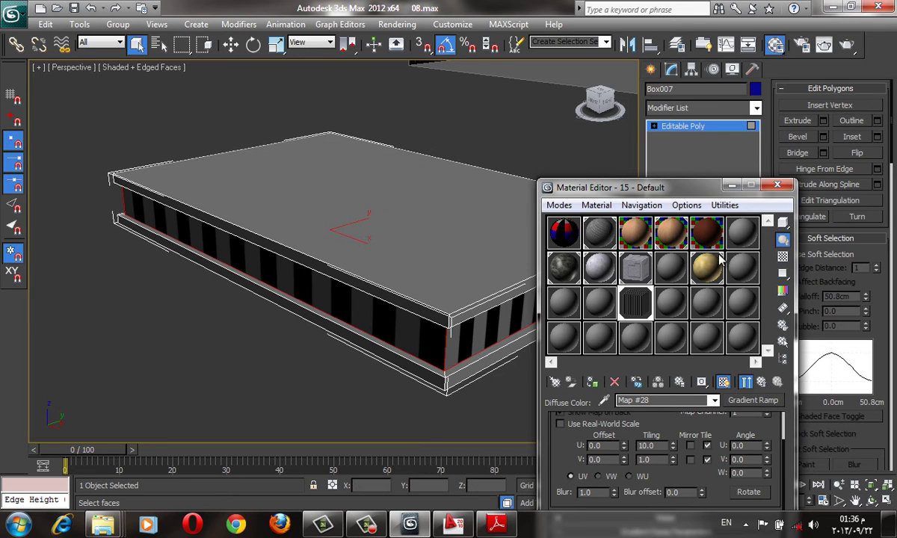
Add a Box-type UVW Map modifier to Box007 and select its gizmo for rotating.
click(693, 111)
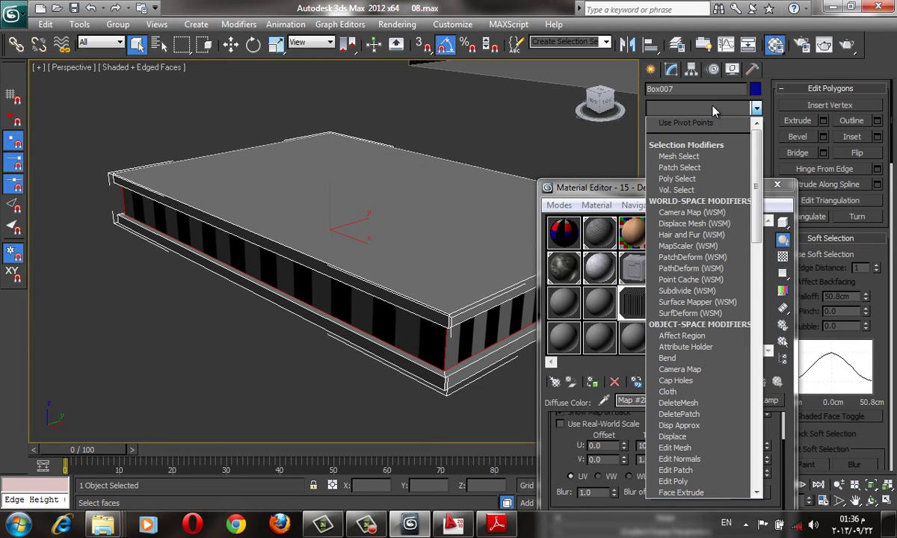
click(714, 108)
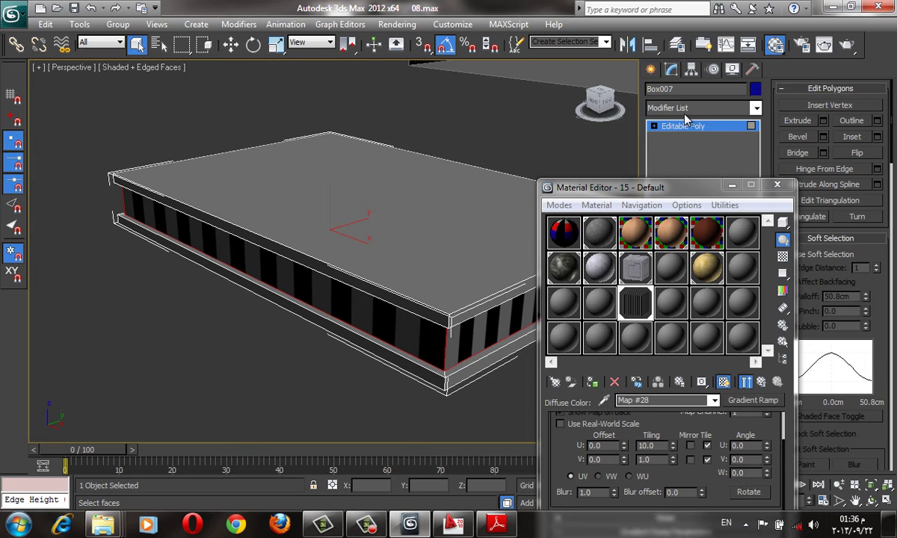
click(687, 110)
click(651, 358)
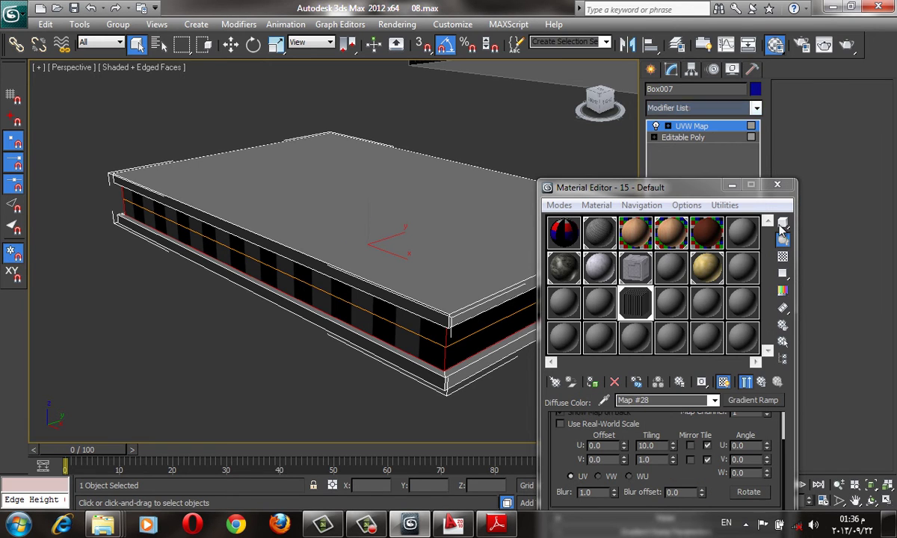
click(732, 185)
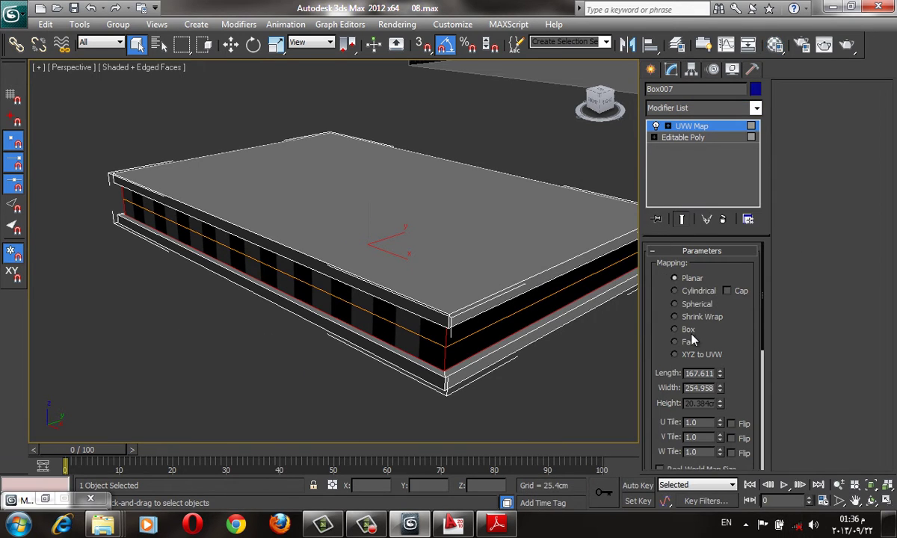
click(677, 330)
click(668, 126)
click(692, 137)
key(w)
key(F3)
scroll(490, 239, down, 3)
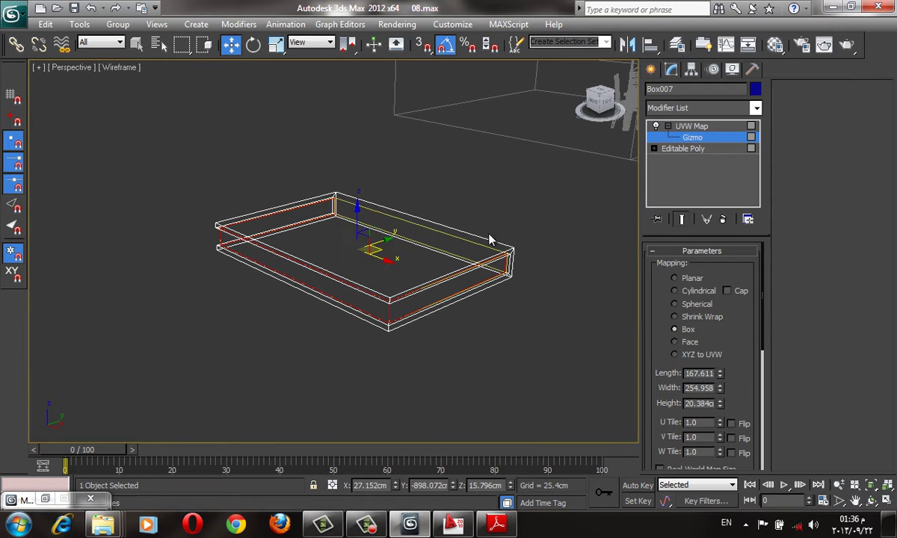
key(e)
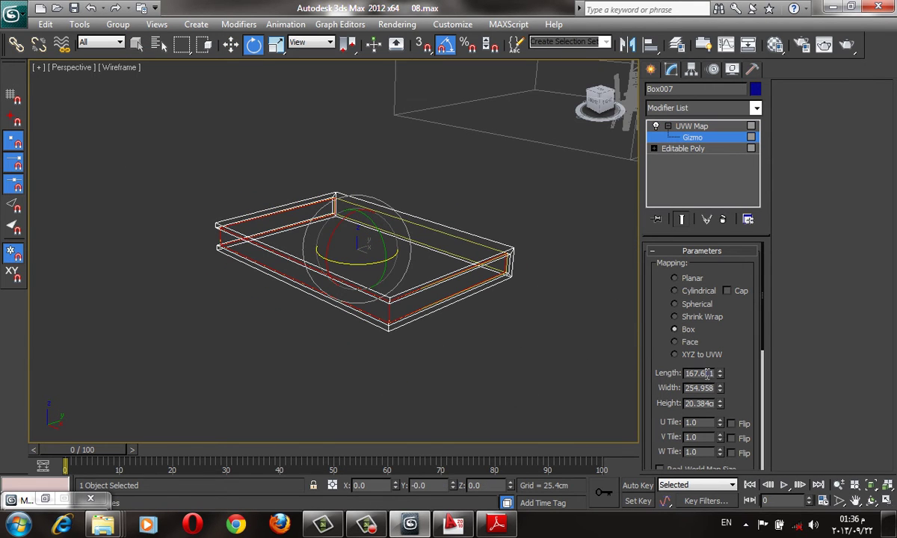
Set the UVW Map's Length, Width and Height to 50cm each.
double_click(699, 374)
text(50)
key(Tab)
text(50)
key(Tab)
text(50)
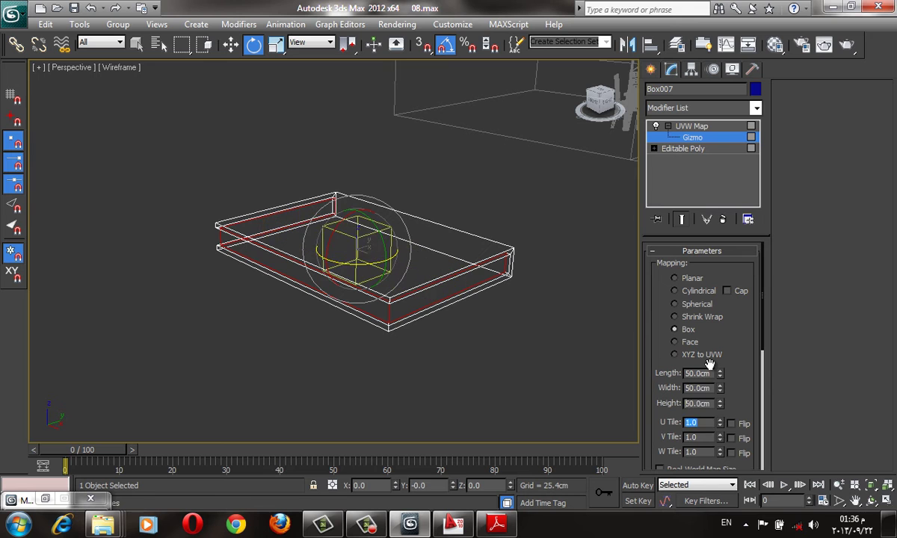
key(F3)
scroll(448, 269, up, 5)
scroll(665, 99, down, 2)
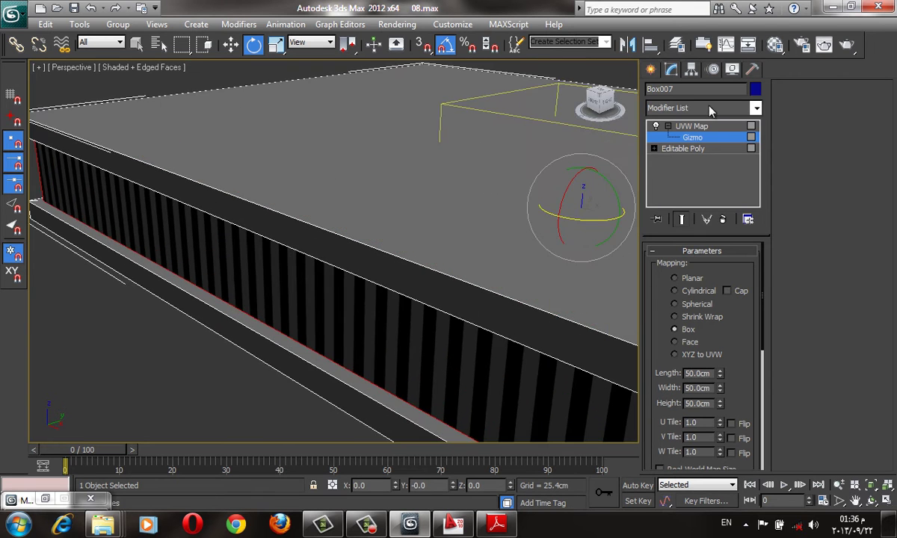
Rotate the mapping gizmo to tilt the stripes and shrink it vertically for finer stripes.
drag(408, 192, 456, 281)
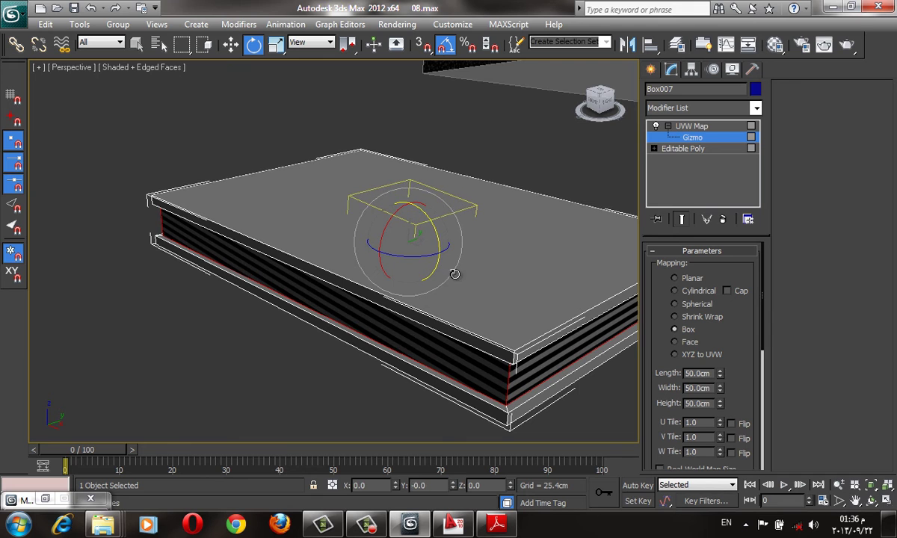
alt+middle_drag(454, 274, 481, 224)
mouse_move(481, 225)
mouse_down()
mouse_move(468, 208)
mouse_move(506, 270)
mouse_up()
key(r)
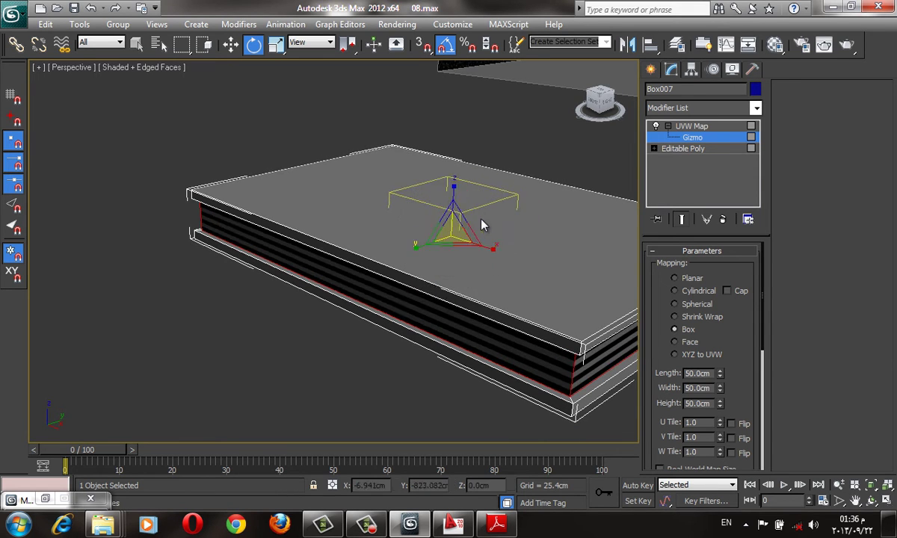
drag(452, 196, 466, 459)
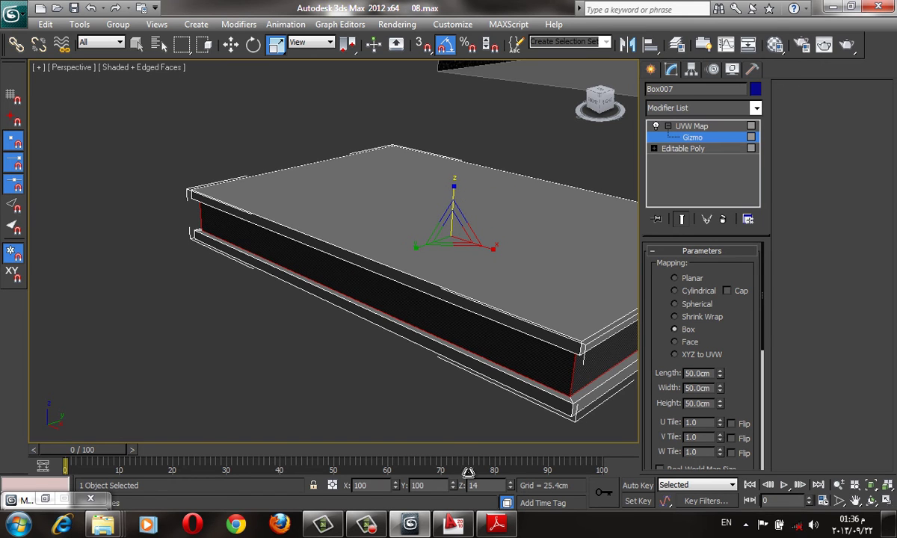
Stretch the mapping gizmo along its height, then deselect the box.
key(F4)
scroll(513, 345, up, 2)
scroll(445, 315, up, 5)
key(z)
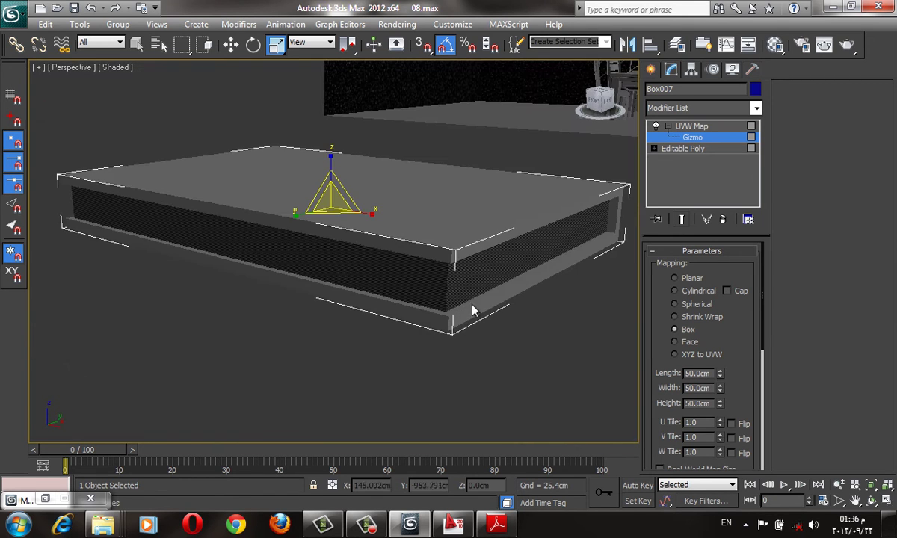
mouse_move(374, 220)
alt+middle_down()
mouse_move(267, 207)
mouse_move(447, 188)
alt+middle_up()
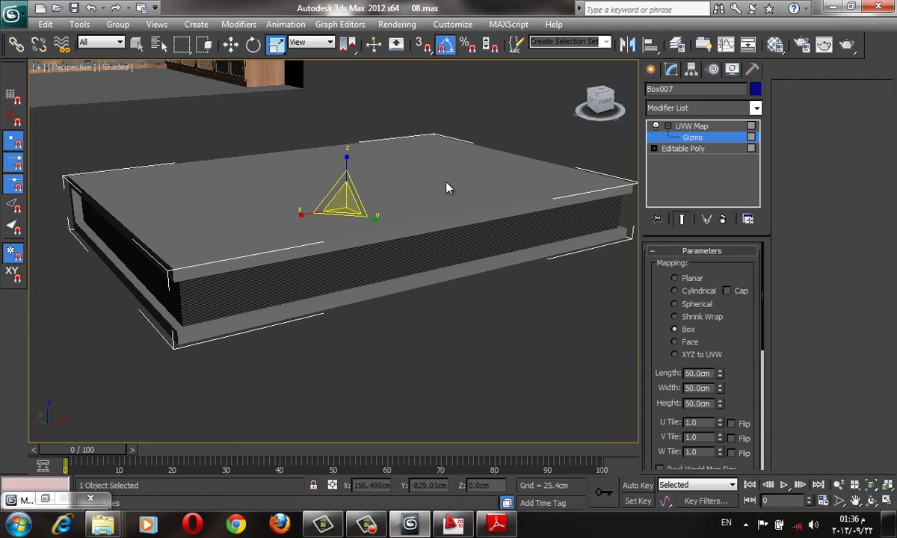
drag(345, 161, 314, 281)
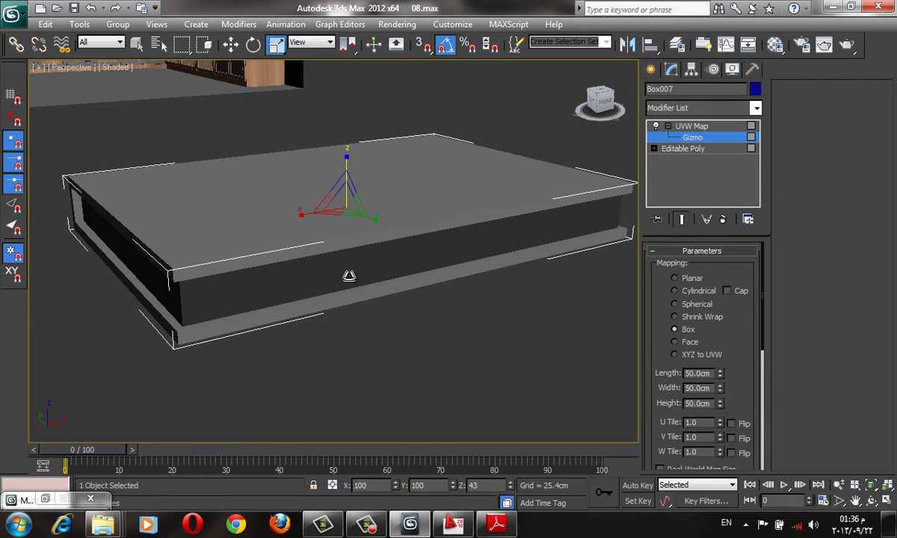
scroll(314, 280, up, 5)
scroll(324, 265, down, 5)
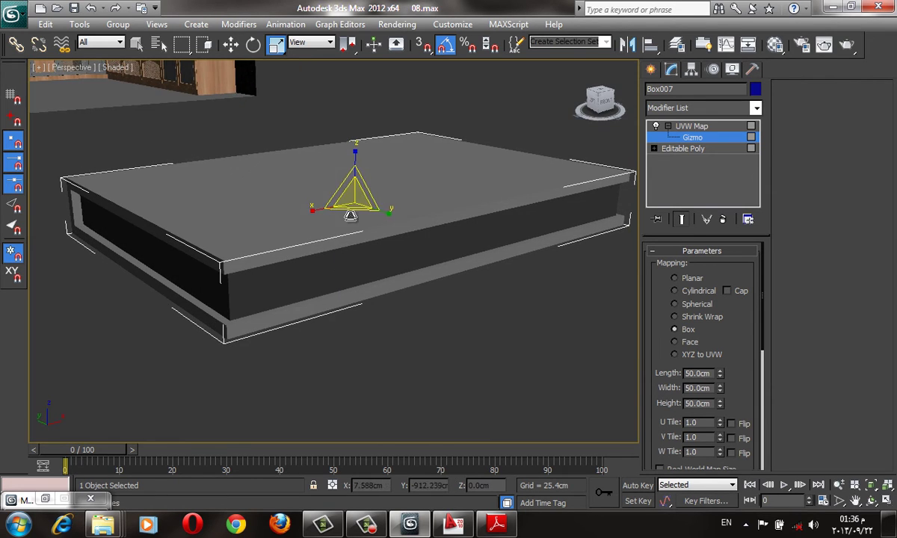
key(F4)
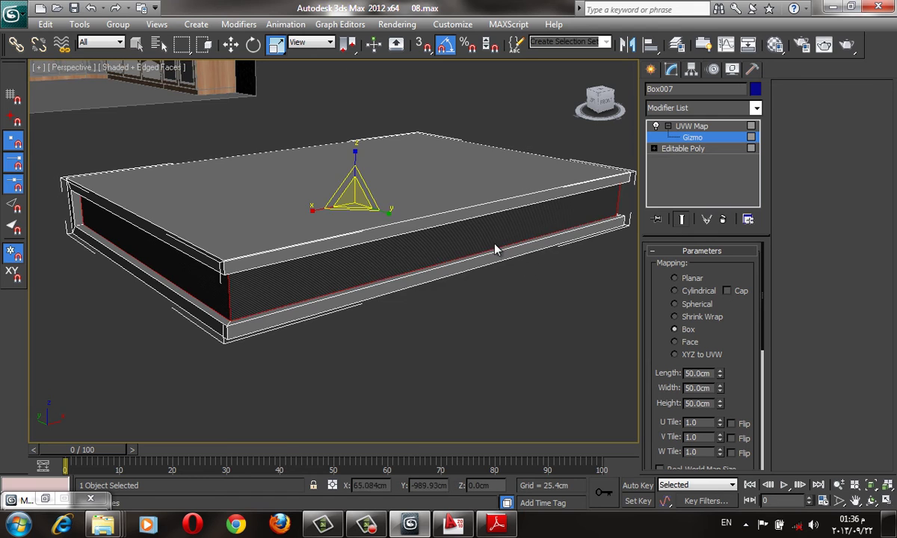
scroll(478, 242, down, 3)
scroll(475, 253, up, 3)
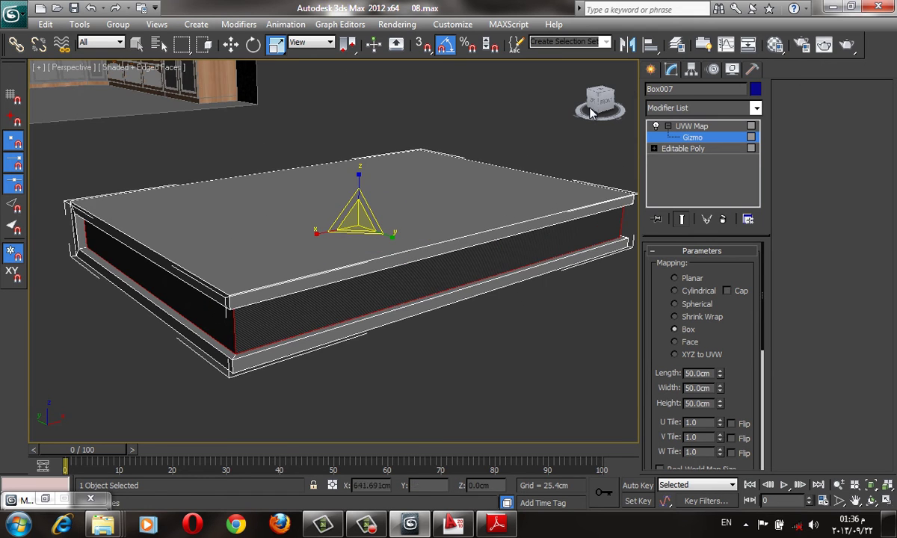
click(651, 69)
click(490, 347)
Delete the striped box and frame the whole kitchen scene.
click(445, 275)
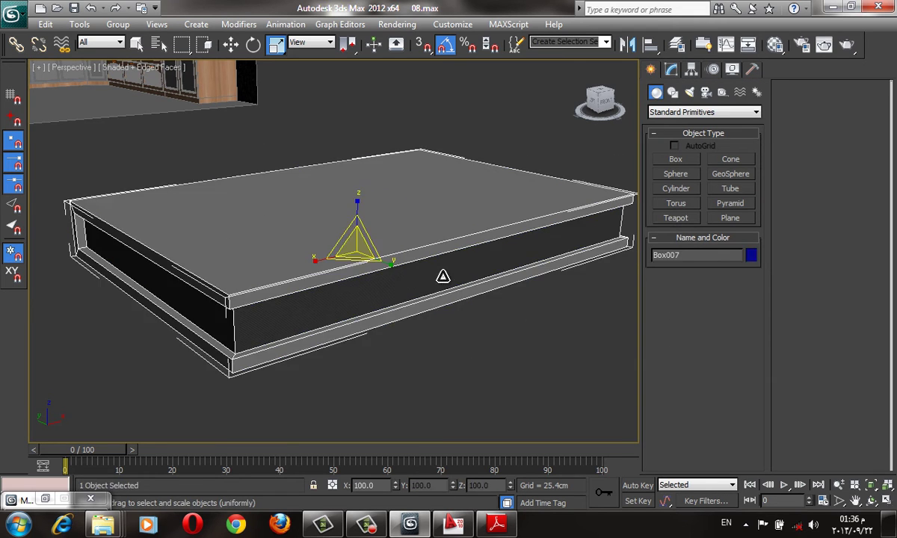
key(Delete)
key(z)
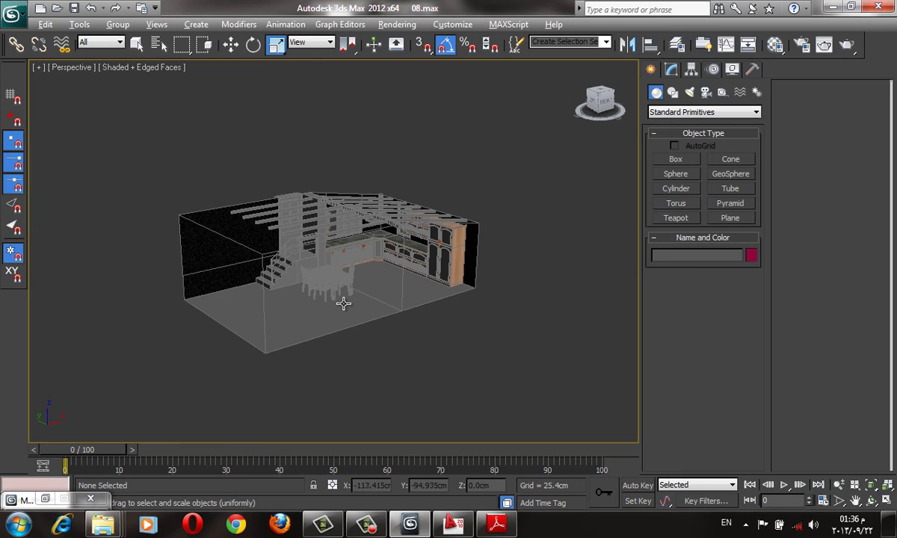
Zoom in and orbit the Perspective view toward the right-hand cabinets.
scroll(337, 329, up, 3)
middle_drag(337, 341, 408, 353)
scroll(408, 353, up, 3)
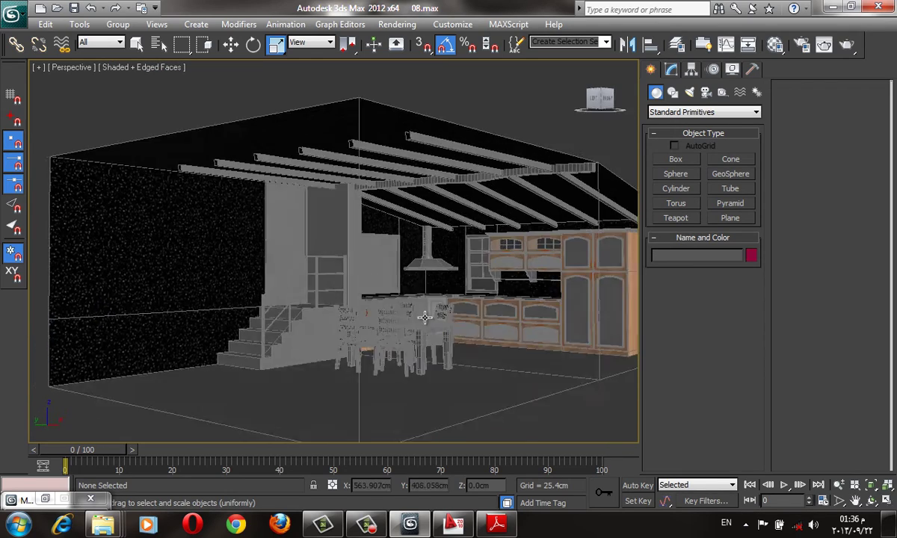
scroll(423, 324, up, 3)
scroll(298, 275, up, 3)
scroll(287, 272, up, 2)
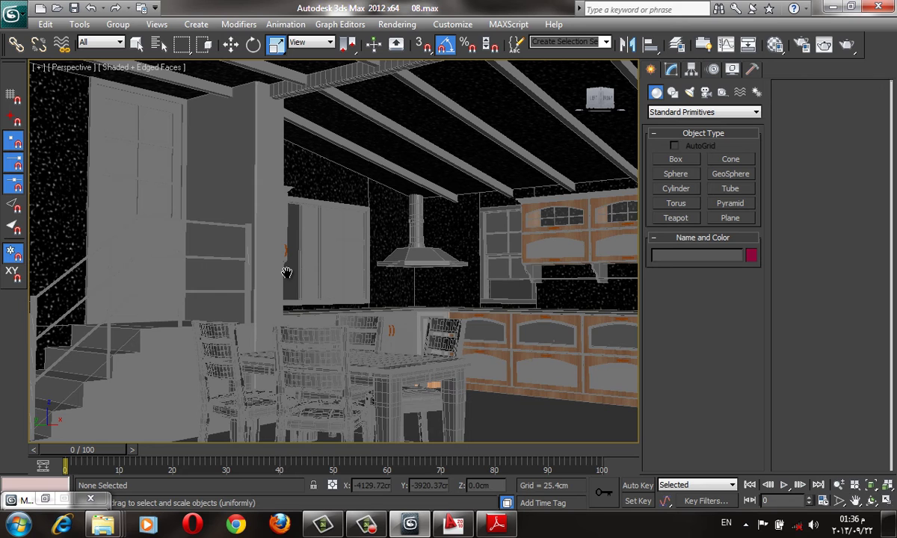
alt+middle_drag(356, 282, 592, 286)
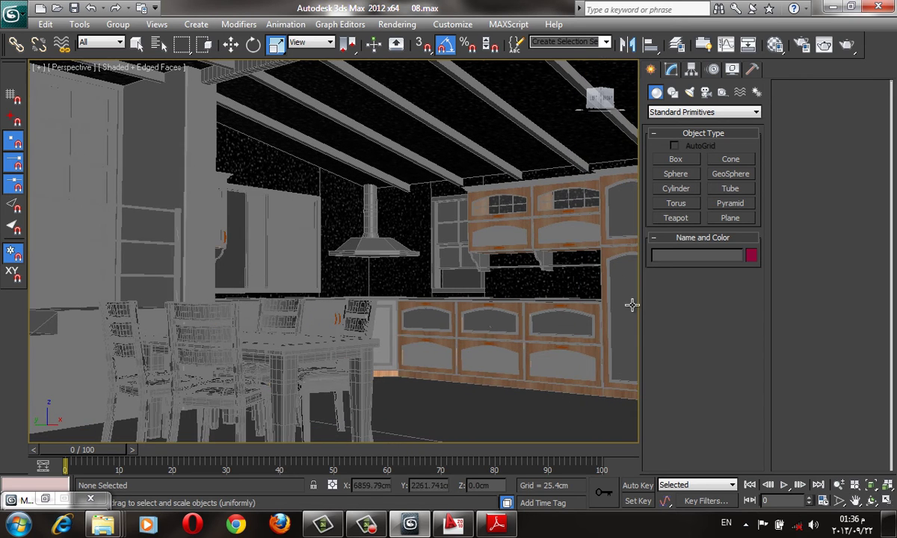